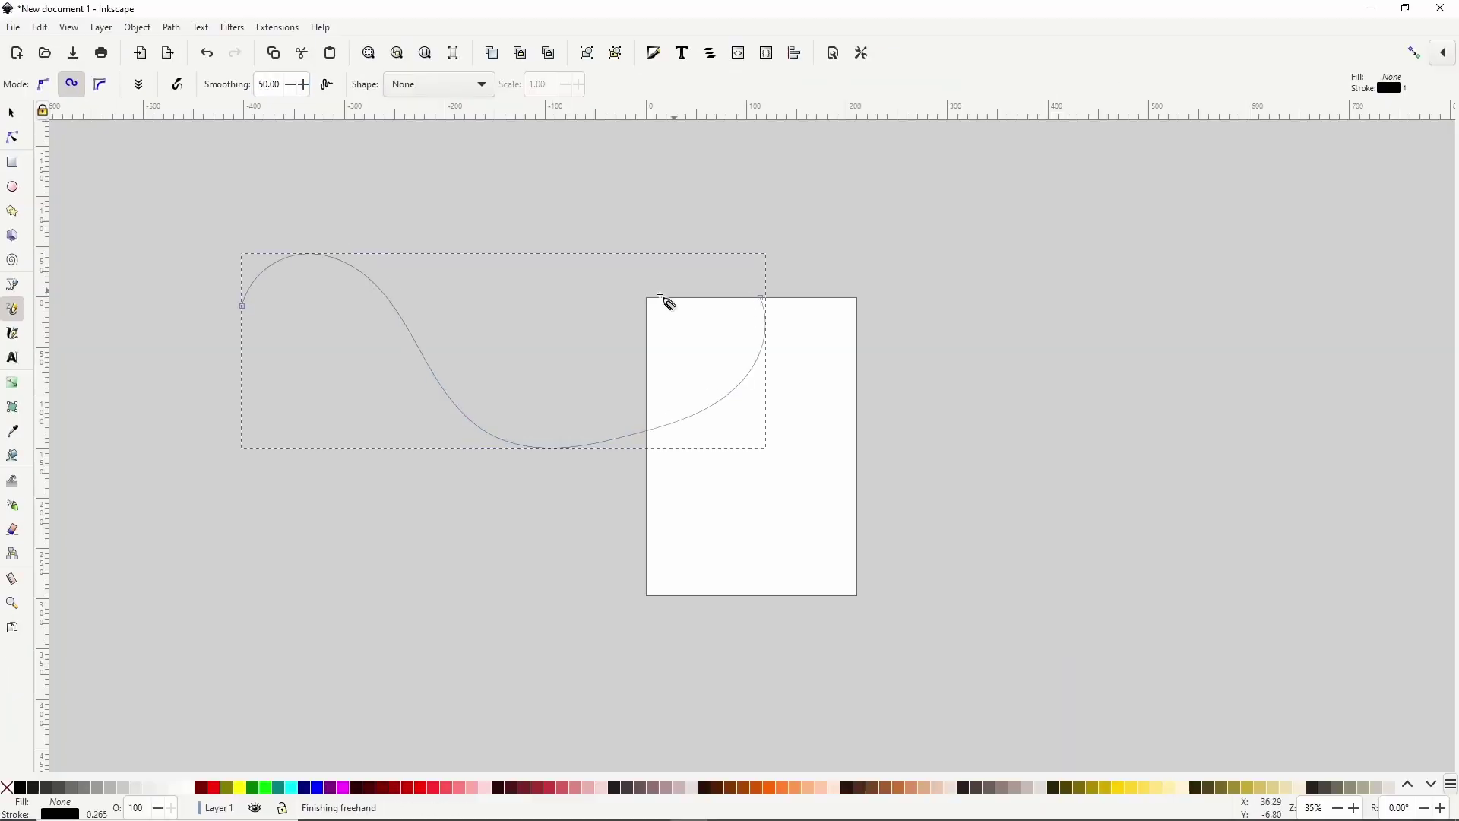
Draw several freehand curves with the Pencil tool and place single dots of different sizes on the canvas
left_click_drag(874, 309, 1313, 387)
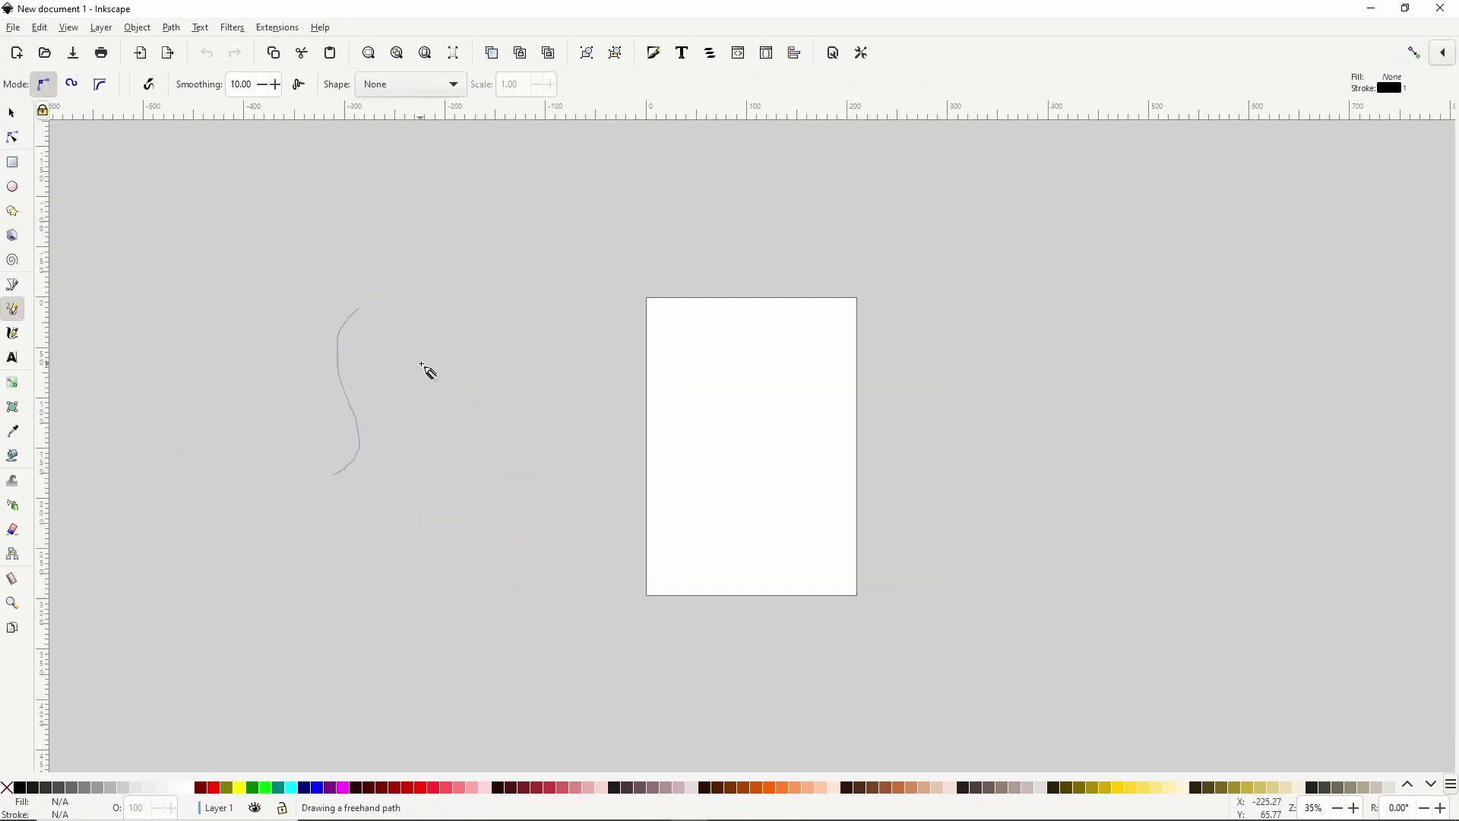
left_click_drag(380, 308, 396, 471)
left_click_drag(420, 304, 424, 479)
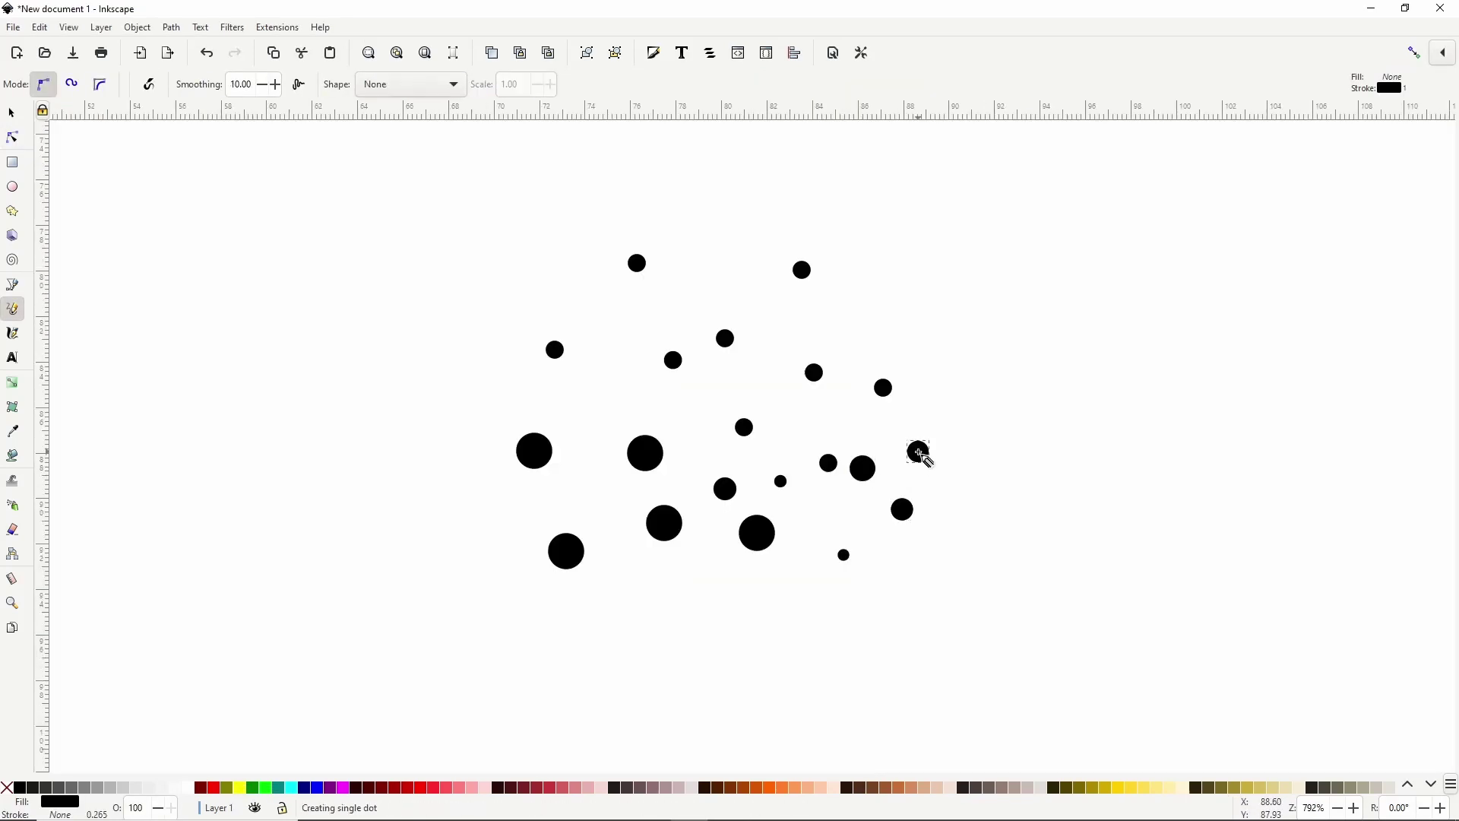
left_click(1027, 442, "ctrl")
left_click(771, 608, "ctrl")
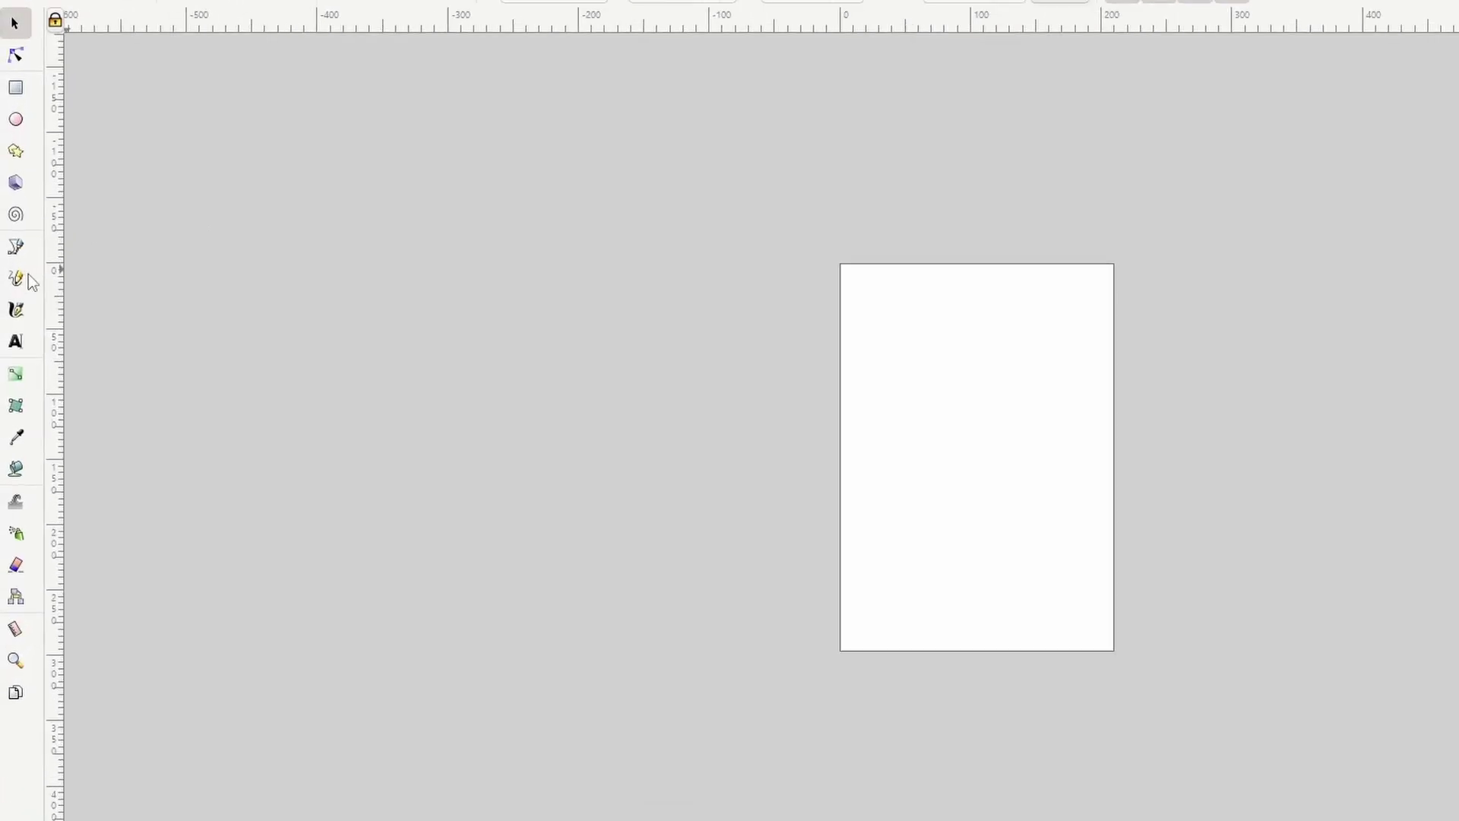
Draw a wavy freehand path beside the page with the Pencil tool and continue it from its end node to close it at its start
left_click(28, 280)
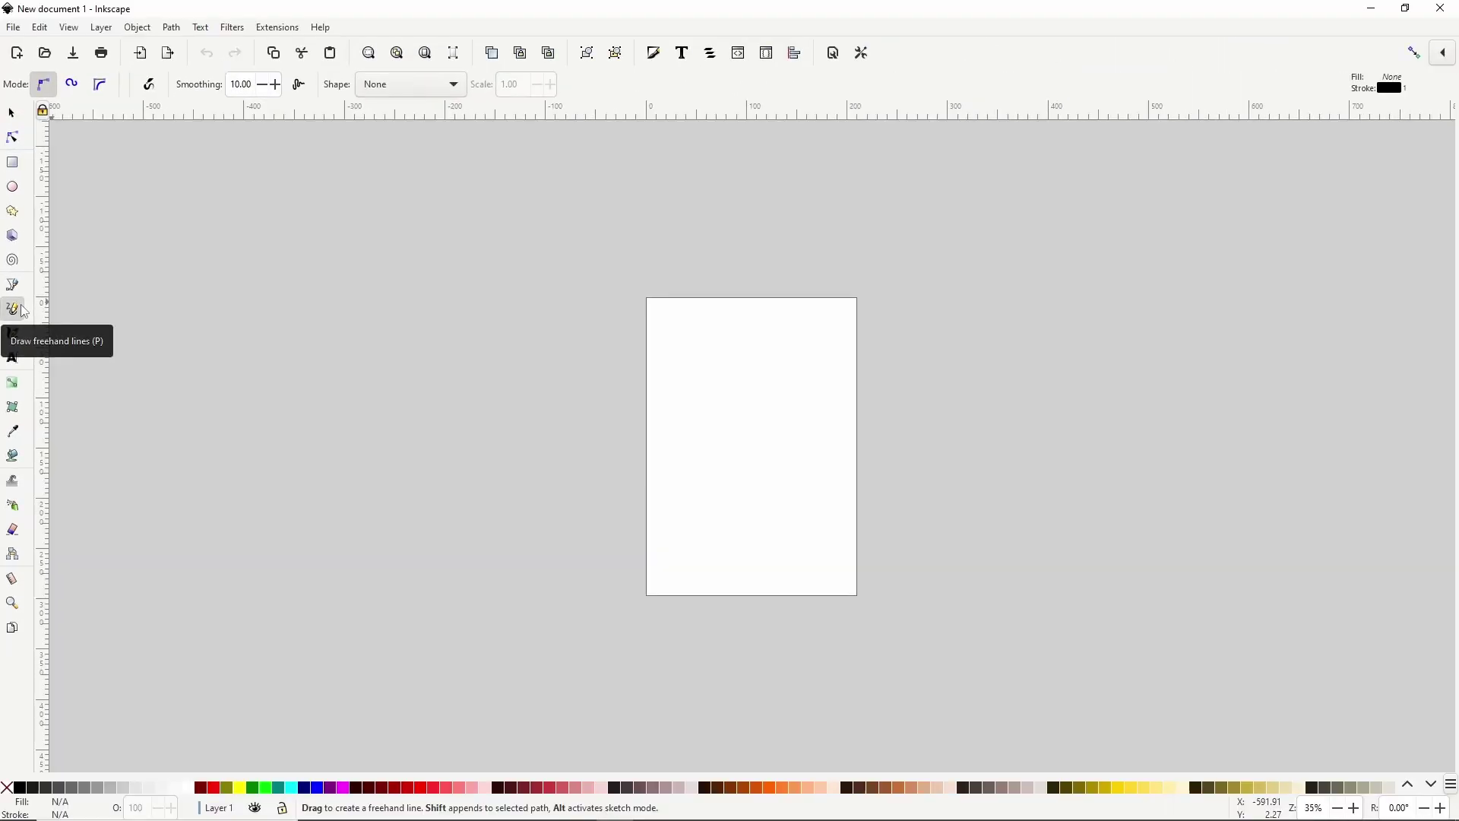
mouse_move(259, 277)
left_mouse_down()
mouse_move(419, 306)
mouse_move(360, 469)
mouse_move(542, 529)
mouse_move(535, 414)
mouse_move(596, 341)
left_mouse_up()
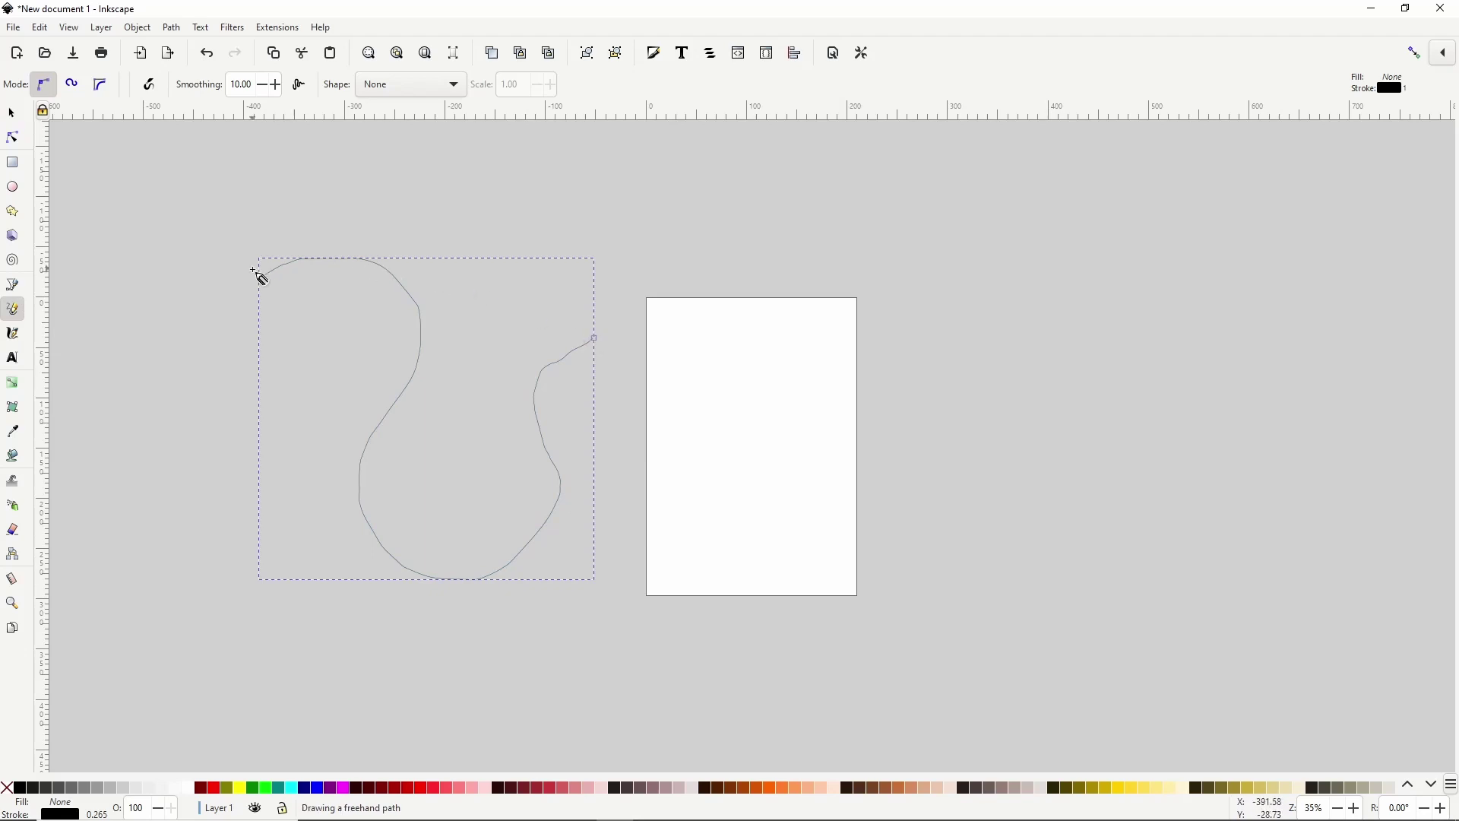
mouse_move(596, 339)
left_mouse_down()
mouse_move(667, 368)
mouse_move(703, 296)
mouse_move(627, 231)
mouse_move(328, 171)
mouse_move(202, 249)
mouse_move(220, 278)
mouse_move(260, 281)
left_mouse_up()
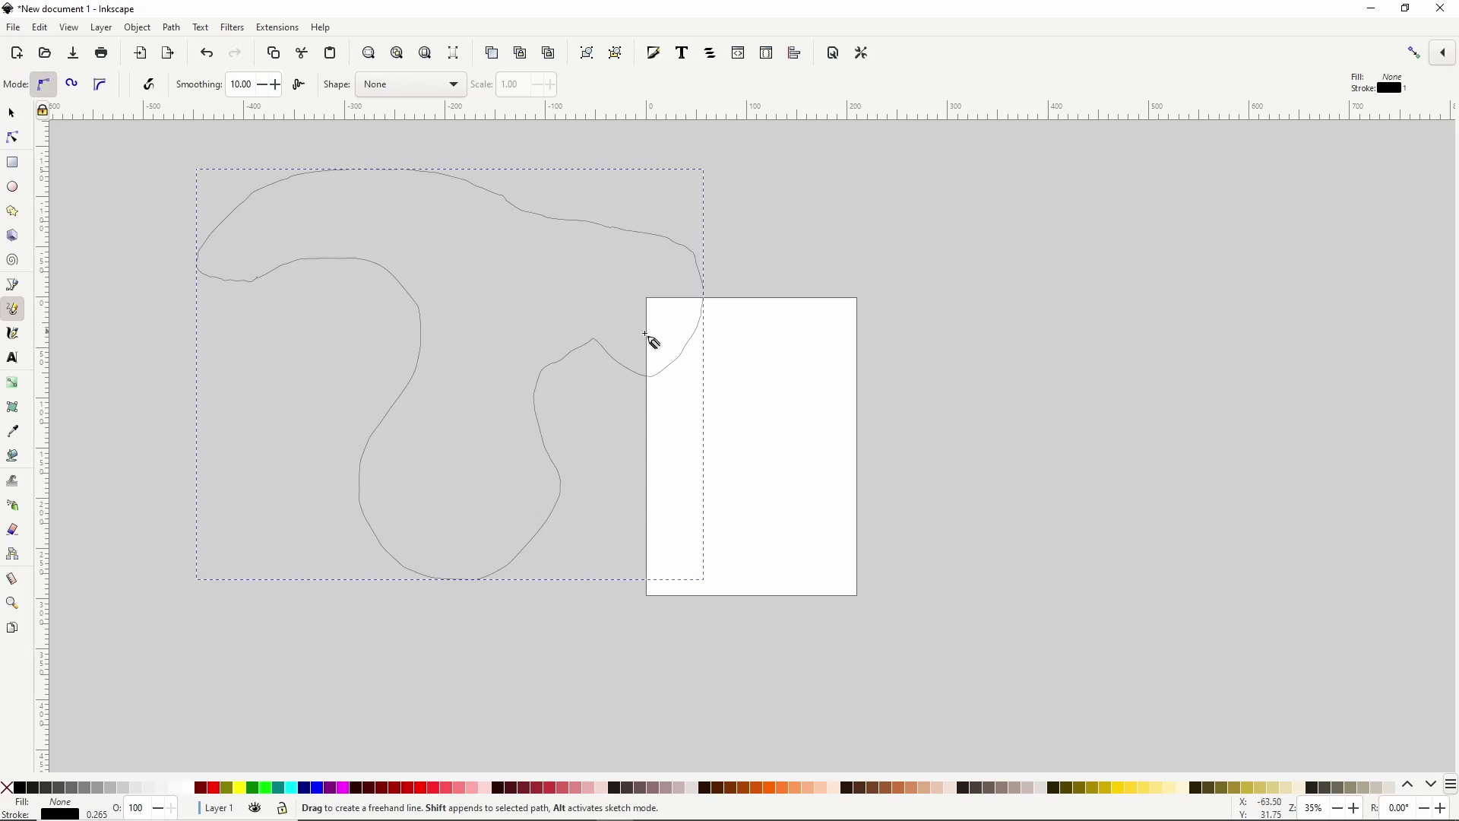
Draw a straight diagonal line beside the page and a separate straight line restricted to a horizontal angle
left_click(892, 252)
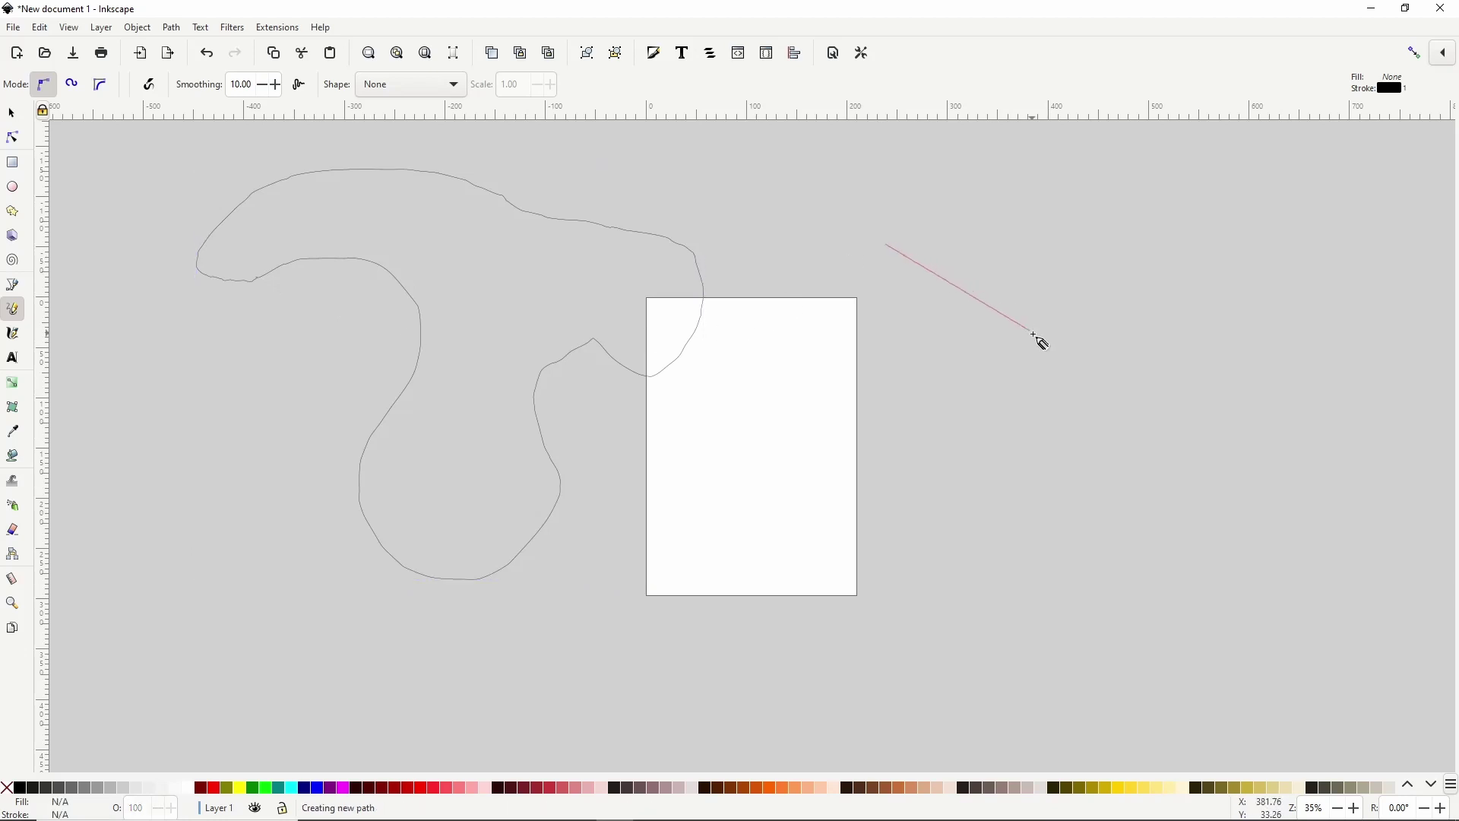
left_click(1061, 332)
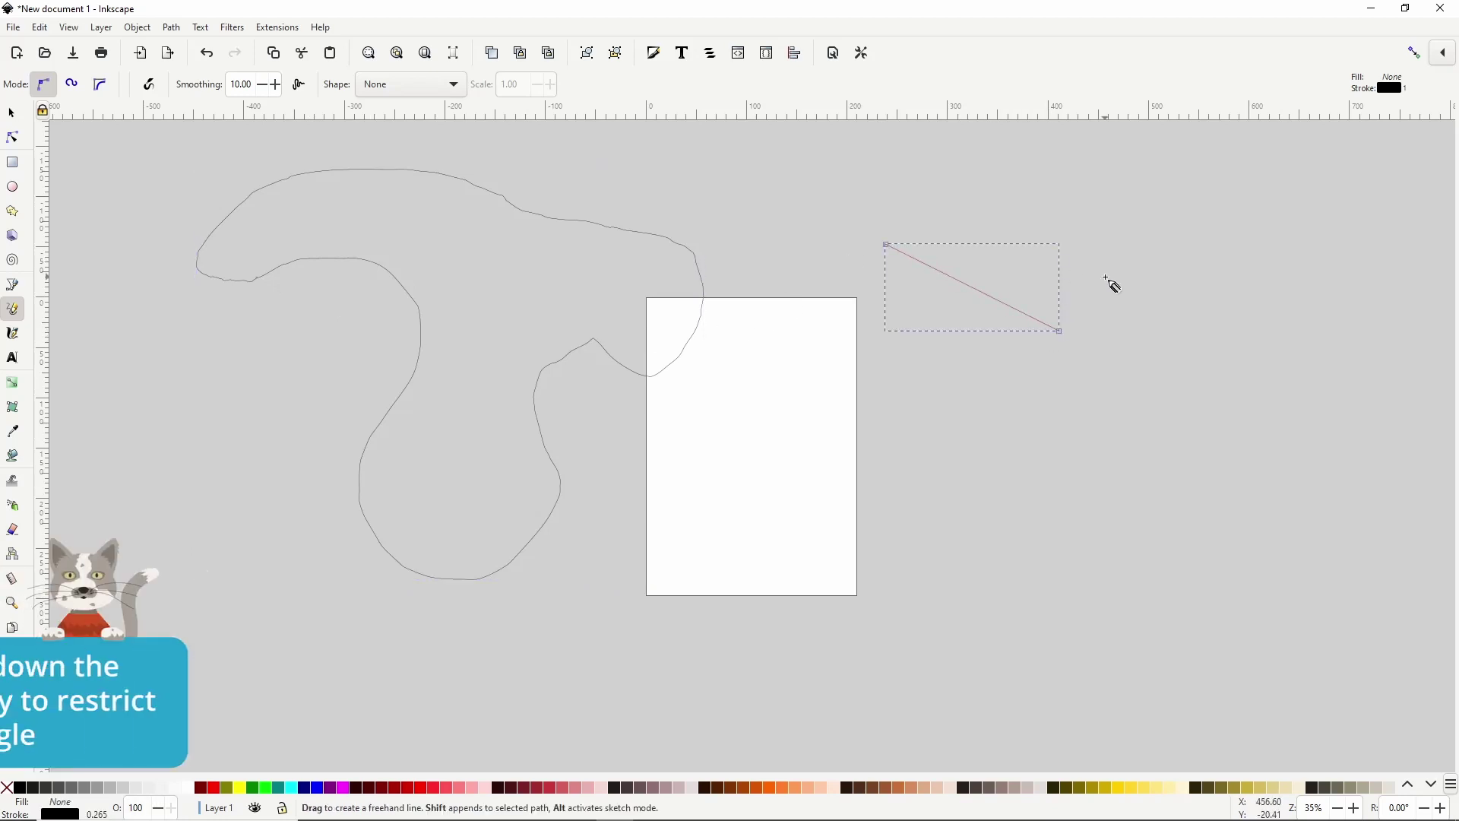
left_click(1060, 272)
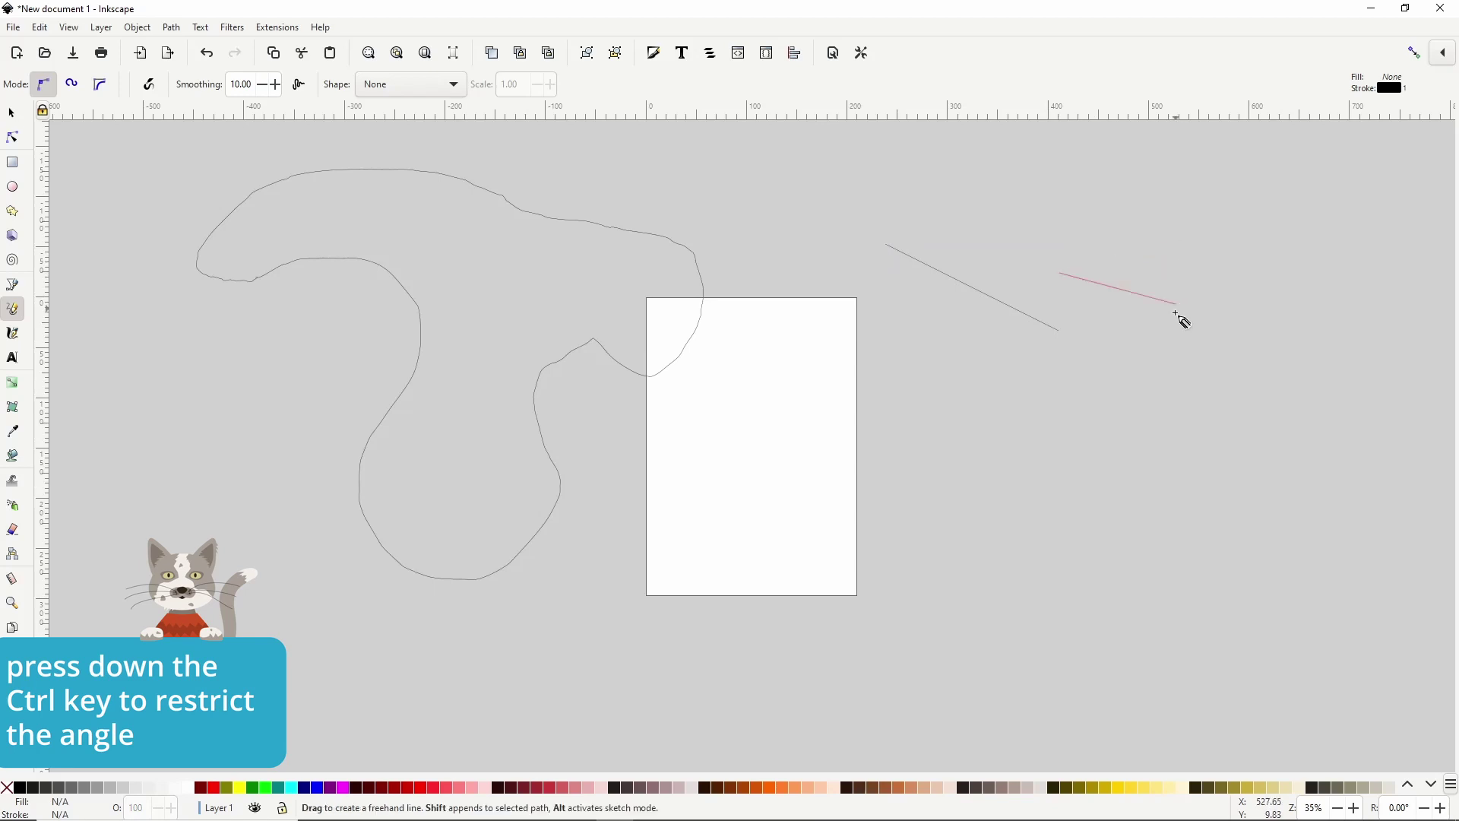
key("ctrl")
left_click(1208, 272)
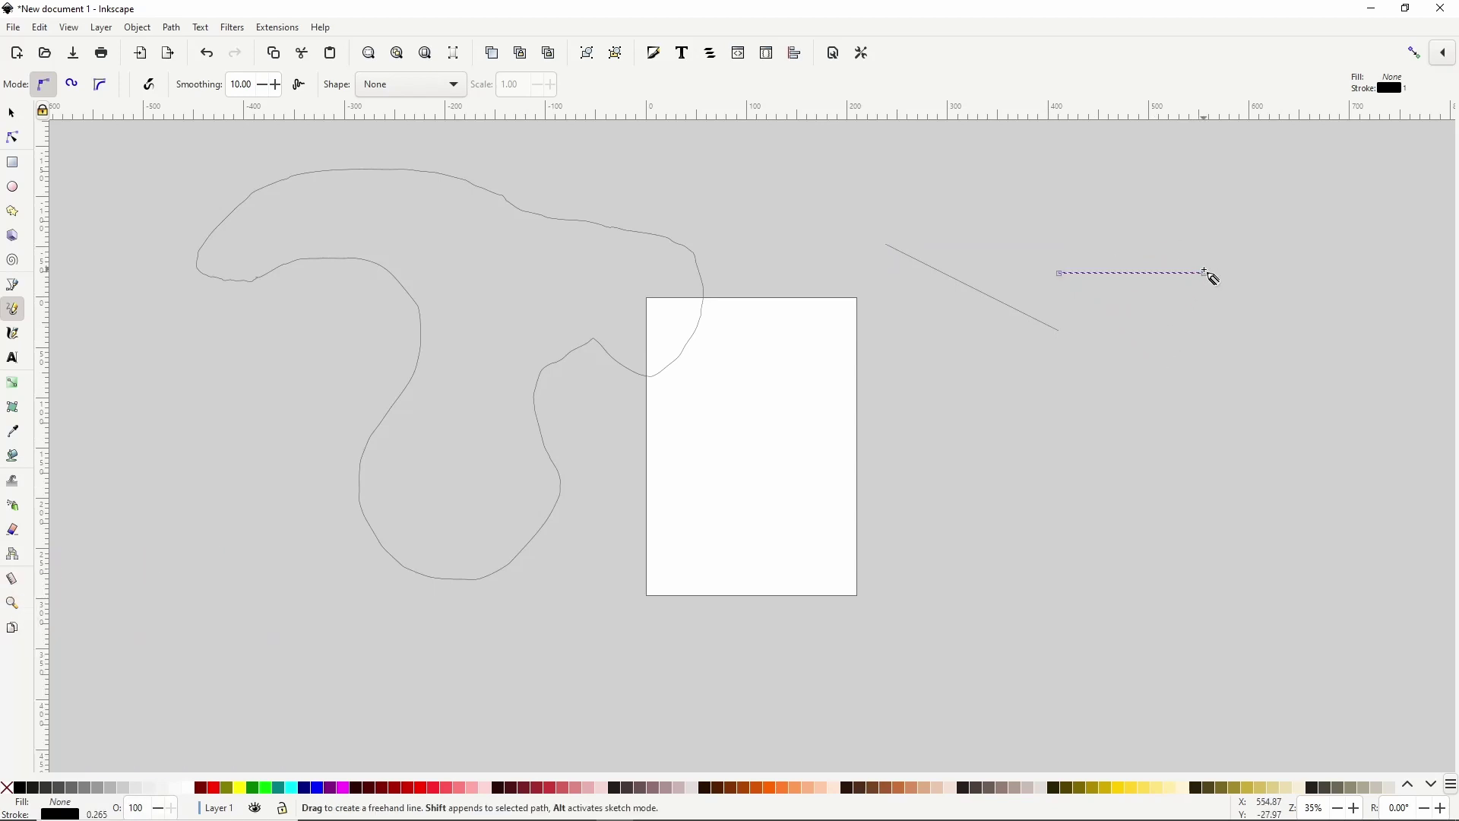
Extend the horizontal line with a vertical segment downward and close the path with a freehand curve back to its start
left_click(1207, 274)
left_click(1206, 395)
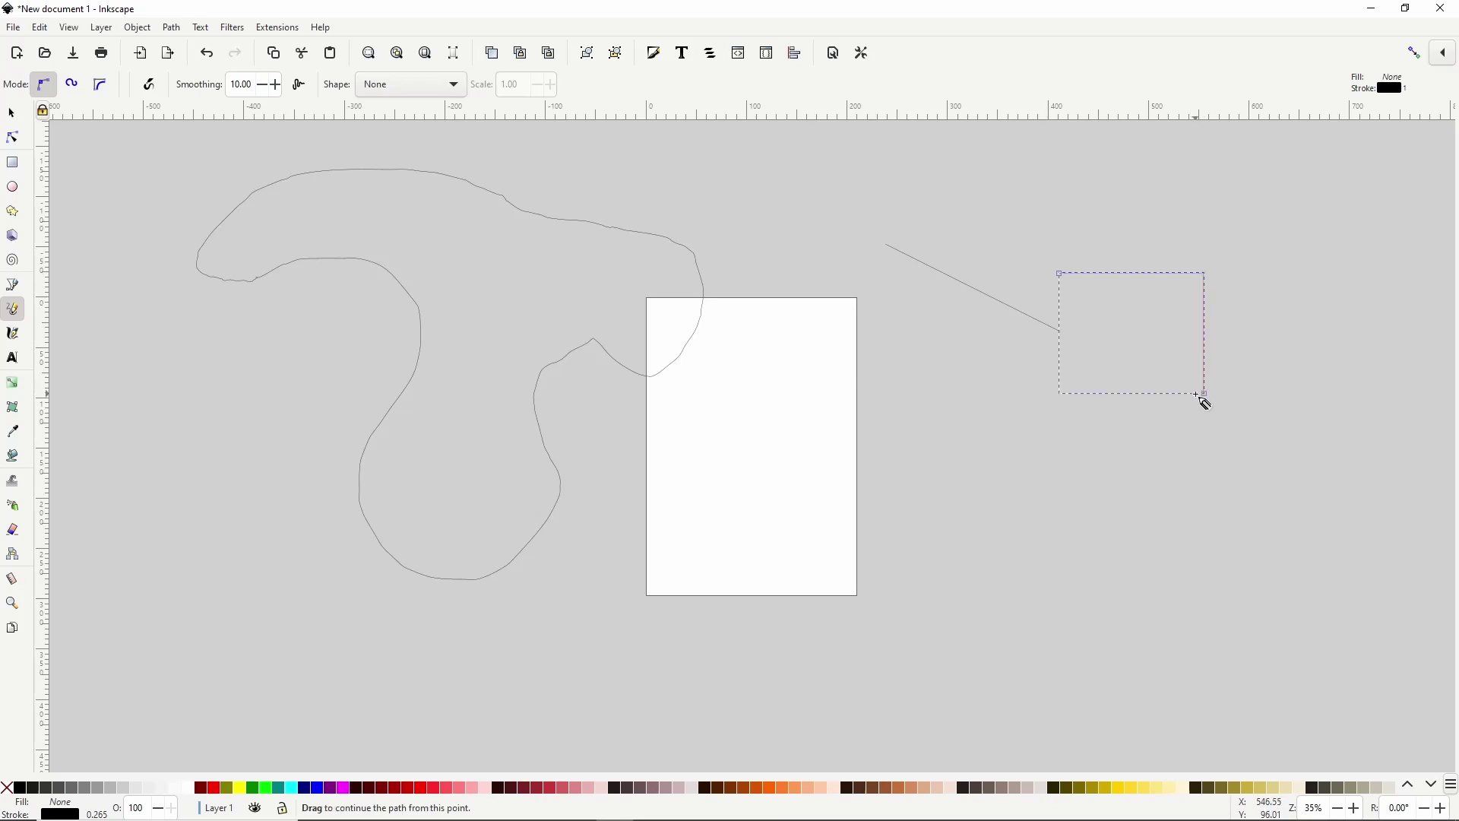
mouse_move(1206, 395)
left_mouse_down()
mouse_move(1108, 480)
mouse_move(969, 378)
mouse_move(972, 361)
mouse_move(938, 398)
mouse_move(970, 546)
mouse_move(956, 595)
mouse_move(915, 573)
mouse_move(859, 382)
mouse_move(918, 316)
mouse_move(1063, 276)
left_mouse_up()
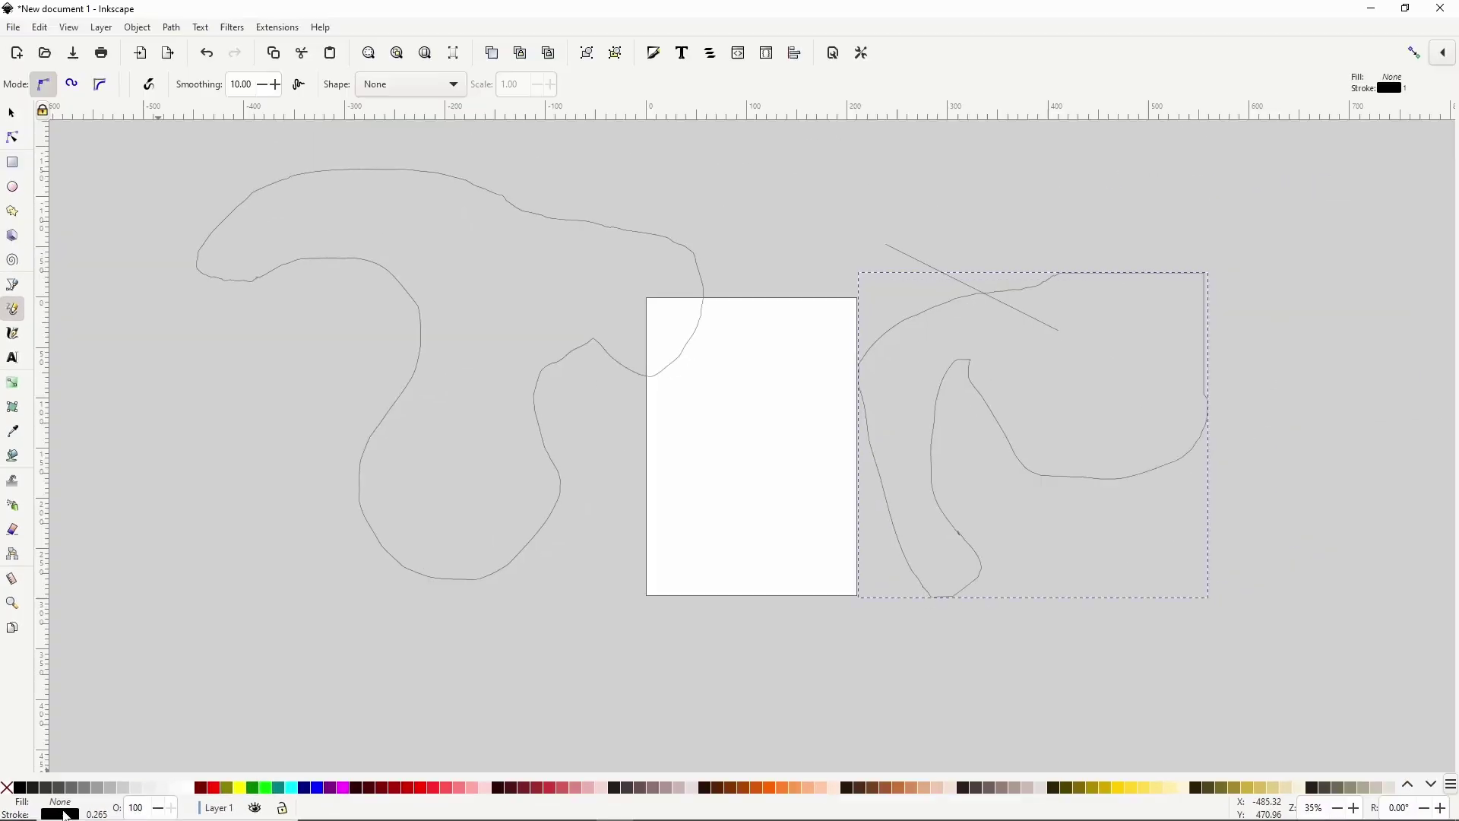
Give the closed shape a flat beige fill with HSV values 47, 25 and 82
left_click(632, 41)
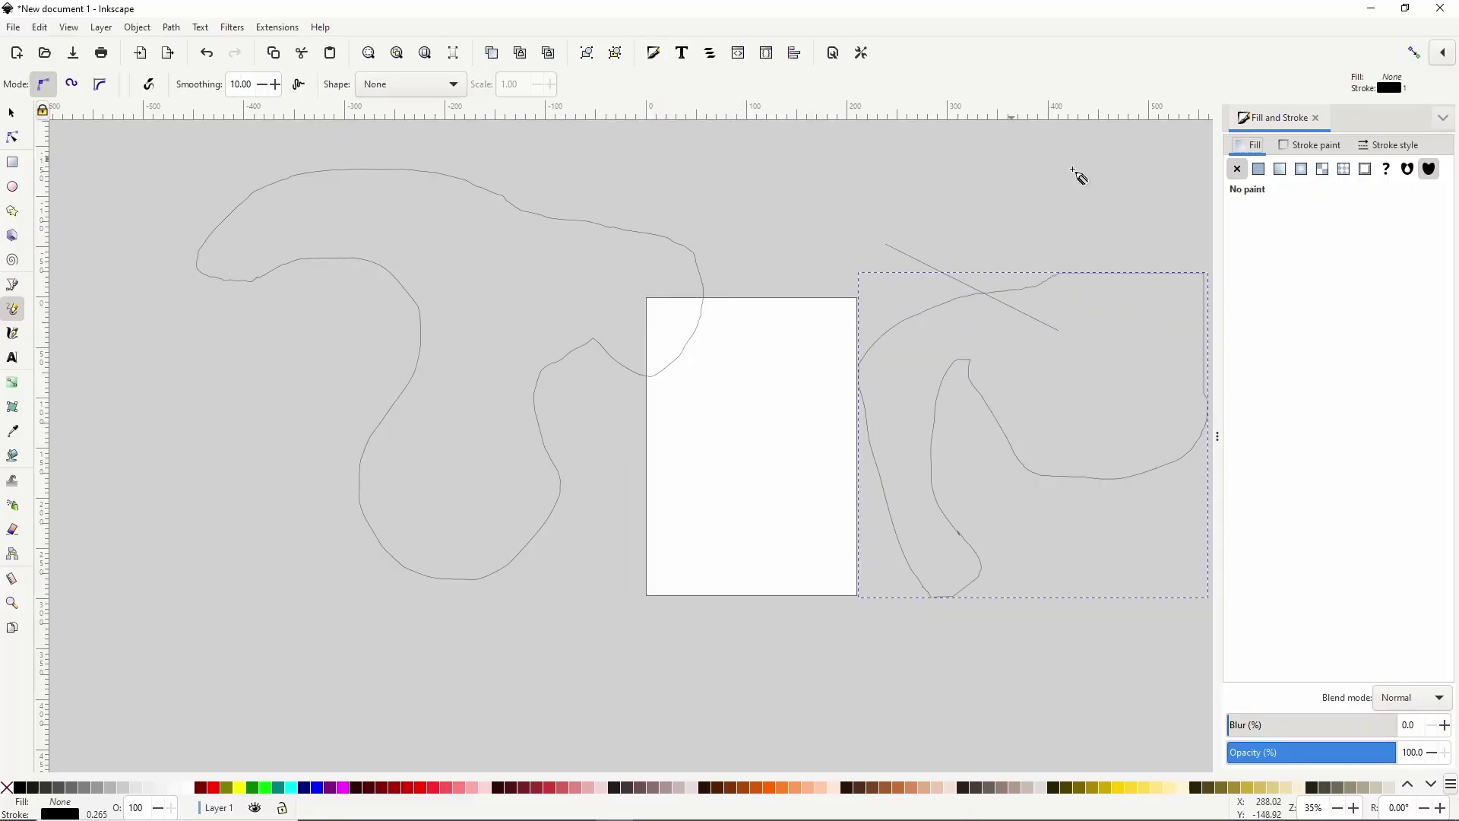
left_click(1260, 169)
left_click(1271, 247)
left_click(1281, 275)
left_click_drag(1284, 306, 1338, 305)
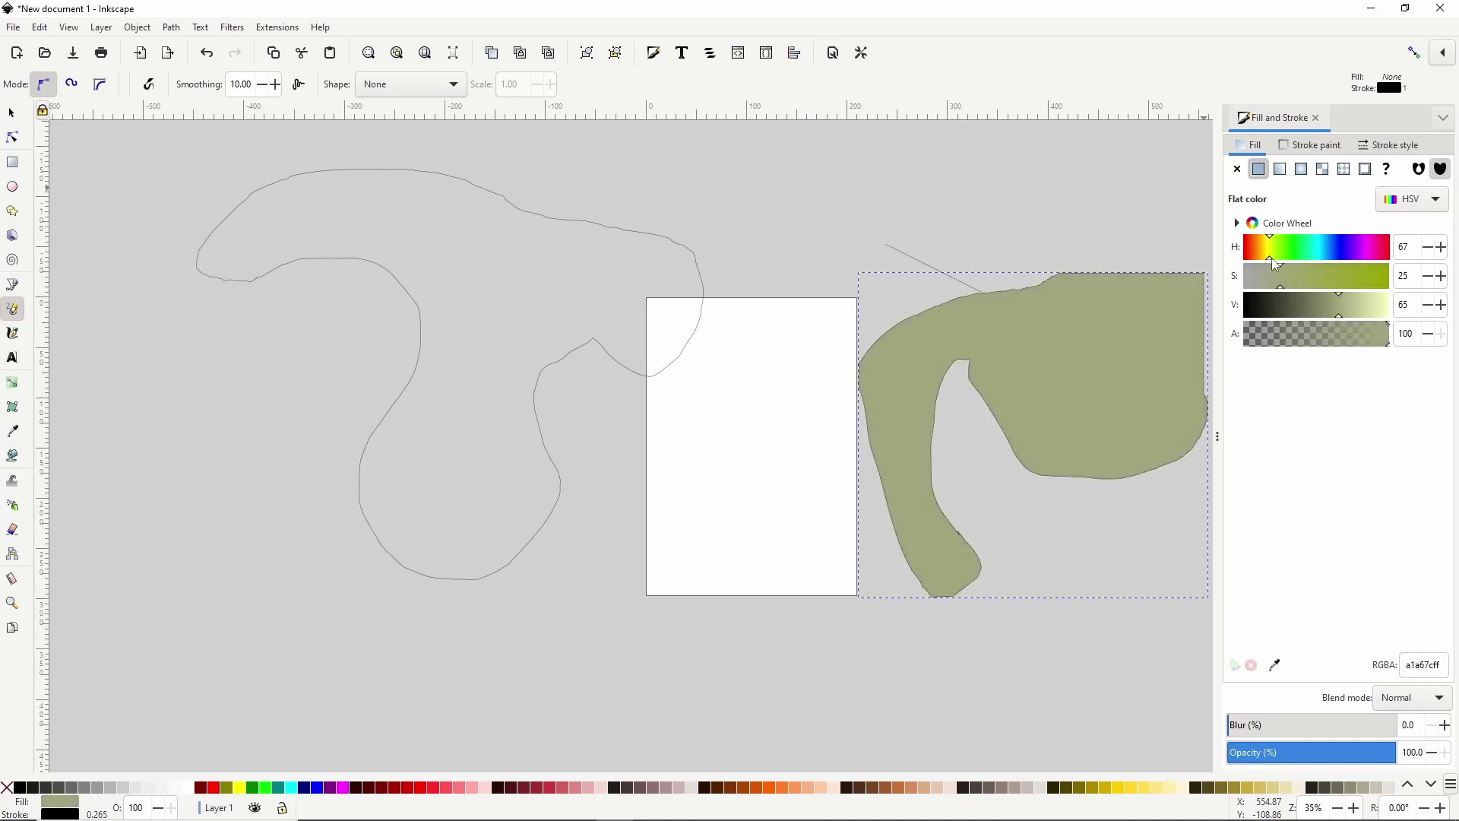
left_click_drag(1270, 258, 1262, 257)
left_click_drag(1352, 312, 1365, 307)
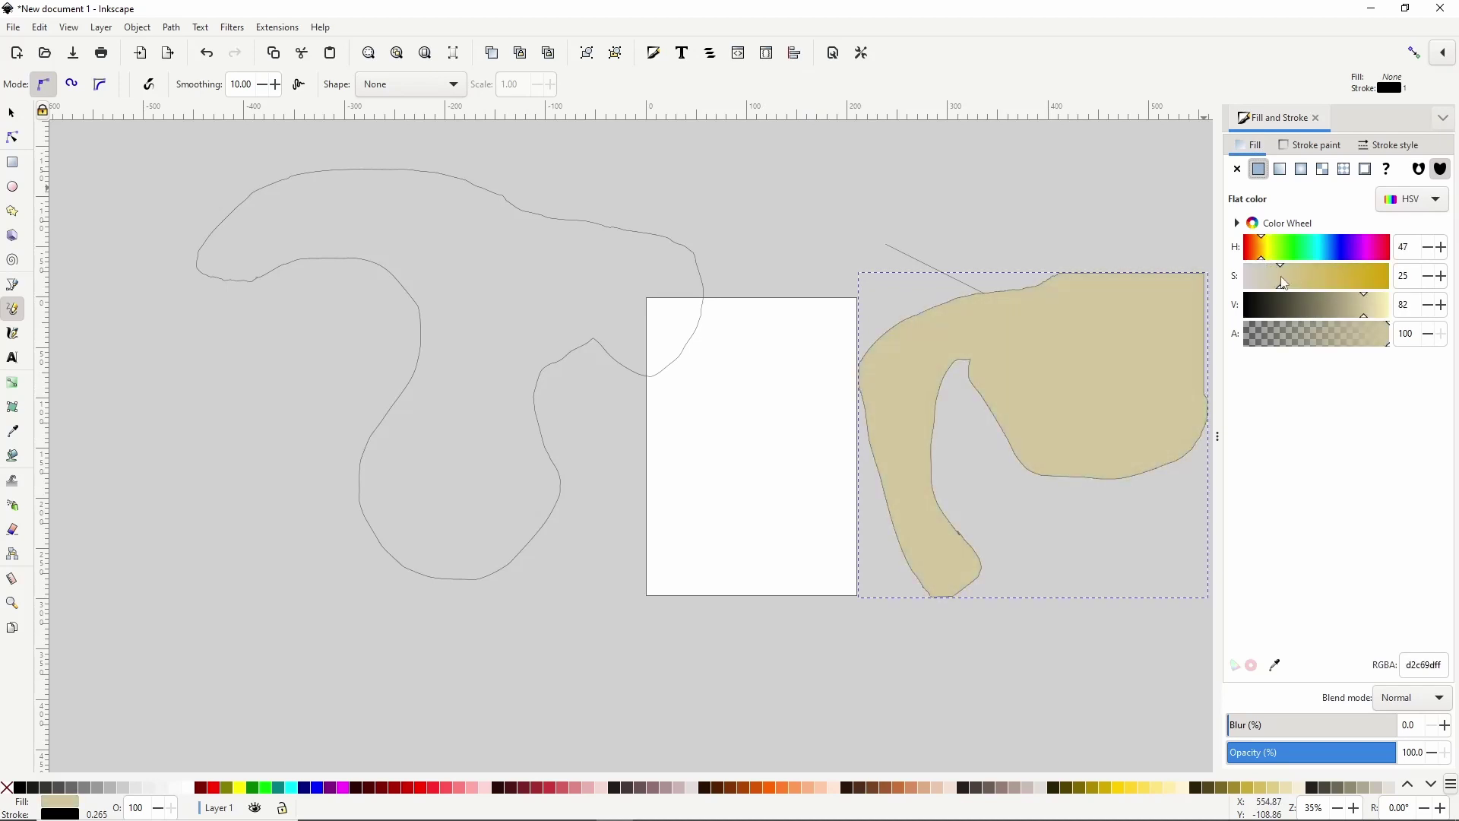
Set the closed shape's stroke to blue with HSV values 235, 58 and 82 and its width to about 4.36 mm
left_click(1309, 144)
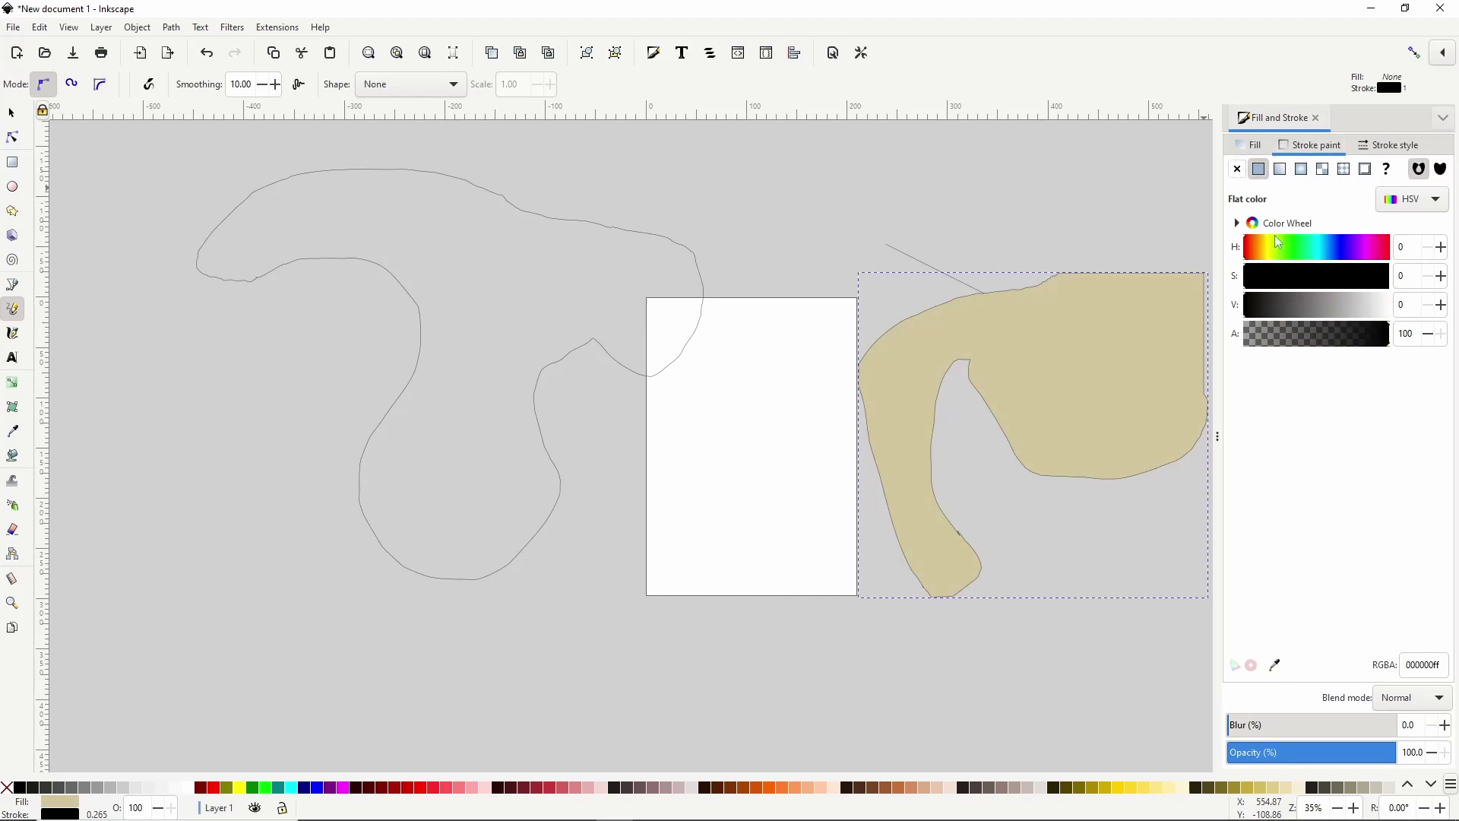
mouse_move(1342, 264)
left_mouse_down()
mouse_move(1335, 306)
mouse_move(1364, 307)
left_mouse_up()
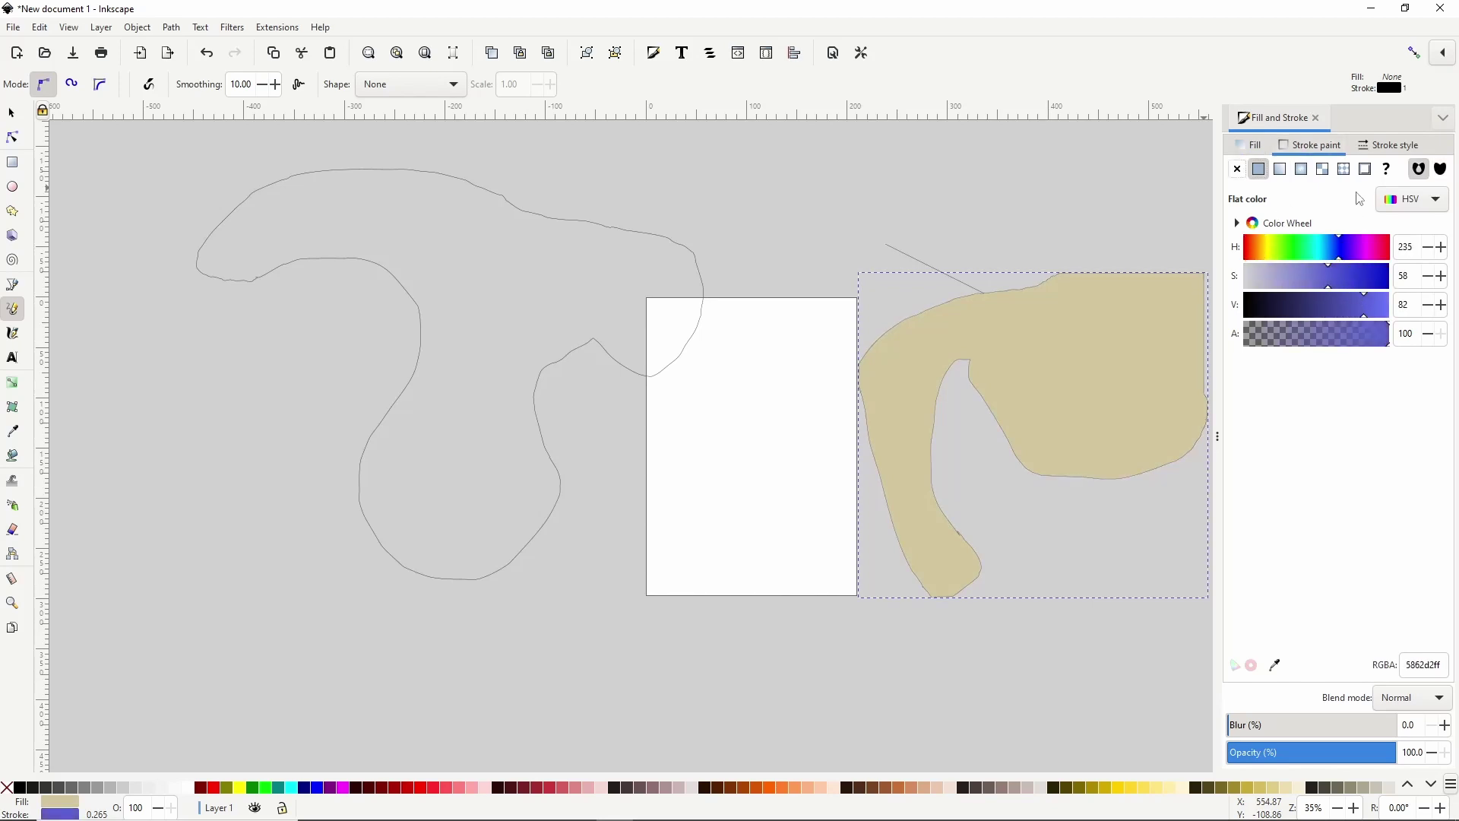
left_click(1381, 146)
scroll(1300, 181, "up", 5)
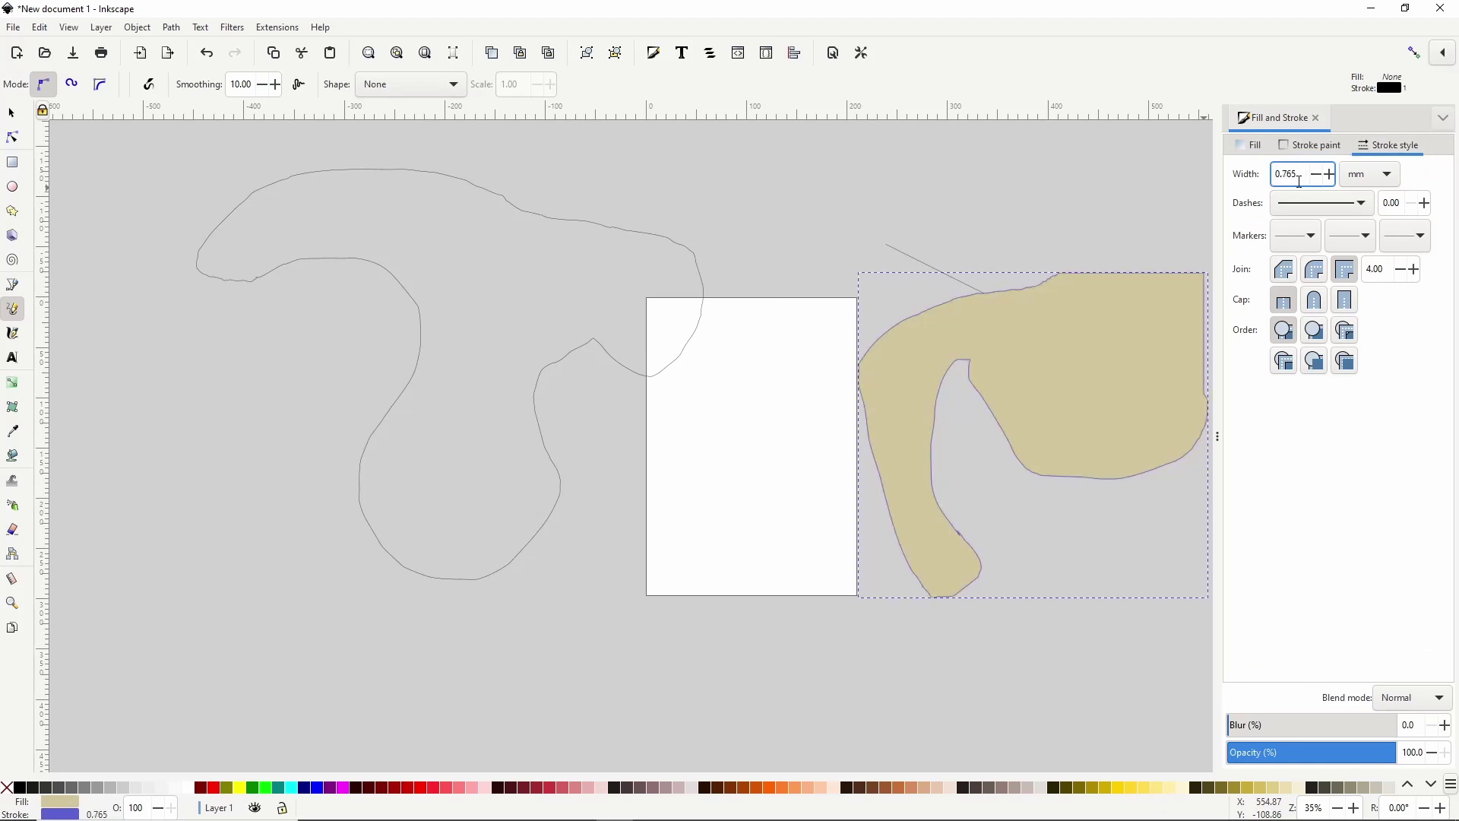
scroll(1300, 181, "up", 5)
scroll(1300, 181, "up", 16)
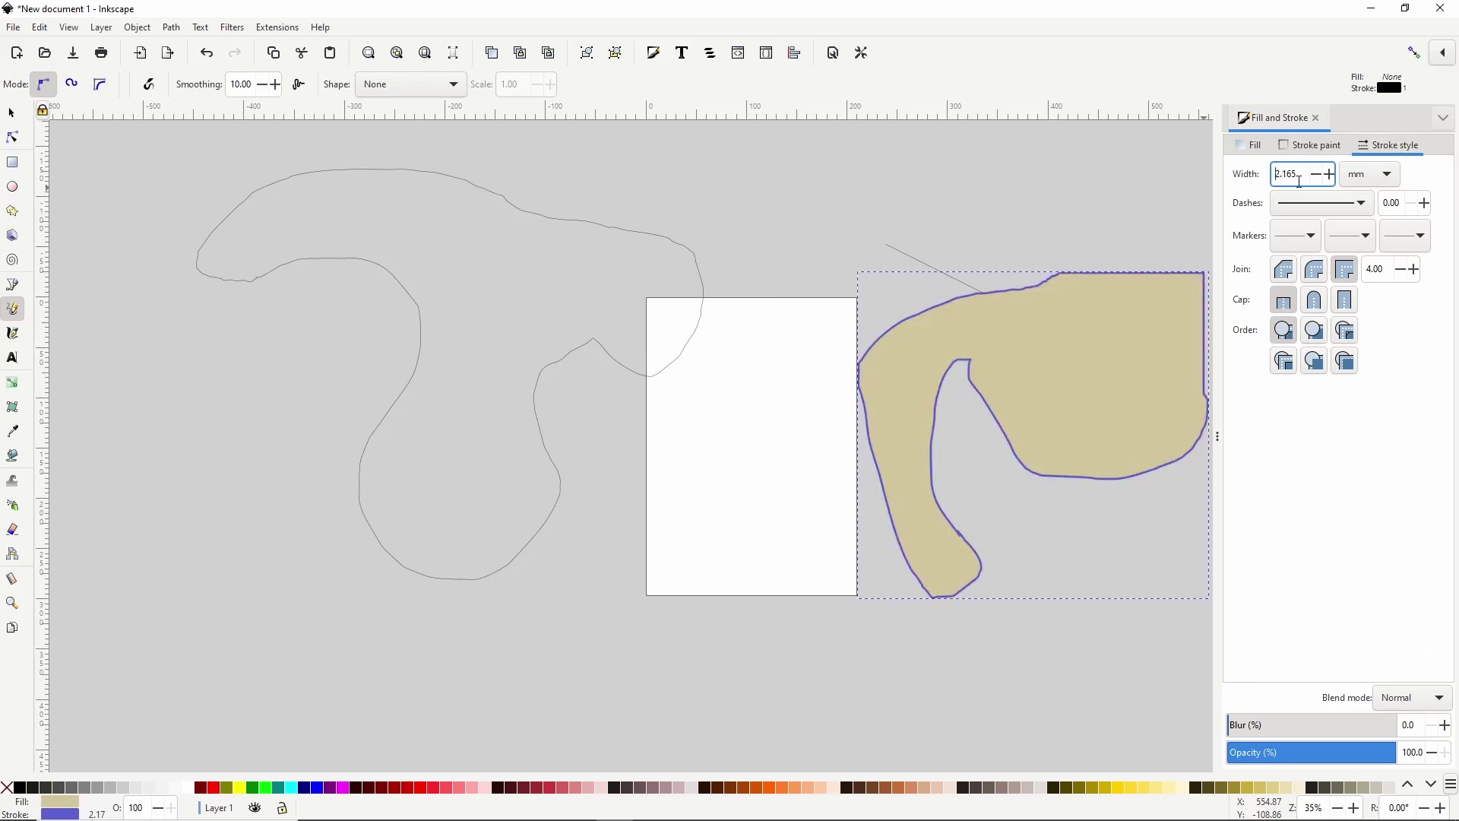
scroll(1299, 174, "up", 9)
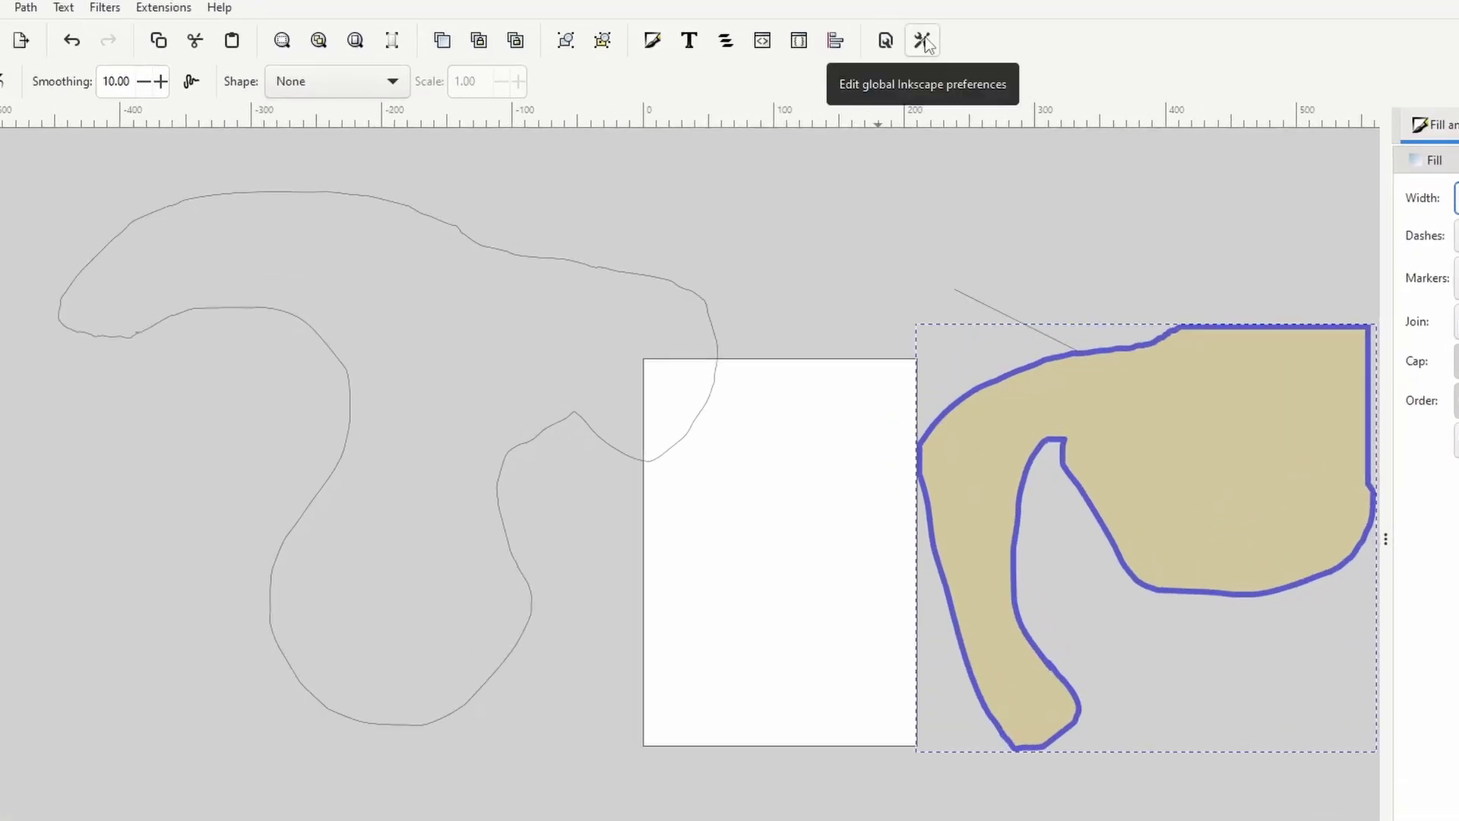
Set the Pencil preferences to apply the last used style to new objects and draw a freehand curve below the existing paths
left_click(923, 41)
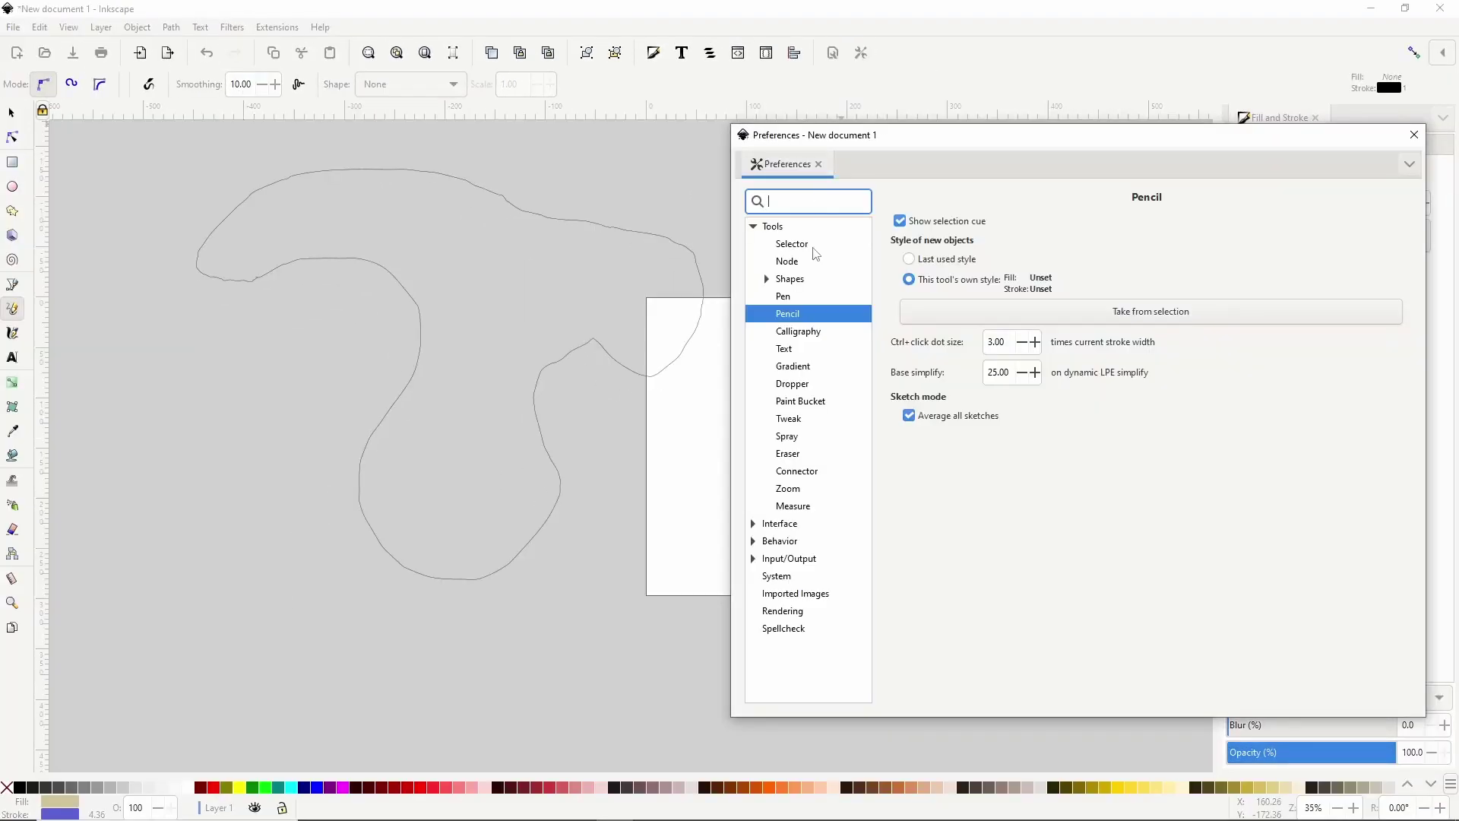
left_click(914, 263)
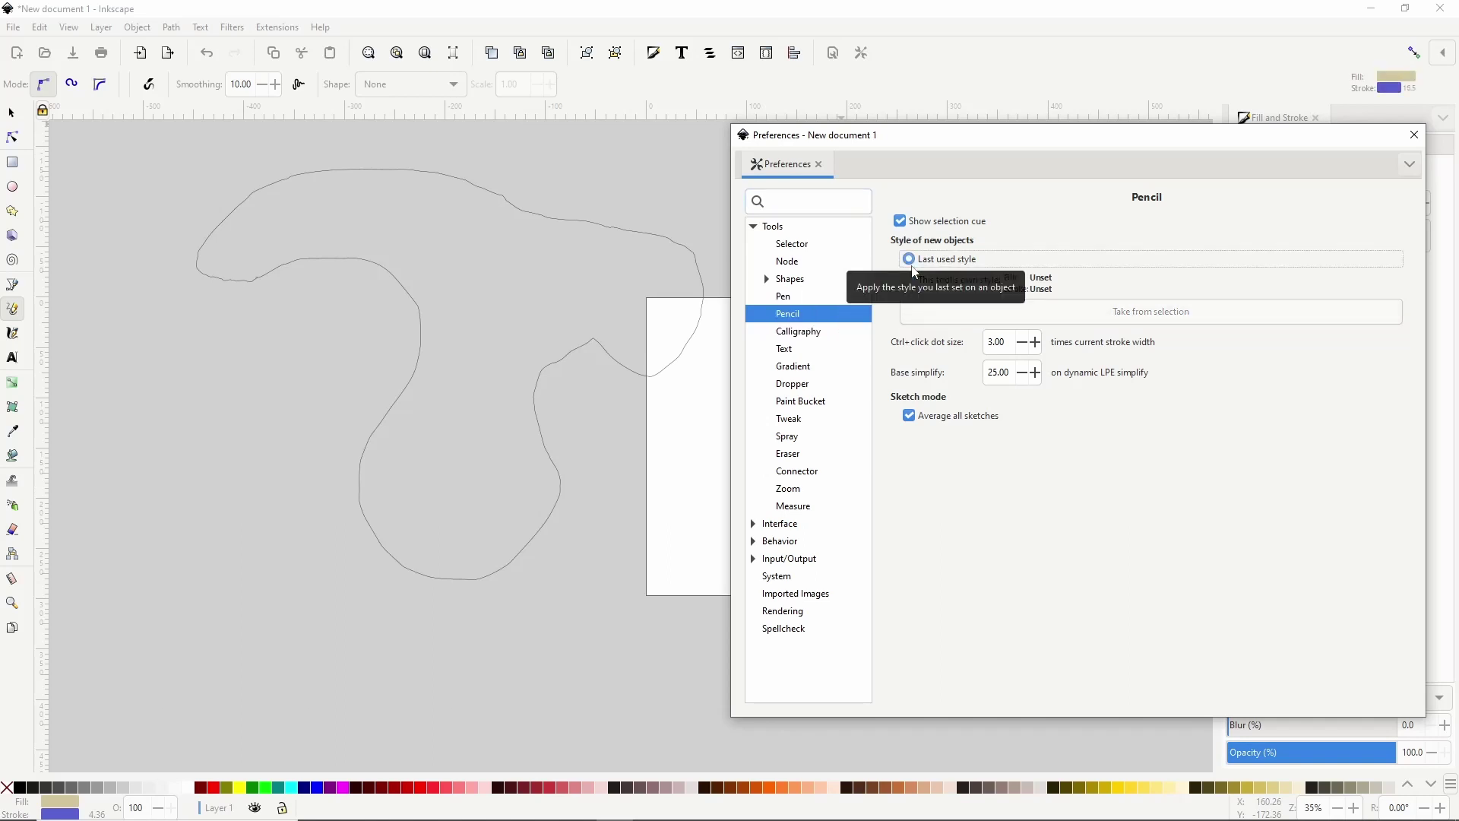
left_click(501, 498)
scroll(483, 335, "down", 5)
mouse_move(245, 487)
left_mouse_down()
mouse_move(377, 520)
mouse_move(517, 602)
mouse_move(583, 485)
mouse_move(627, 447)
left_mouse_up()
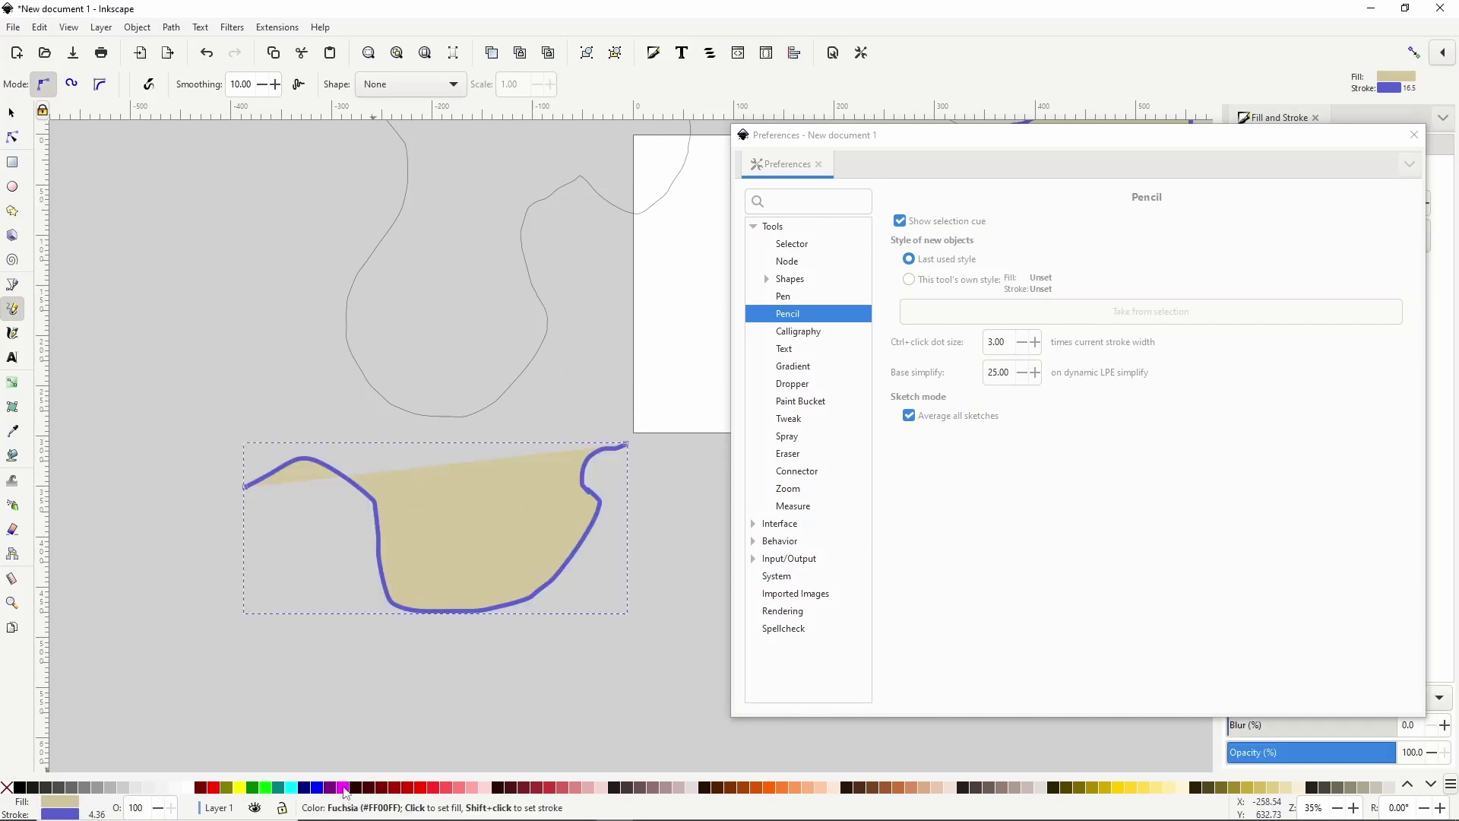
Give the new curve a fuchsia fill and a bright green stroke, and draw another wavy freehand curve below it
left_click(344, 788)
left_click(266, 788, "shift")
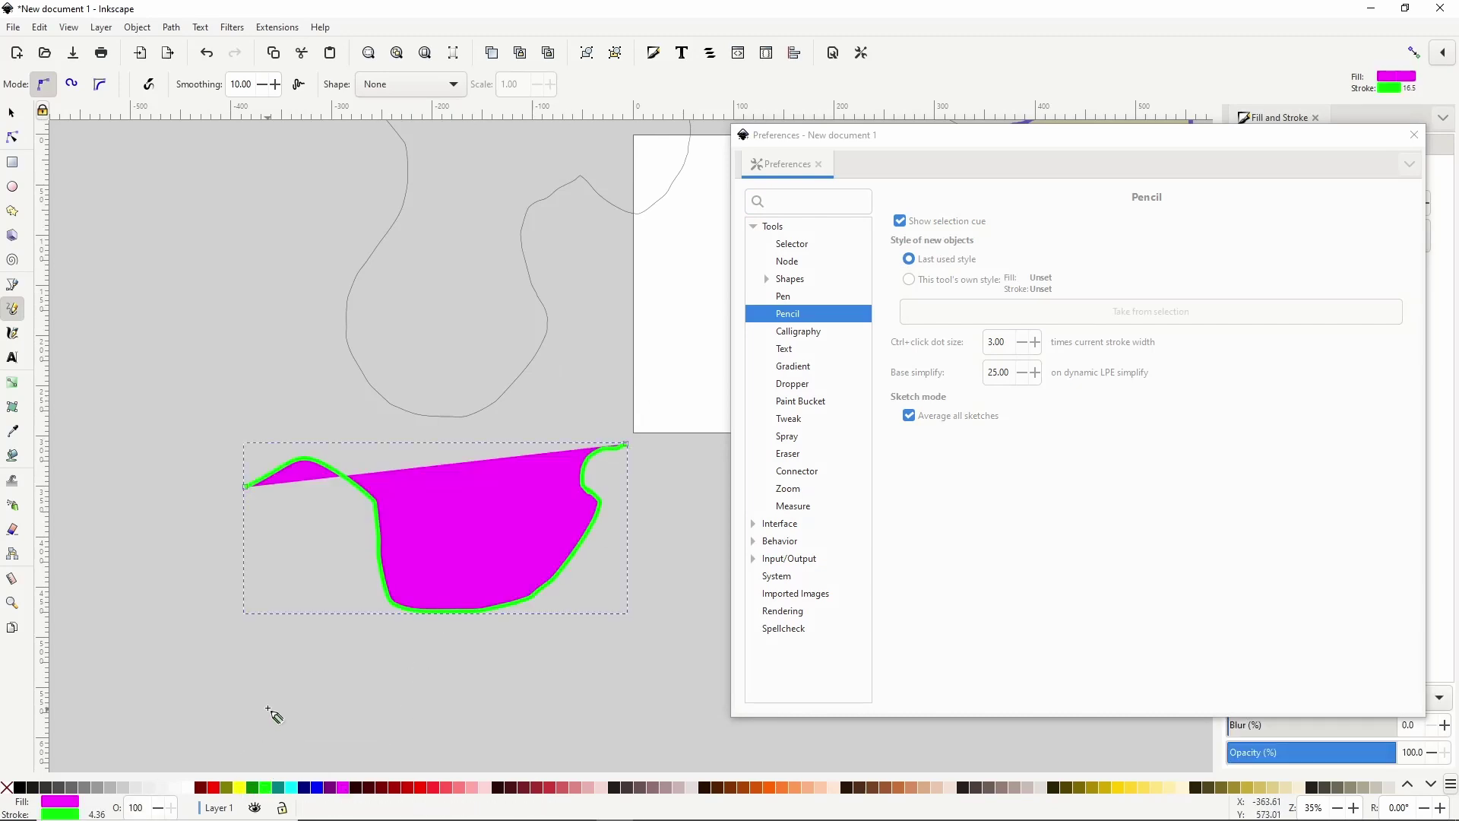
scroll(319, 581, "down", 6)
left_click(318, 480)
mouse_move(318, 480)
left_mouse_down()
mouse_move(462, 554)
mouse_move(606, 453)
left_mouse_up()
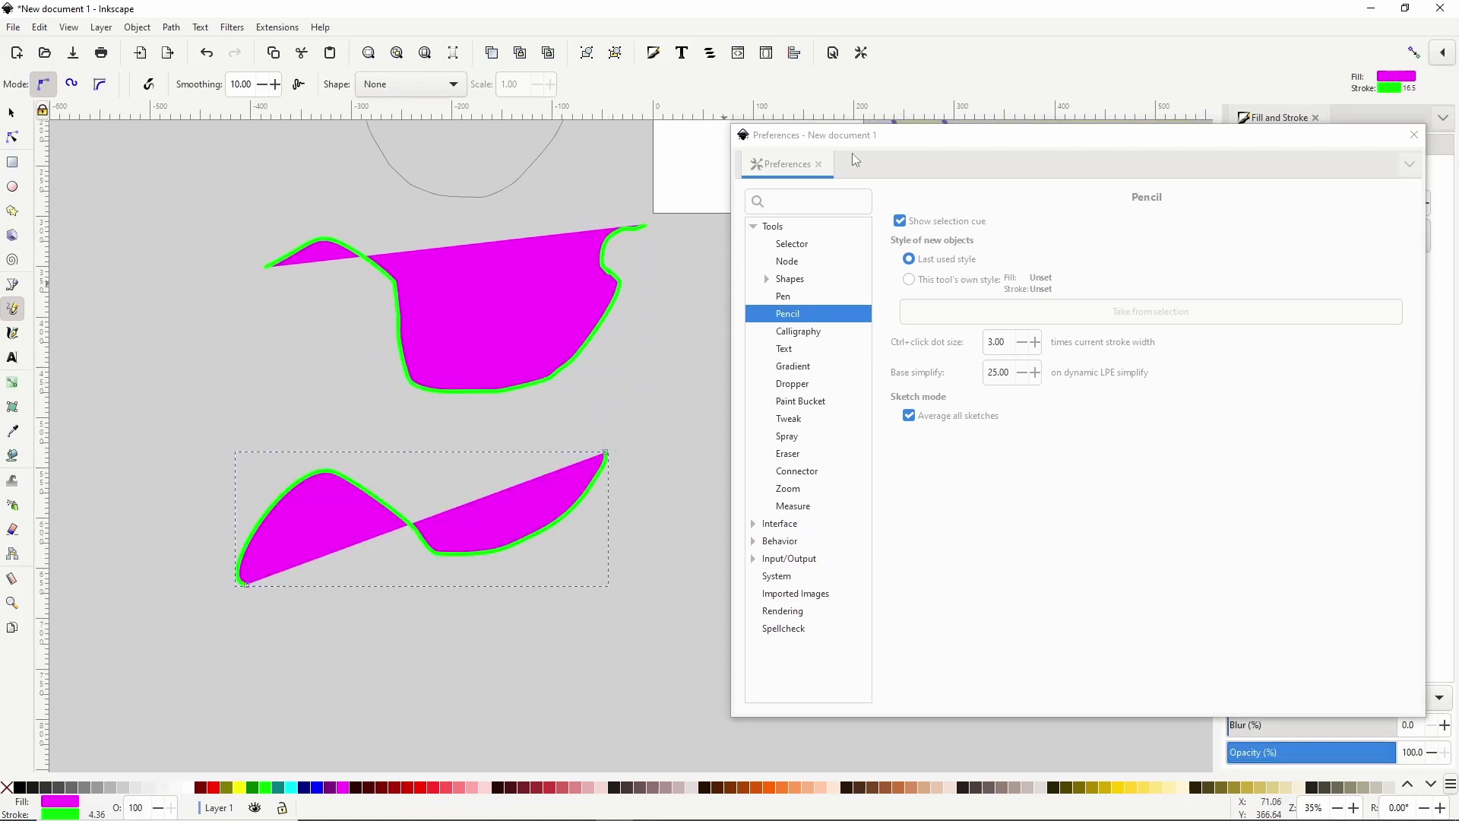
Switch the Pencil's style for new objects back to This tool's own style and draw freehand lines around the lower curve
left_click(909, 280)
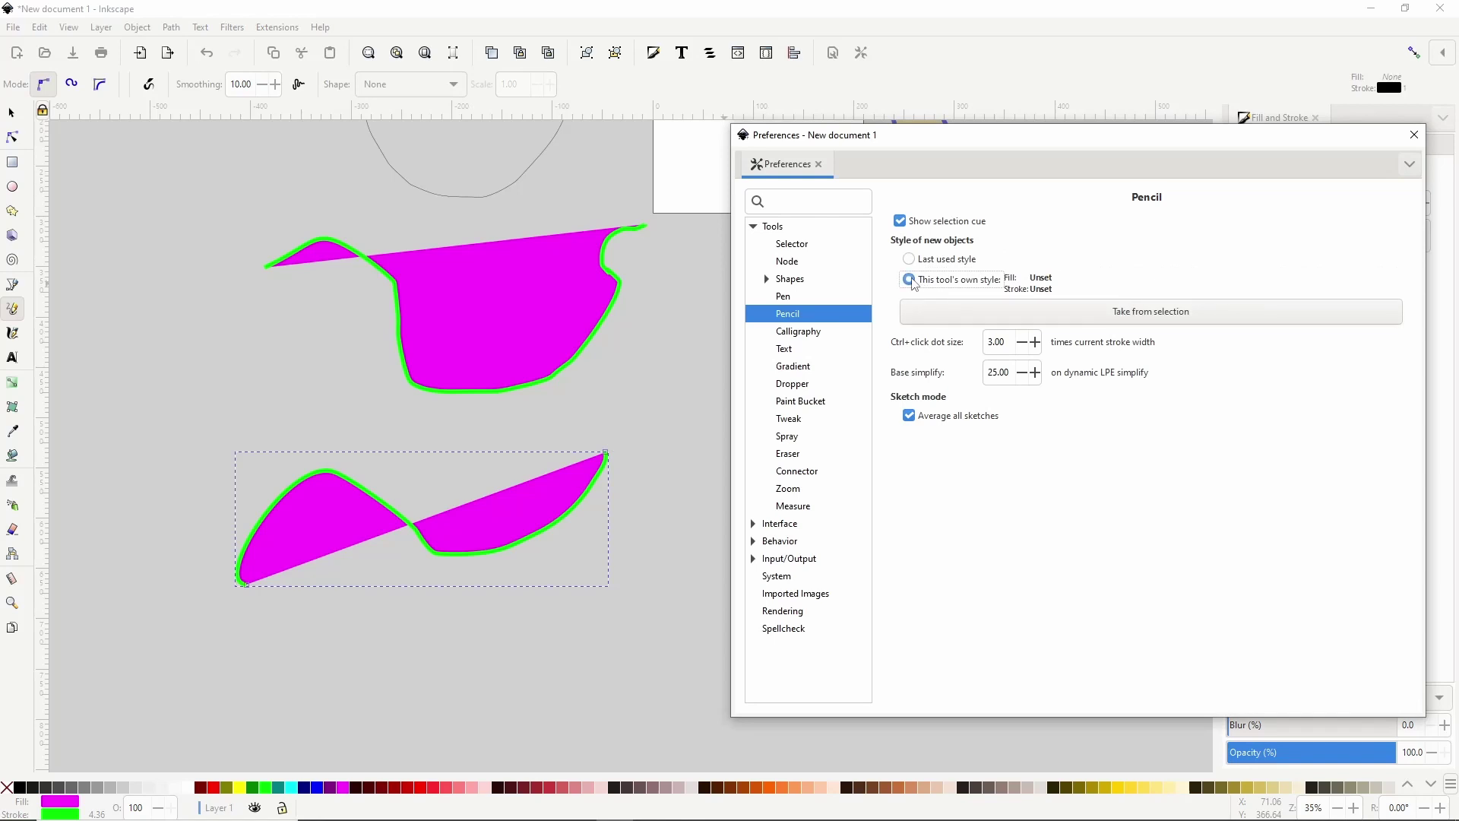
mouse_move(377, 690)
left_mouse_down()
mouse_move(714, 568)
mouse_move(687, 478)
left_mouse_up()
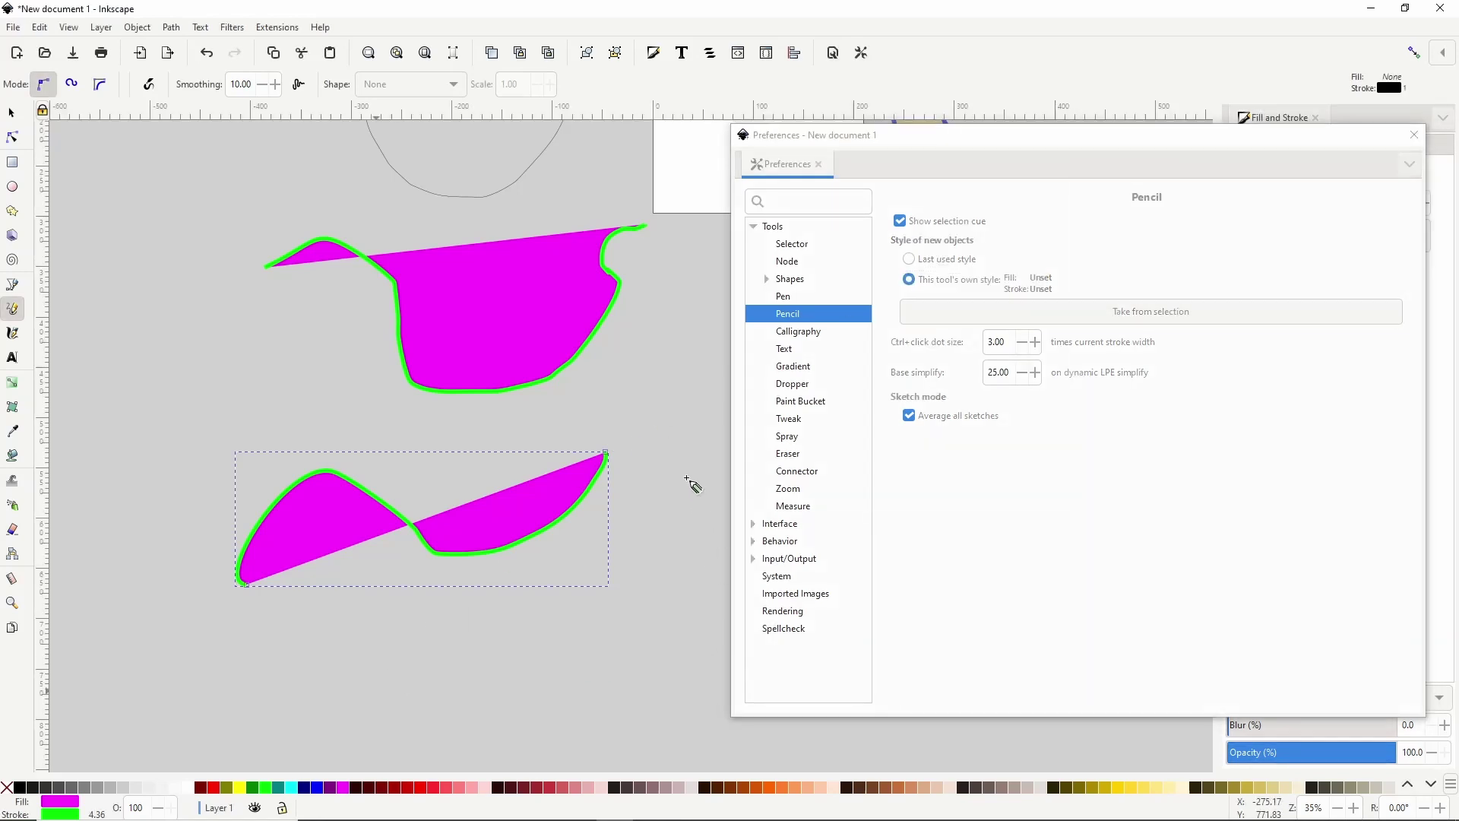
mouse_move(134, 433)
left_mouse_down()
mouse_move(145, 649)
mouse_move(280, 701)
mouse_move(293, 656)
mouse_move(345, 635)
left_mouse_up()
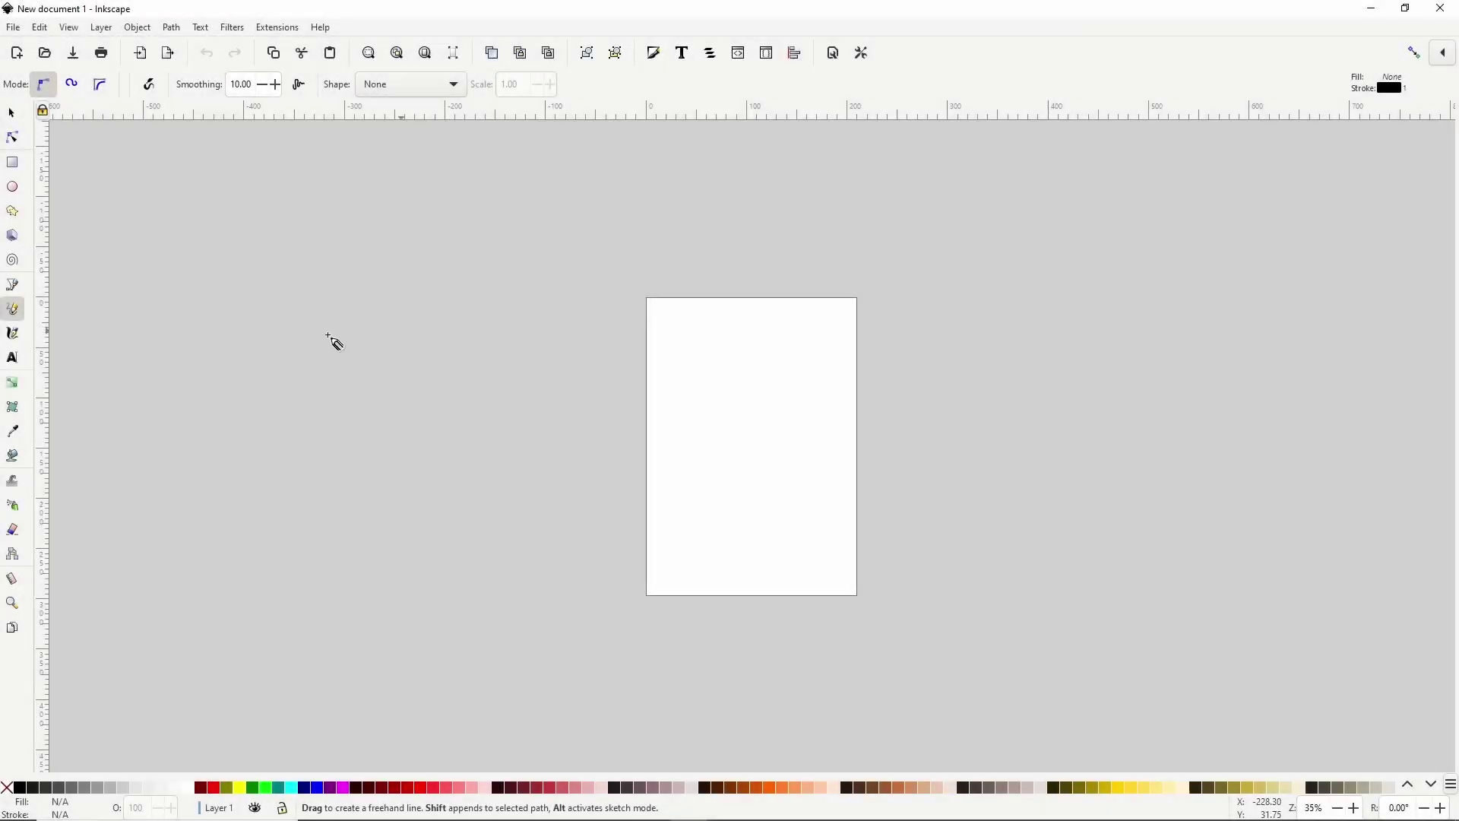
Draw a freehand curve beside the page with smoothing 10, and another across the page's upper part with smoothing 30
mouse_move(253, 290)
left_mouse_down()
mouse_move(379, 401)
mouse_move(486, 368)
mouse_move(643, 227)
left_mouse_up()
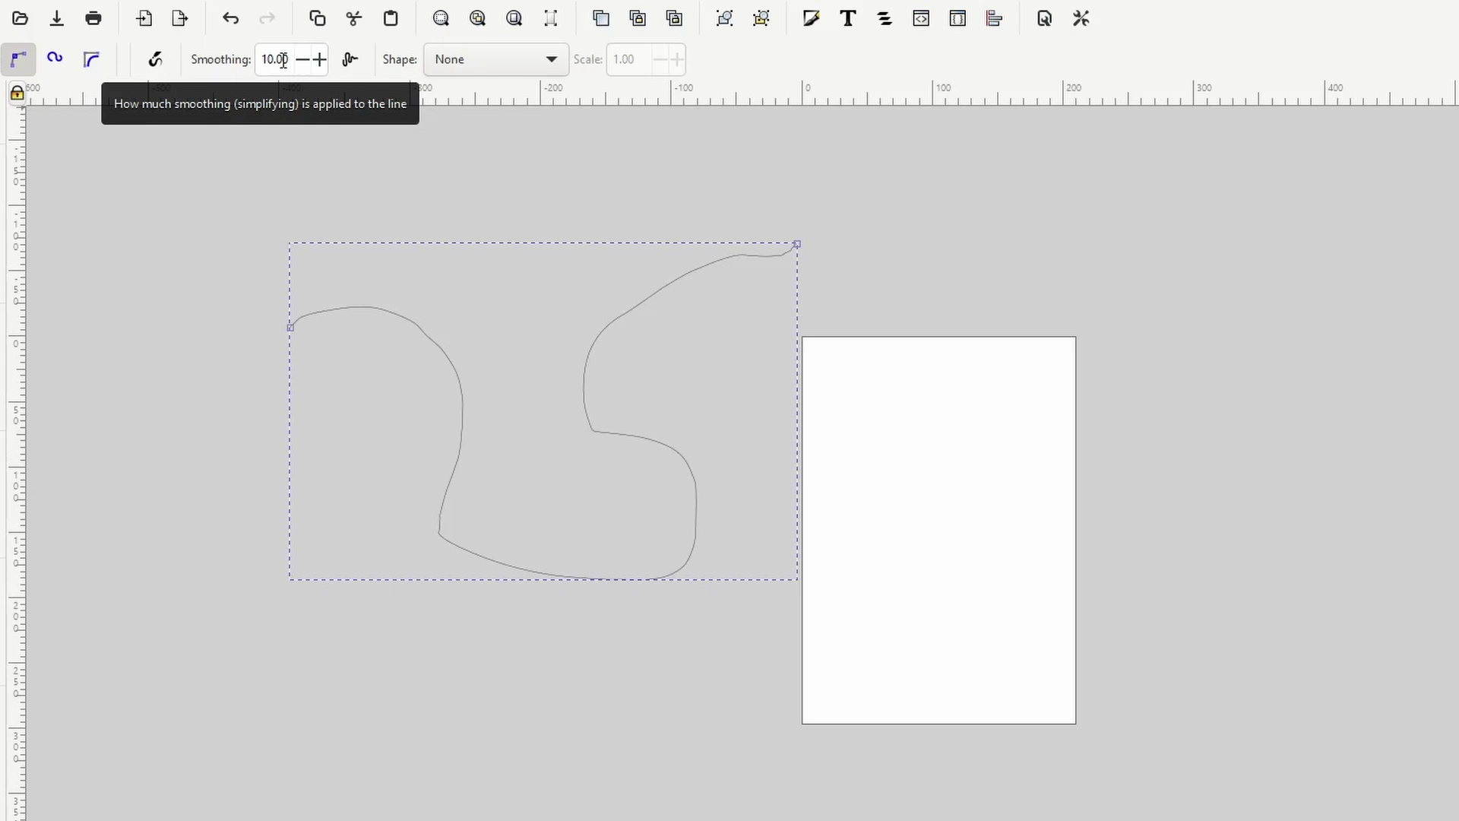
right_click(283, 60)
left_click(352, 198)
mouse_move(837, 300)
left_mouse_down()
mouse_move(892, 220)
mouse_move(1223, 381)
mouse_move(1203, 267)
left_mouse_up()
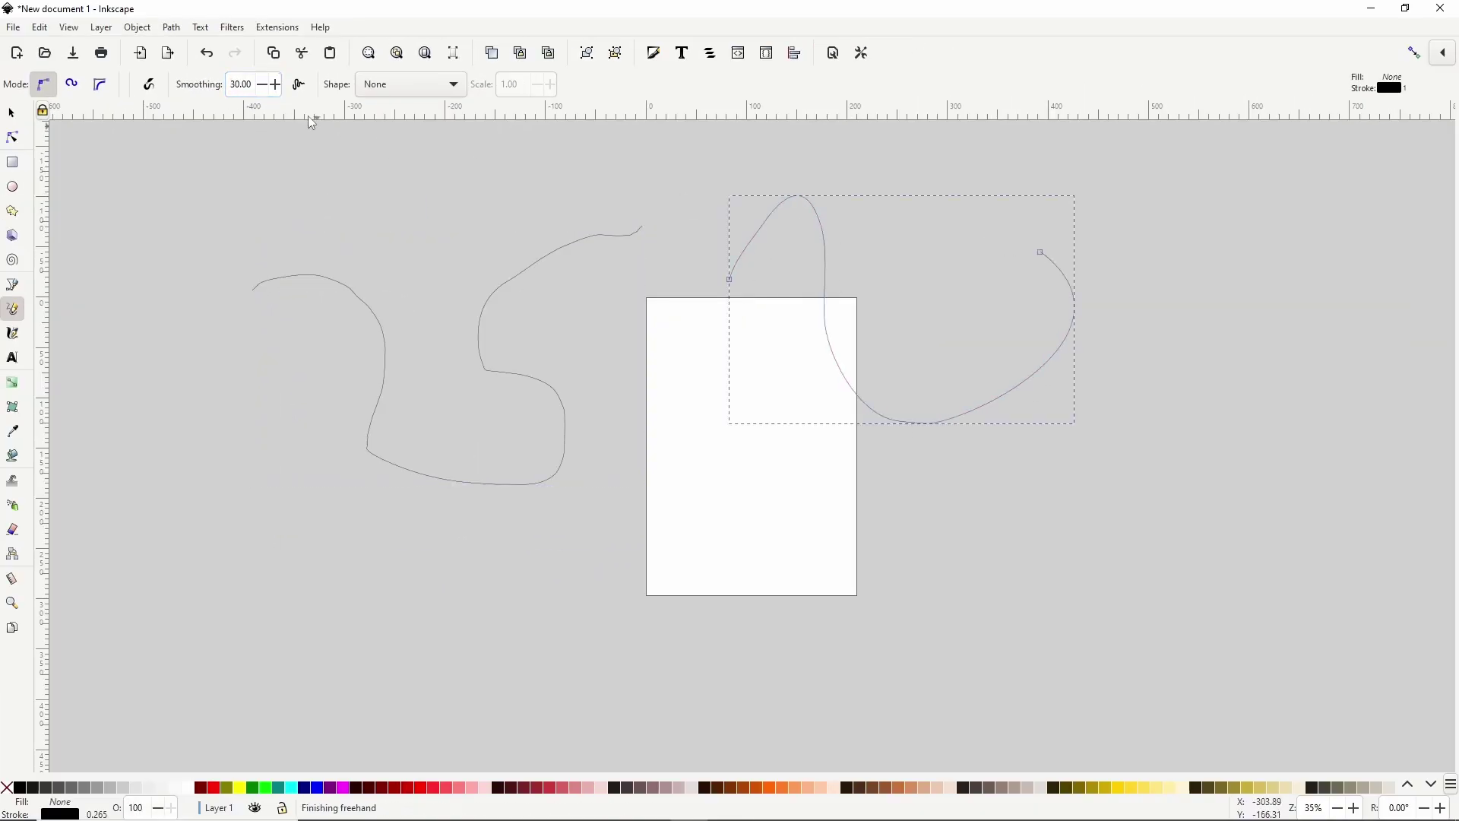
Choose another preset smoothing value and draw a wavy freehand curve from the lower part of the page outward
right_click(248, 85)
left_click(281, 190)
mouse_move(799, 480)
left_mouse_down()
mouse_move(962, 507)
mouse_move(1231, 440)
left_mouse_up()
Set the Pencil smoothing to 80 and draw two wavy freehand curves over and around the lower end of the page
scroll(710, 532, "down", 5)
left_click(244, 85)
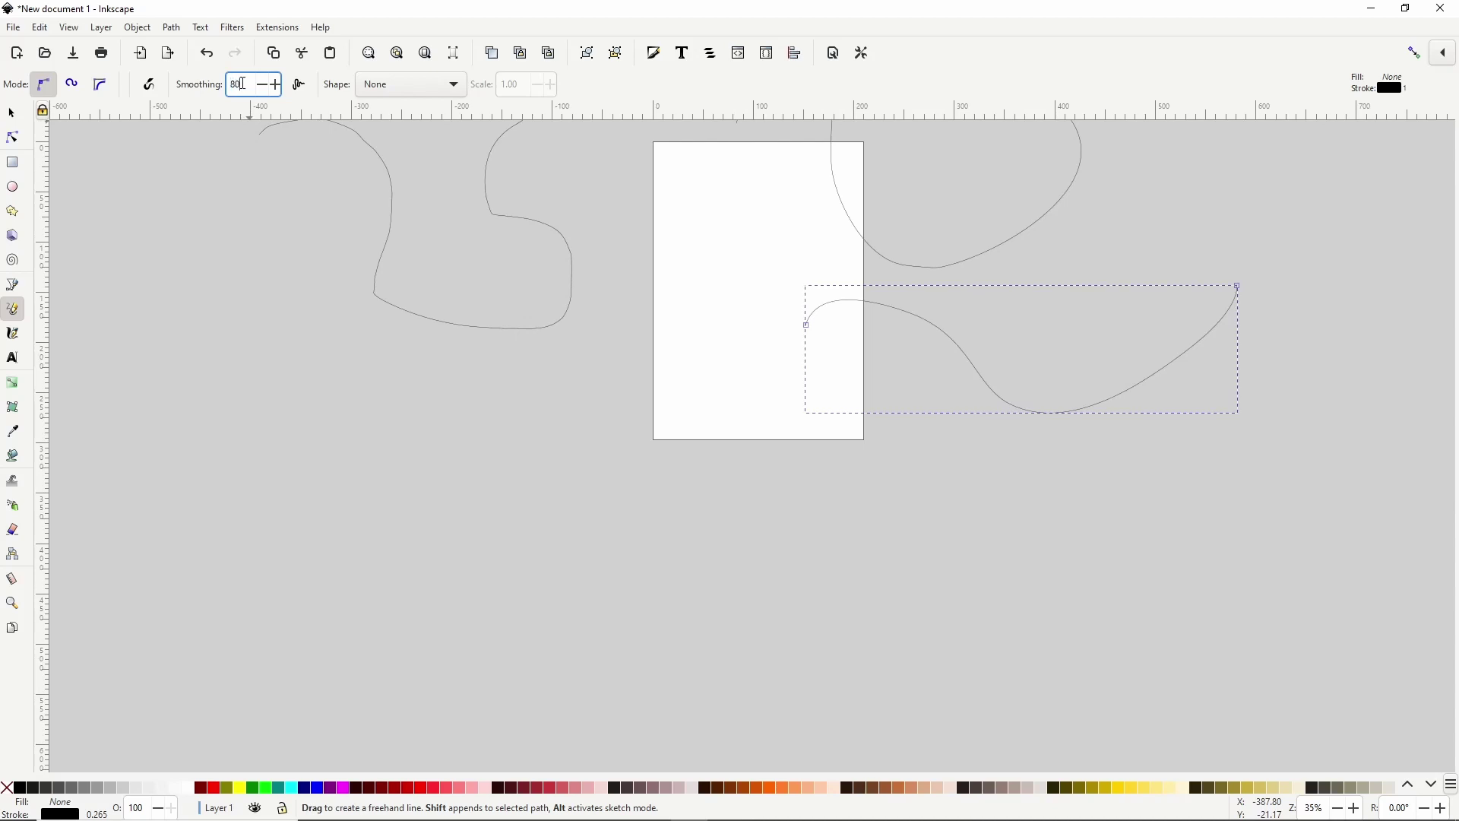
mouse_move(235, 532)
left_mouse_down()
mouse_move(433, 456)
mouse_move(656, 618)
mouse_move(888, 499)
left_mouse_up()
mouse_move(502, 407)
left_mouse_down()
mouse_move(559, 546)
mouse_move(738, 562)
mouse_move(823, 404)
left_mouse_up()
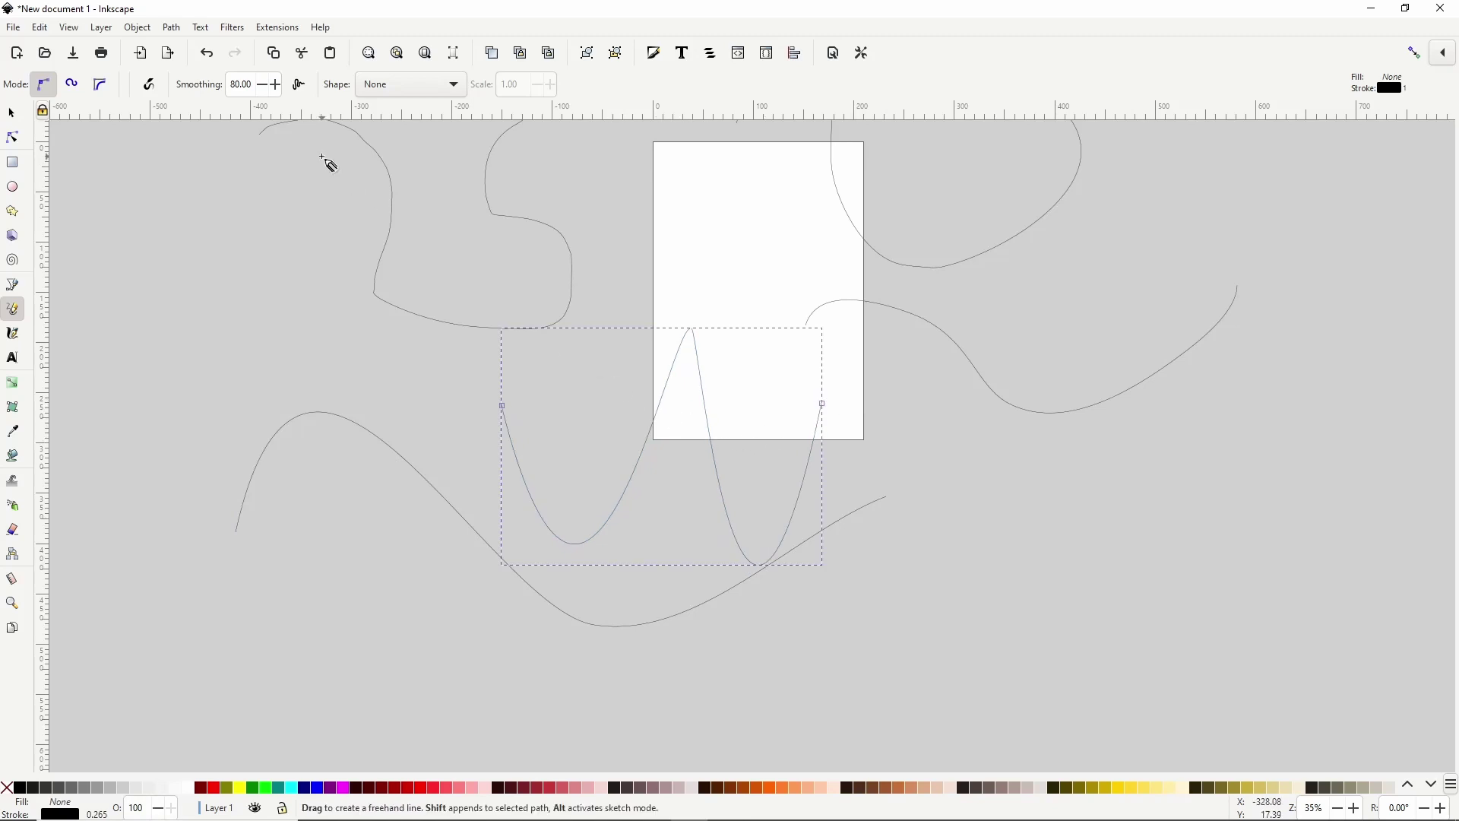
Set the Pencil smoothing to 1 and draw a long winding freehand path below the earlier curves
right_click(242, 87)
left_click(246, 96)
scroll(443, 358, "down", 8)
mouse_move(336, 536)
left_mouse_down()
mouse_move(496, 404)
mouse_move(574, 613)
mouse_move(779, 557)
mouse_move(606, 463)
mouse_move(904, 454)
mouse_move(988, 422)
left_mouse_up()
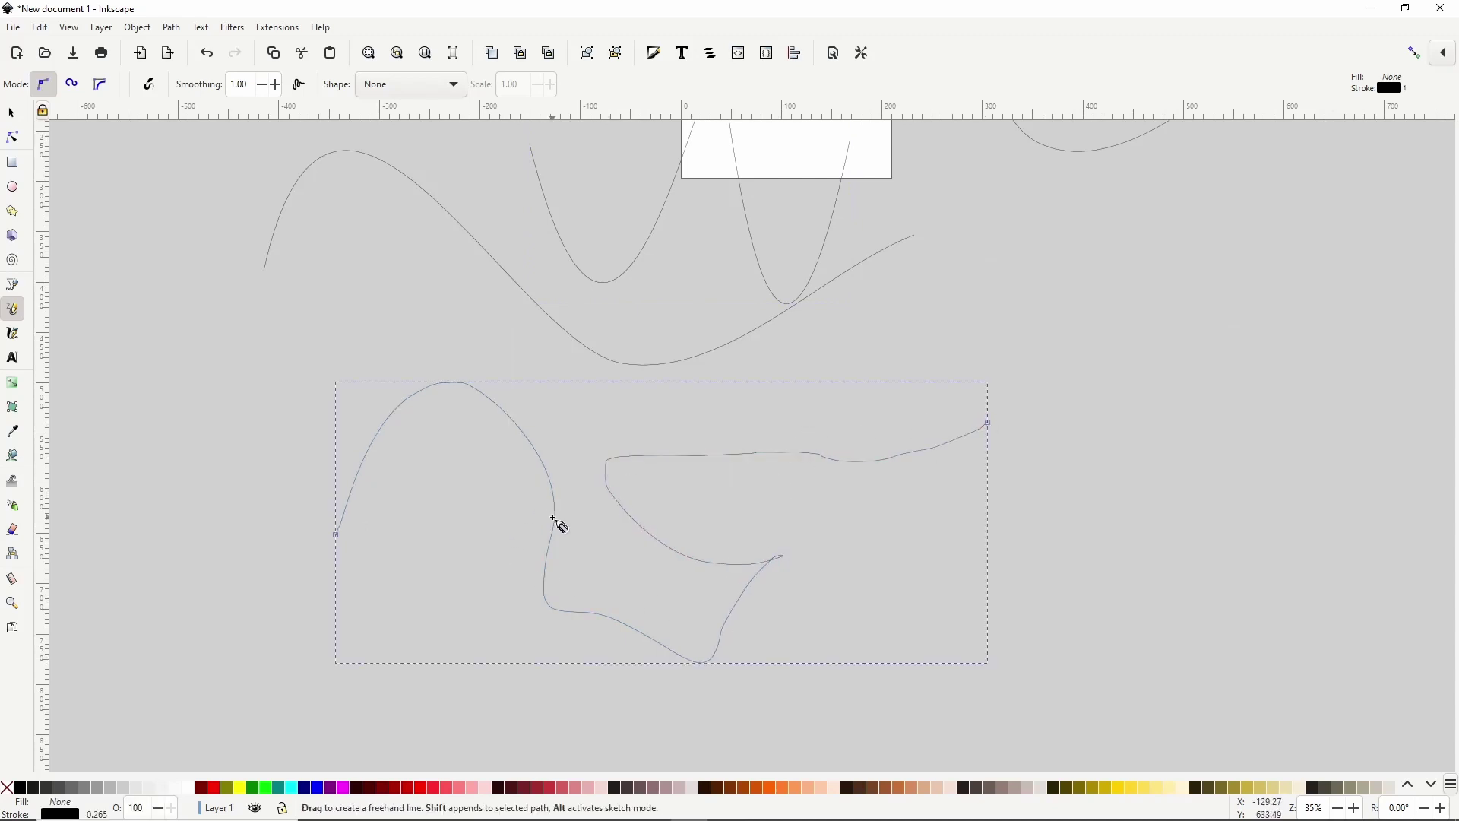
Examine the nodes of the path drawn with smoothing 1 and of the wide curve drawn with smoothing 80
left_click(13, 138)
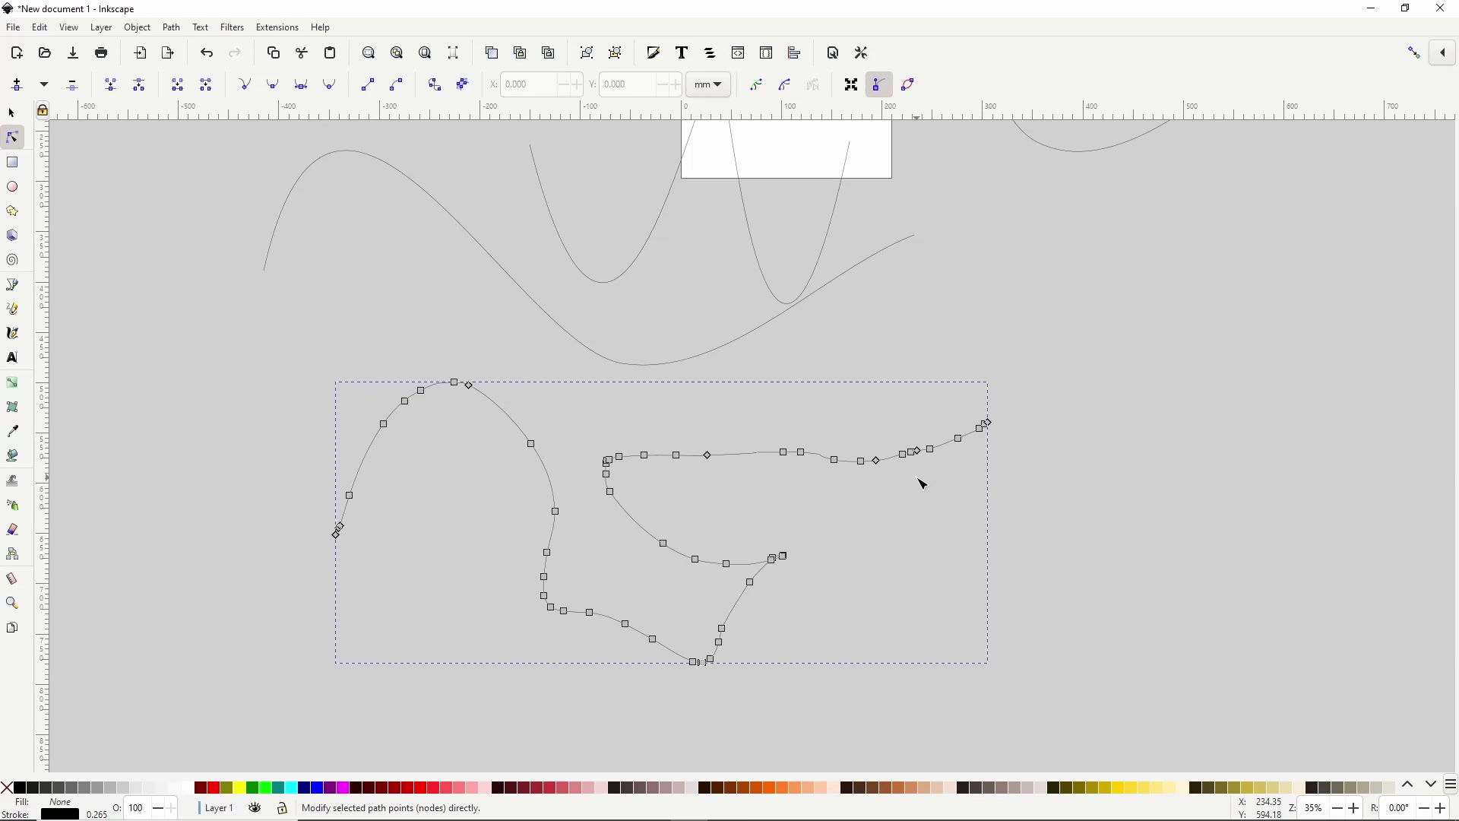
left_click(719, 356)
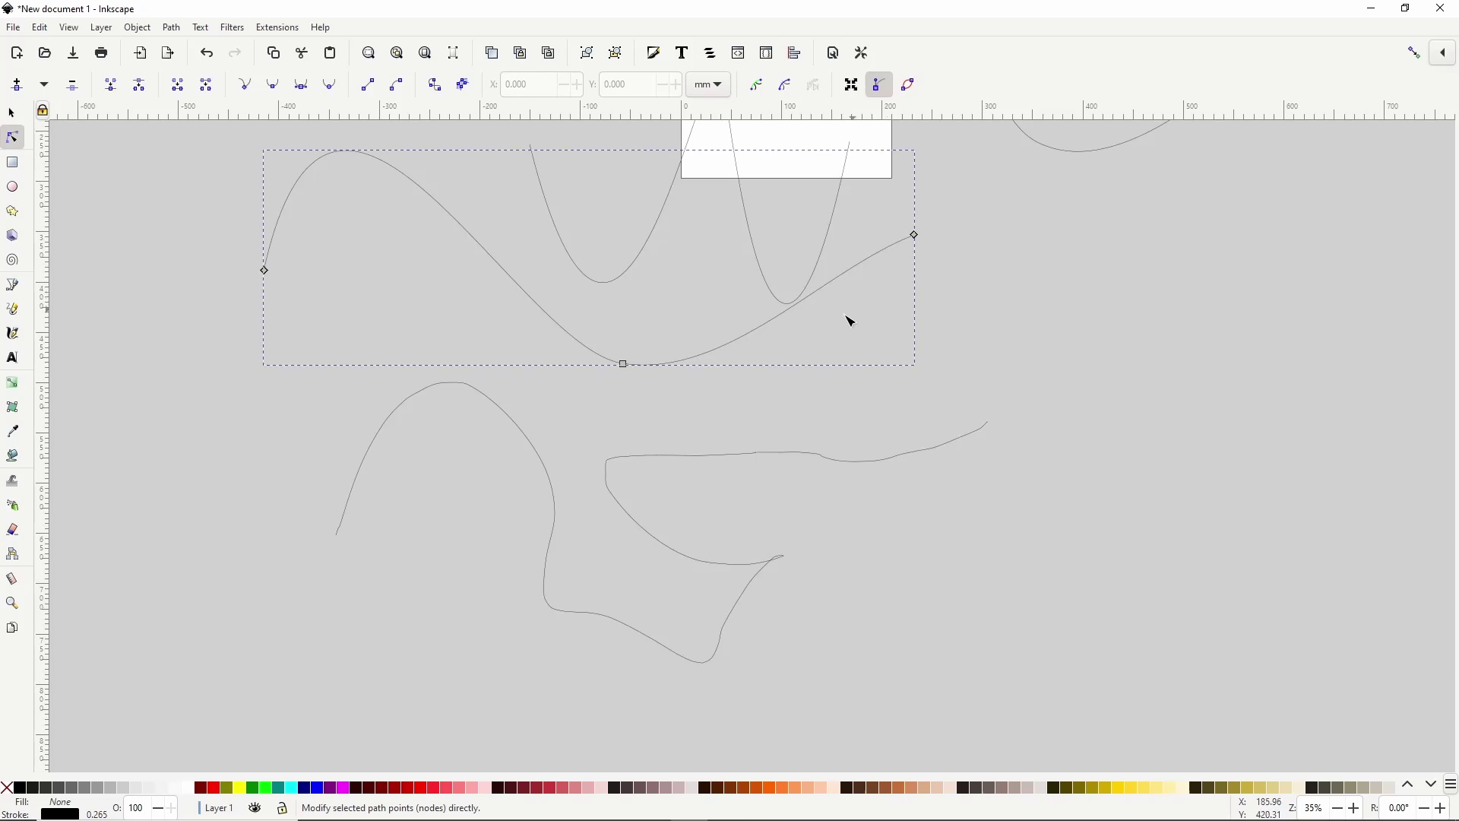
Select the winding path drawn with smoothing 1 and set the Pencil smoothing to 75
left_click(787, 455)
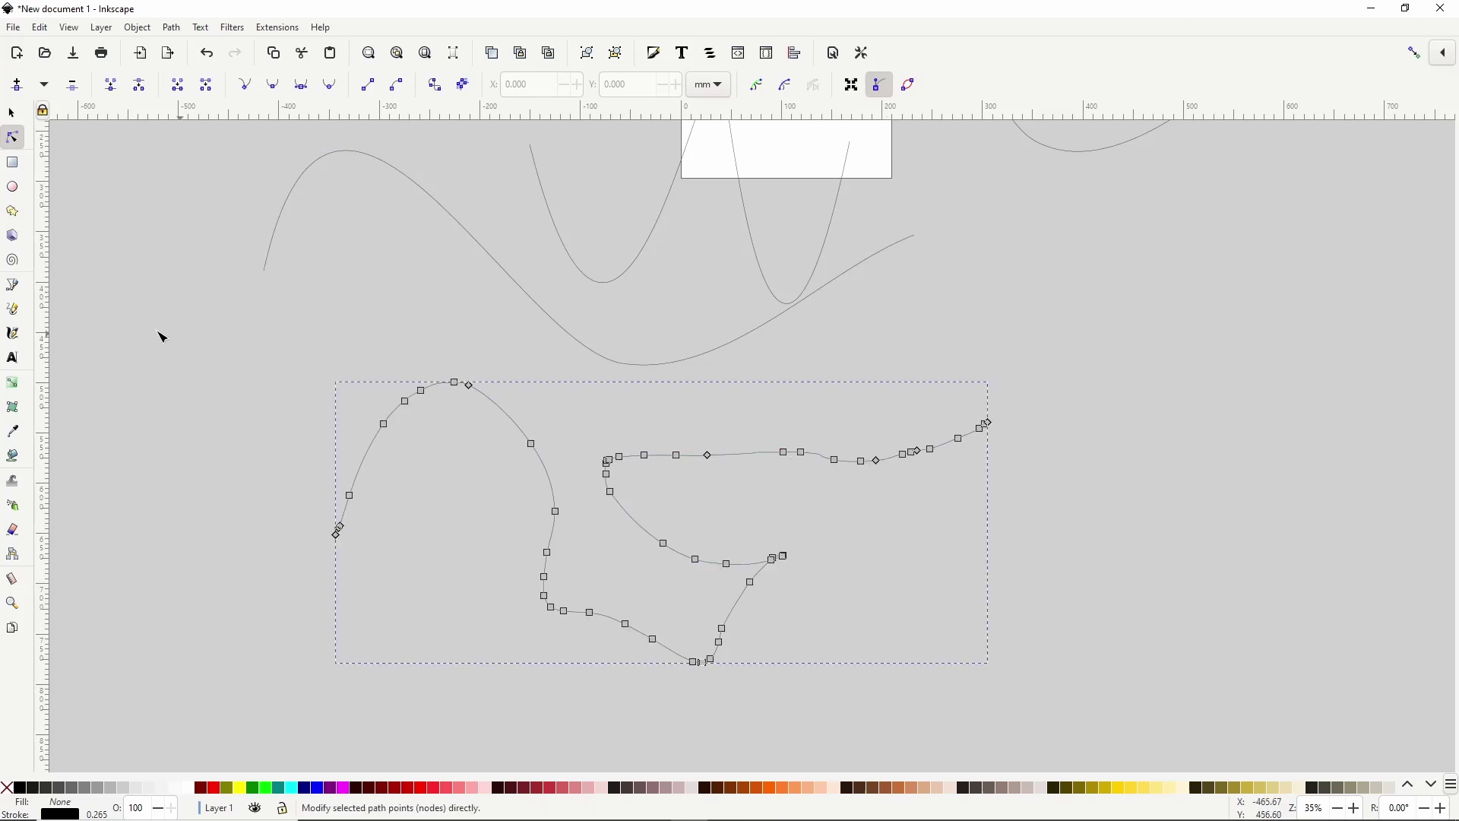
left_click(12, 308)
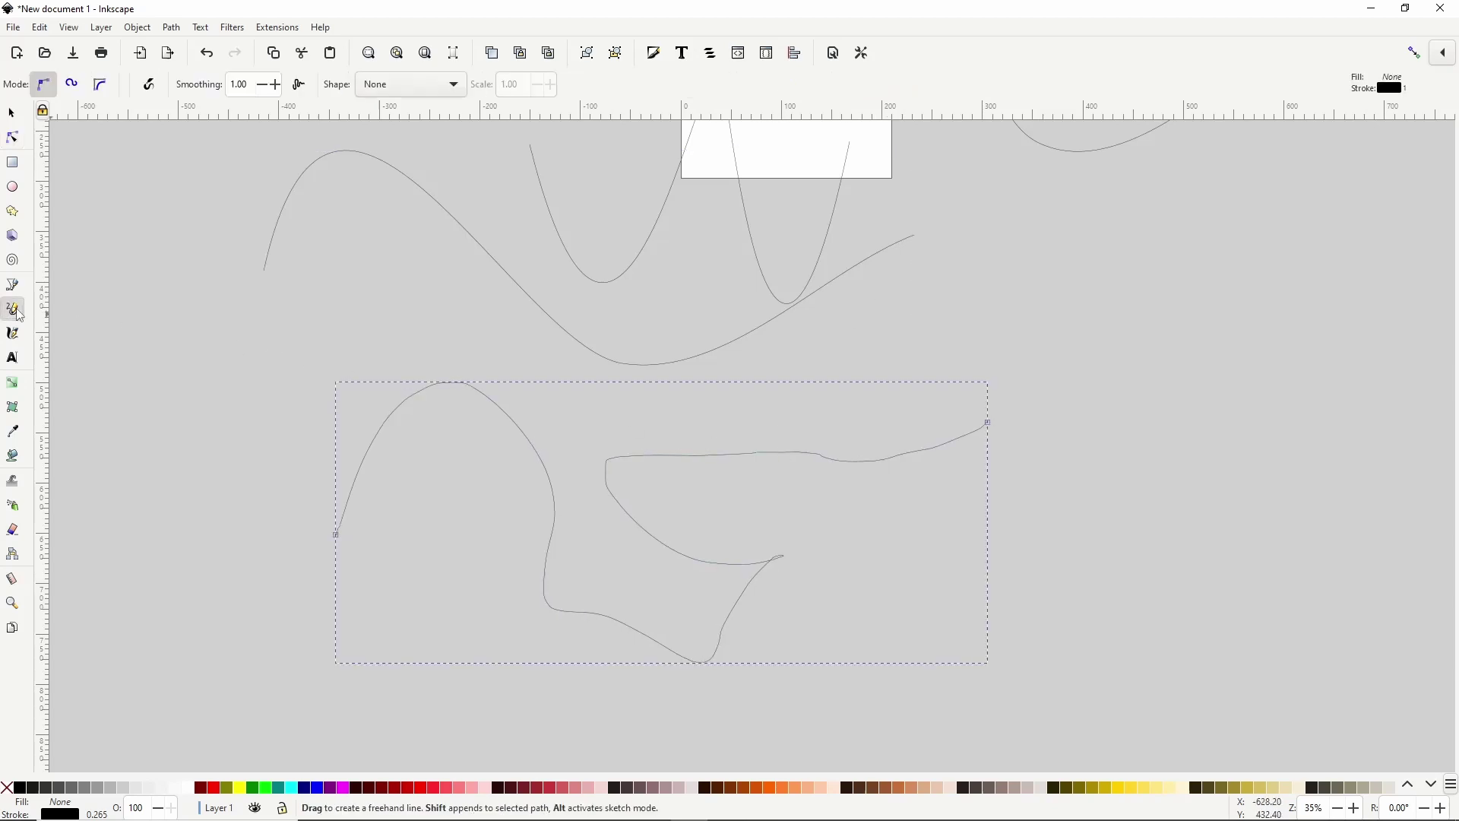
left_click(242, 85)
right_click(242, 85)
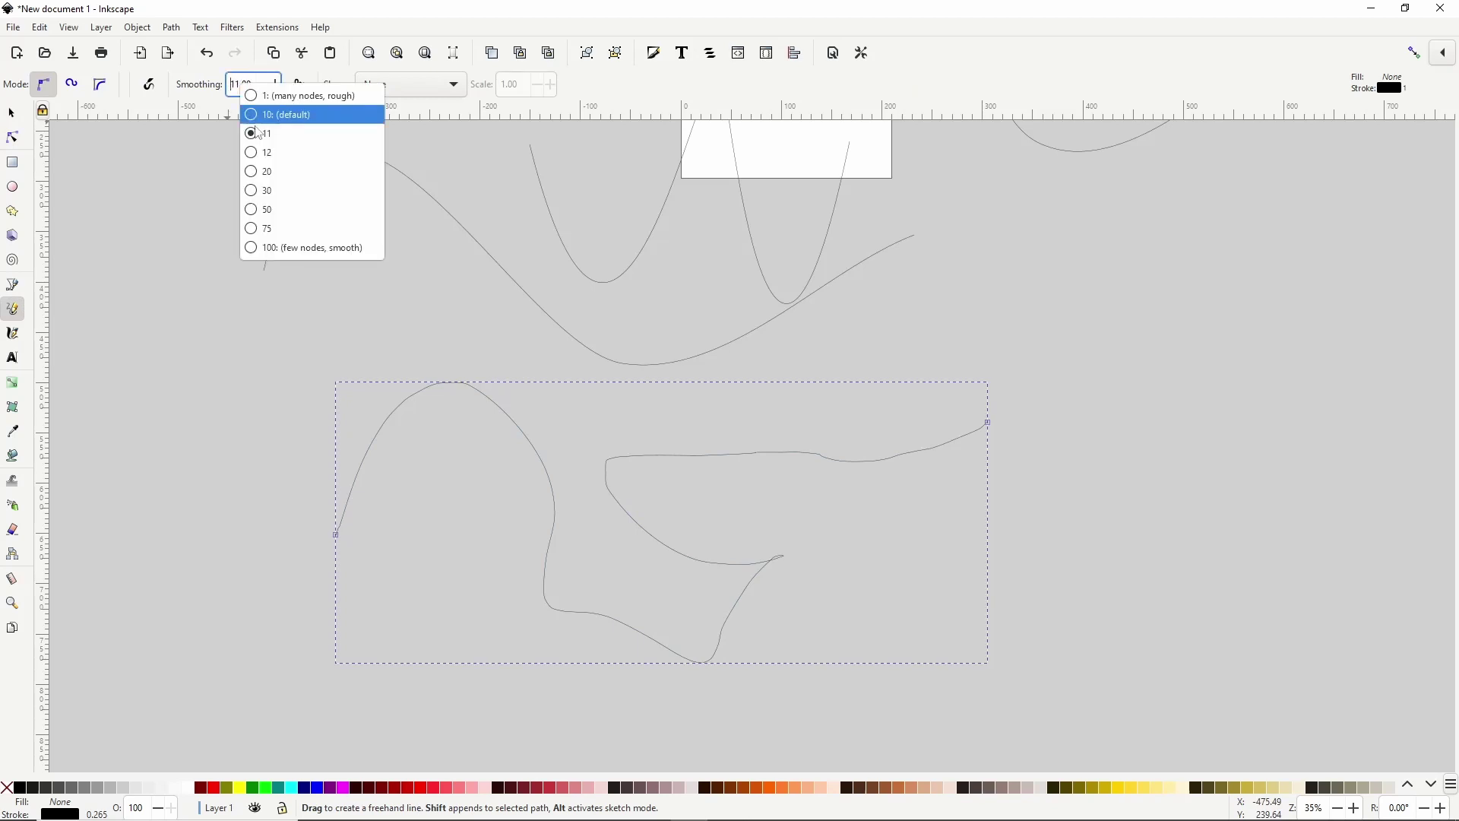
left_click(274, 209)
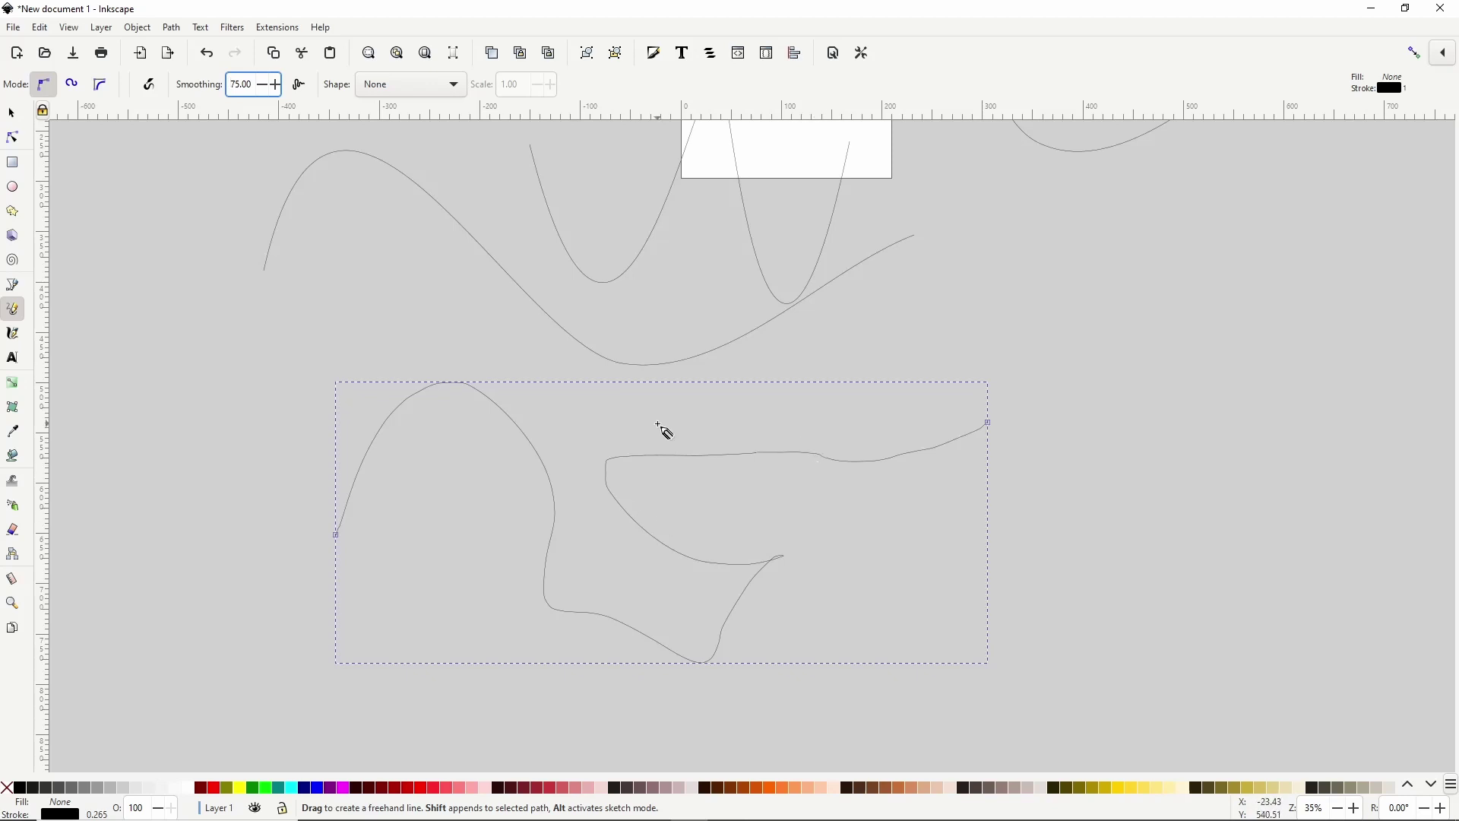
Simplify the selected winding path repeatedly, seven times in total, to reduce it to a few smooth curves
left_click(171, 27)
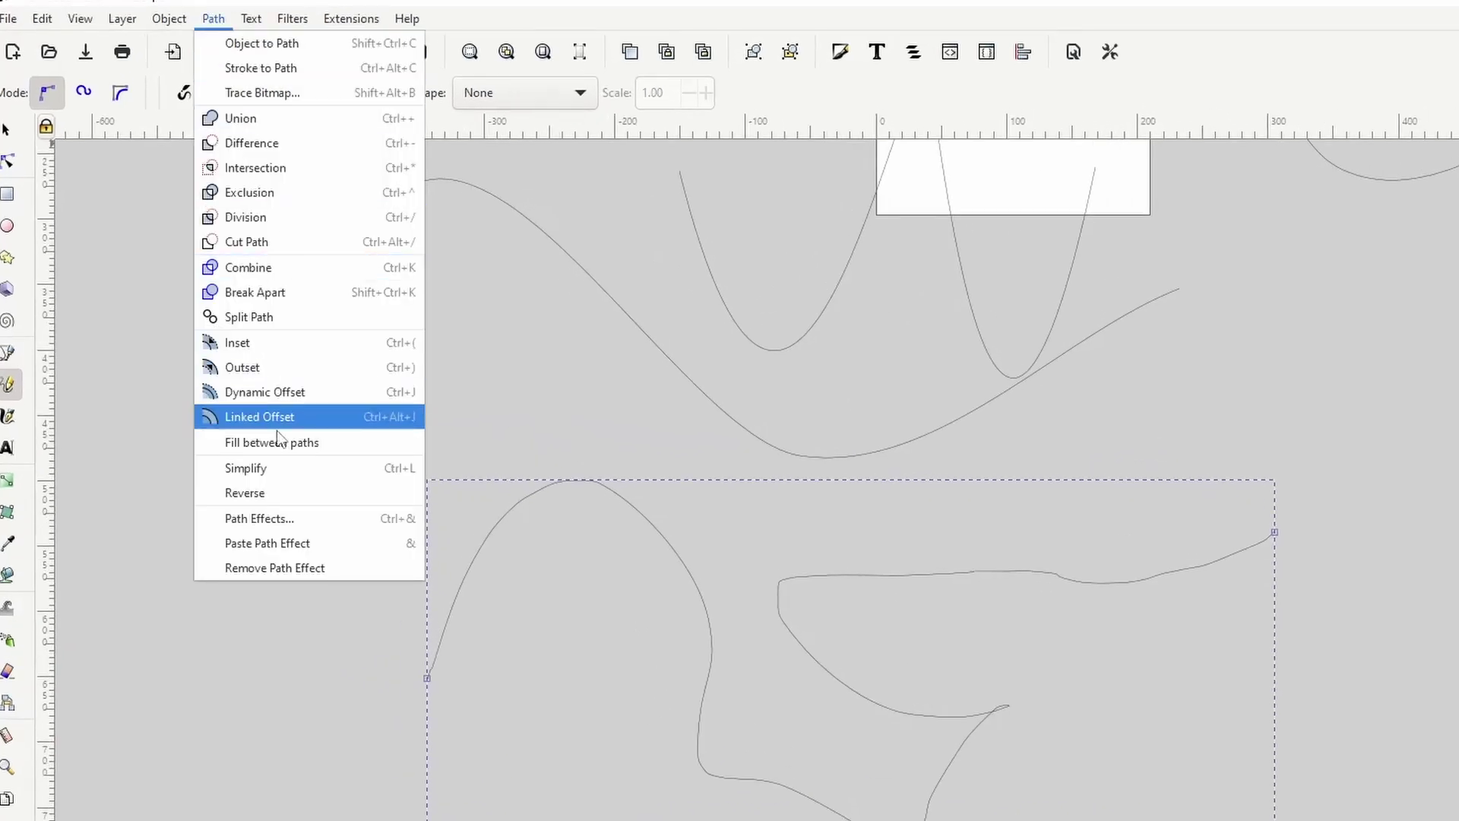
left_click(284, 464)
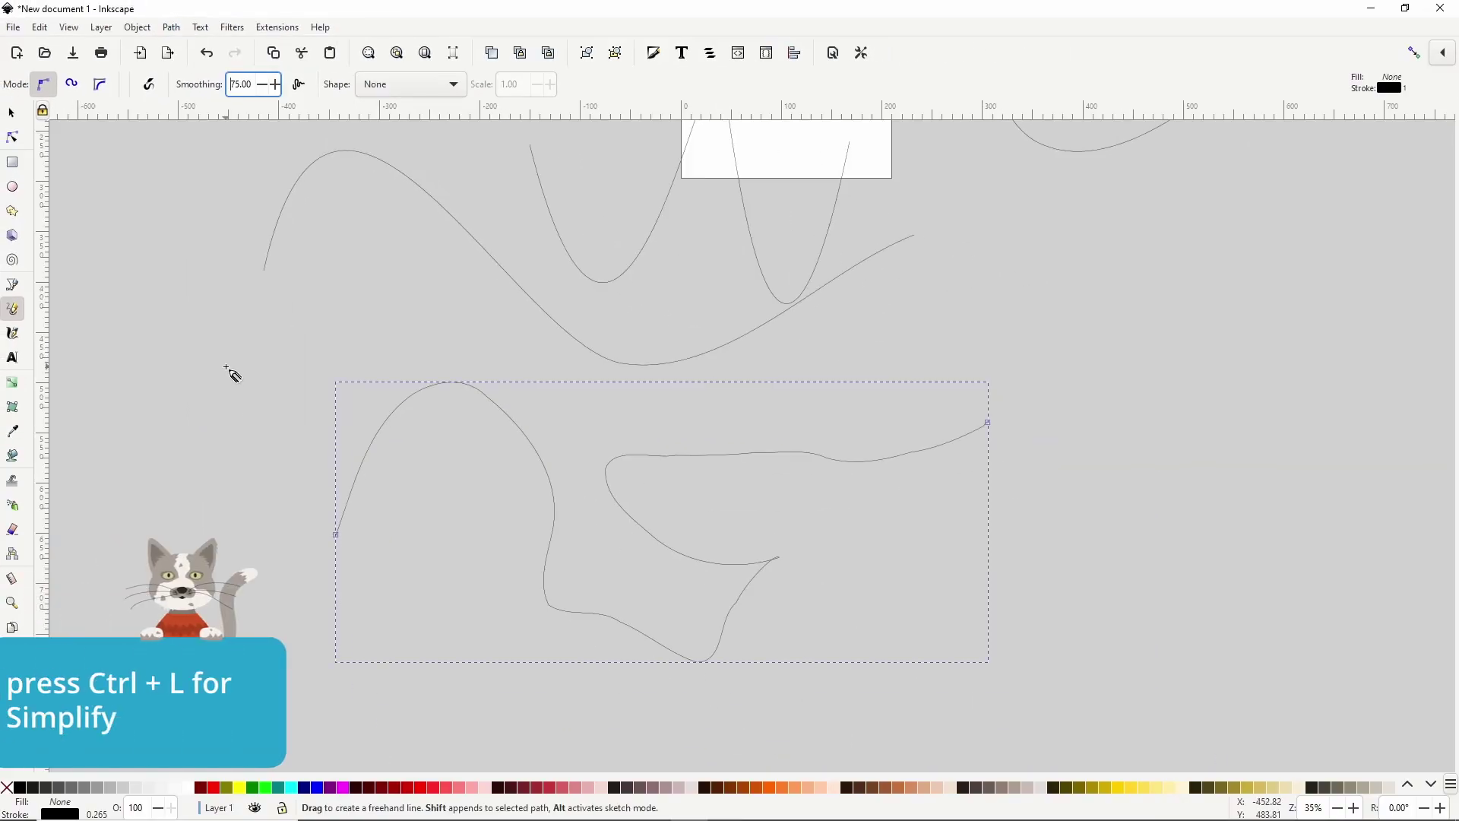
key("ctrl+l")
key("ctrl+l")
key("ctrl+l")
key("ctrl+l")
key("ctrl+l")
key("ctrl+l")
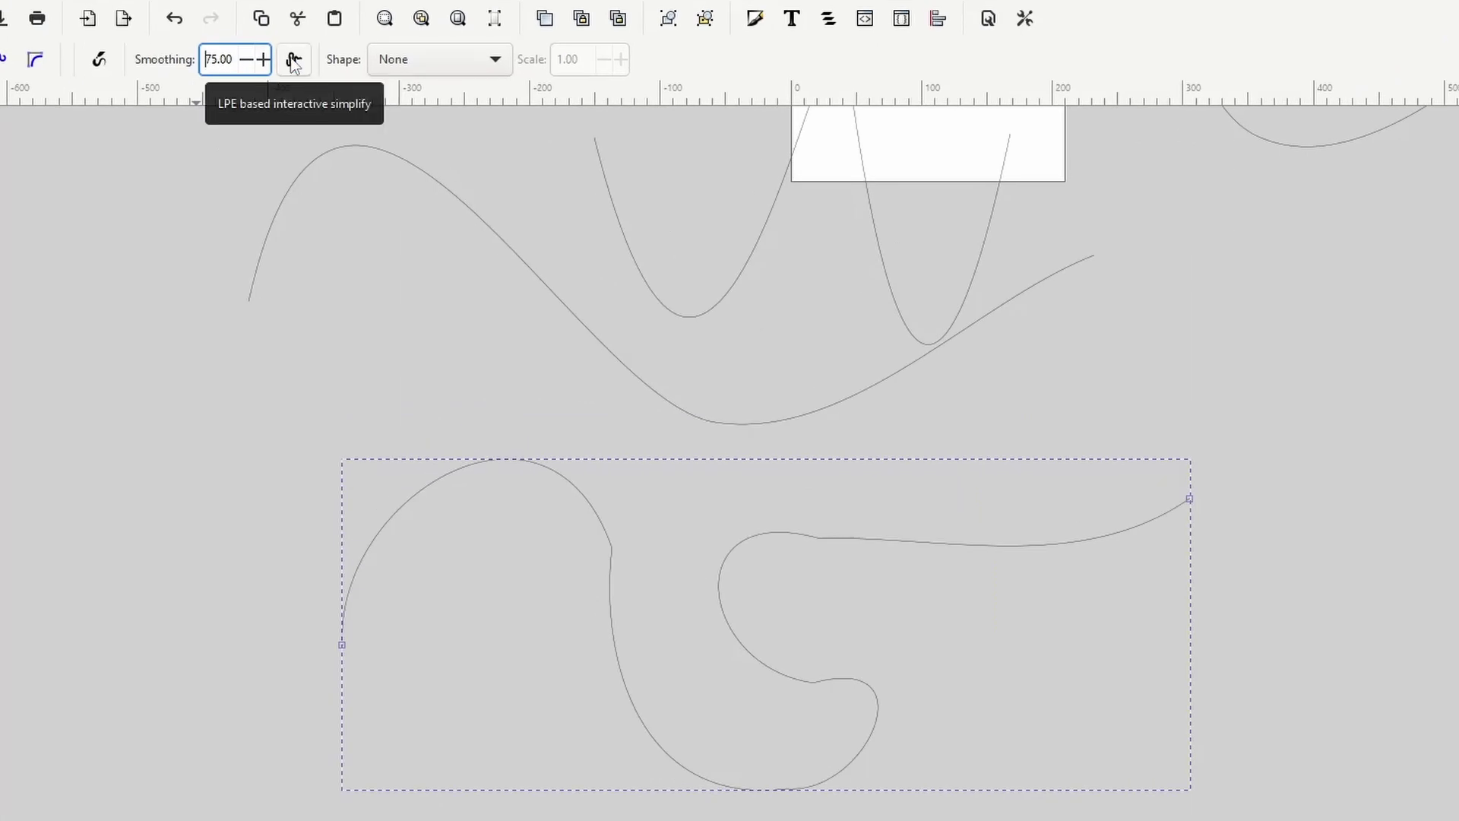
Enable LPE based interactive simplify and draw a wavy freehand curve about 570 mm wide below the simplified path
left_click(293, 61)
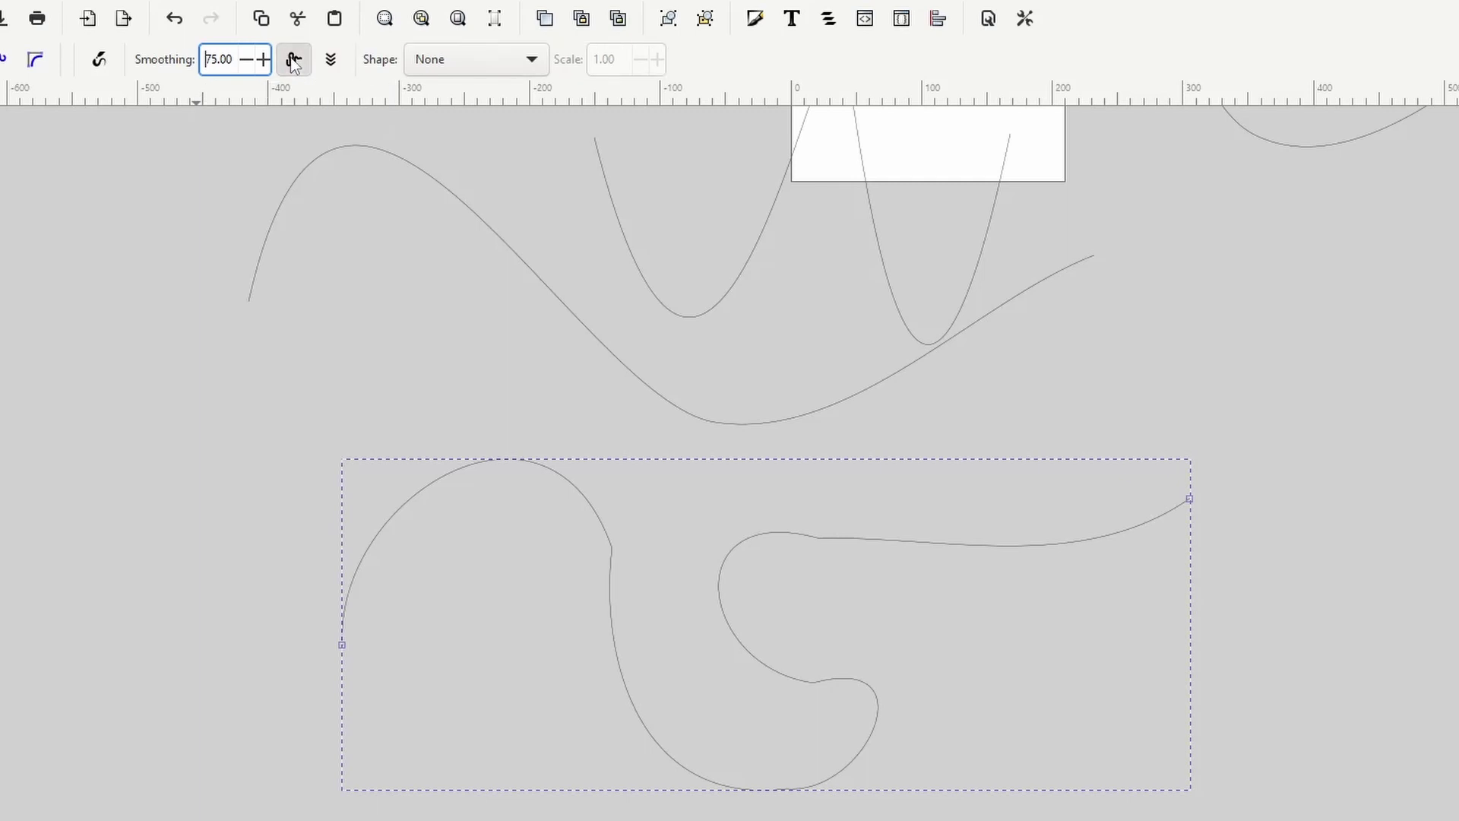
scroll(466, 722, "down", 6)
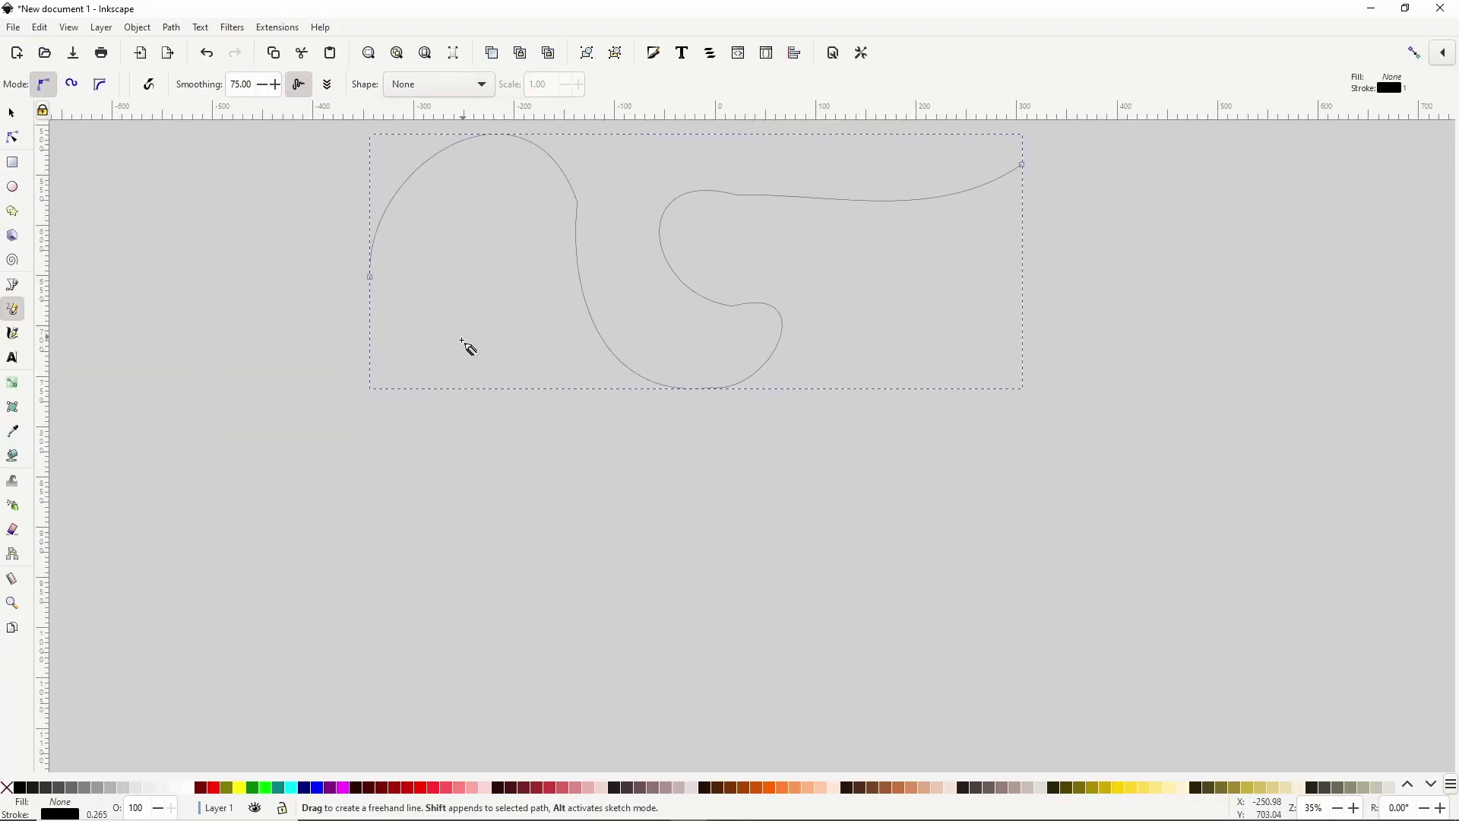
mouse_move(350, 519)
left_mouse_down()
mouse_move(403, 473)
mouse_move(629, 616)
mouse_move(828, 554)
mouse_move(924, 437)
left_mouse_up()
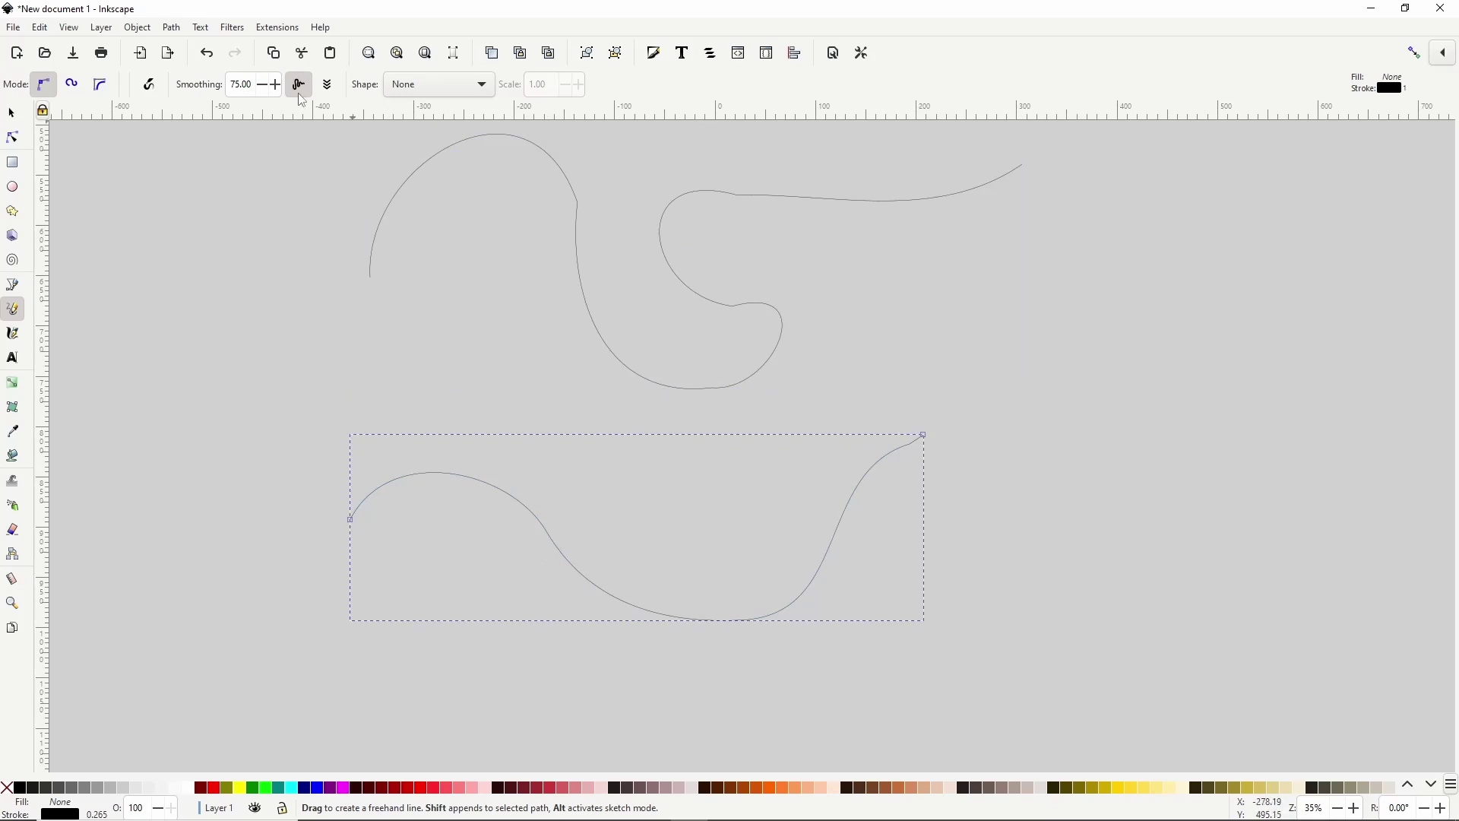
Try smoothing values 30 and 10 on the selected wavy curve, and return its smoothing to 75
right_click(246, 84)
left_click(268, 151)
right_click(246, 84)
left_click(259, 124)
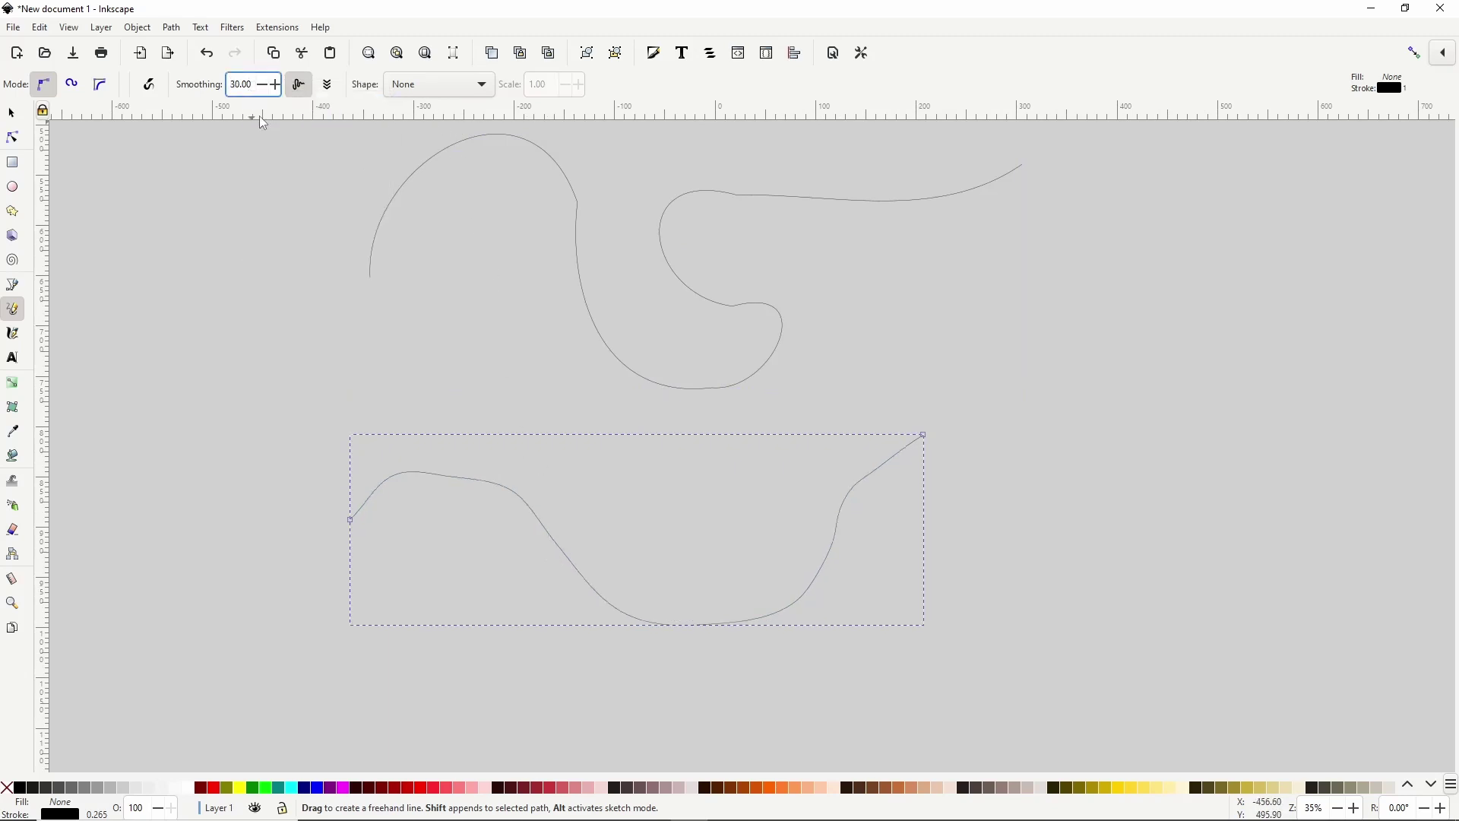
right_click(246, 83)
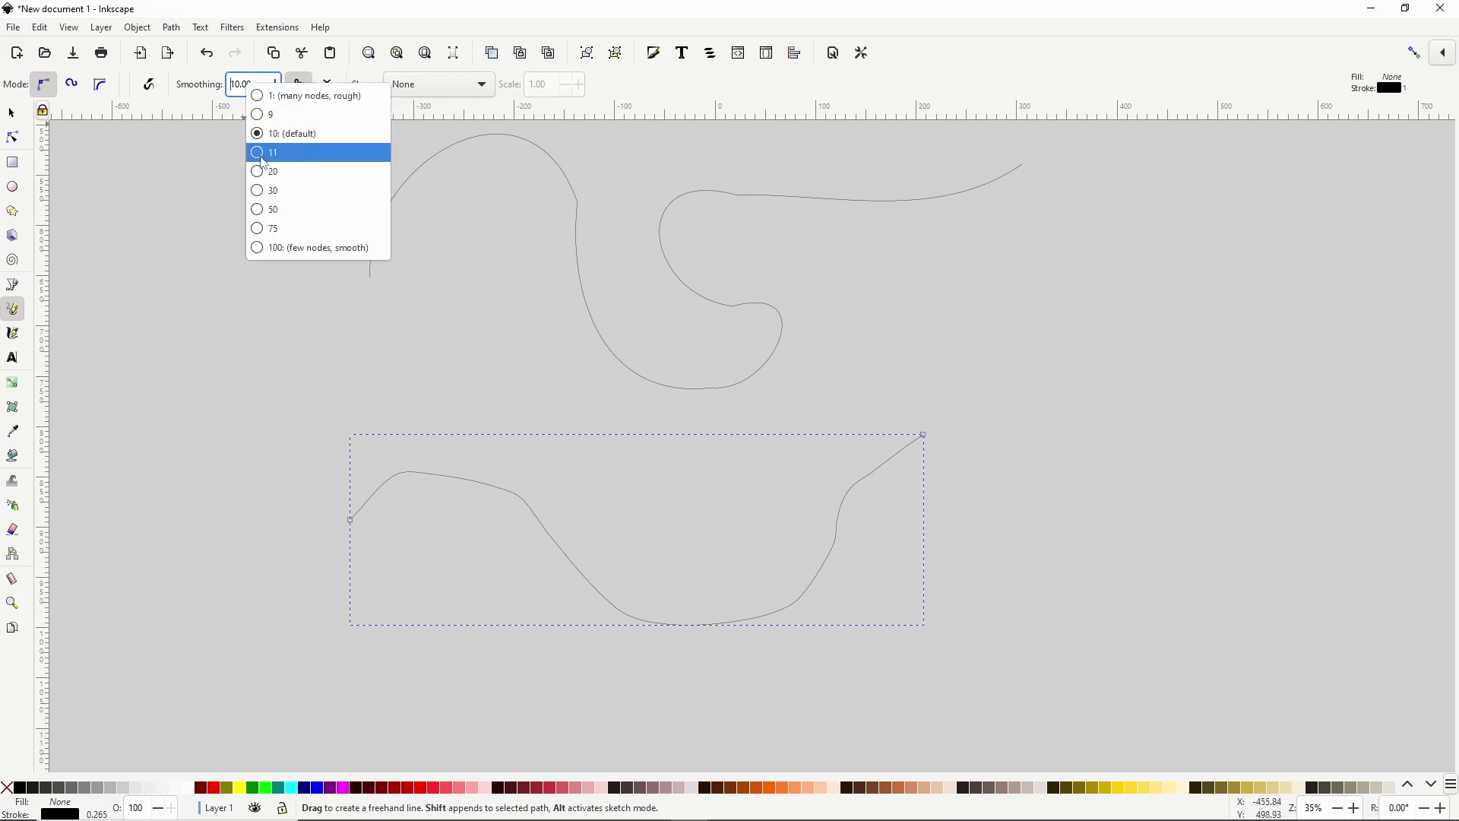
left_click(274, 228)
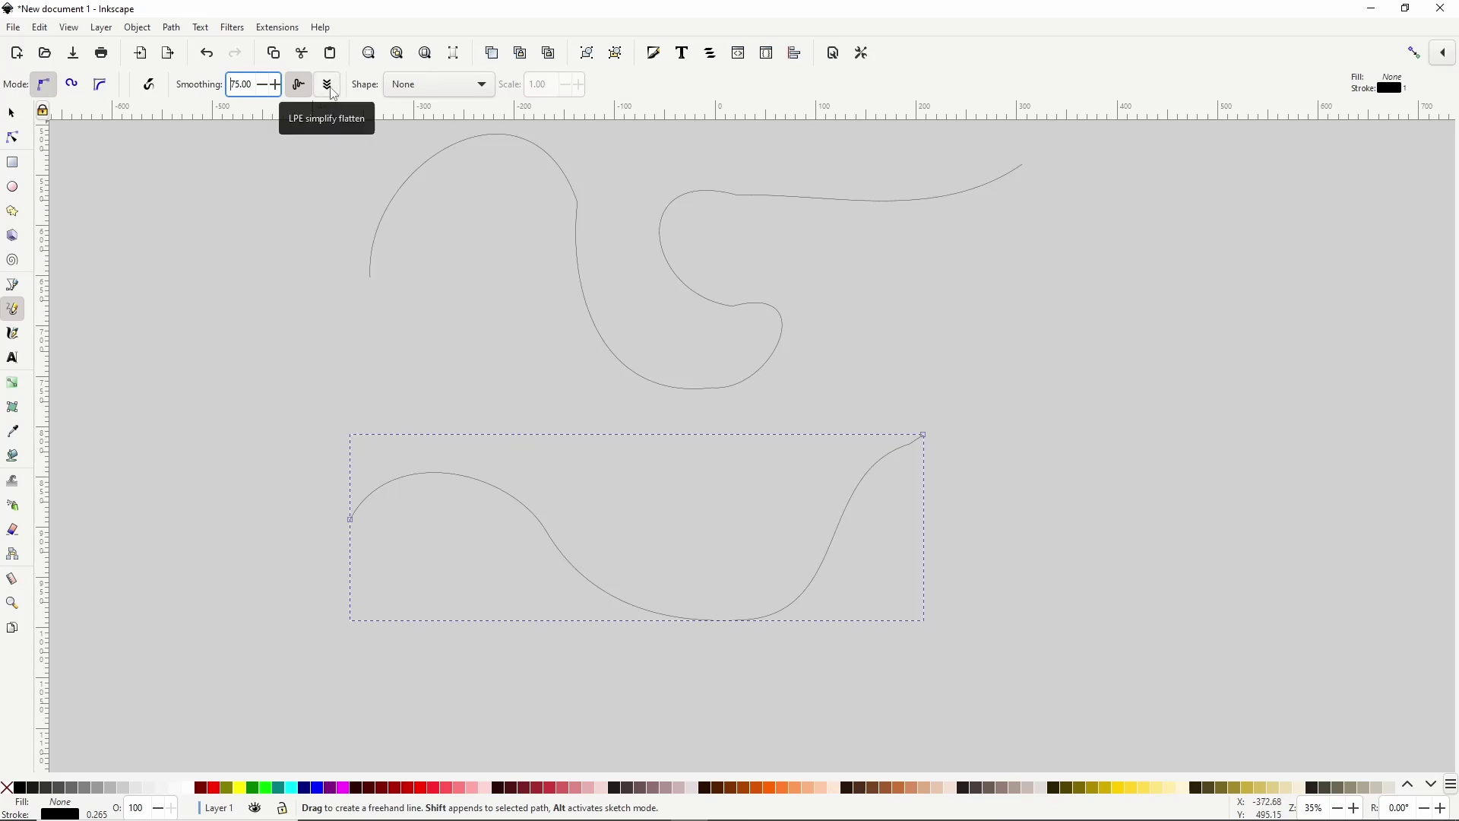
Flatten the wavy curve's LPE simplify effect and try smoothing 10 and another preset value on it
right_click(245, 90)
left_click(259, 123)
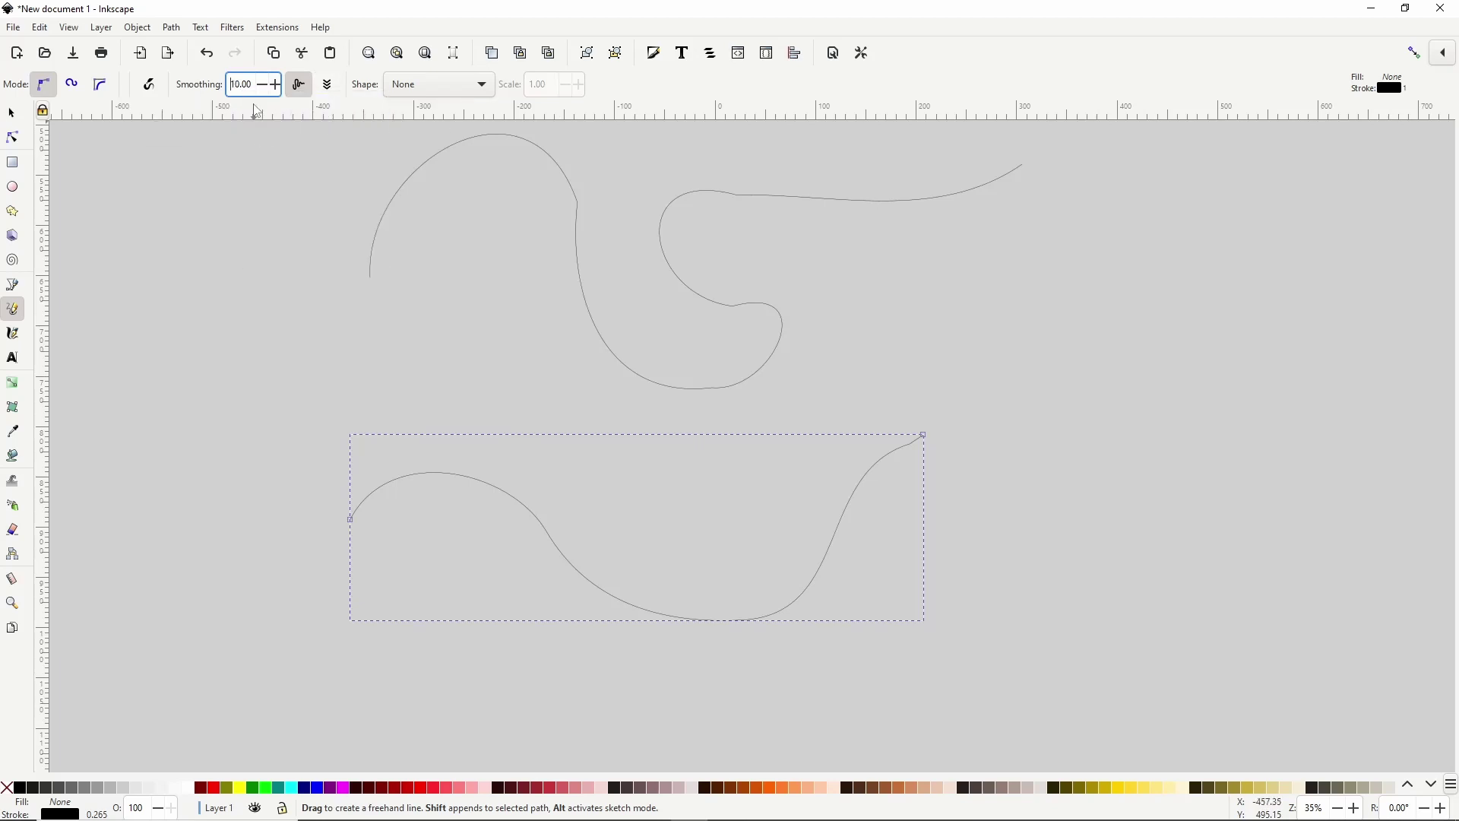
right_click(253, 89)
left_click(268, 172)
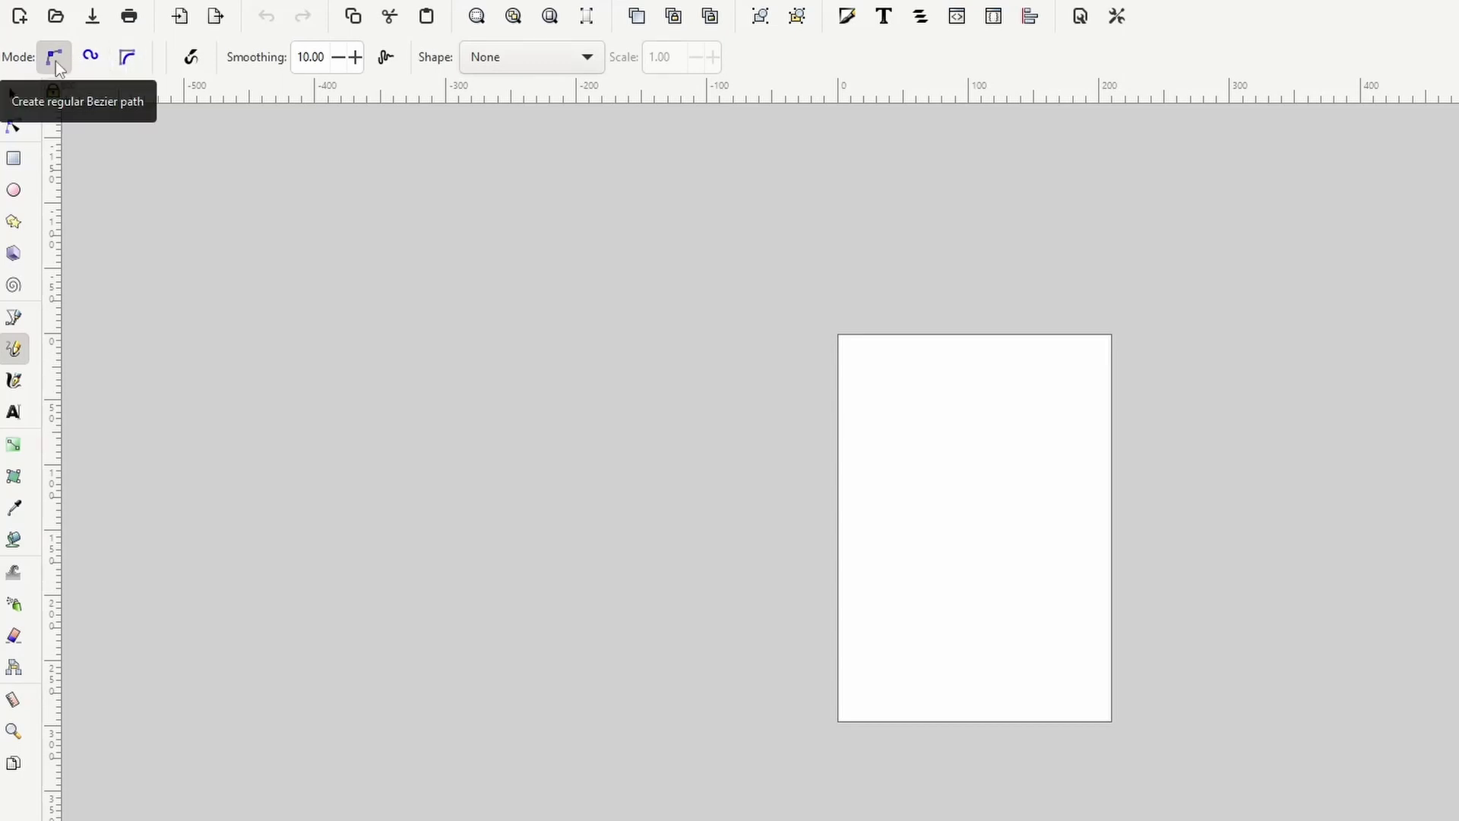
Set the Pencil to Spiro path mode with smoothing 50 and draw two winding curves, one running onto the page and one beside it
left_click(90, 67)
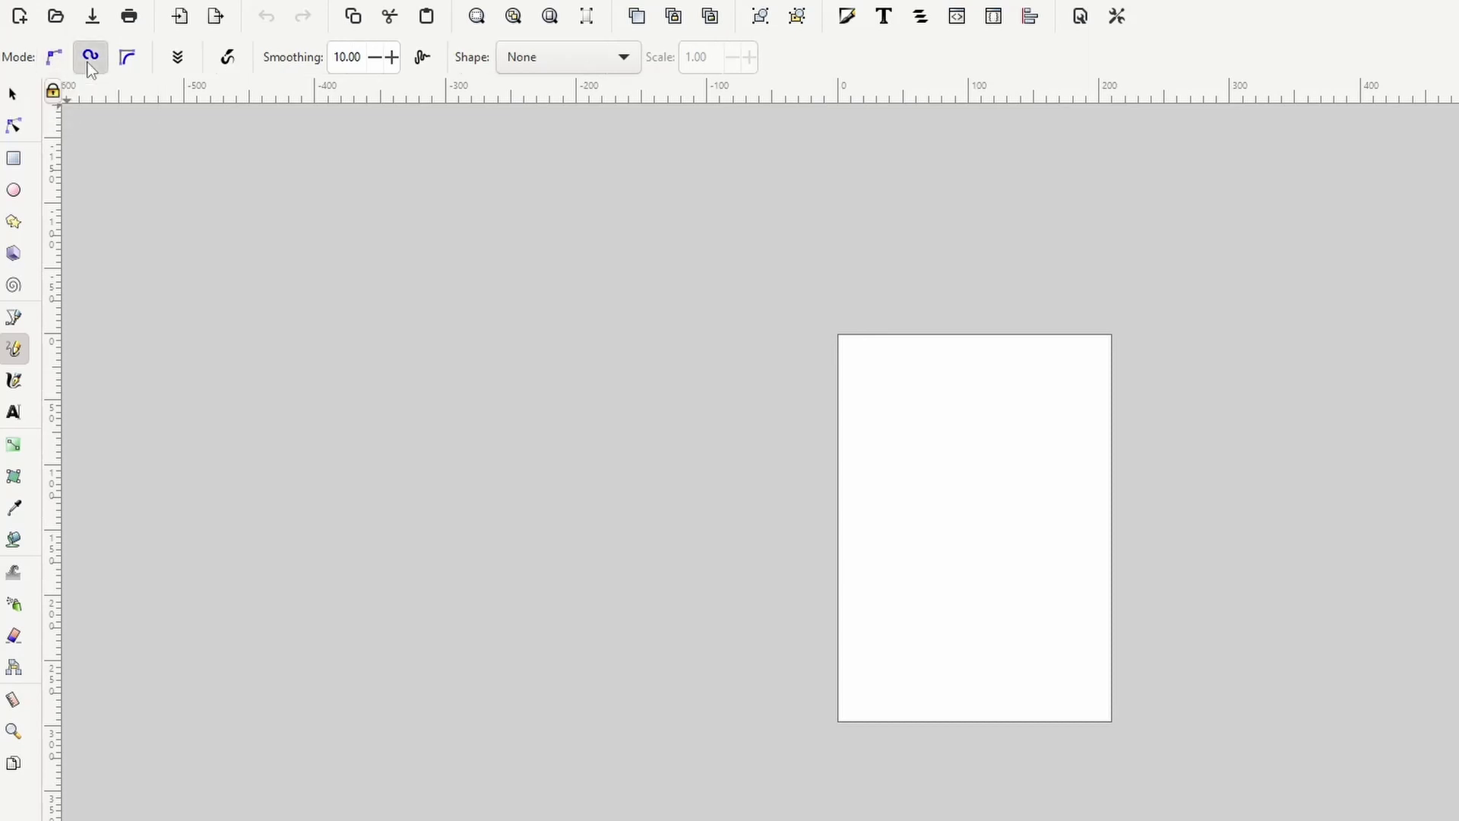
left_click(349, 55)
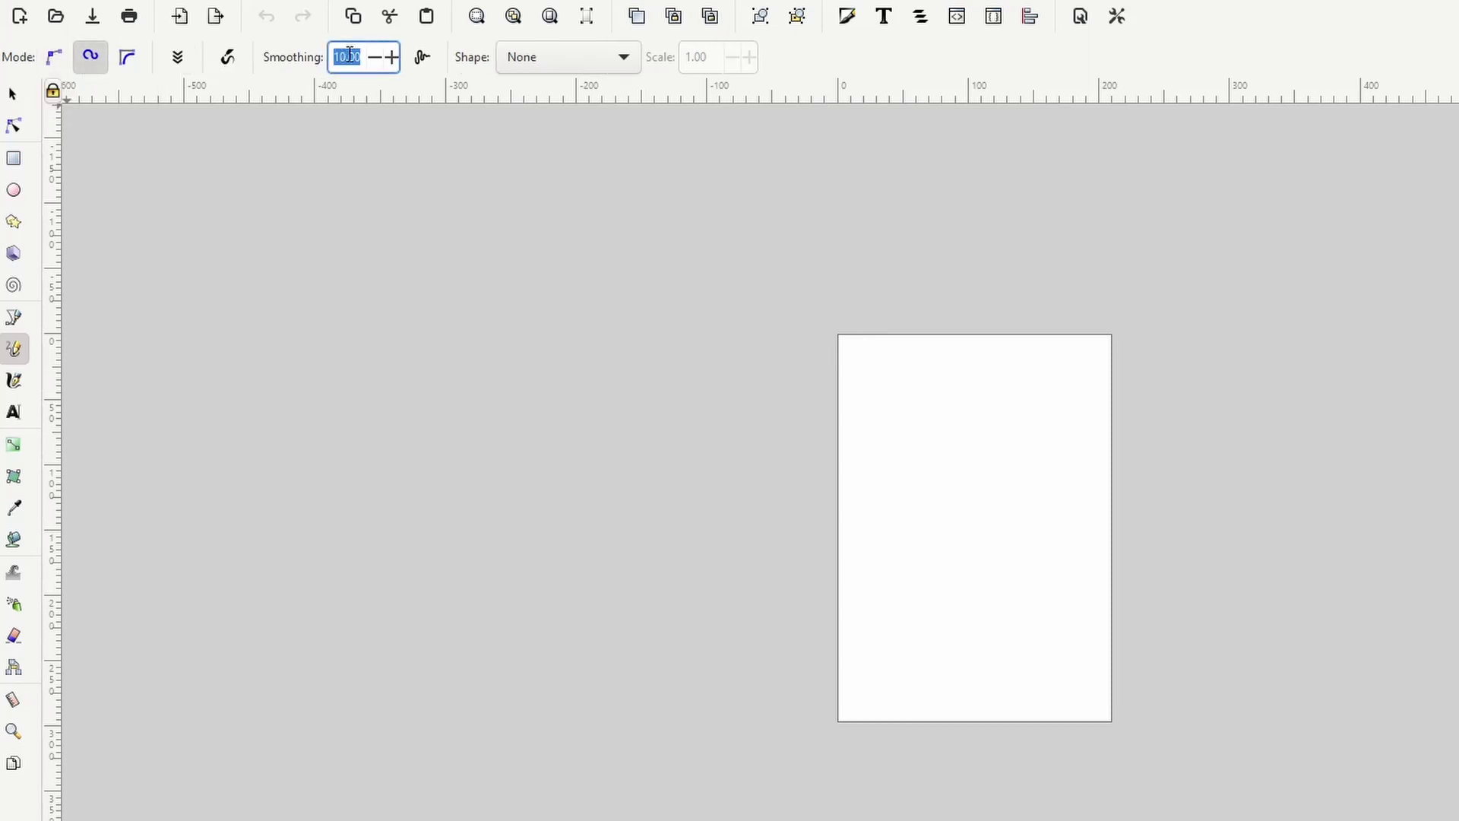
type("50")
key("Return")
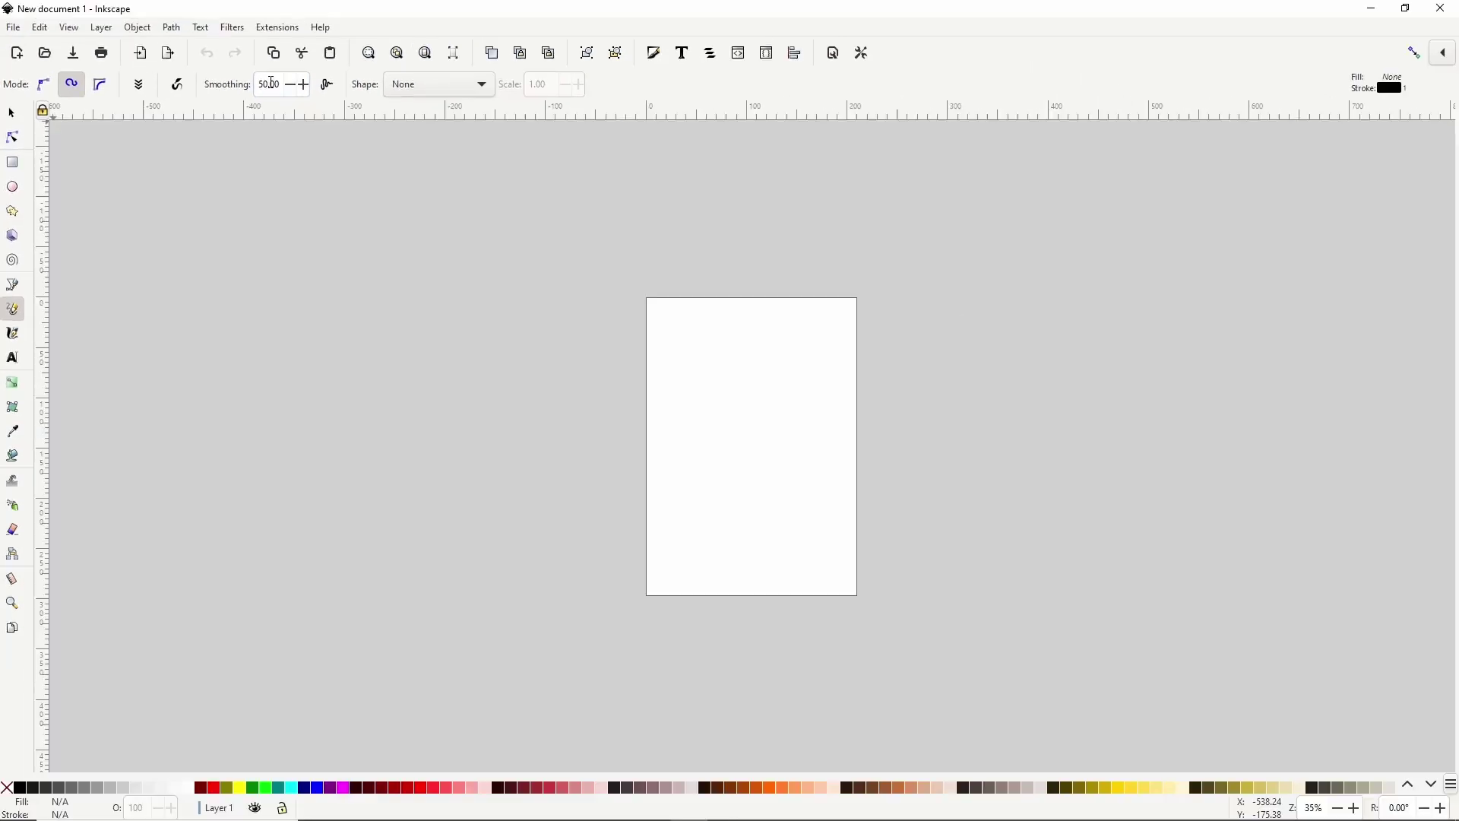
mouse_move(242, 306)
left_mouse_down()
mouse_move(330, 241)
mouse_move(445, 401)
mouse_move(680, 405)
mouse_move(762, 298)
left_mouse_up()
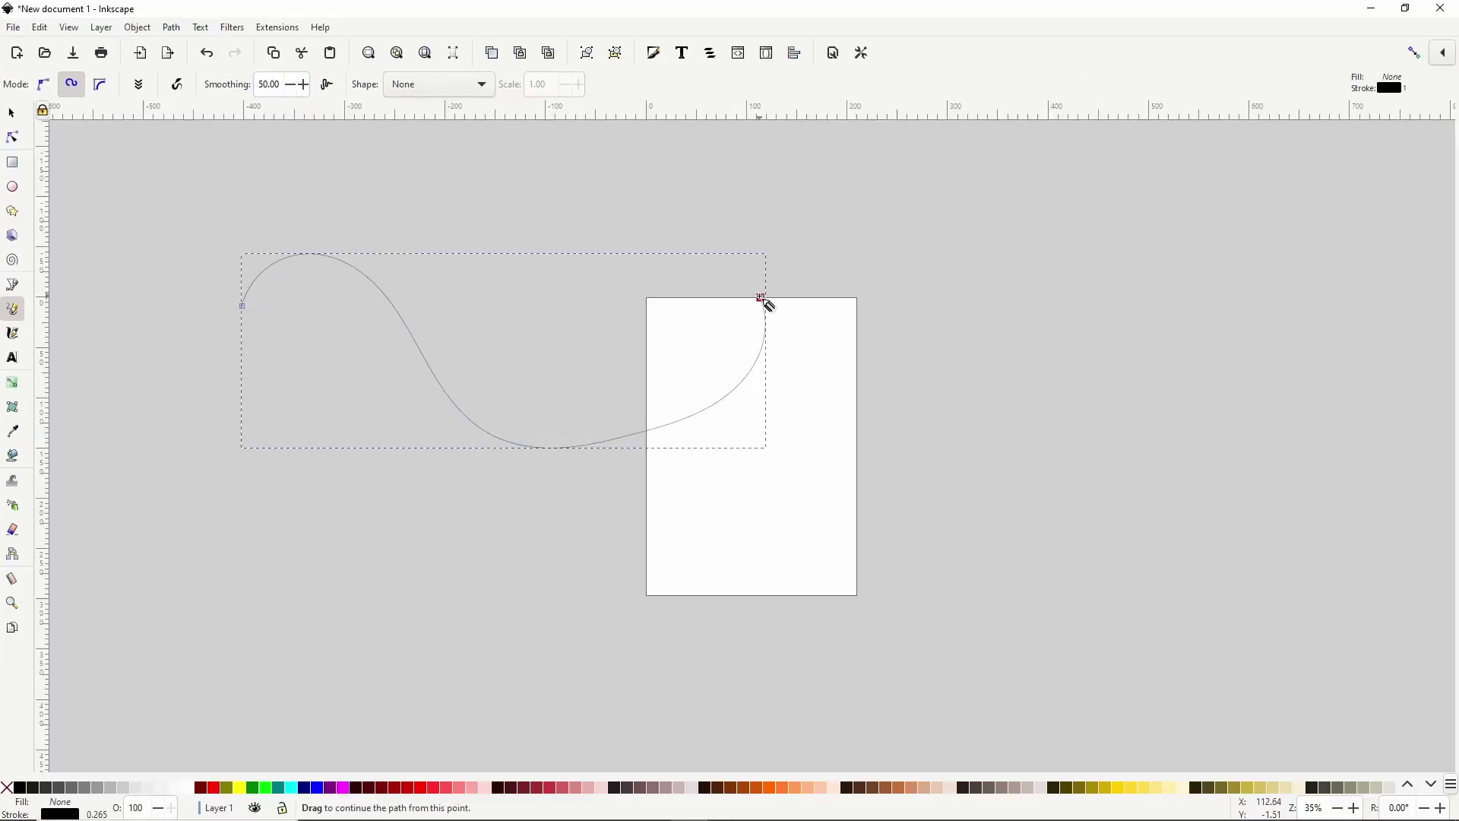
mouse_move(909, 290)
left_mouse_down()
mouse_move(905, 501)
mouse_move(1131, 405)
mouse_move(1181, 290)
mouse_move(1305, 378)
left_mouse_up()
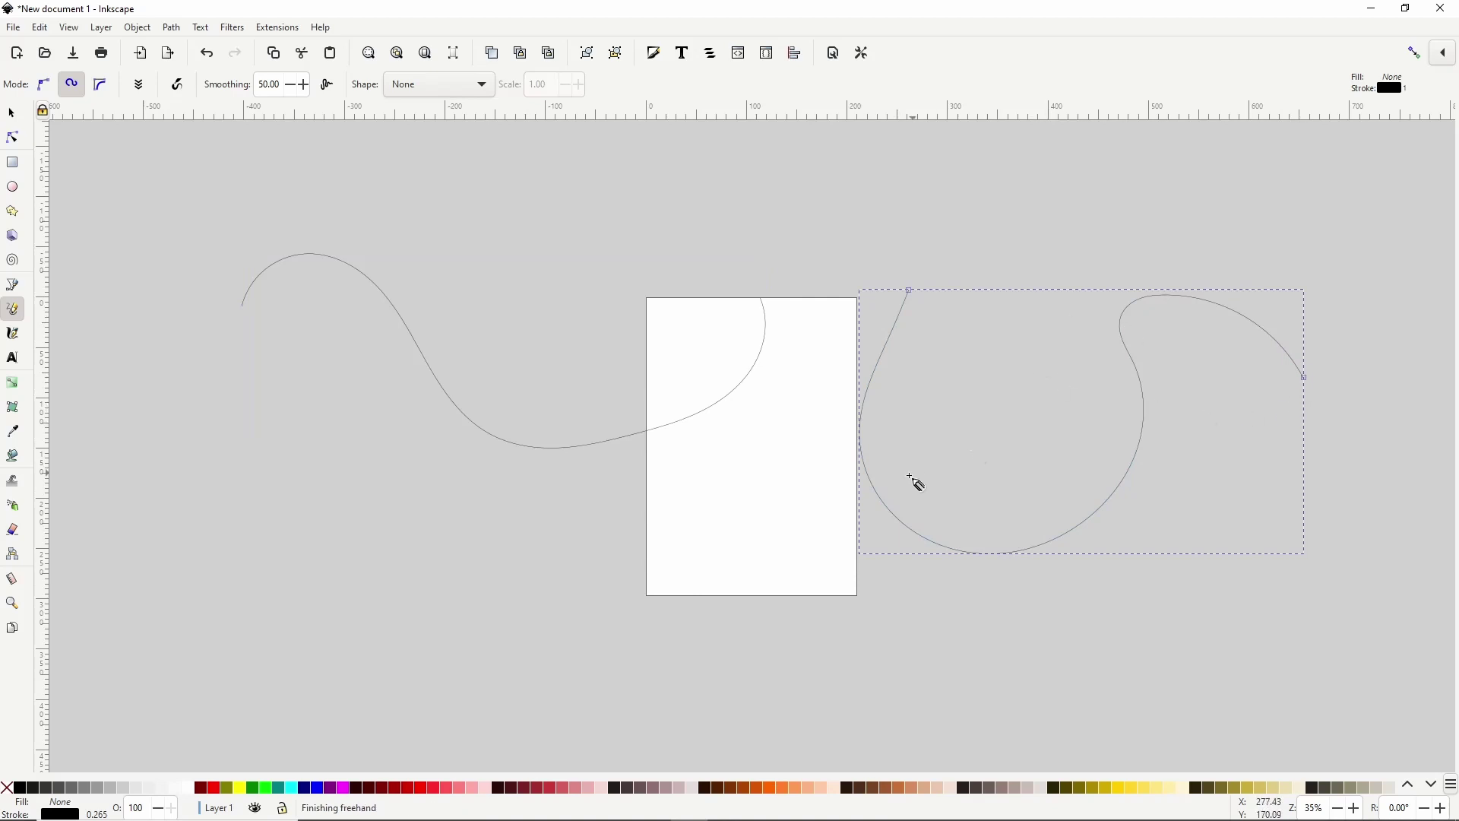
Reshape the Spiro curve beside the page by moving its node at the page edge downward and its lower far node outward
left_click(14, 138)
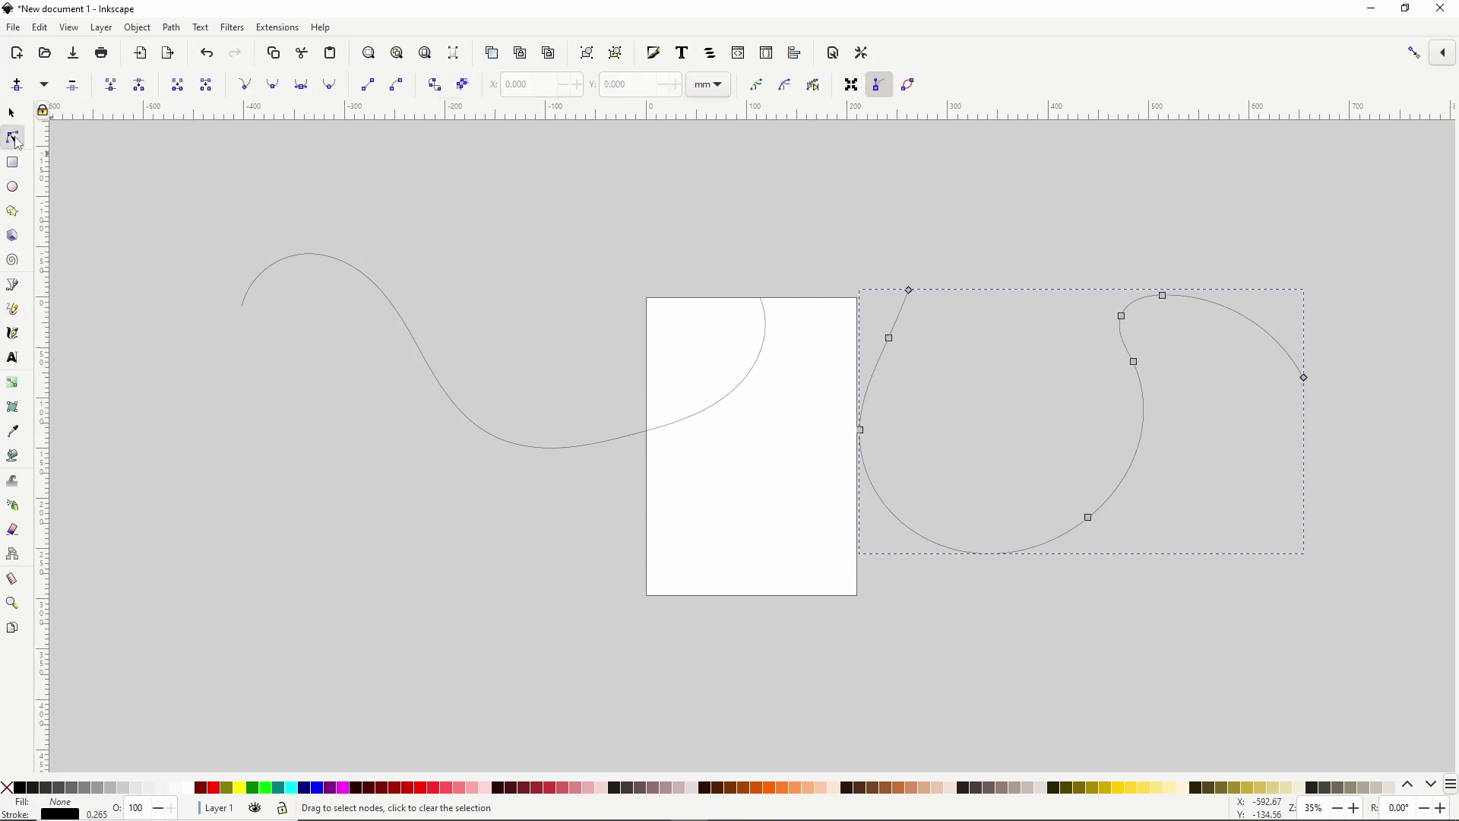
left_click_drag(859, 429, 870, 571)
left_click_drag(1091, 519, 1134, 519)
Switch the Pencil to BSpline path mode and draw a wavy curve about 360 mm wide below the first Spiro curve
left_click(13, 310)
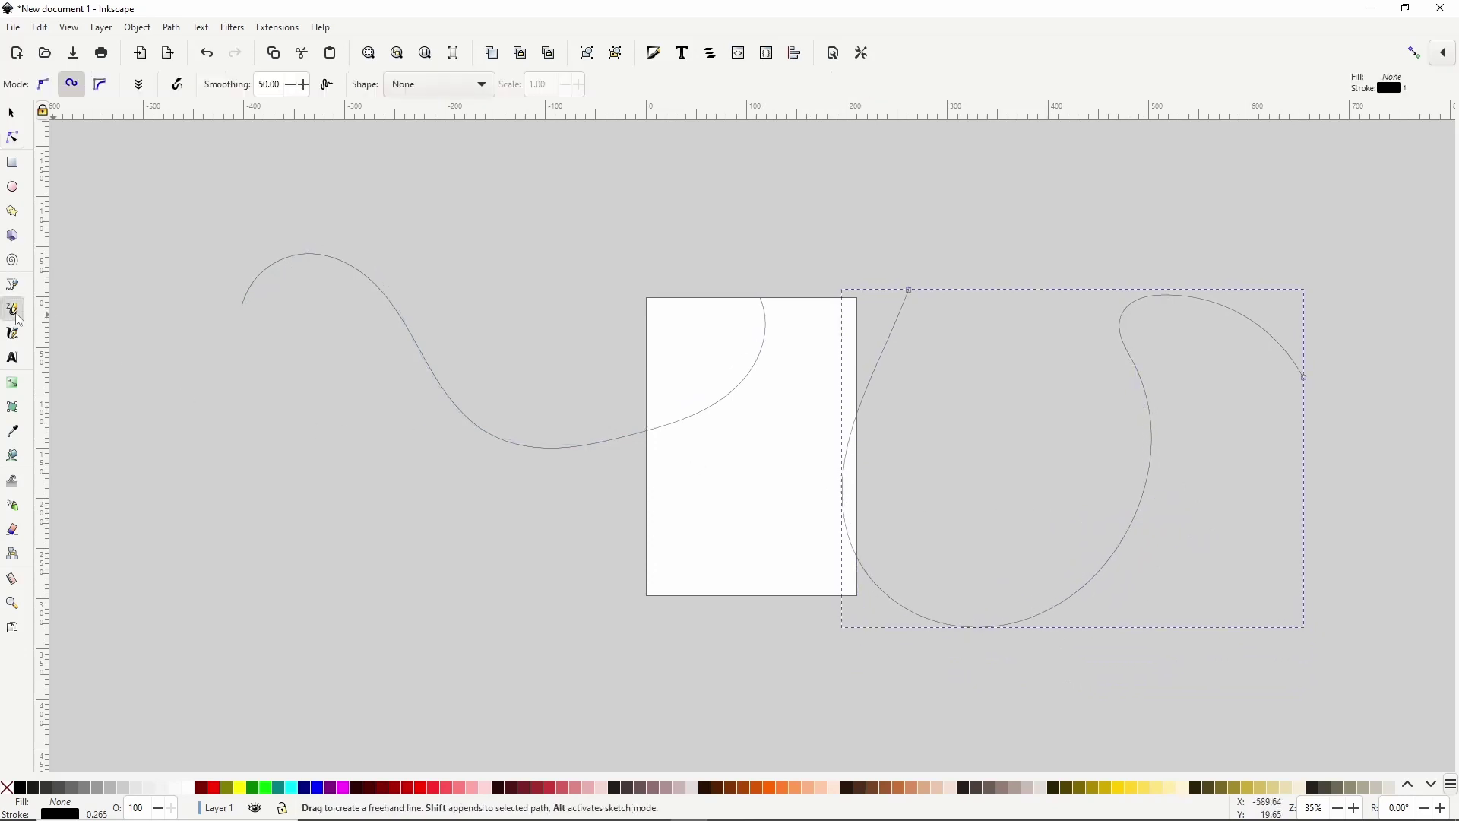
left_click(99, 86)
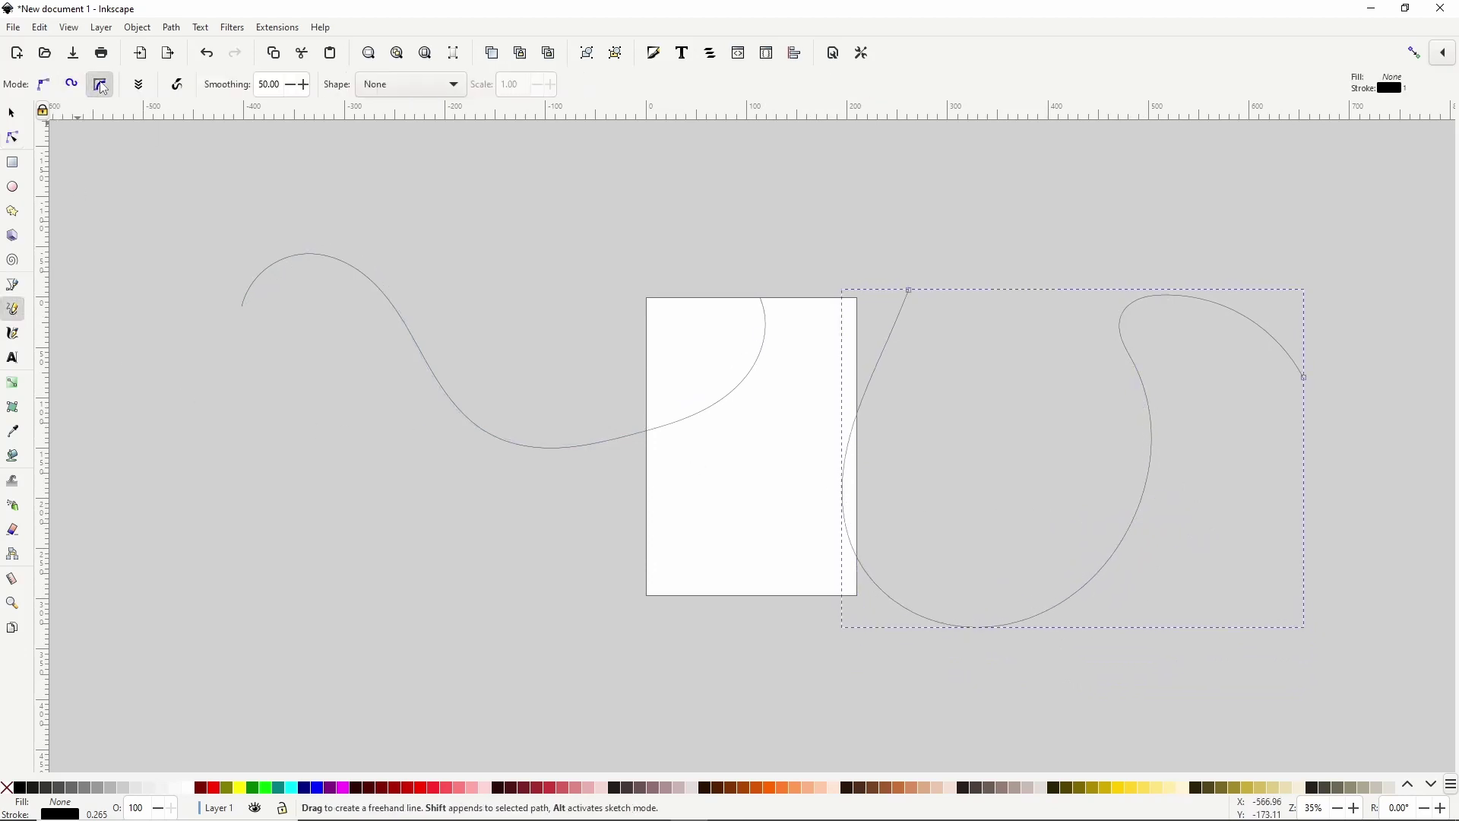
mouse_move(450, 519)
left_mouse_down()
mouse_move(456, 296)
mouse_move(441, 430)
left_mouse_up()
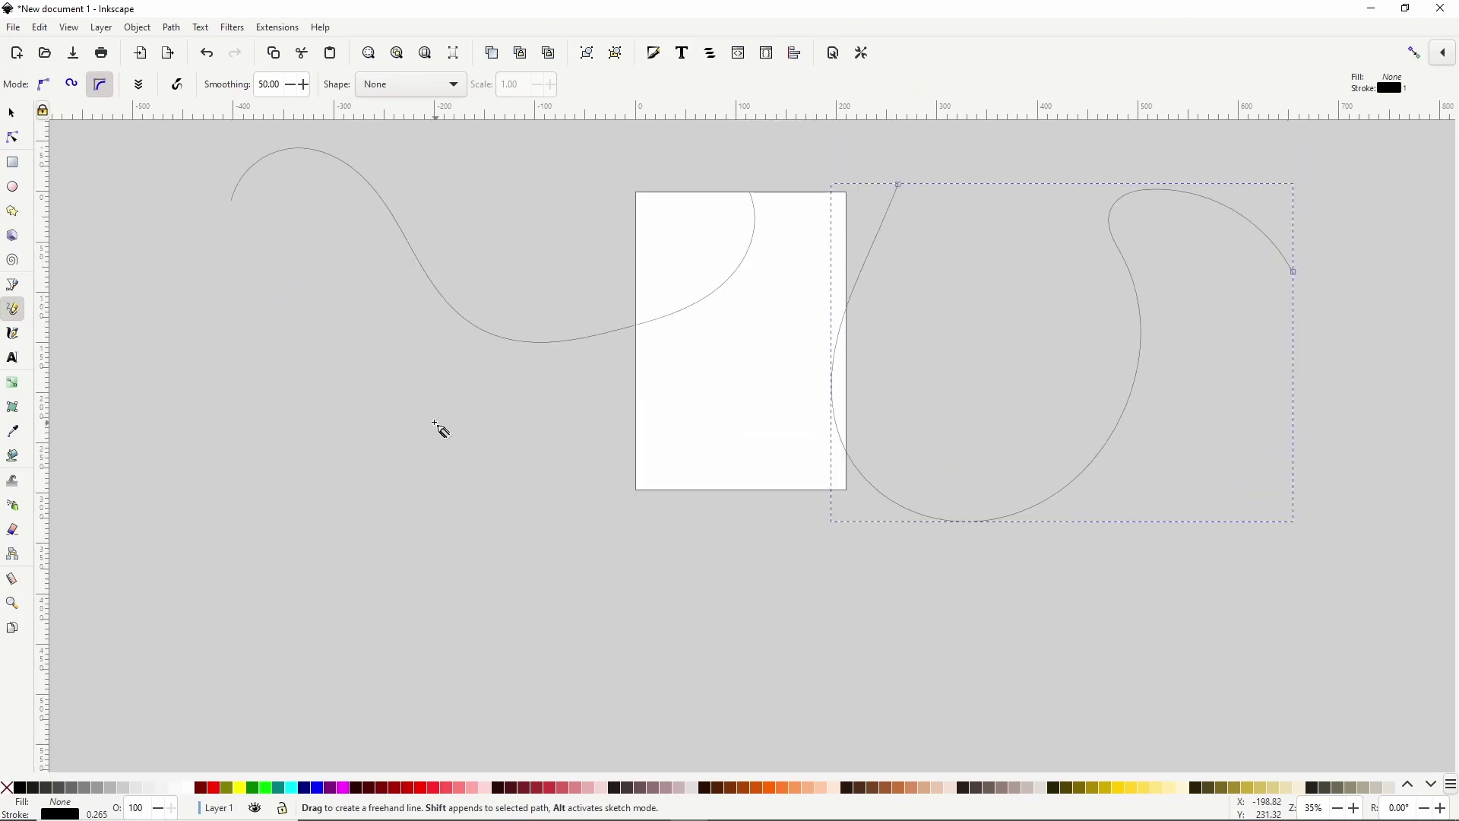
mouse_move(237, 511)
left_mouse_down()
mouse_move(255, 487)
mouse_move(382, 529)
mouse_move(451, 605)
mouse_move(587, 554)
mouse_move(606, 456)
left_mouse_up()
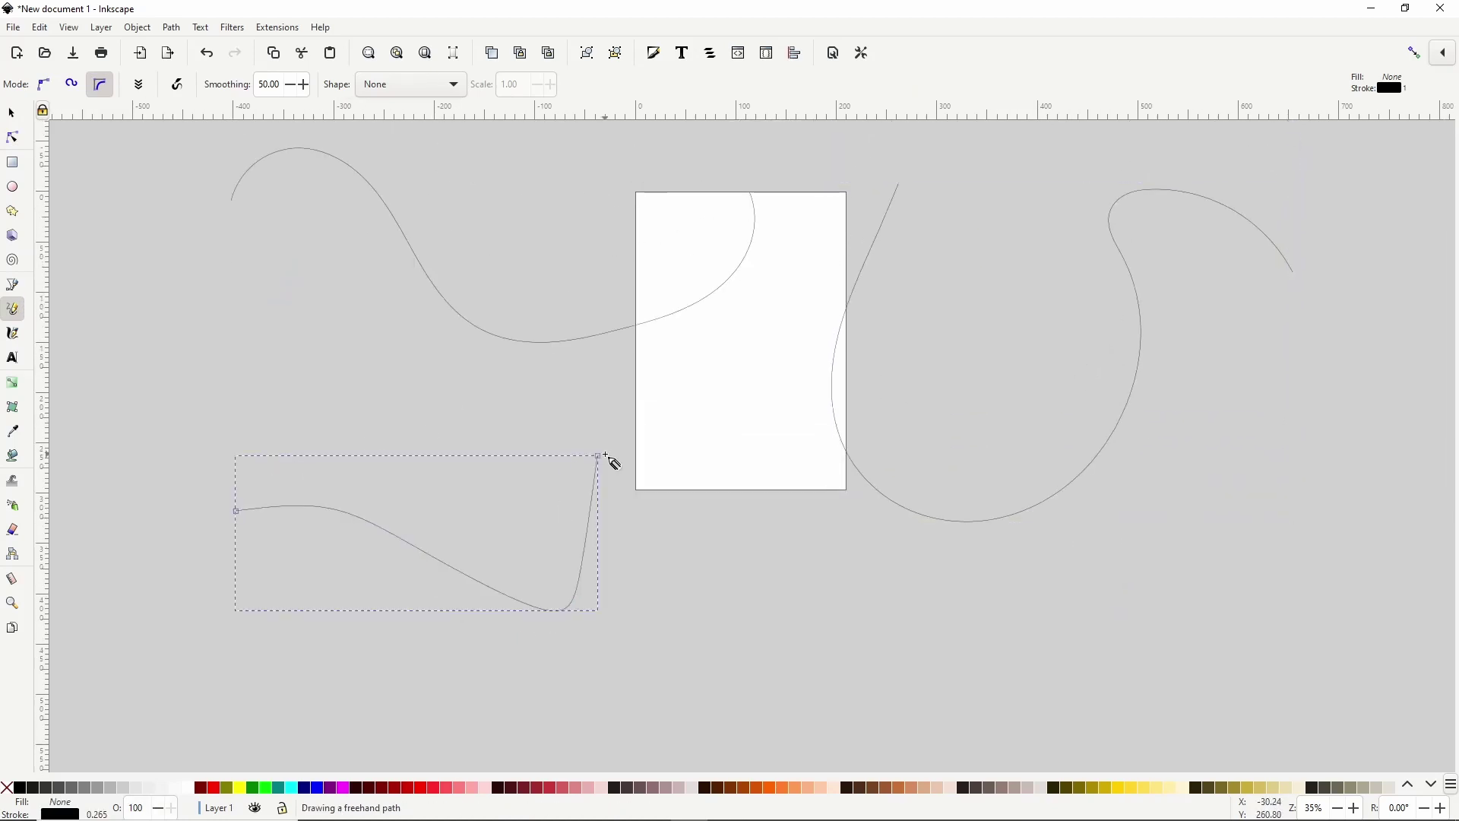
Reshape the BSpline curve by moving its control nodes to raise the first bump and deepen the dip
left_click(13, 138)
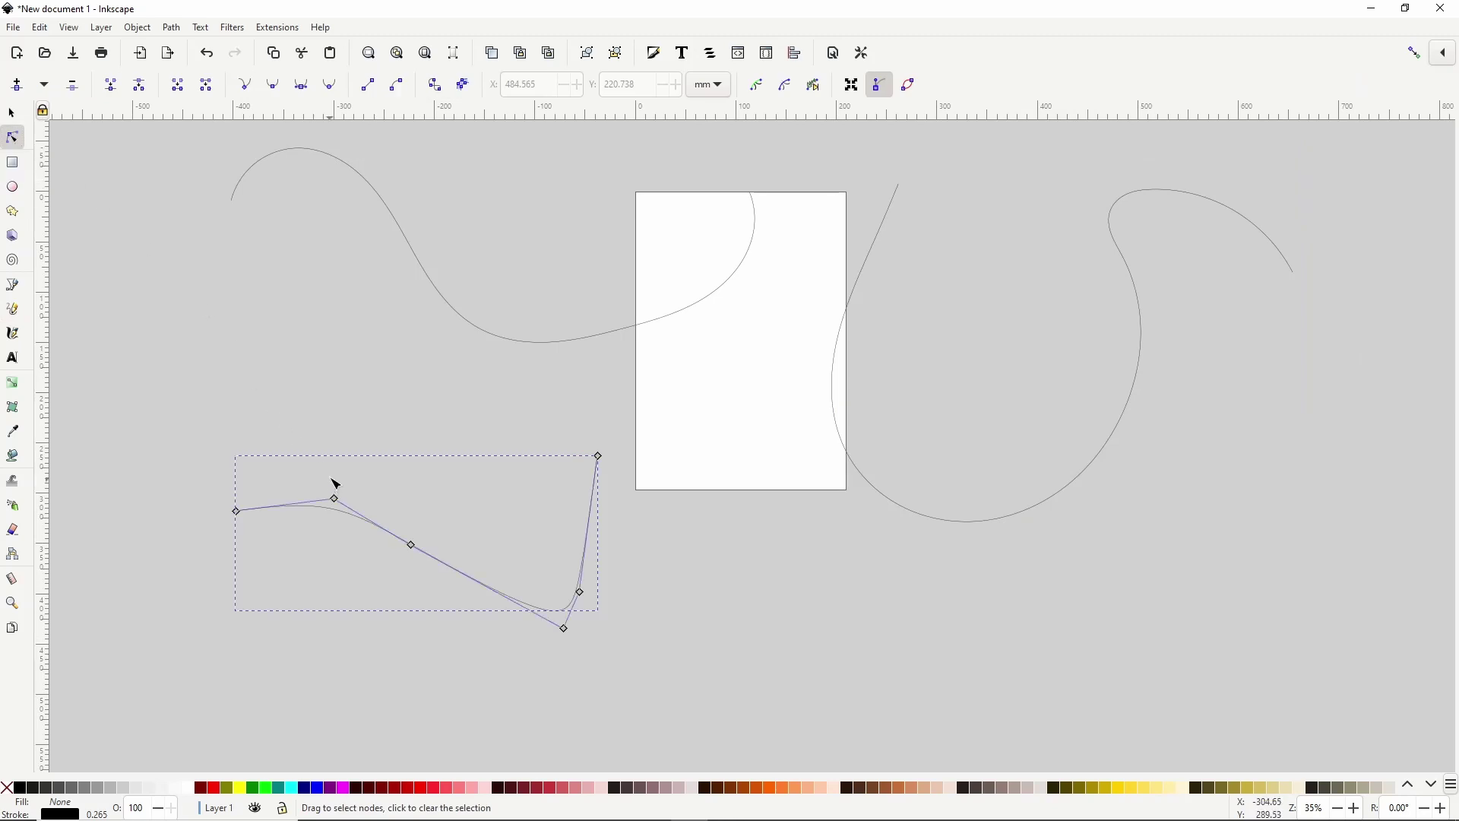
left_click_drag(341, 503, 351, 450)
left_click_drag(415, 549, 403, 612)
left_click_drag(363, 502, 385, 533)
mouse_move(455, 619)
left_mouse_down()
mouse_move(482, 619)
mouse_move(437, 620)
left_mouse_up()
Flatten the BSpline effect on the curve and move two of its resulting nodes to form a tighter bend
left_click(12, 309)
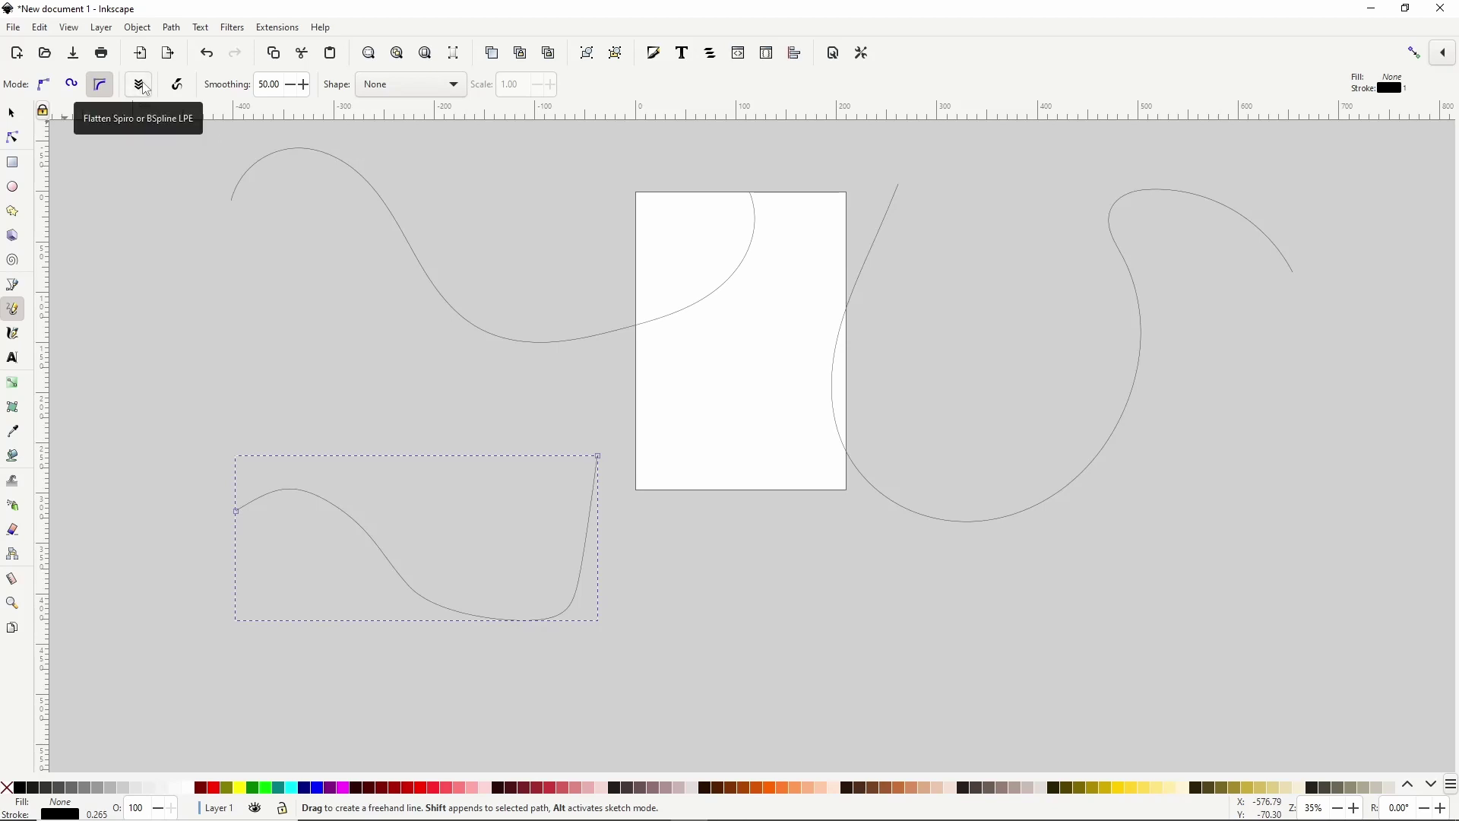
left_click(19, 142)
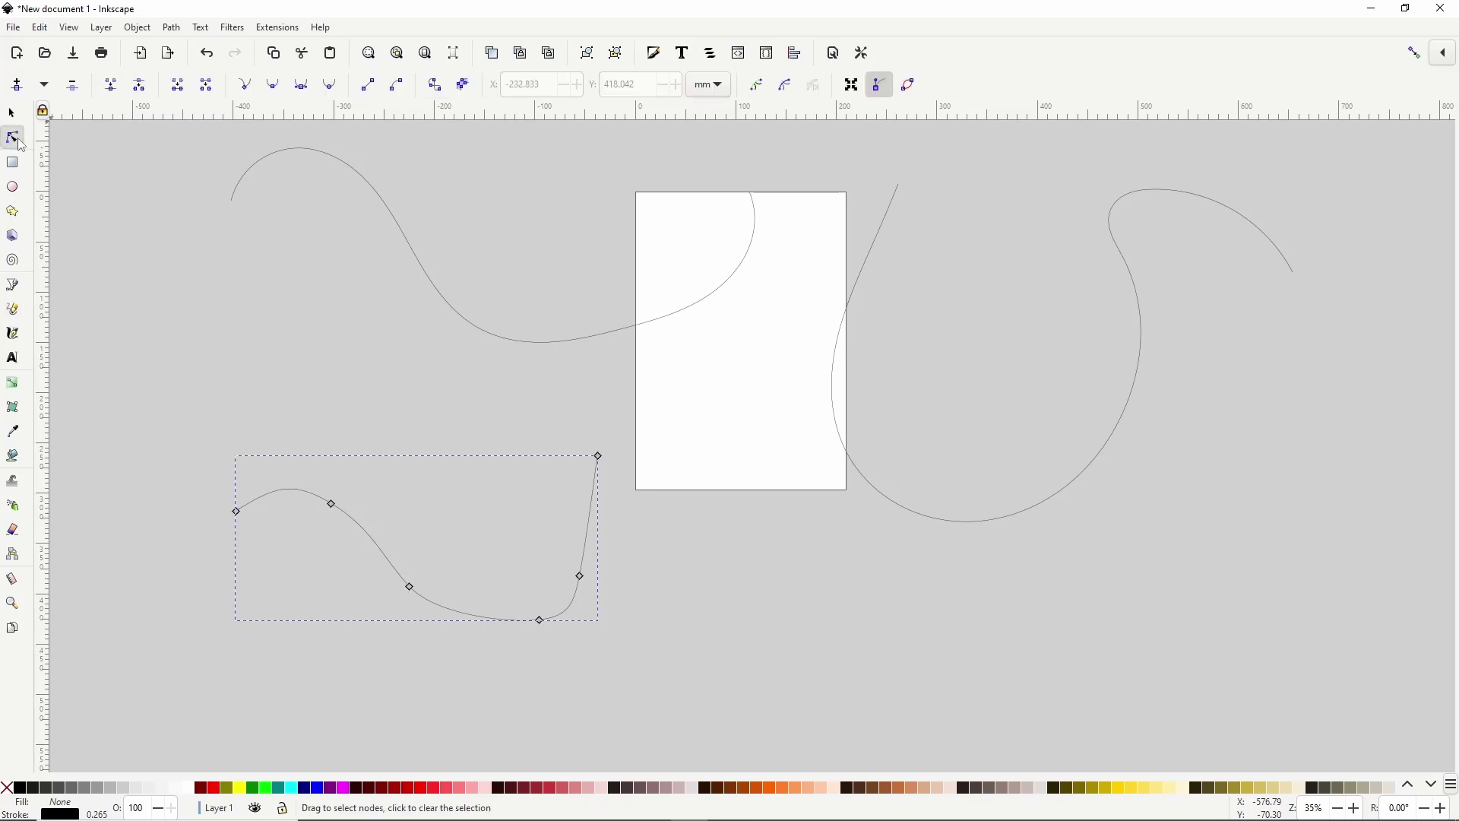
left_click_drag(331, 504, 364, 517)
left_click_drag(415, 592, 399, 600)
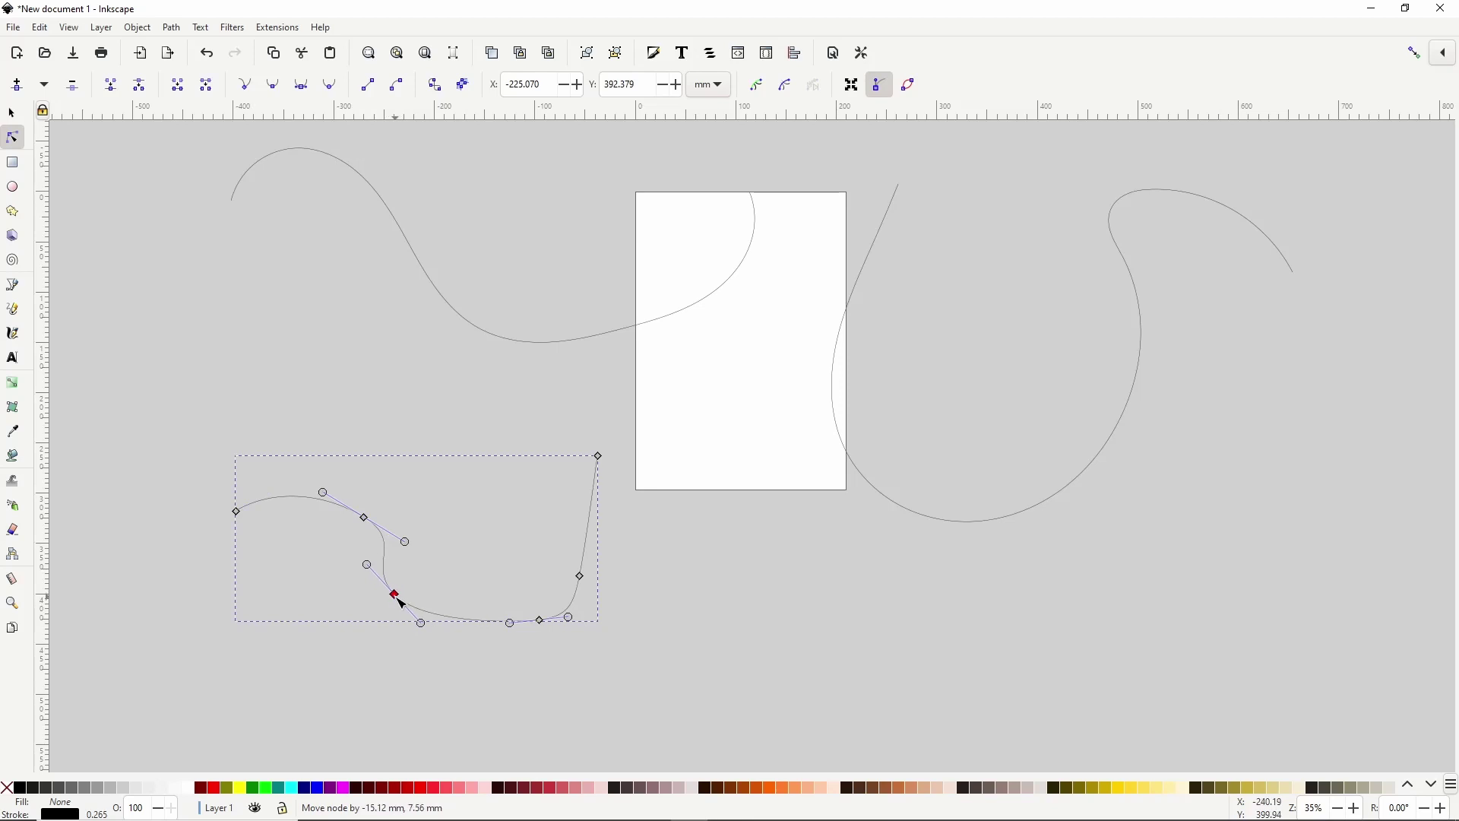
Flatten the Spiro effect on the large curve beside the page and move two nodes near the page's lower corner
left_click(842, 459)
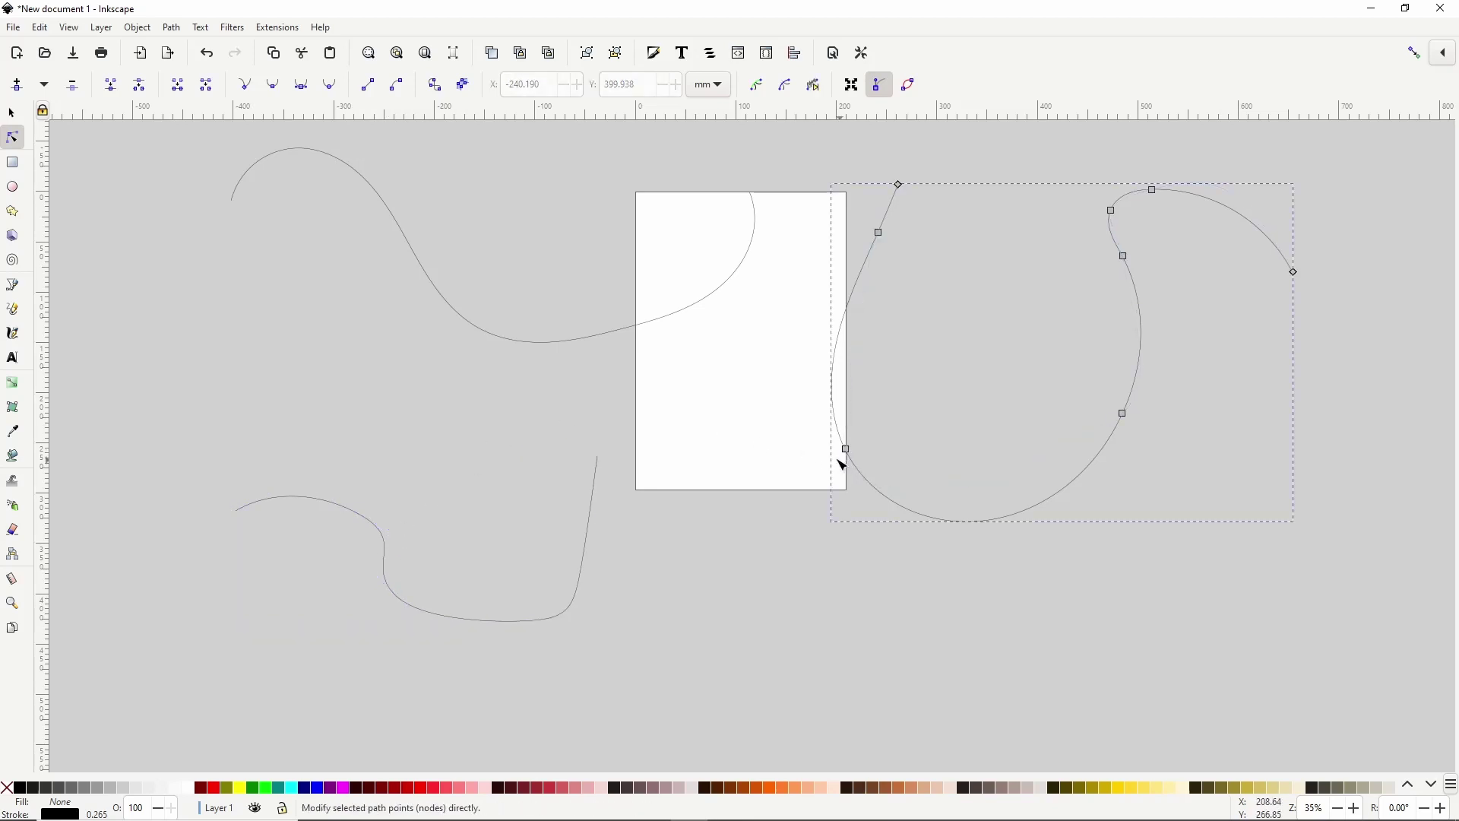
left_click(12, 310)
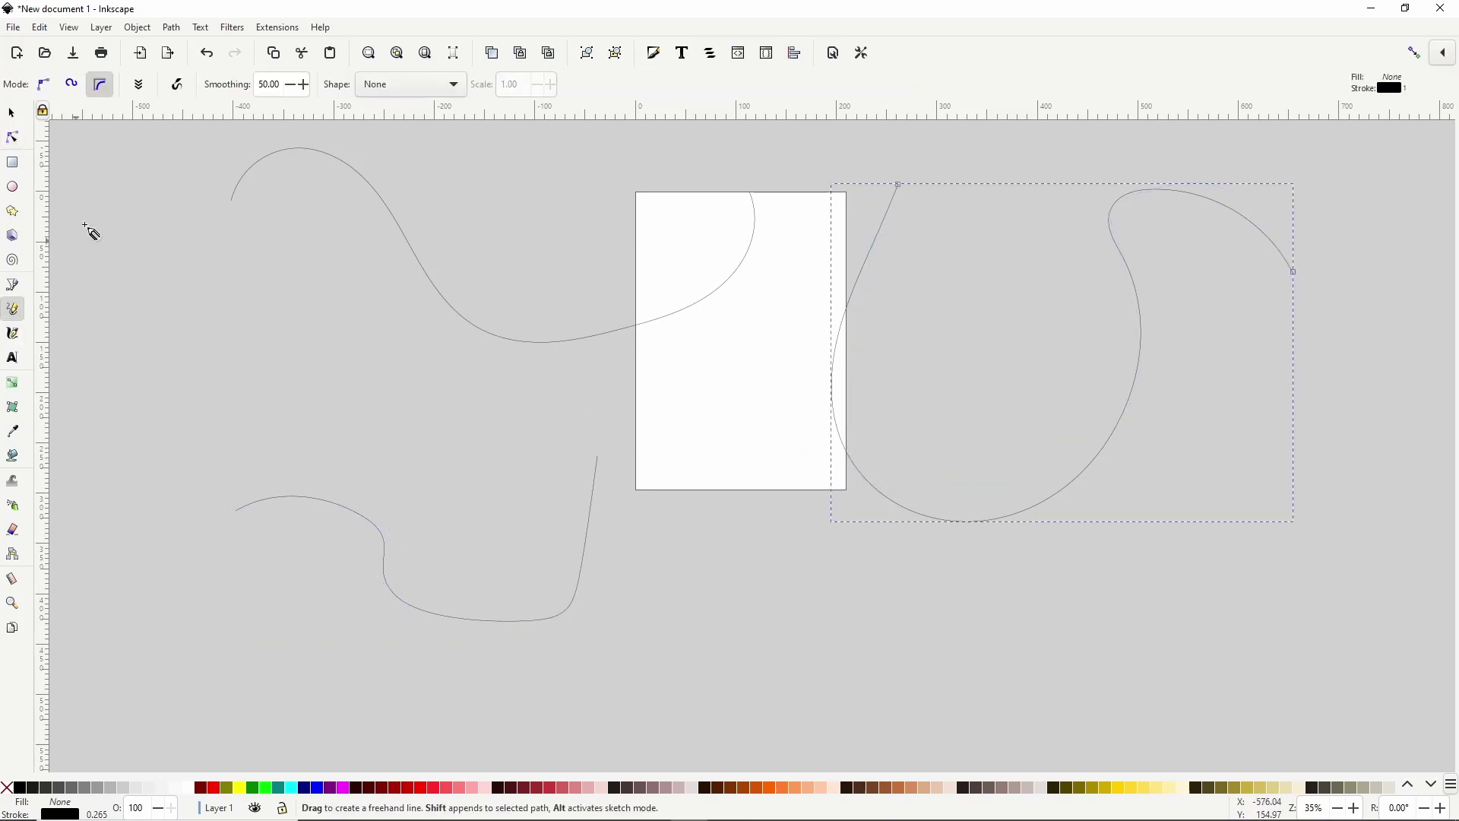
left_click(13, 137)
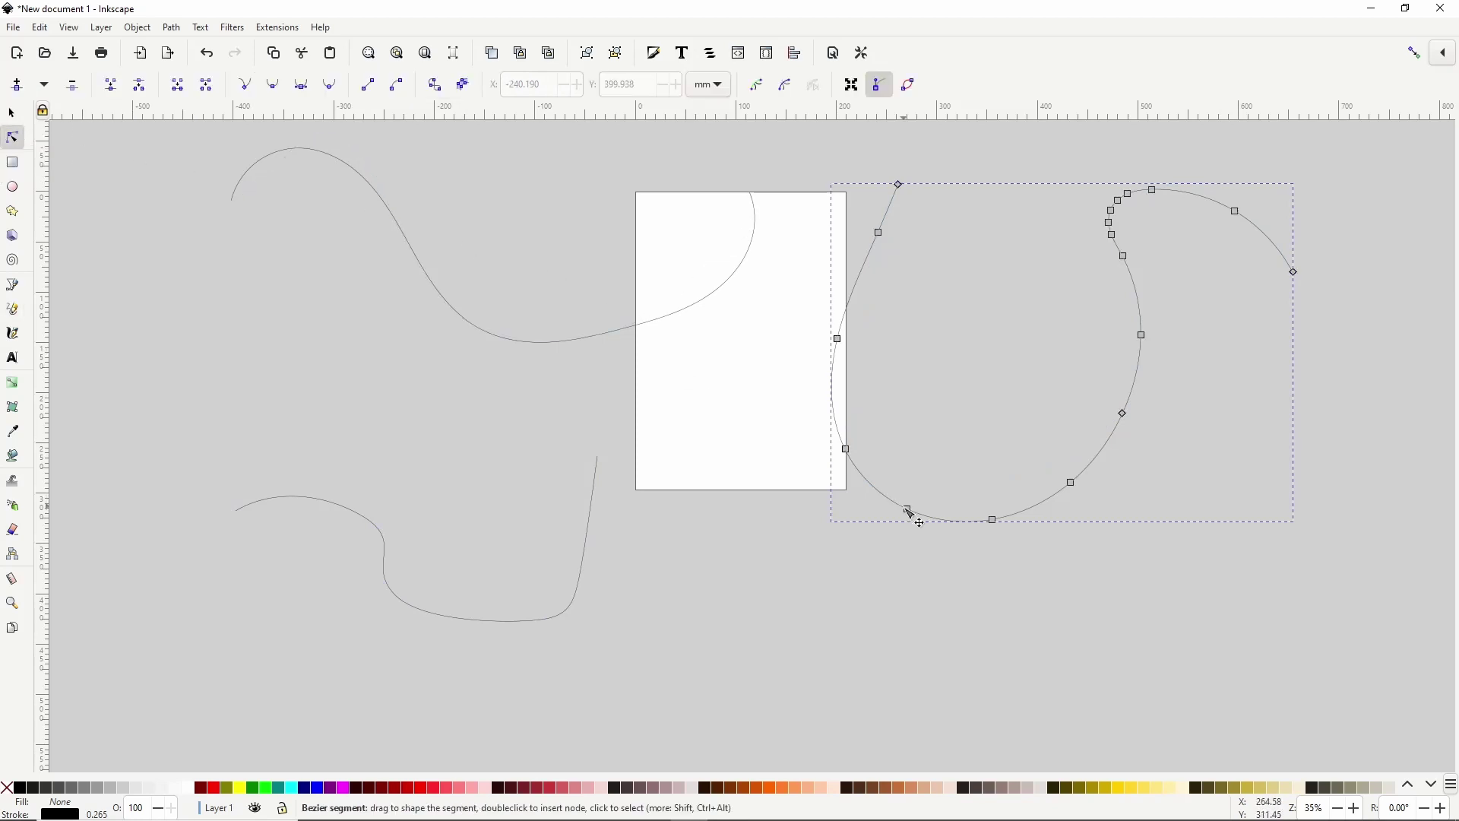
left_click_drag(912, 513, 859, 529)
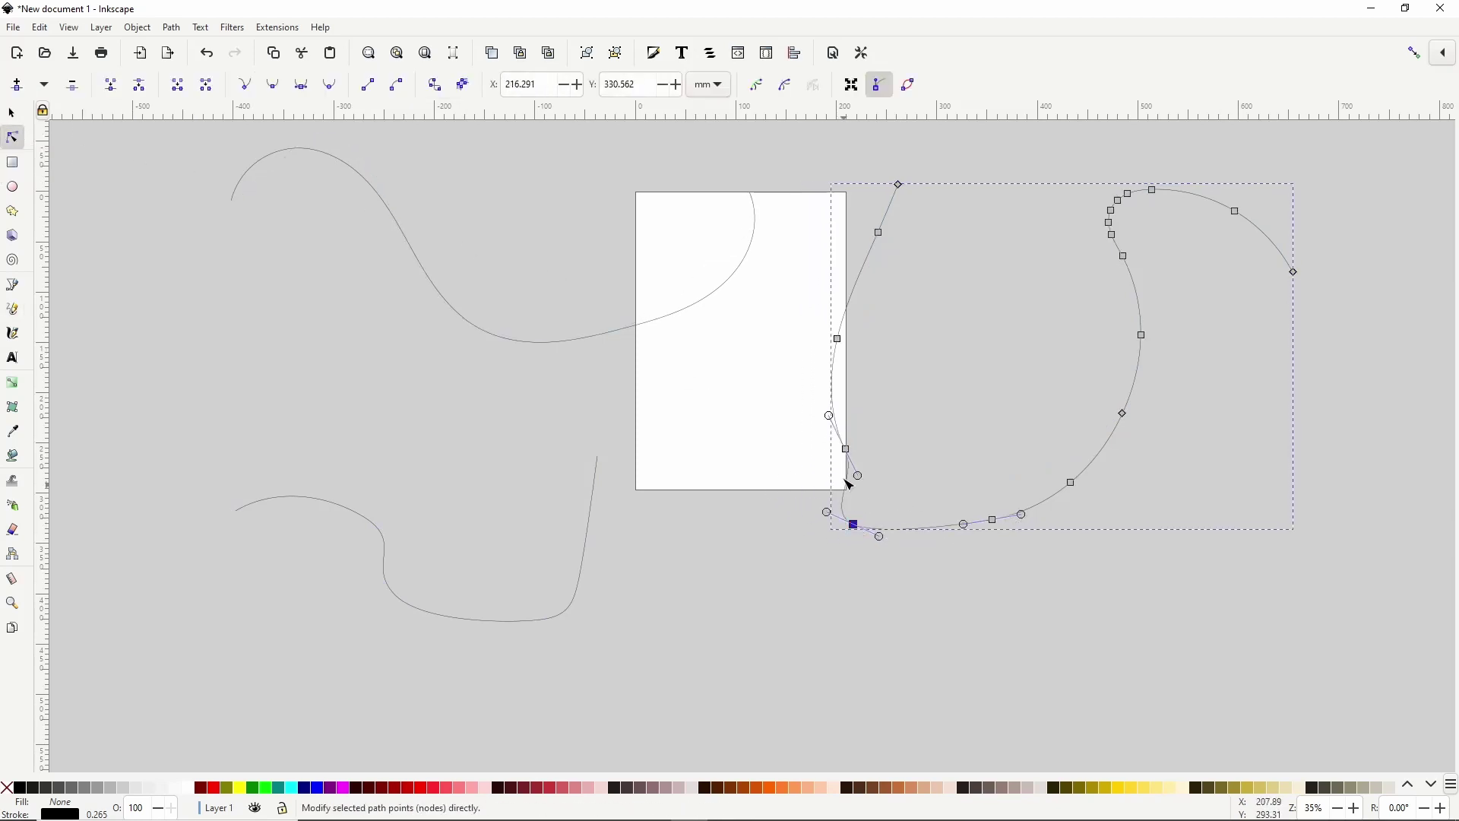
left_click_drag(849, 454, 784, 434)
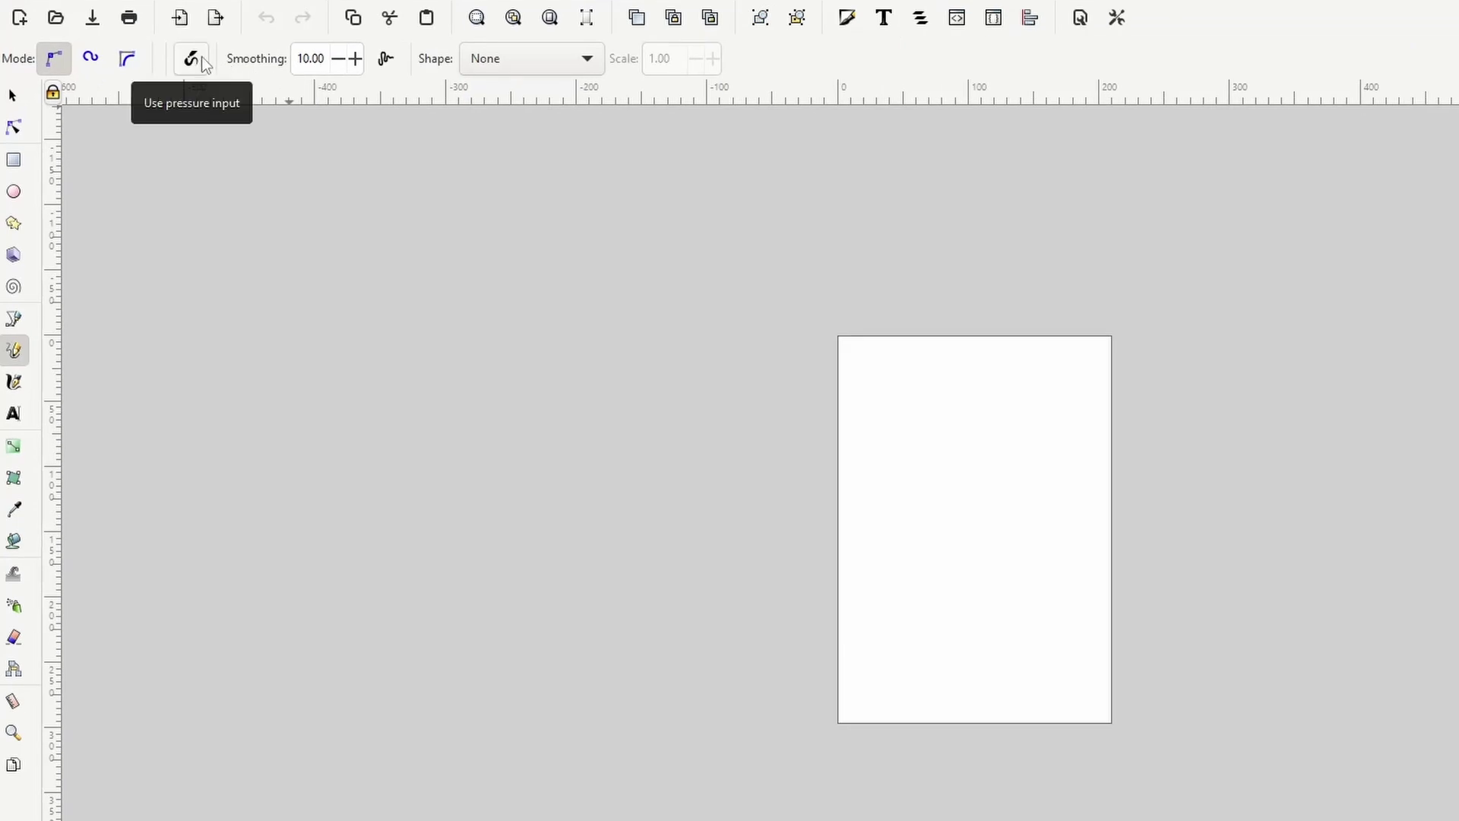
Turn on pressure input for the Pencil tool in the new blank document
left_click(200, 59)
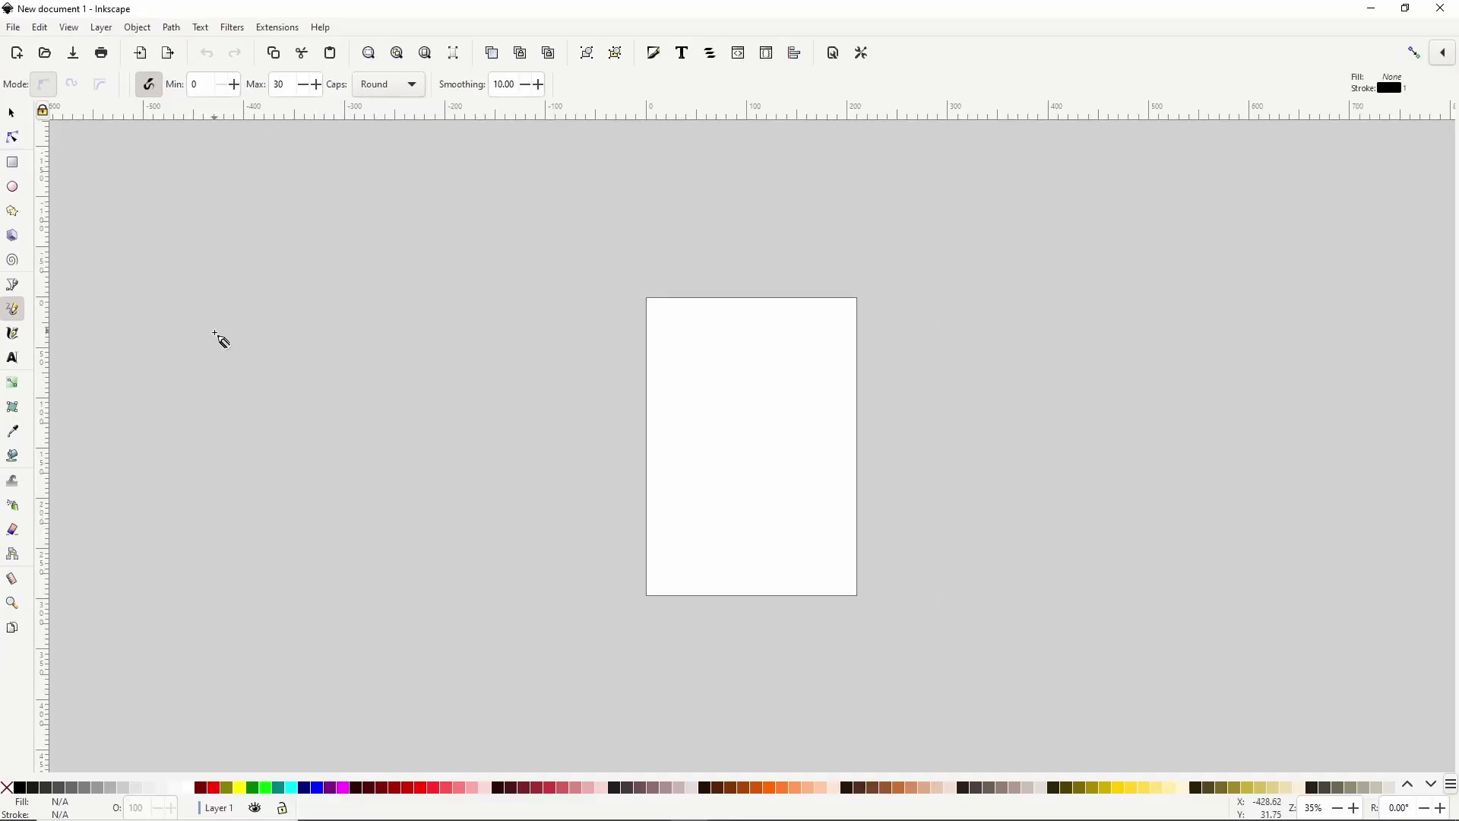
Draw a wavy round-capped stroke running onto the page, set smoothing to 30, and draw another wavy stroke above the page
mouse_move(215, 333)
left_mouse_down()
mouse_move(259, 276)
mouse_move(390, 338)
mouse_move(570, 456)
mouse_move(700, 338)
mouse_move(709, 308)
left_mouse_up()
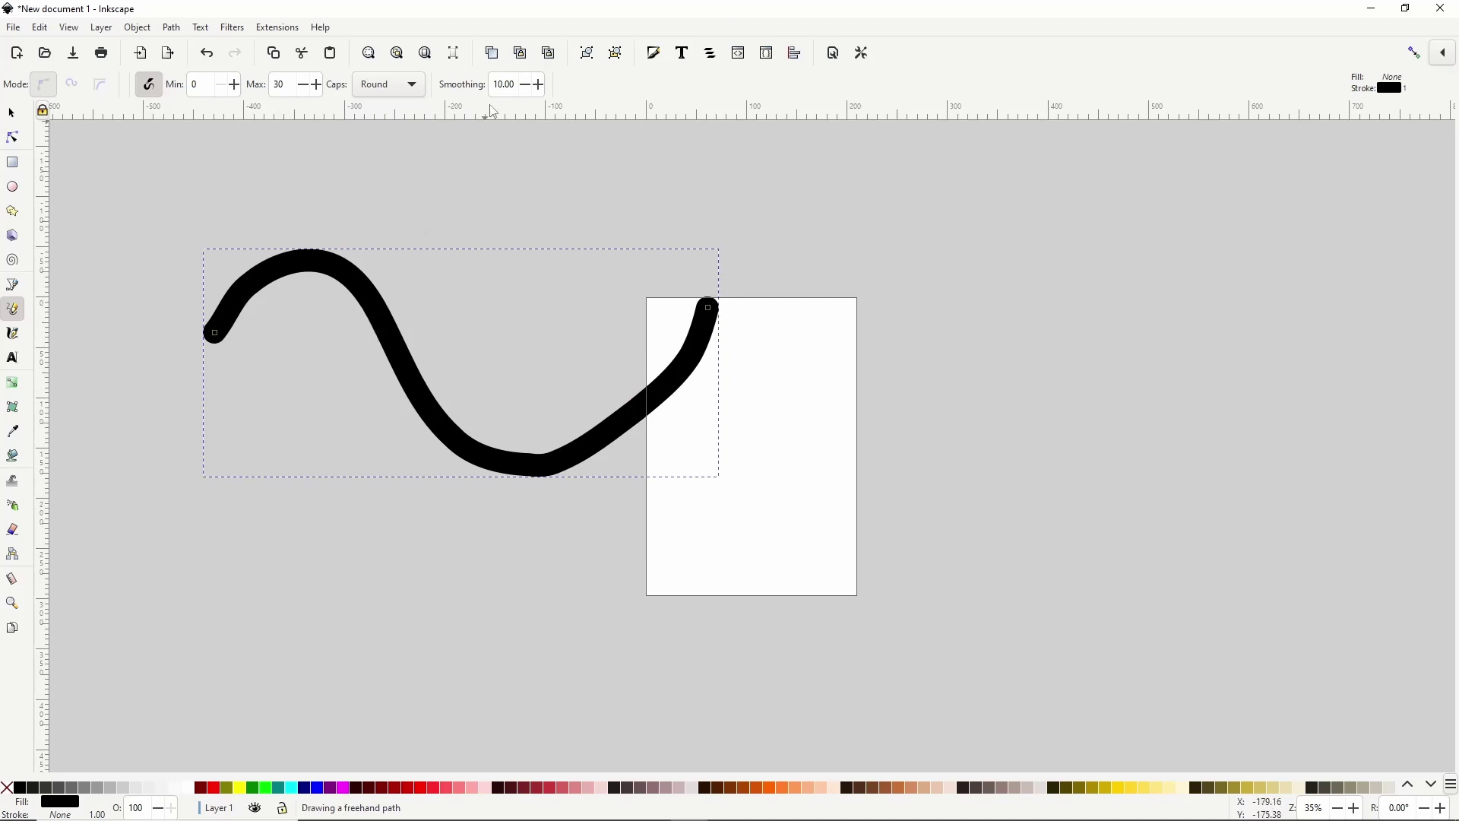
right_click(506, 86)
left_click(526, 194)
mouse_move(517, 244)
left_mouse_down()
mouse_move(718, 198)
mouse_move(950, 288)
mouse_move(1045, 261)
left_mouse_up()
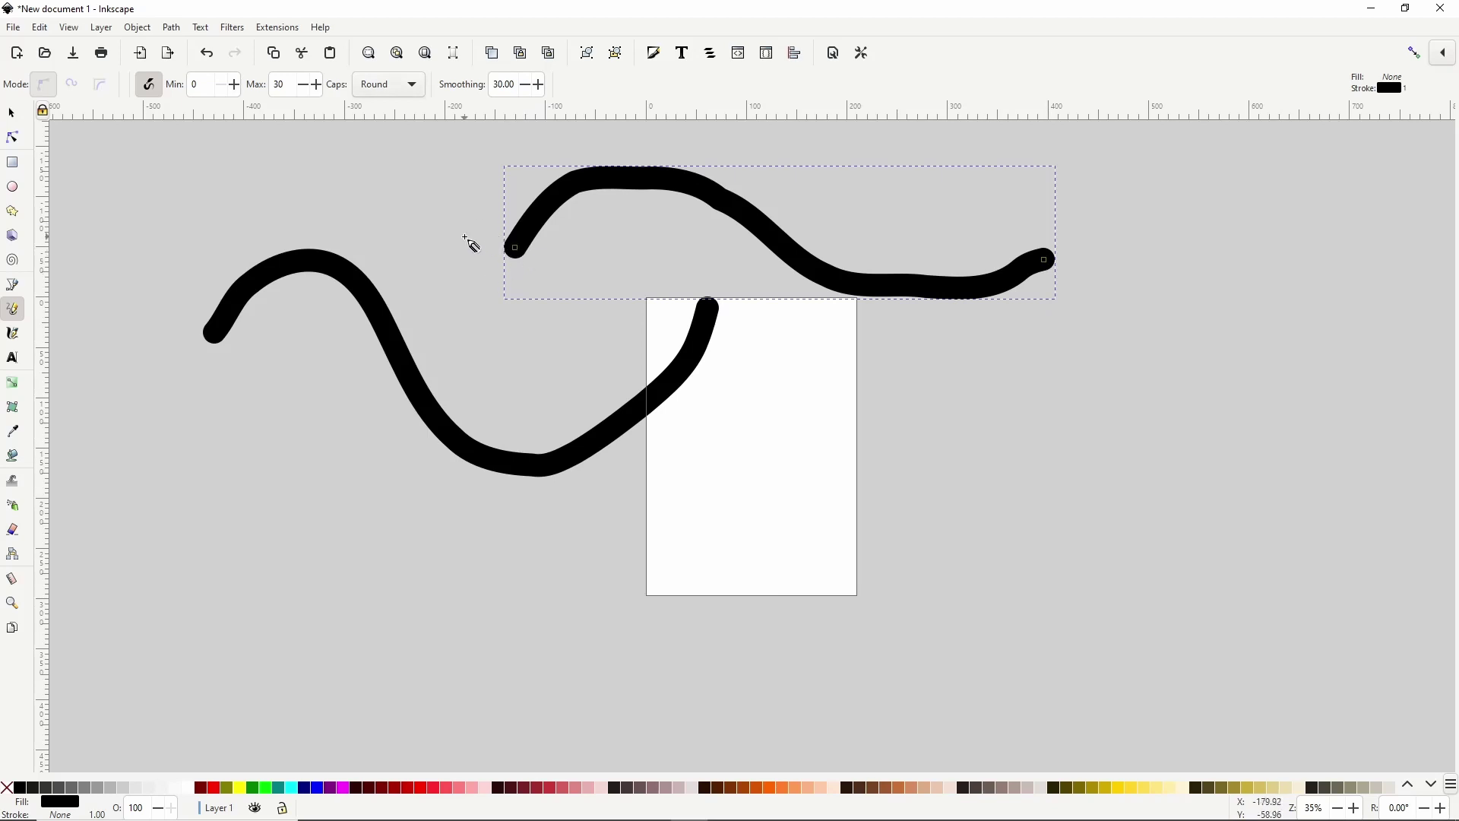
Switch the stroke caps to Butt and draw a wavy stroke across the lower part of the page
left_click(395, 92)
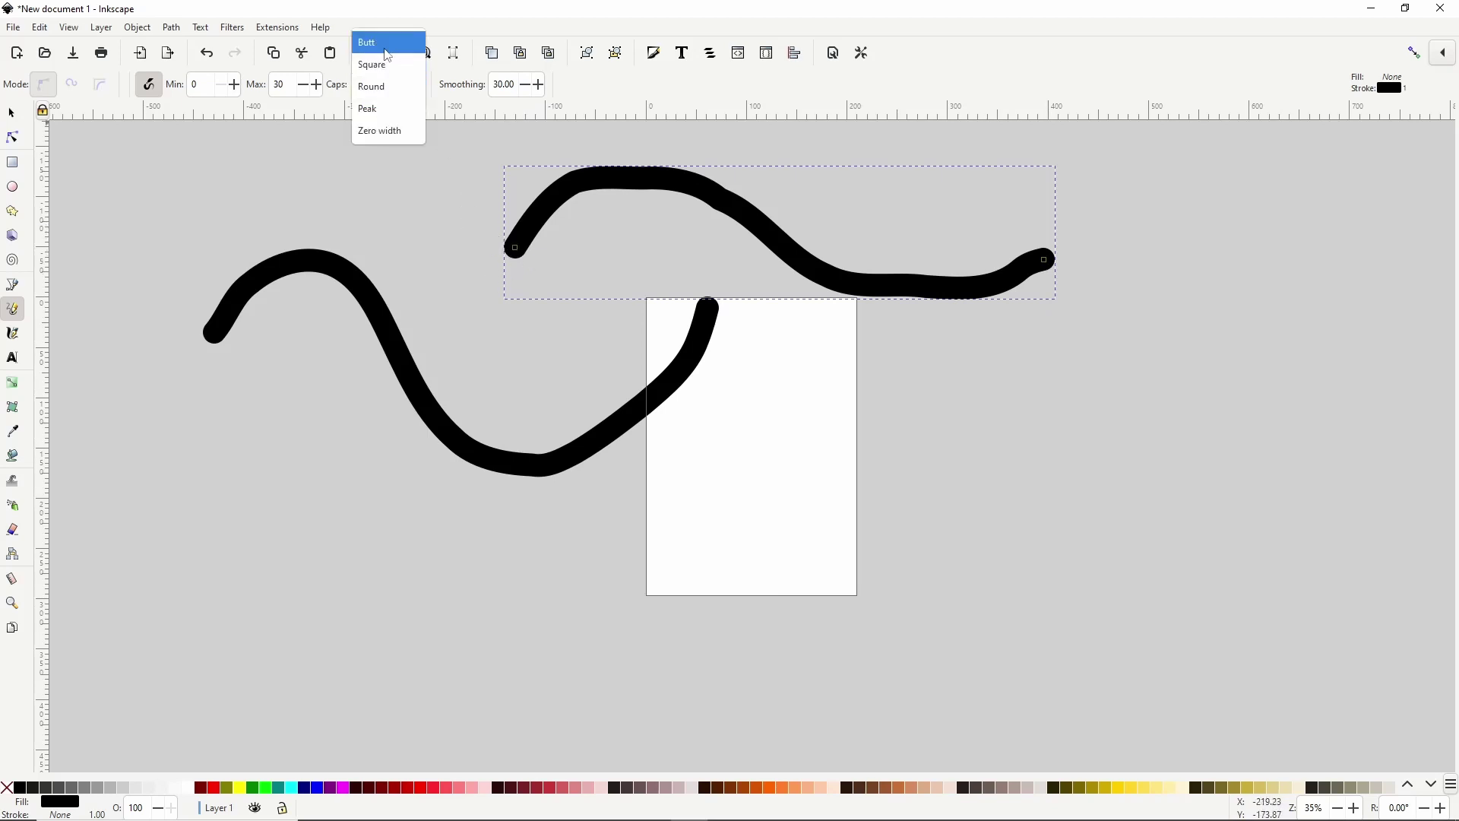
left_click(384, 42)
mouse_move(283, 543)
left_mouse_down()
mouse_move(729, 593)
mouse_move(858, 520)
left_mouse_up()
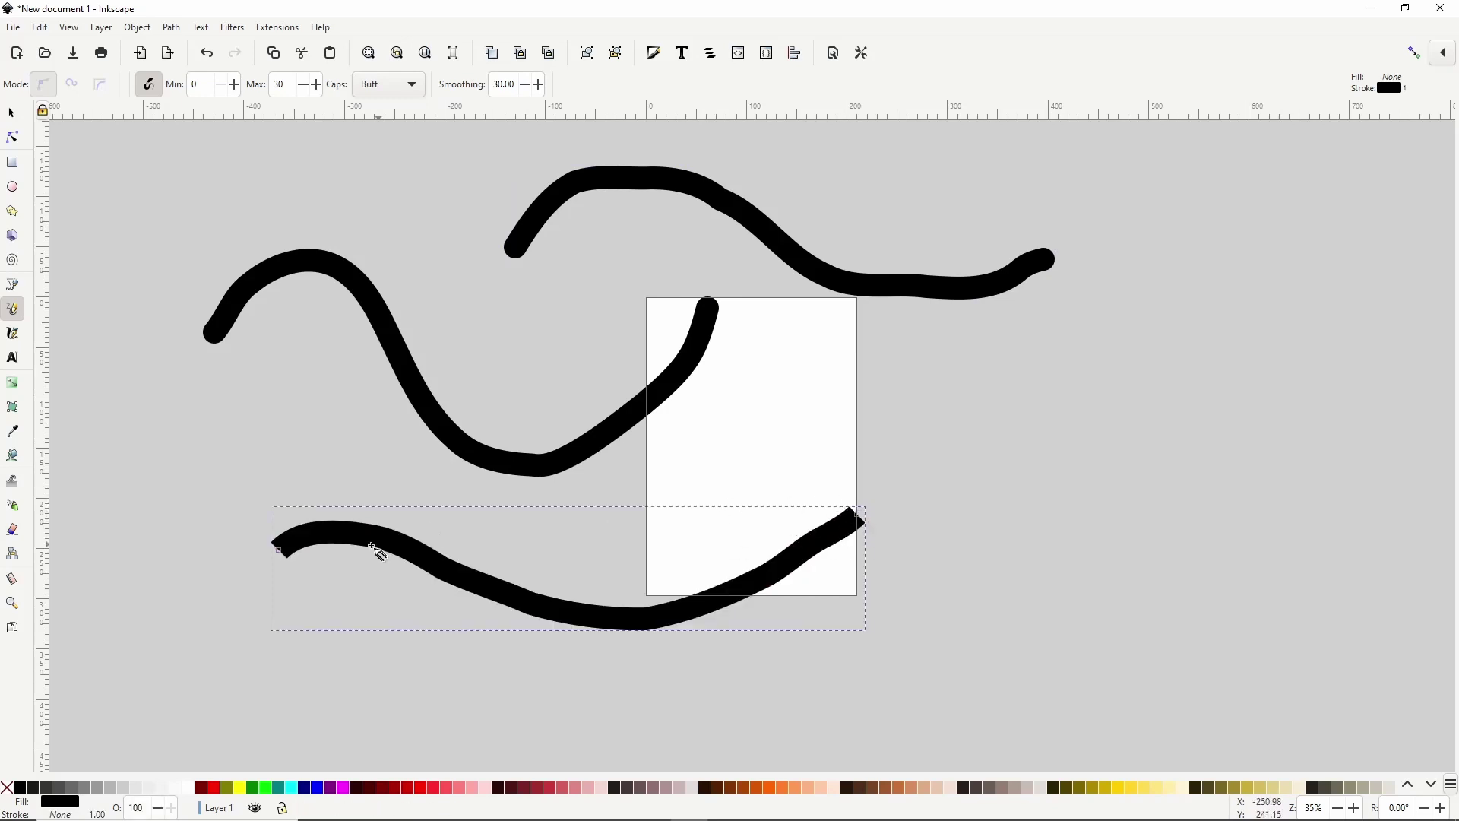
Switch the stroke caps to Square and draw a wavy stroke just below the butt-capped one
left_click_drag(326, 561, 358, 381)
left_click(389, 84)
left_click(379, 108)
mouse_move(317, 494)
left_mouse_down()
mouse_move(486, 493)
mouse_move(792, 568)
mouse_move(893, 437)
left_mouse_up()
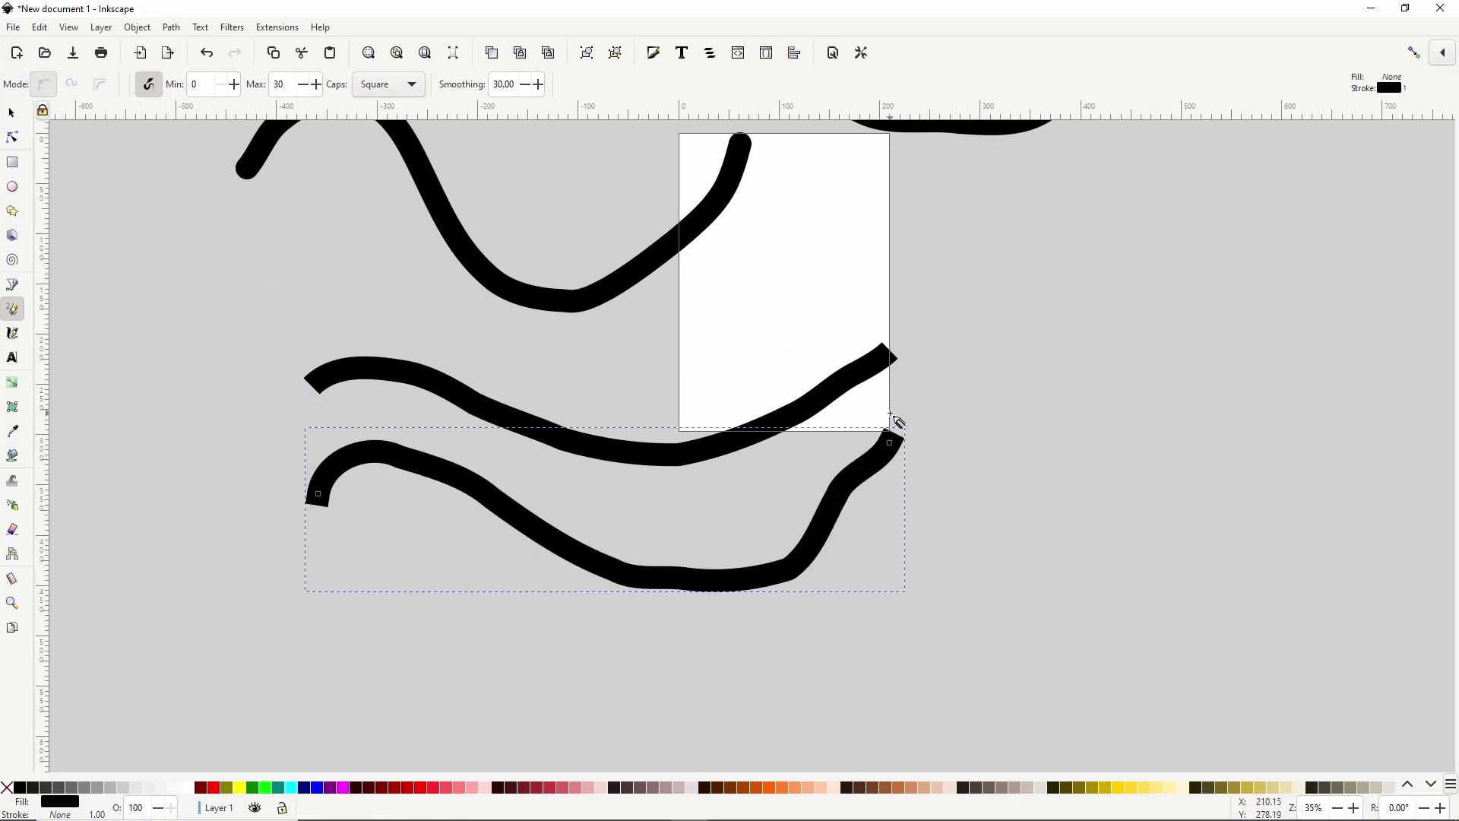
Switch the stroke caps to Peak and draw a wavy stroke below the square-capped one
left_click(411, 85)
left_click(393, 130)
left_click_drag(427, 512, 477, 357)
mouse_move(365, 493)
left_mouse_down()
mouse_move(493, 440)
mouse_move(844, 535)
mouse_move(961, 478)
left_mouse_up()
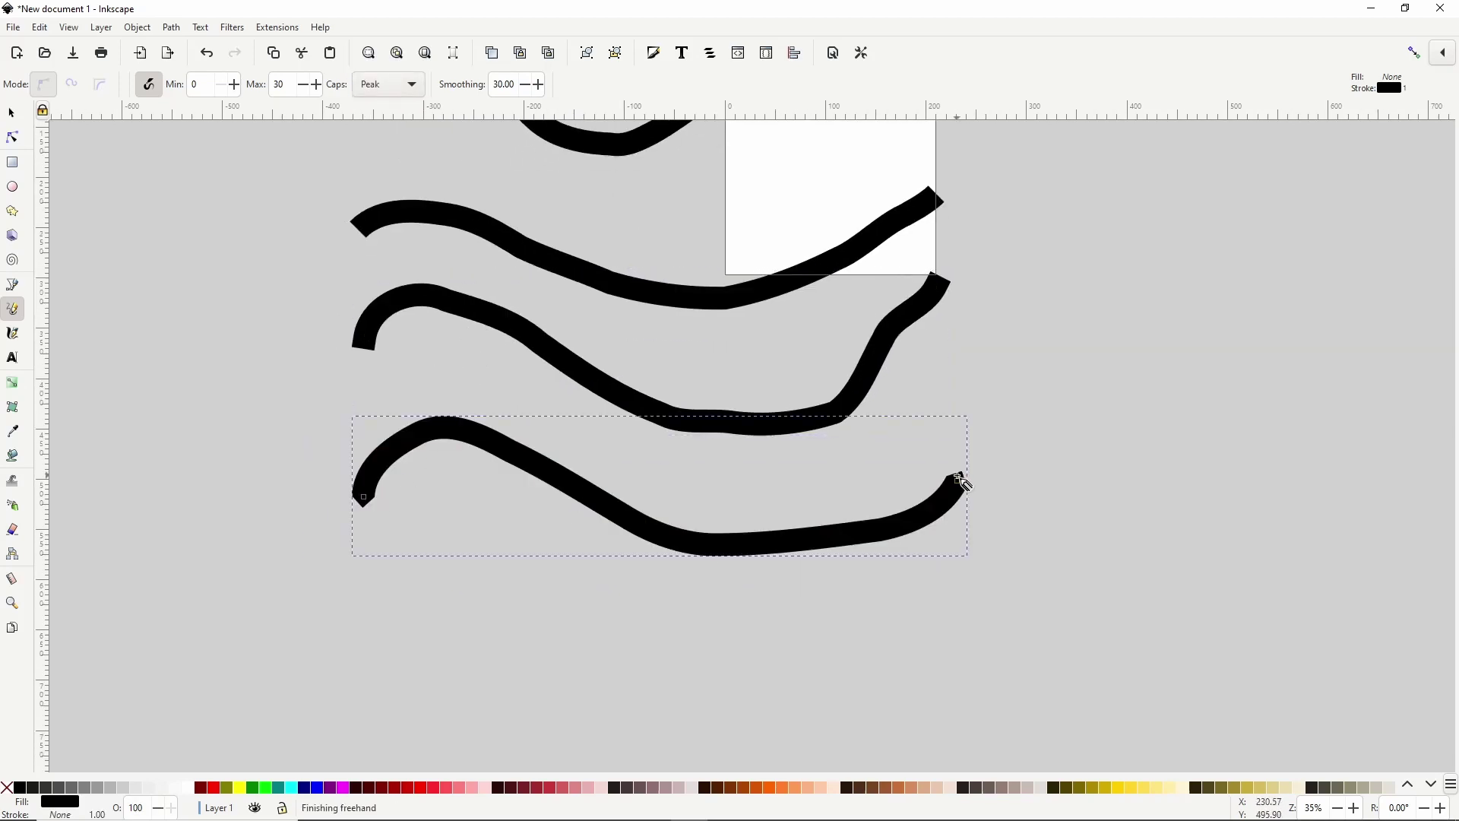
Switch the stroke caps to Zero width and draw a wavy stroke with tapering ends below the peak-capped one
left_click(391, 85)
left_click(395, 107)
mouse_move(366, 614)
left_mouse_down()
mouse_move(603, 628)
mouse_move(944, 590)
mouse_move(975, 537)
left_mouse_up()
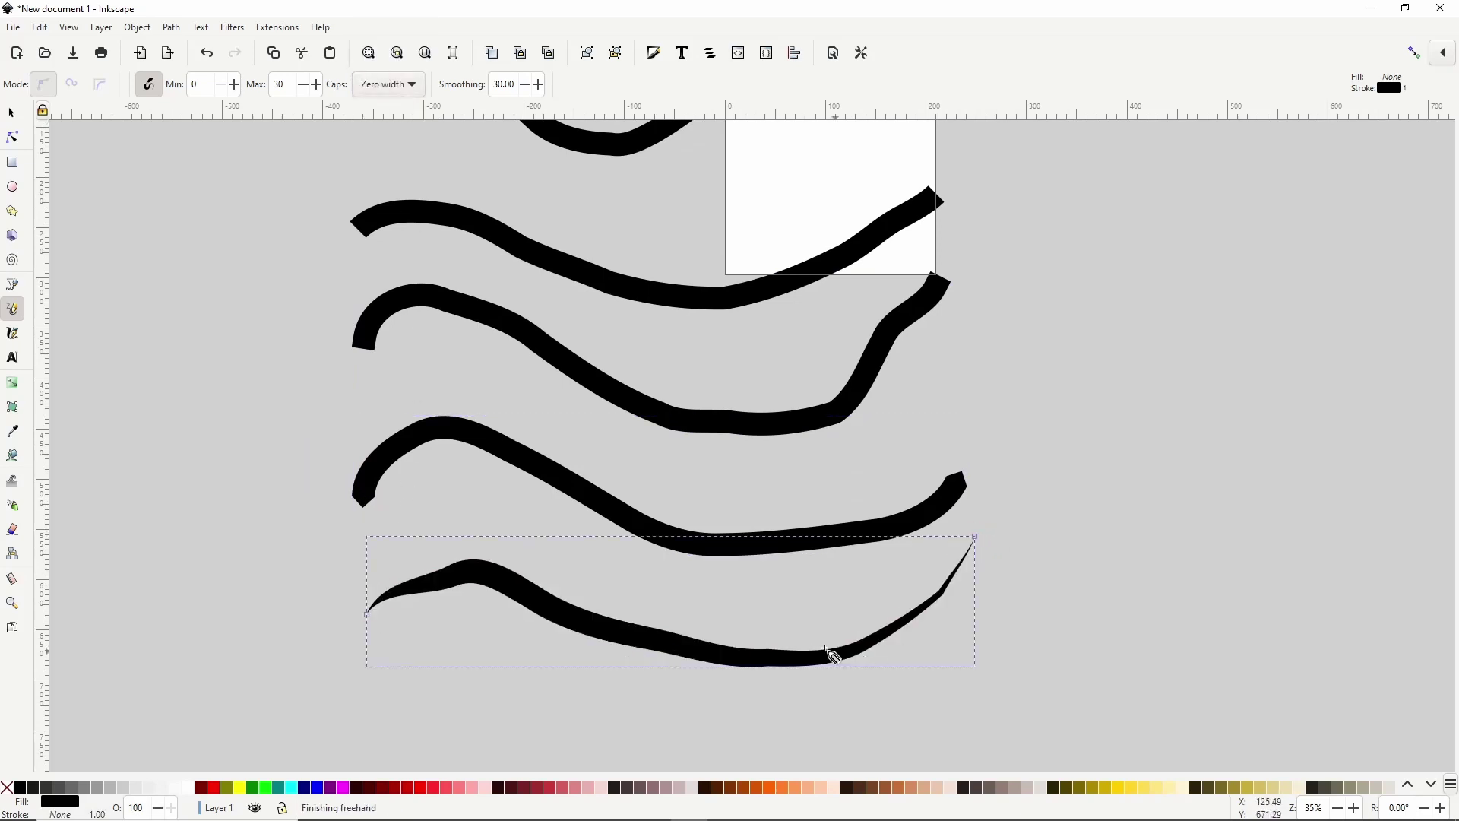
Set smoothing to 50 and draw another wavy stroke with zero-width caps beneath the previous one
scroll(509, 563, "down", 4)
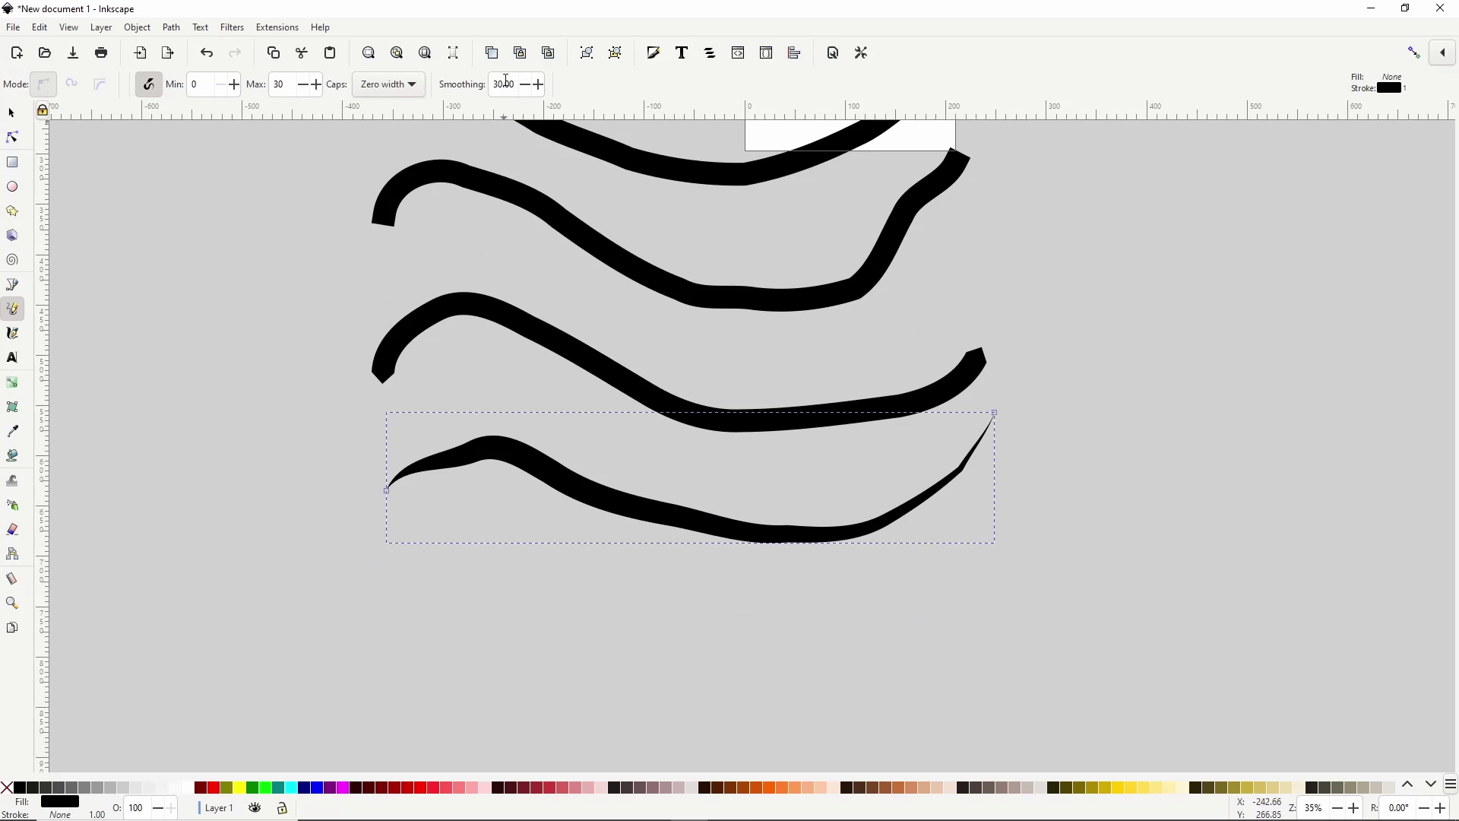
right_click(506, 82)
left_click(524, 203)
mouse_move(383, 607)
left_mouse_down()
mouse_move(421, 573)
mouse_move(711, 618)
mouse_move(988, 578)
mouse_move(1010, 554)
left_mouse_up()
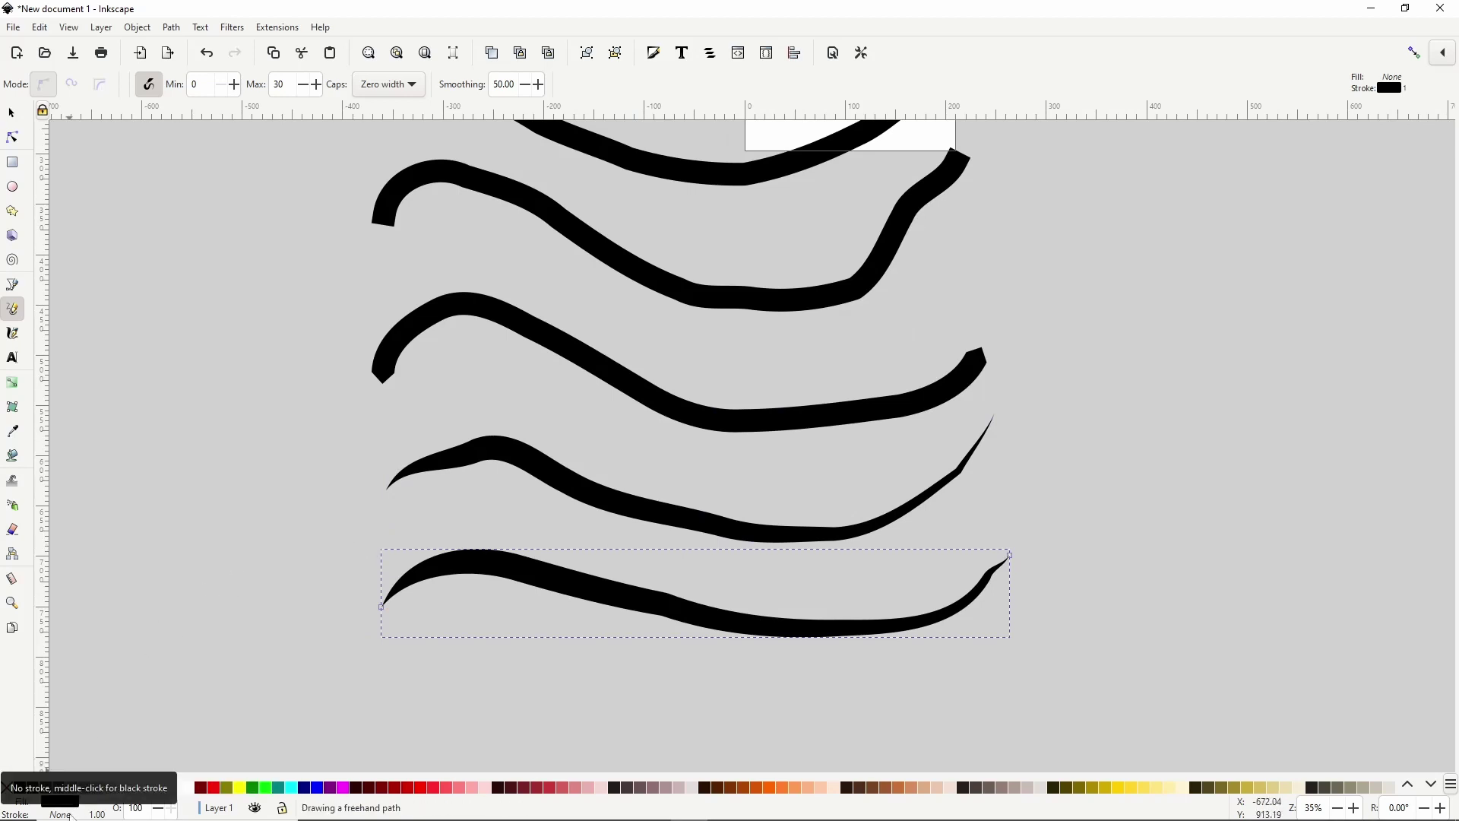
Give the lowest stroke a red fill and a lime outline, and choose a new outline width
left_click(213, 788)
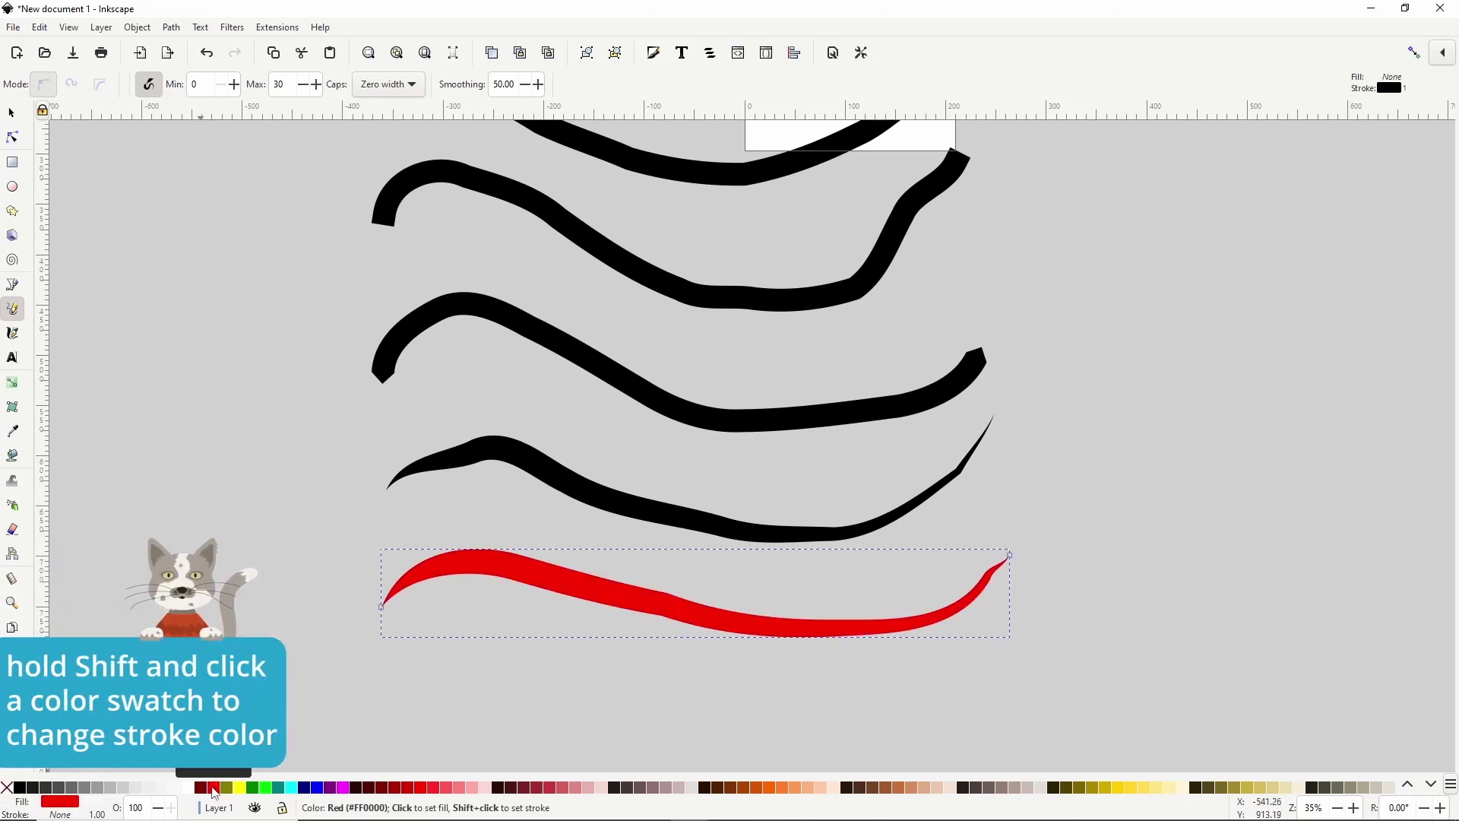
left_click(266, 789, "shift")
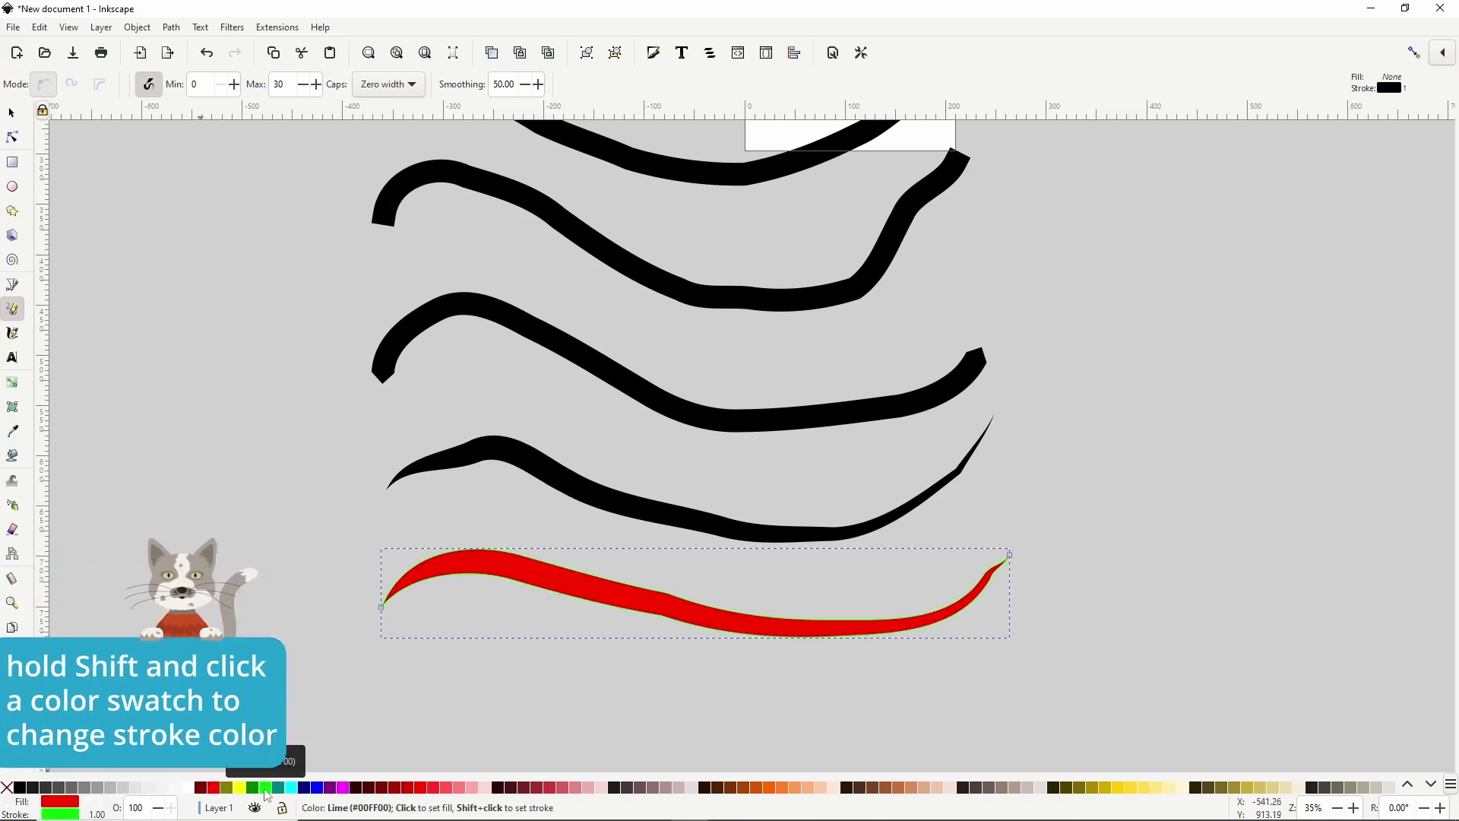
right_click(98, 813)
left_click(138, 625)
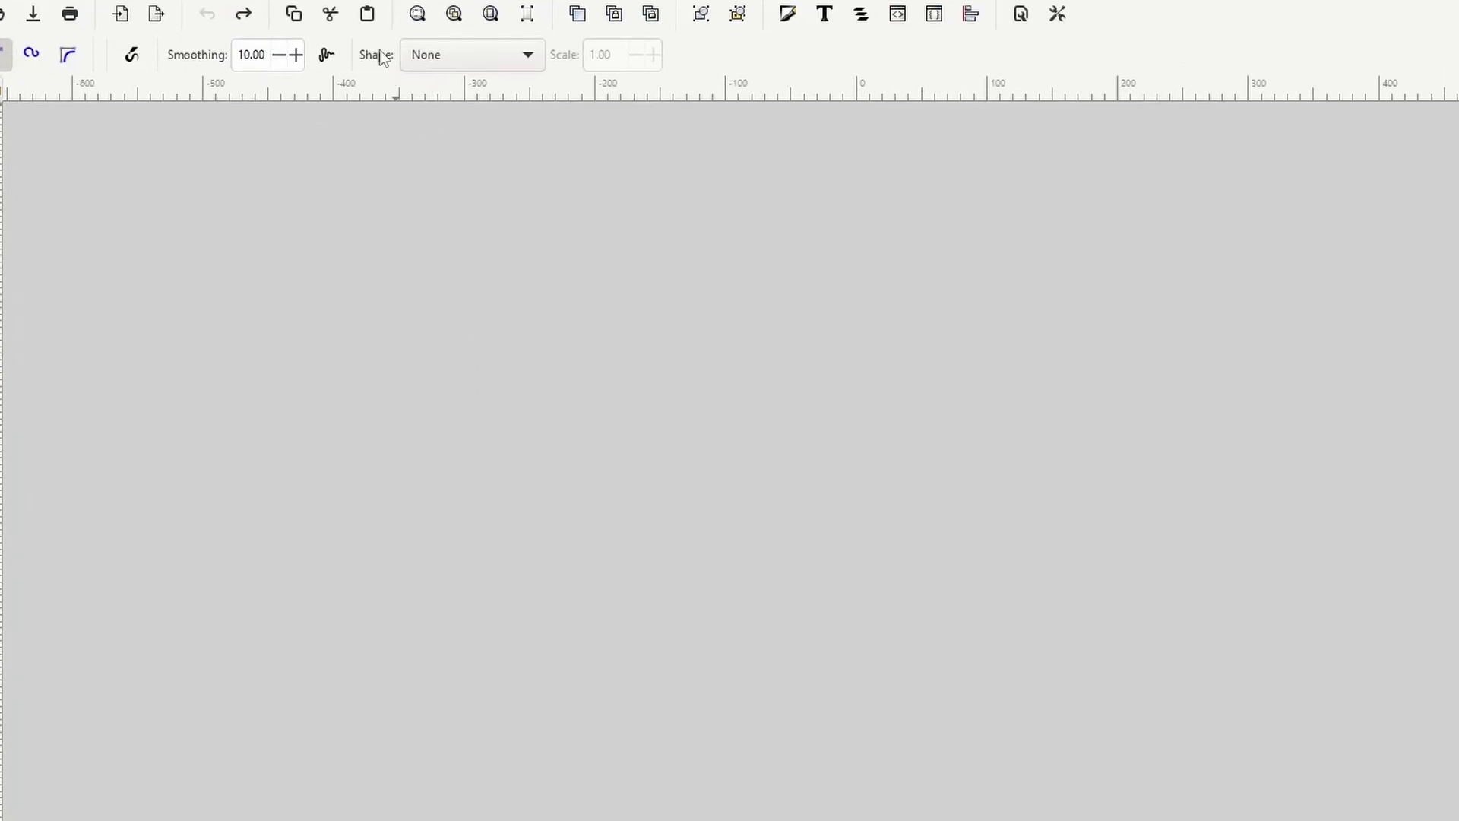
Set smoothing to 60 and the shape to Triangle in, and draw a long wavy stroke on the empty canvas
left_click(445, 53)
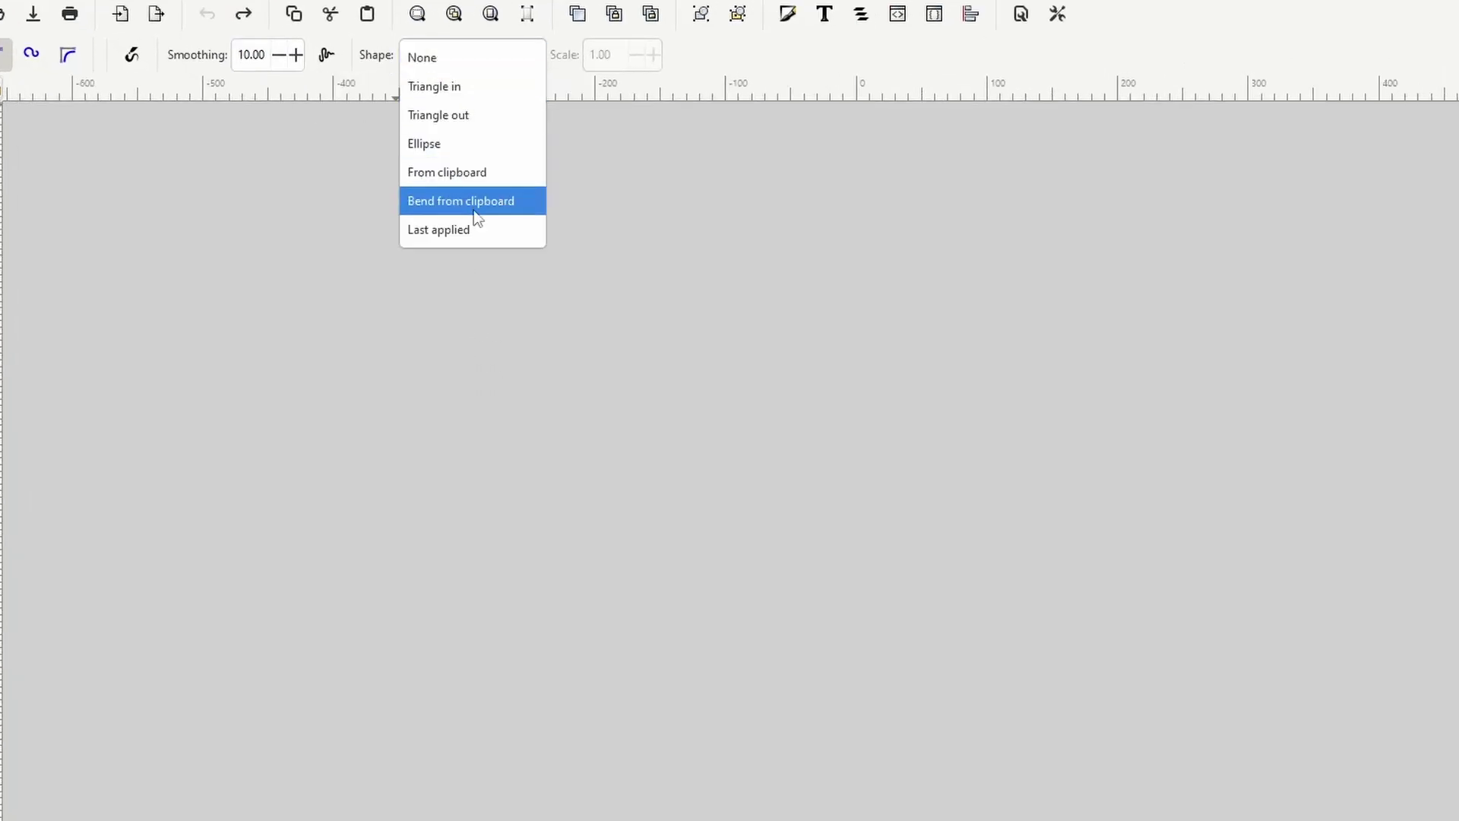
left_click(469, 64)
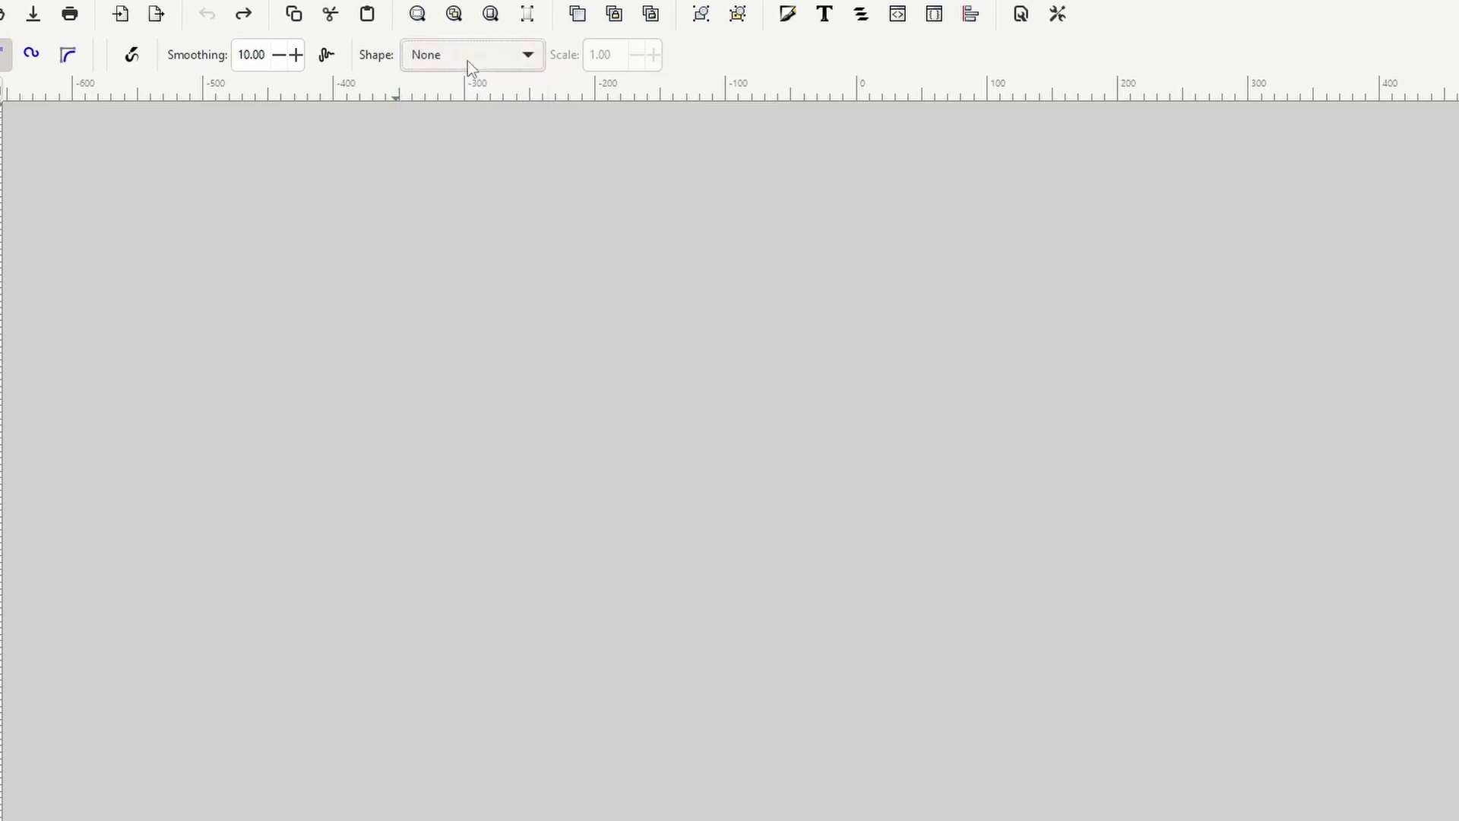
double_click(254, 56)
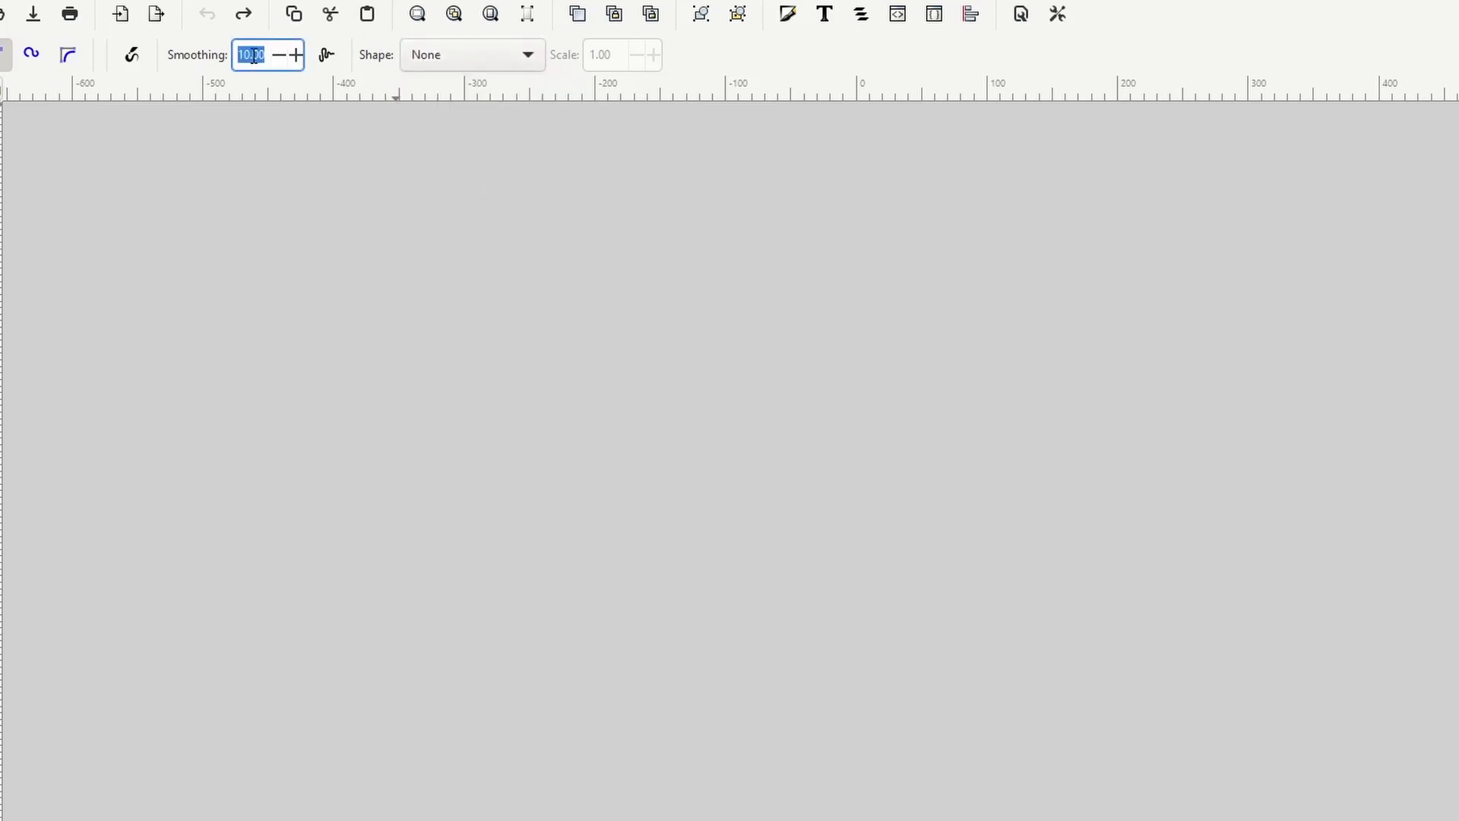
type("60")
key("Return")
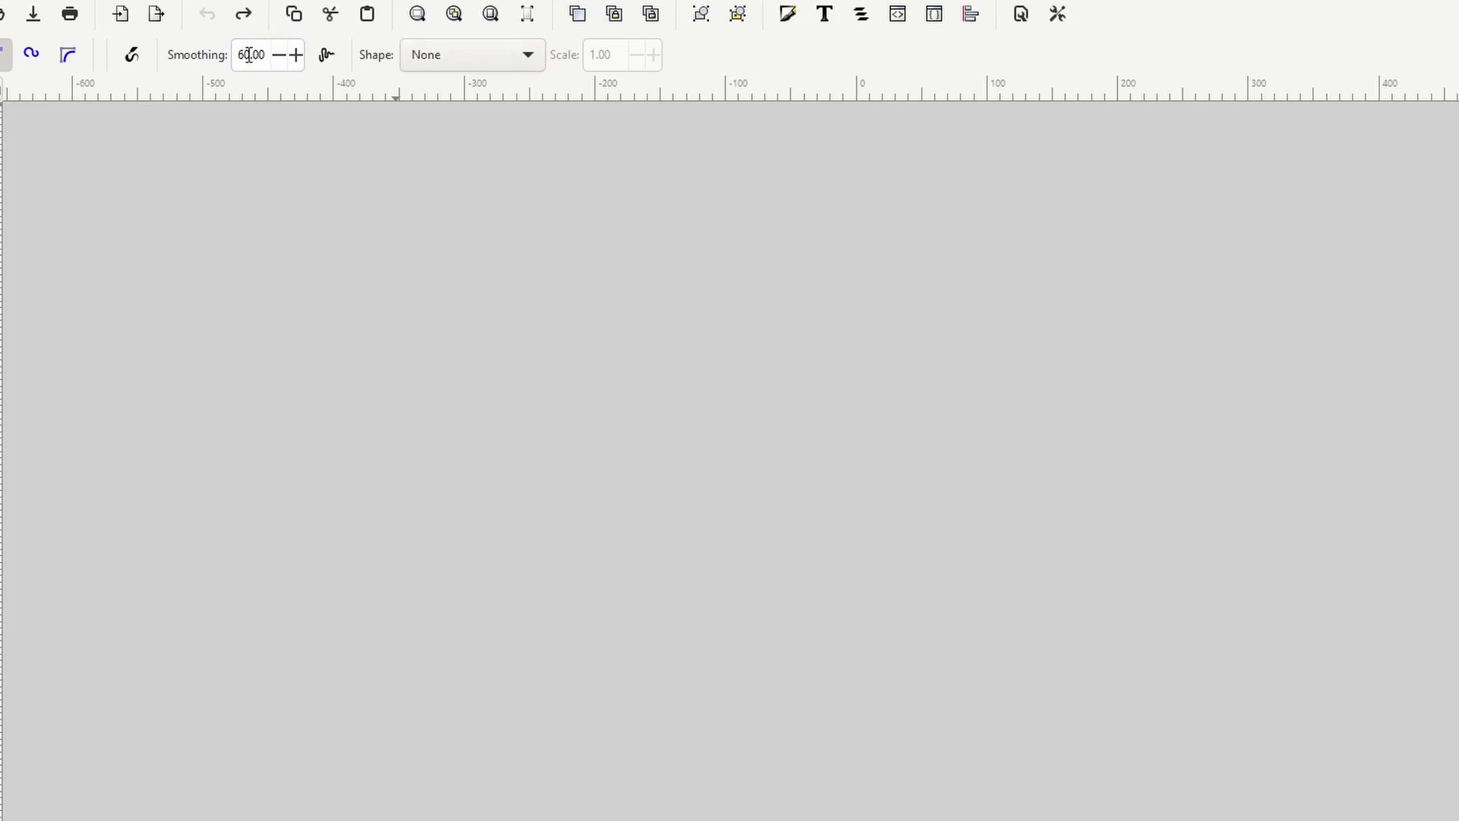
left_click(460, 54)
left_click(460, 82)
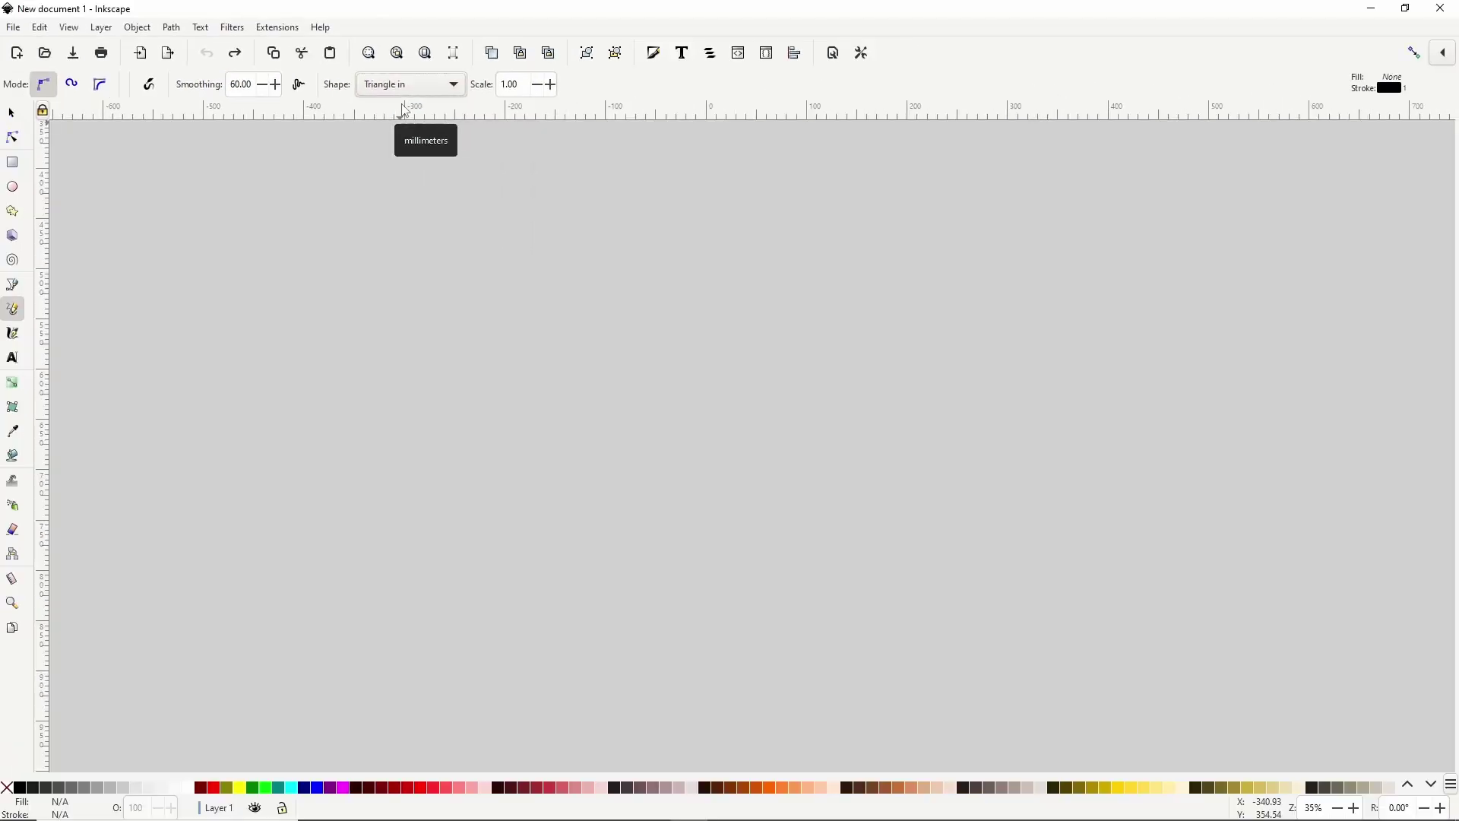
mouse_move(361, 383)
left_mouse_down()
mouse_move(615, 313)
mouse_move(861, 390)
mouse_move(1058, 388)
left_mouse_up()
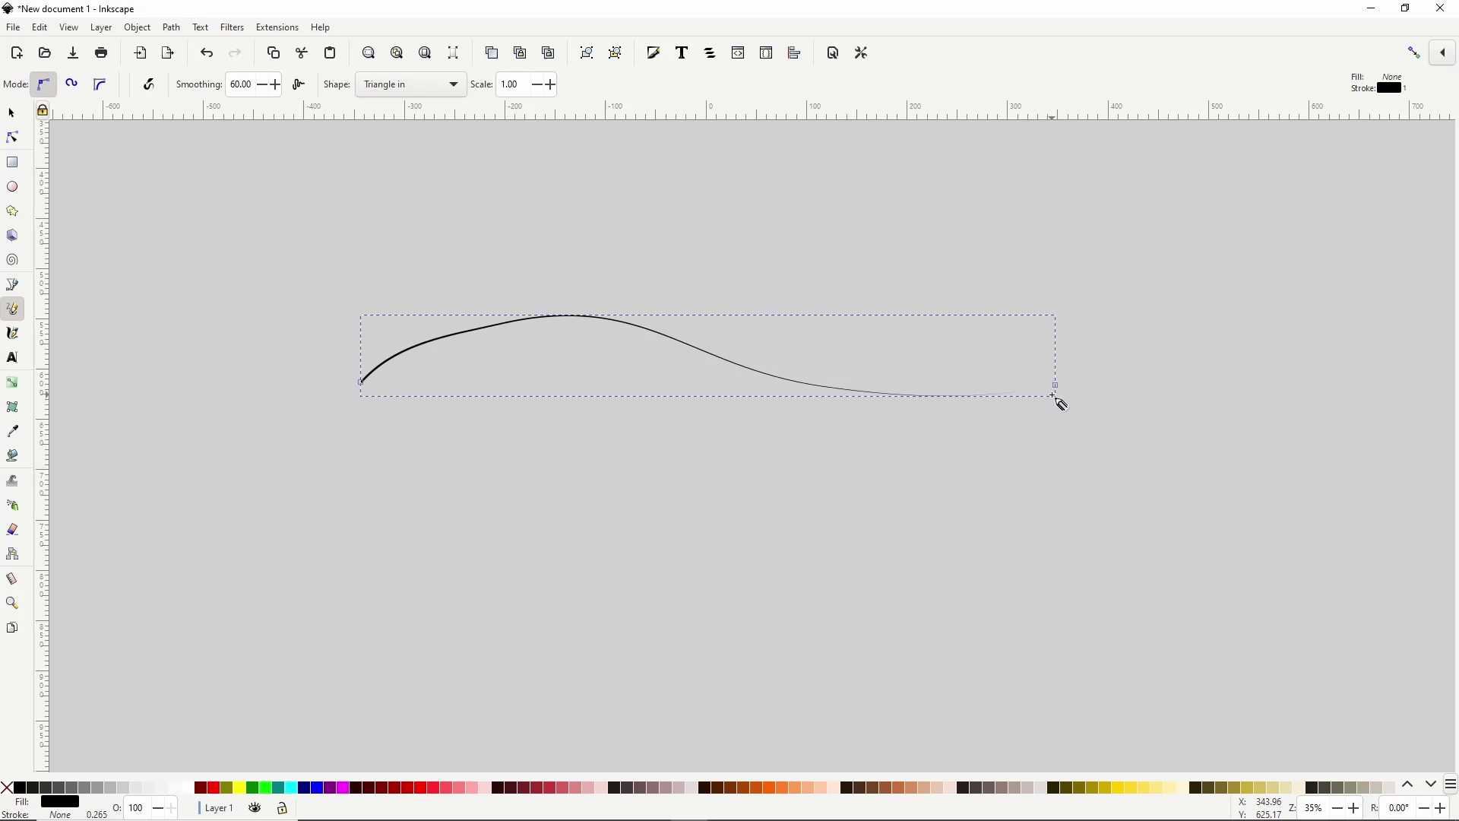
Thicken the Triangle in stroke by setting its shape scale to 14
triple_click(517, 84)
type("2")
key("Return")
scroll(517, 84, "up", 20)
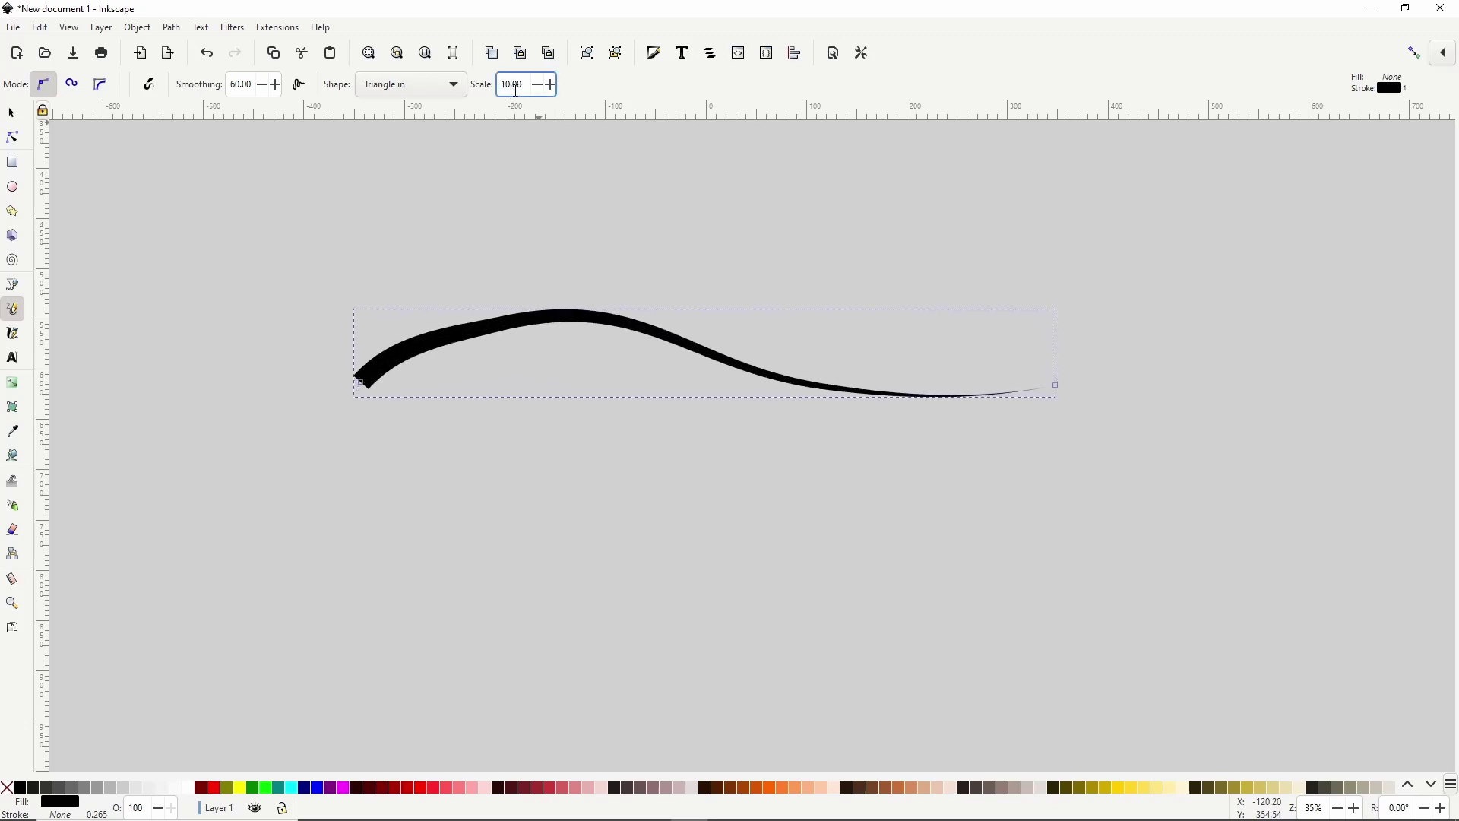
scroll(517, 85, "up", 3)
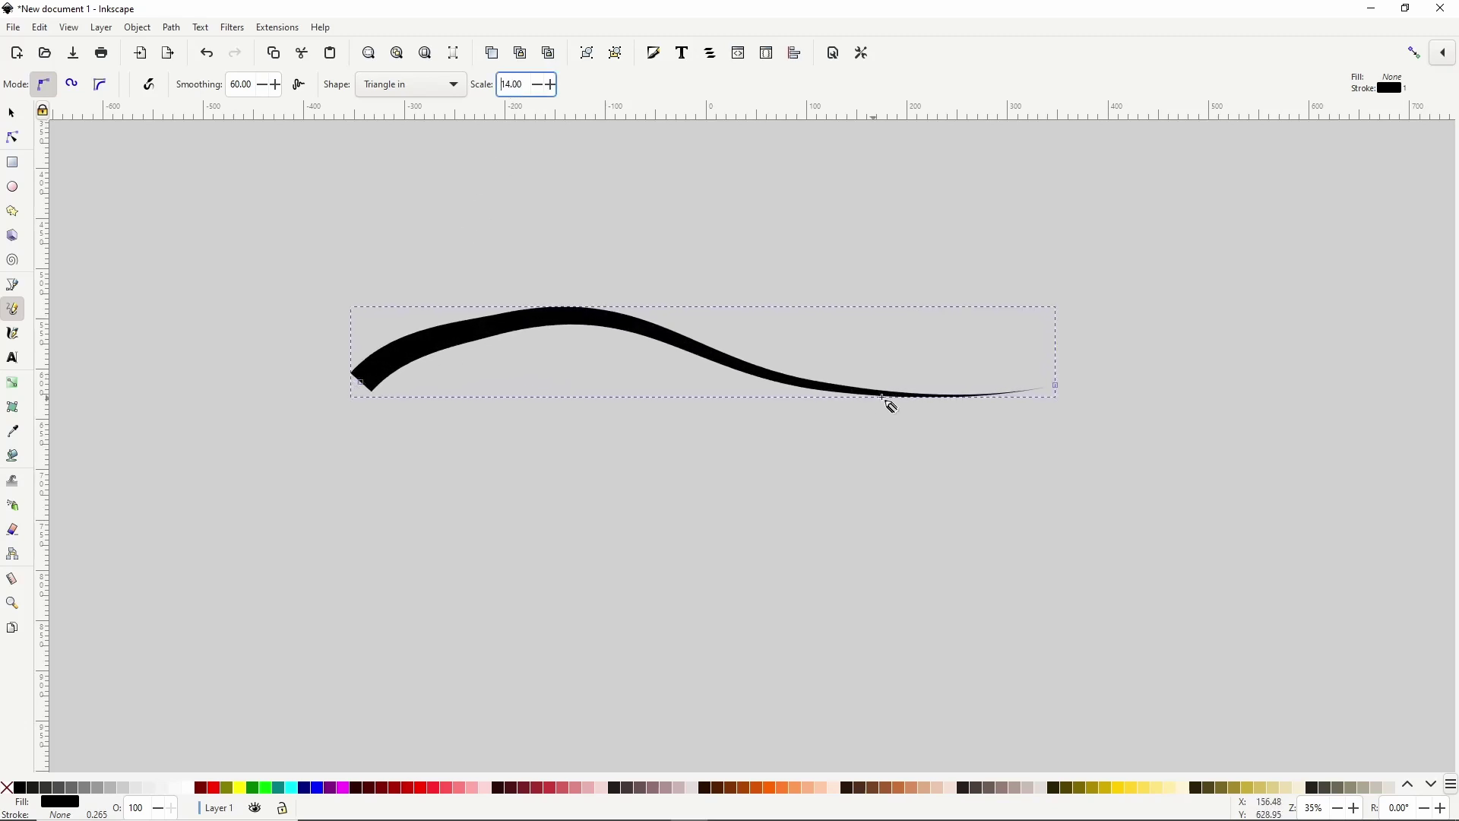
Widen the Triangle in stroke with its width handle, extend its tapered end outward and slightly shift the node nearest that end
left_click(13, 137)
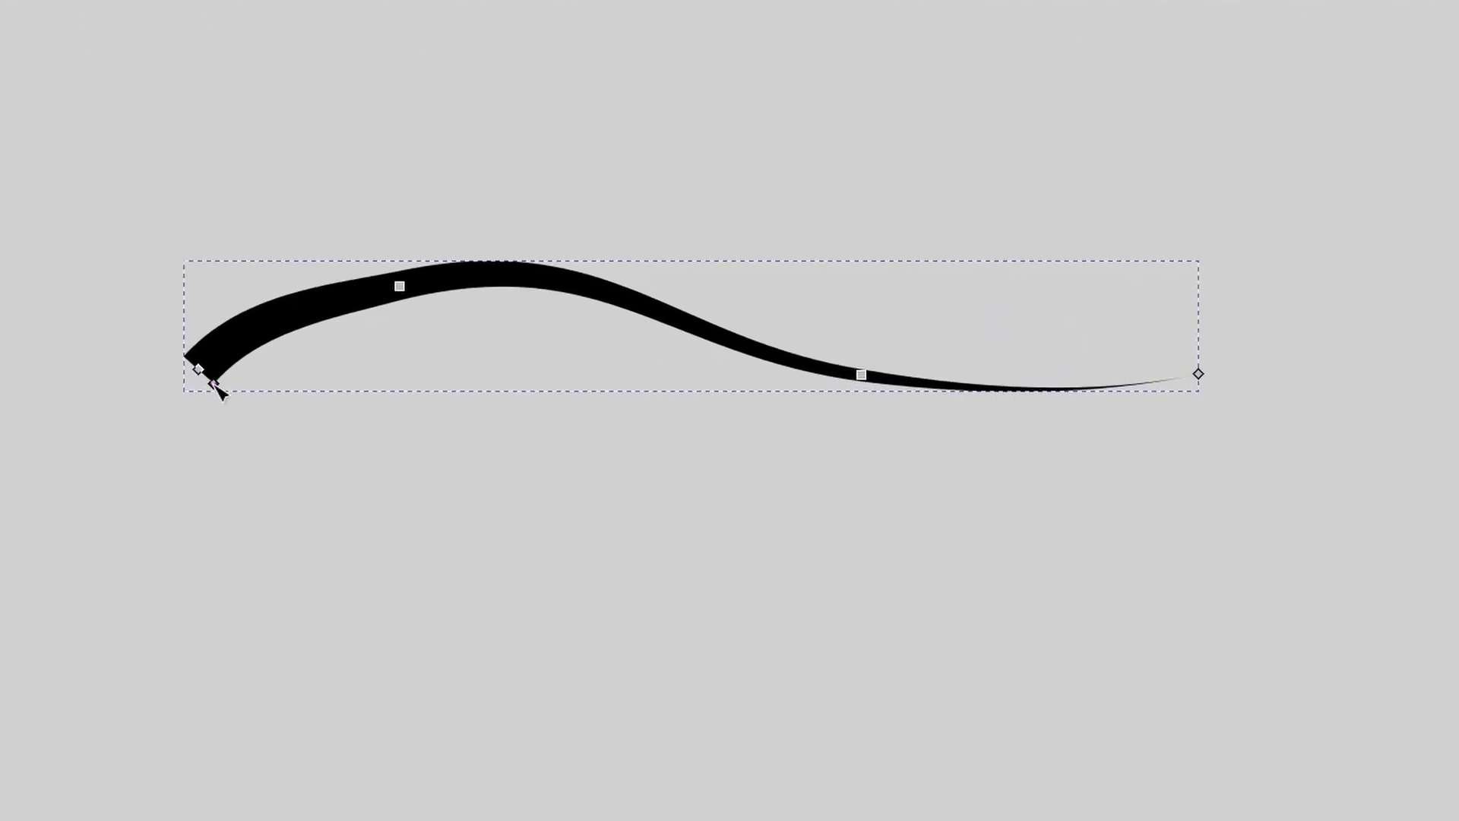
left_click_drag(216, 385, 226, 394)
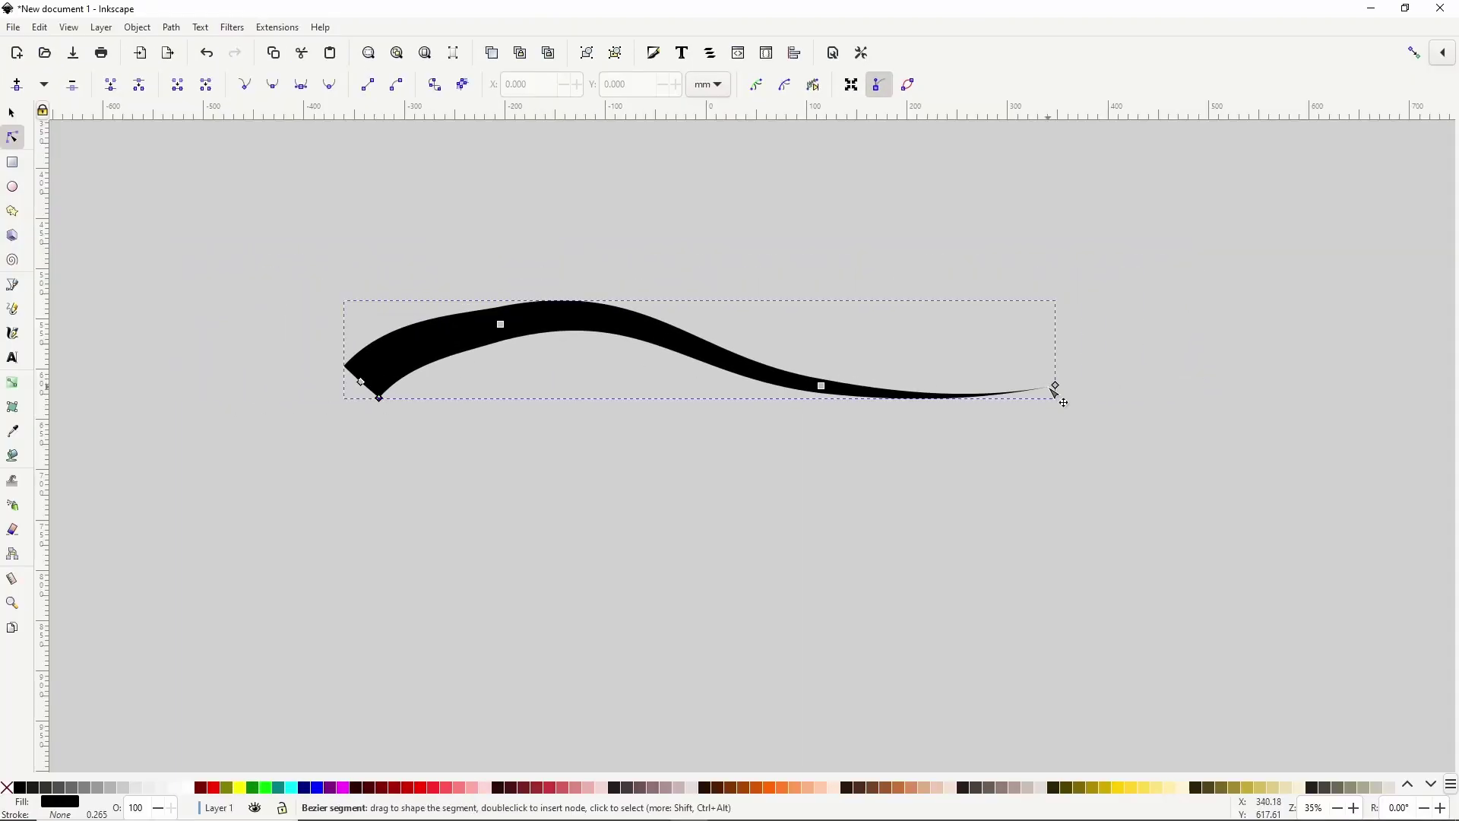
left_click_drag(1056, 387, 1085, 388)
mouse_move(827, 396)
left_mouse_down()
mouse_move(828, 415)
mouse_move(827, 387)
left_mouse_up()
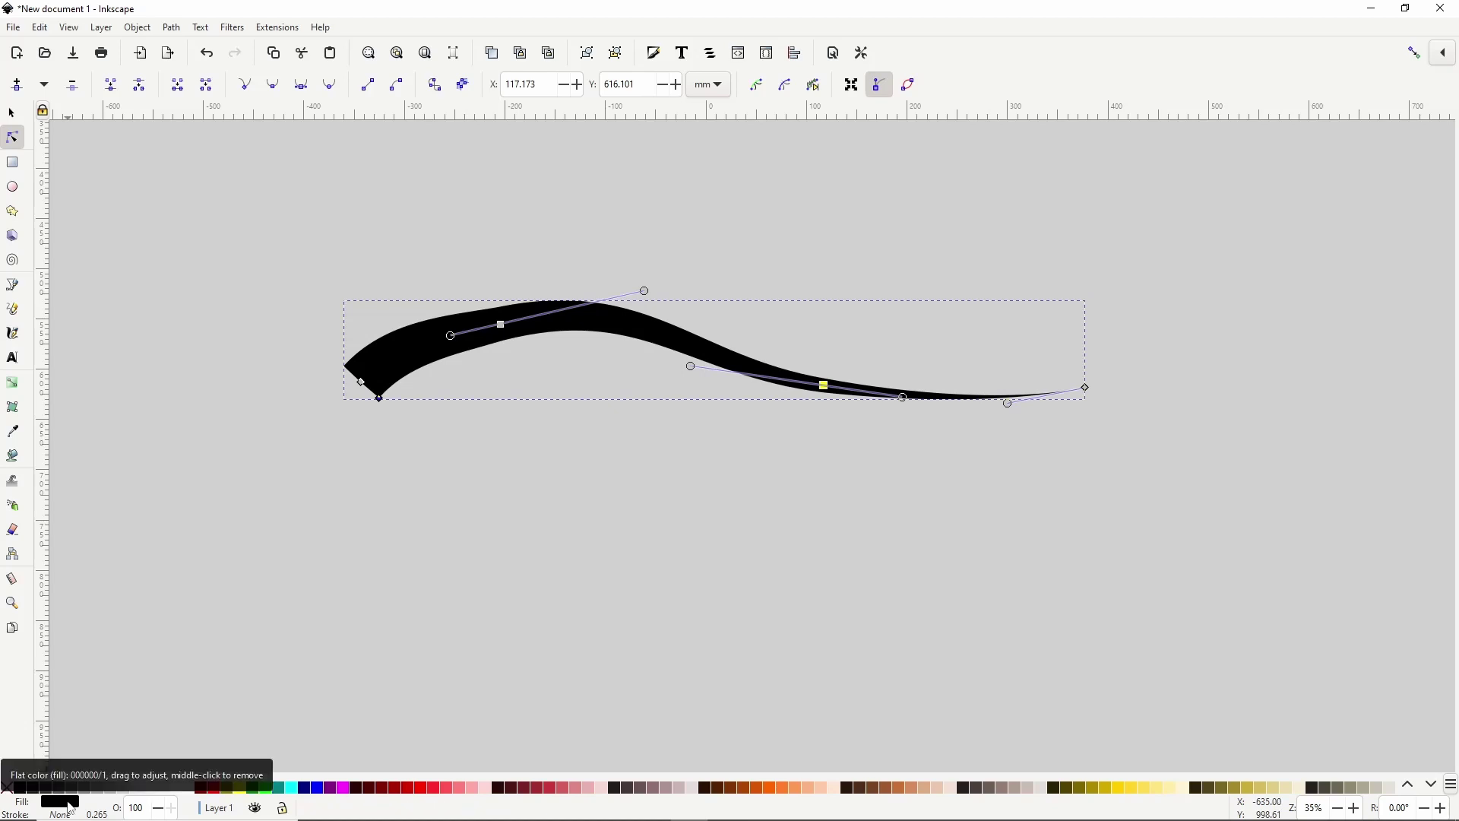
Give the Triangle in stroke a red fill and a blue outline 3 mm wide
left_click(215, 789)
left_click(311, 788, "shift")
right_click(113, 814)
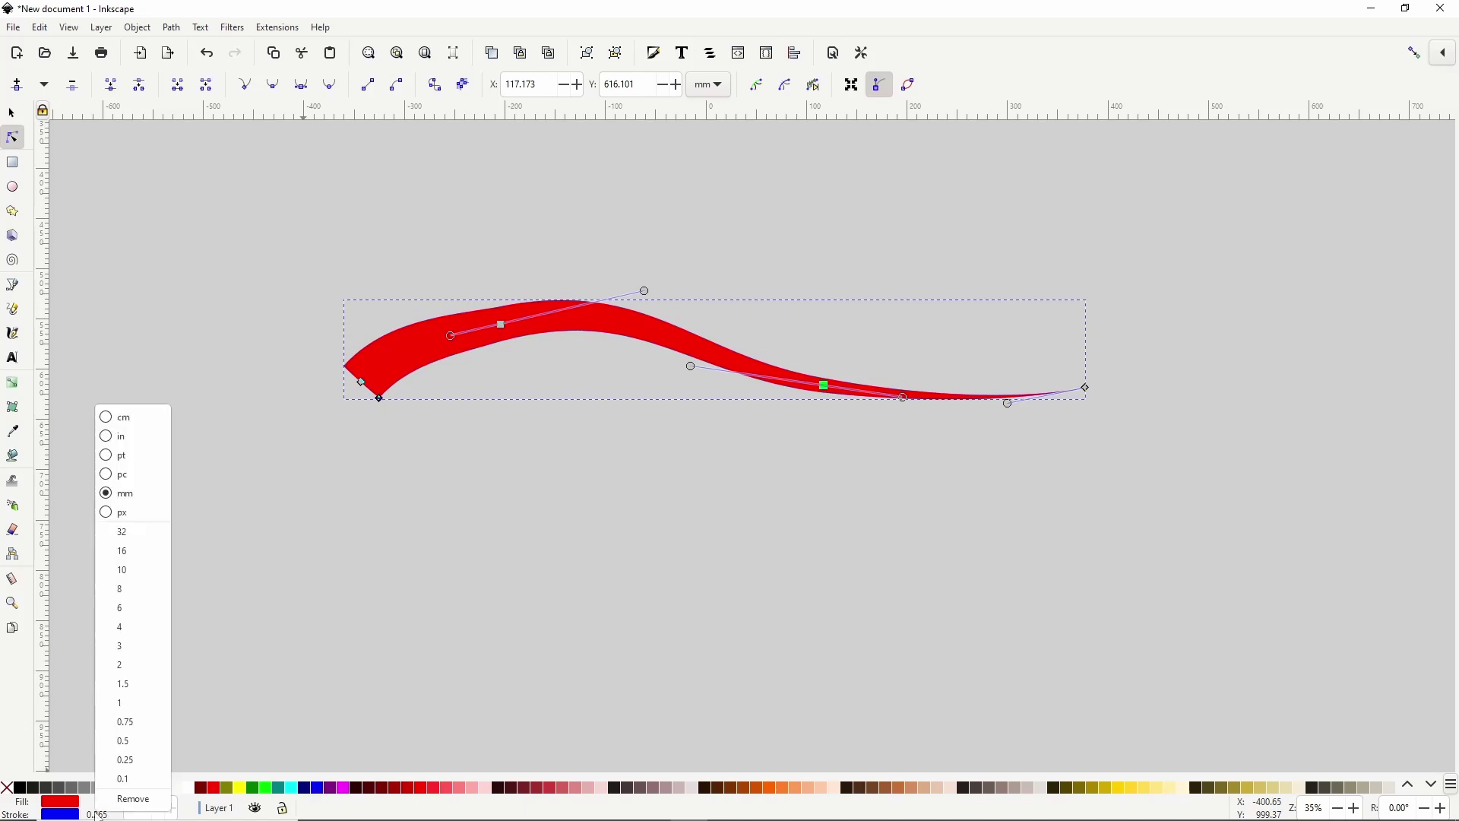
left_click(122, 645)
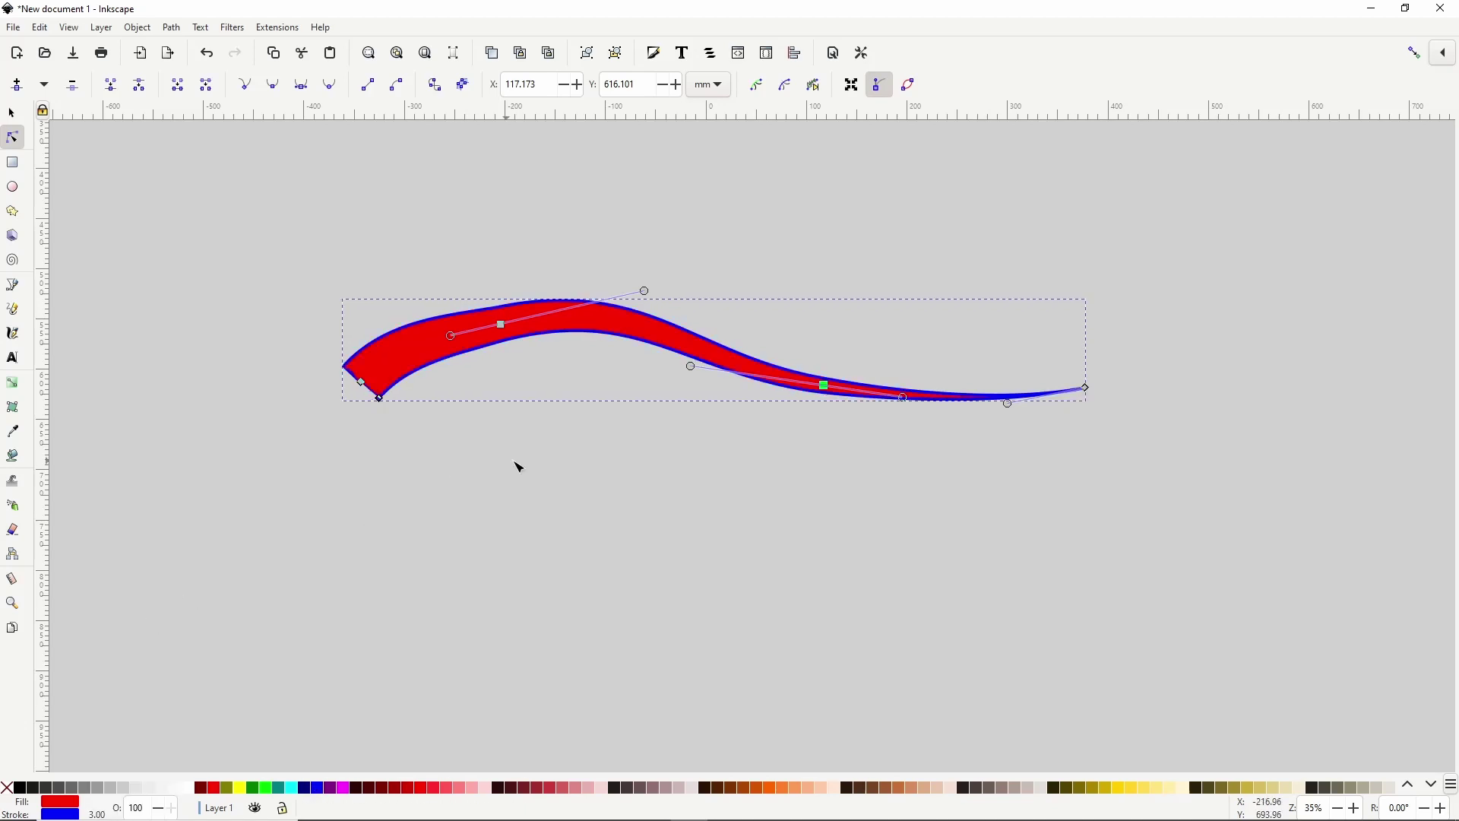
Draw a wavy stroke with the Triangle out shape below the red one and set its scale to 21.67
scroll(510, 426, "down", 3)
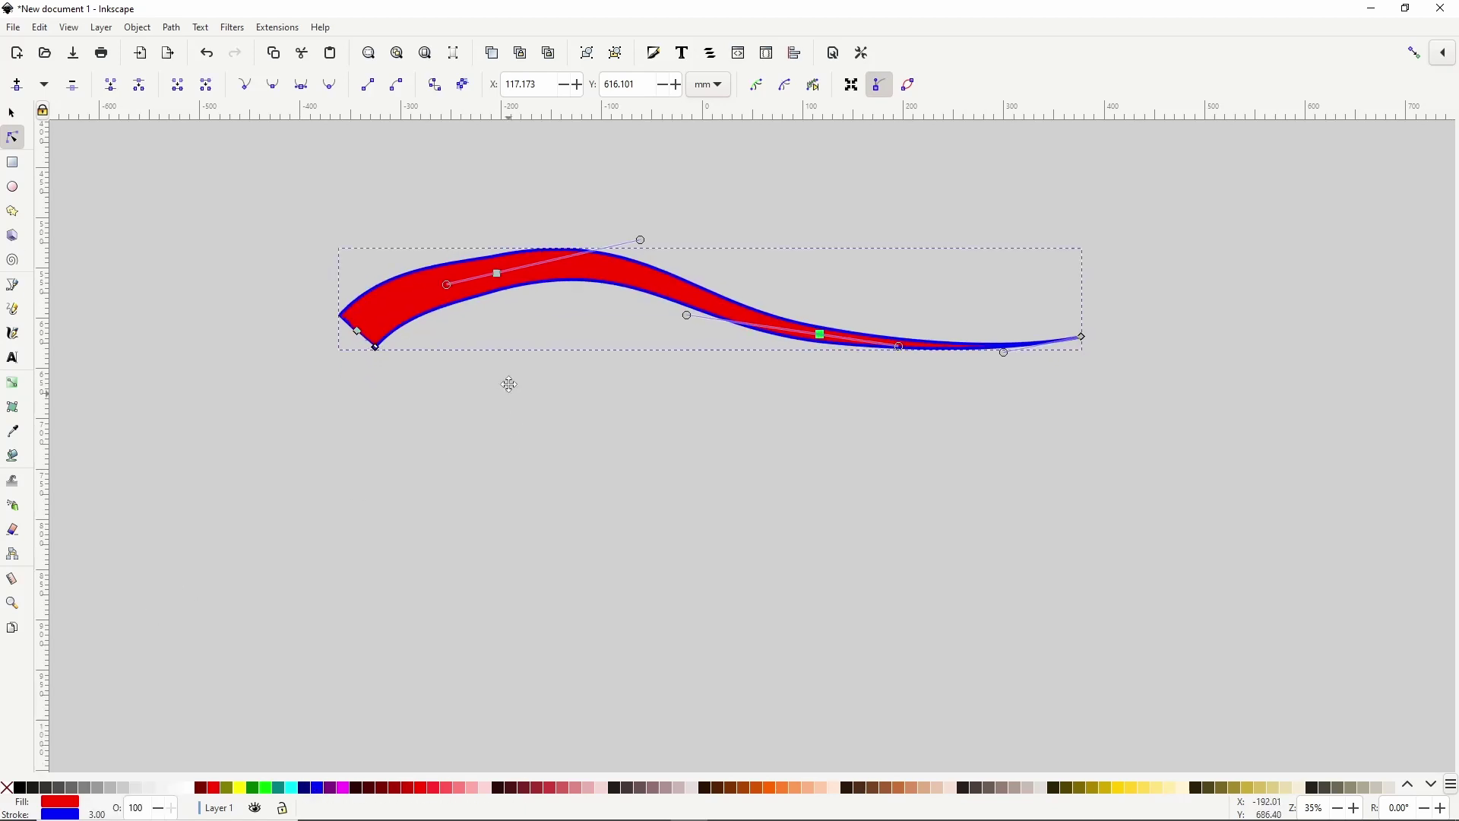
left_click(13, 312)
left_click(389, 86)
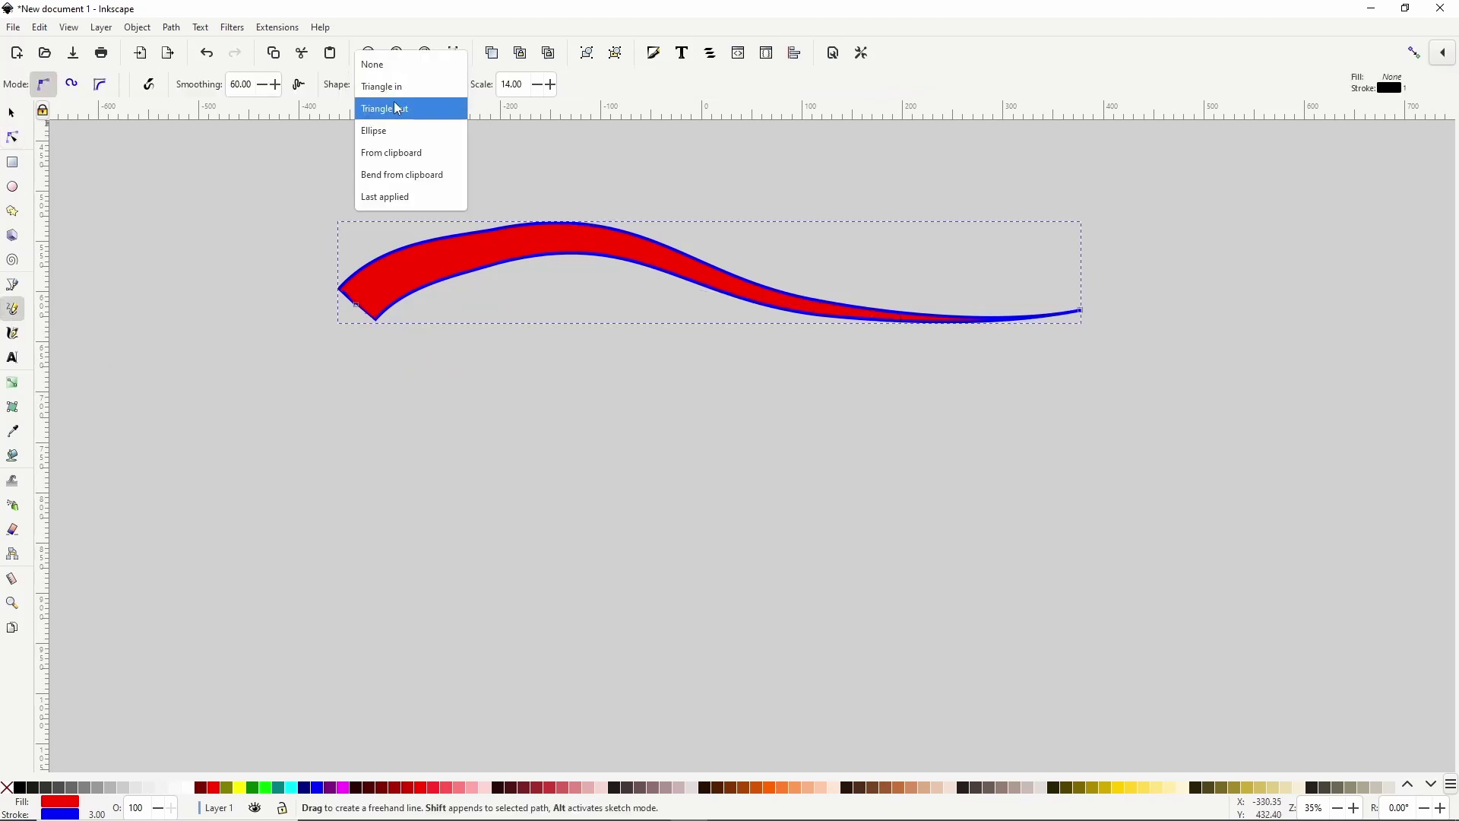
left_click(398, 109)
mouse_move(312, 401)
left_mouse_down()
mouse_move(443, 358)
mouse_move(946, 421)
mouse_move(1075, 400)
left_mouse_up()
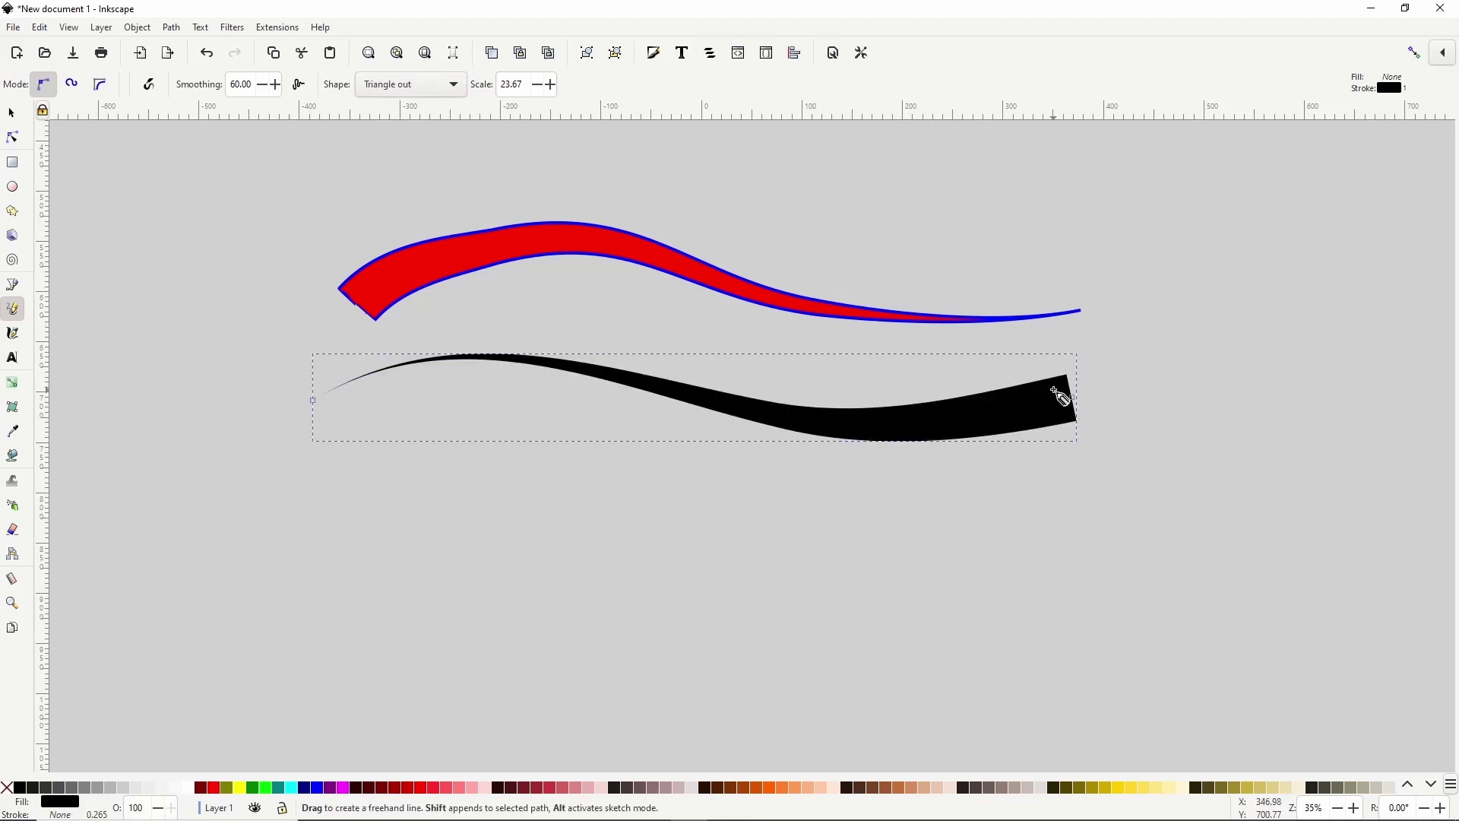
left_click(514, 89)
scroll(515, 89, "down", 2)
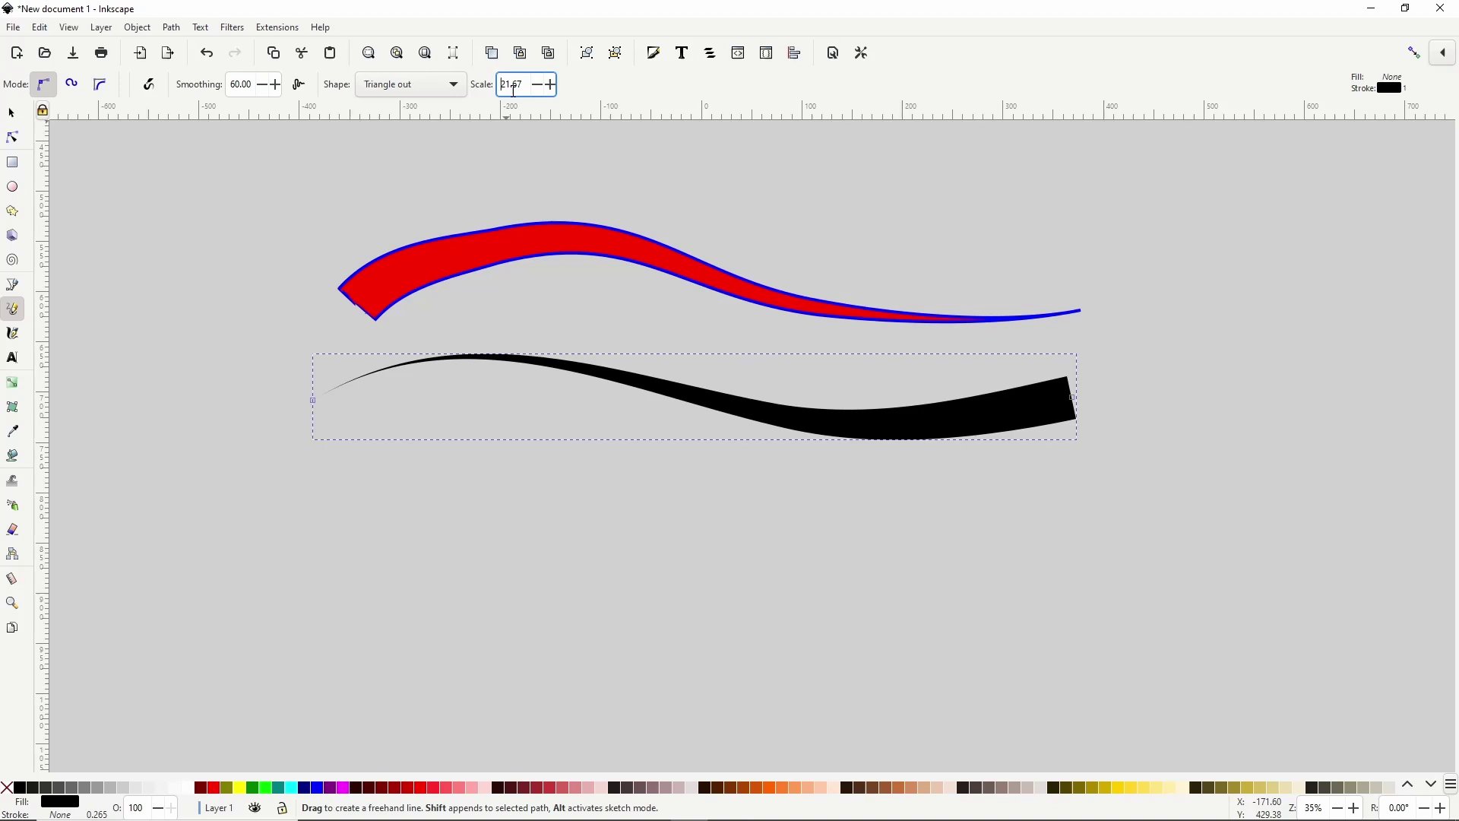
Switch the shape to Ellipse and draw a wavy stroke below the Triangle out one
left_click(433, 87)
left_click(421, 110)
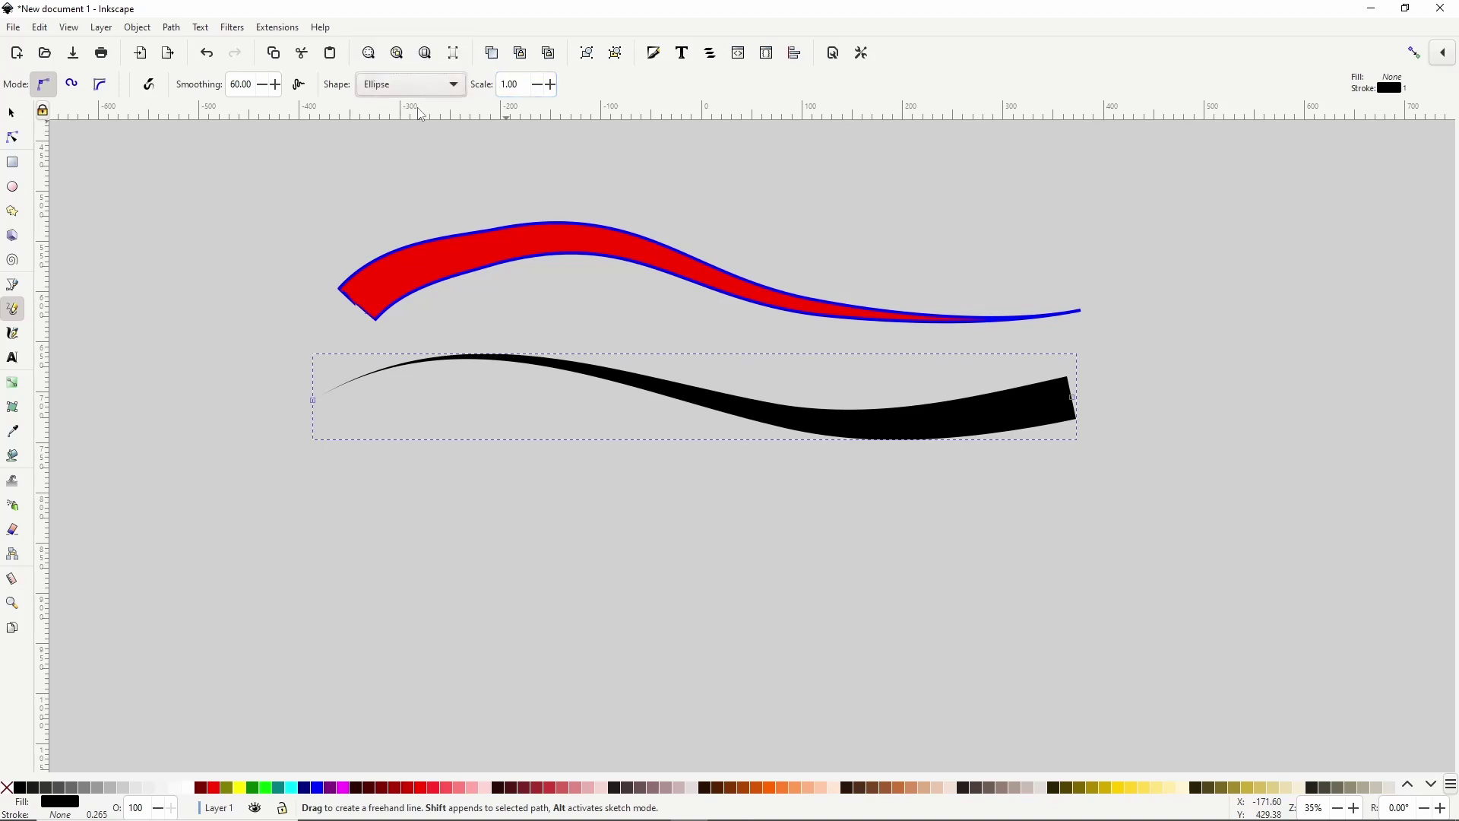
scroll(544, 303, "down", 1)
mouse_move(347, 430)
left_mouse_down()
mouse_move(461, 406)
mouse_move(969, 479)
mouse_move(1063, 435)
left_mouse_up()
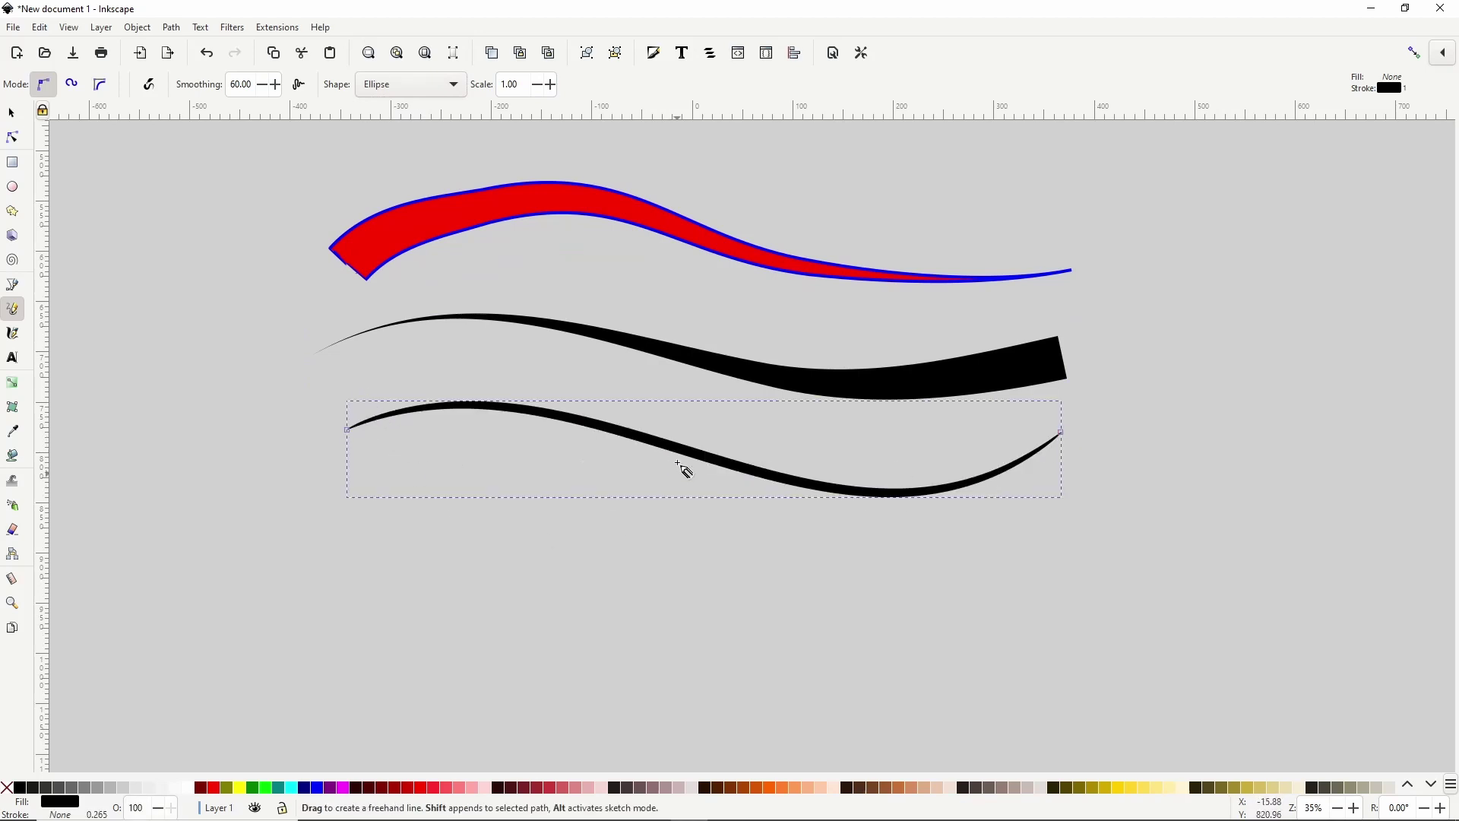
Thicken the Ellipse stroke by setting its shape scale to 2.50
triple_click(527, 79)
type("2")
key("Return")
scroll(527, 79, "up", 1)
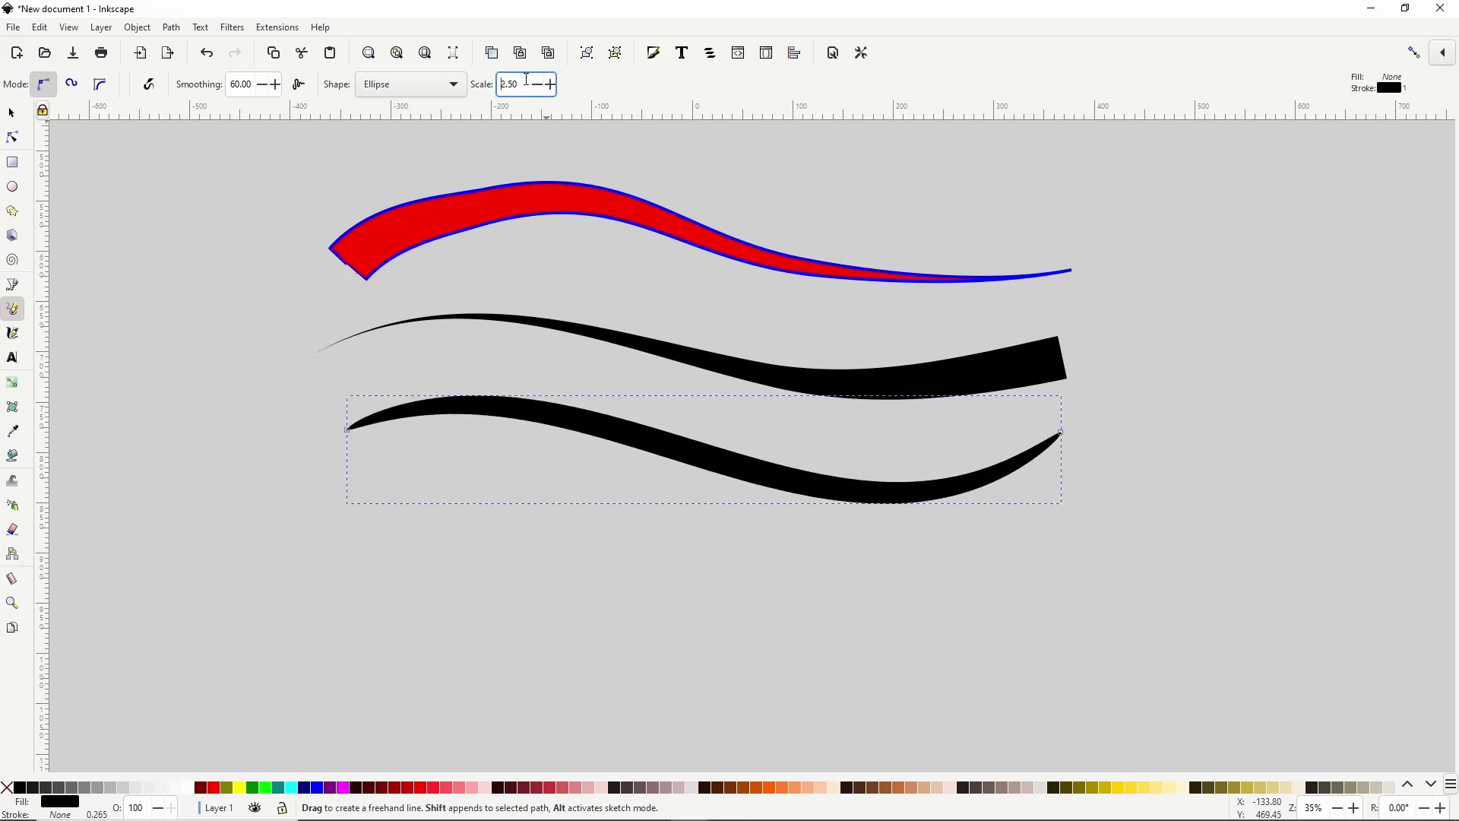
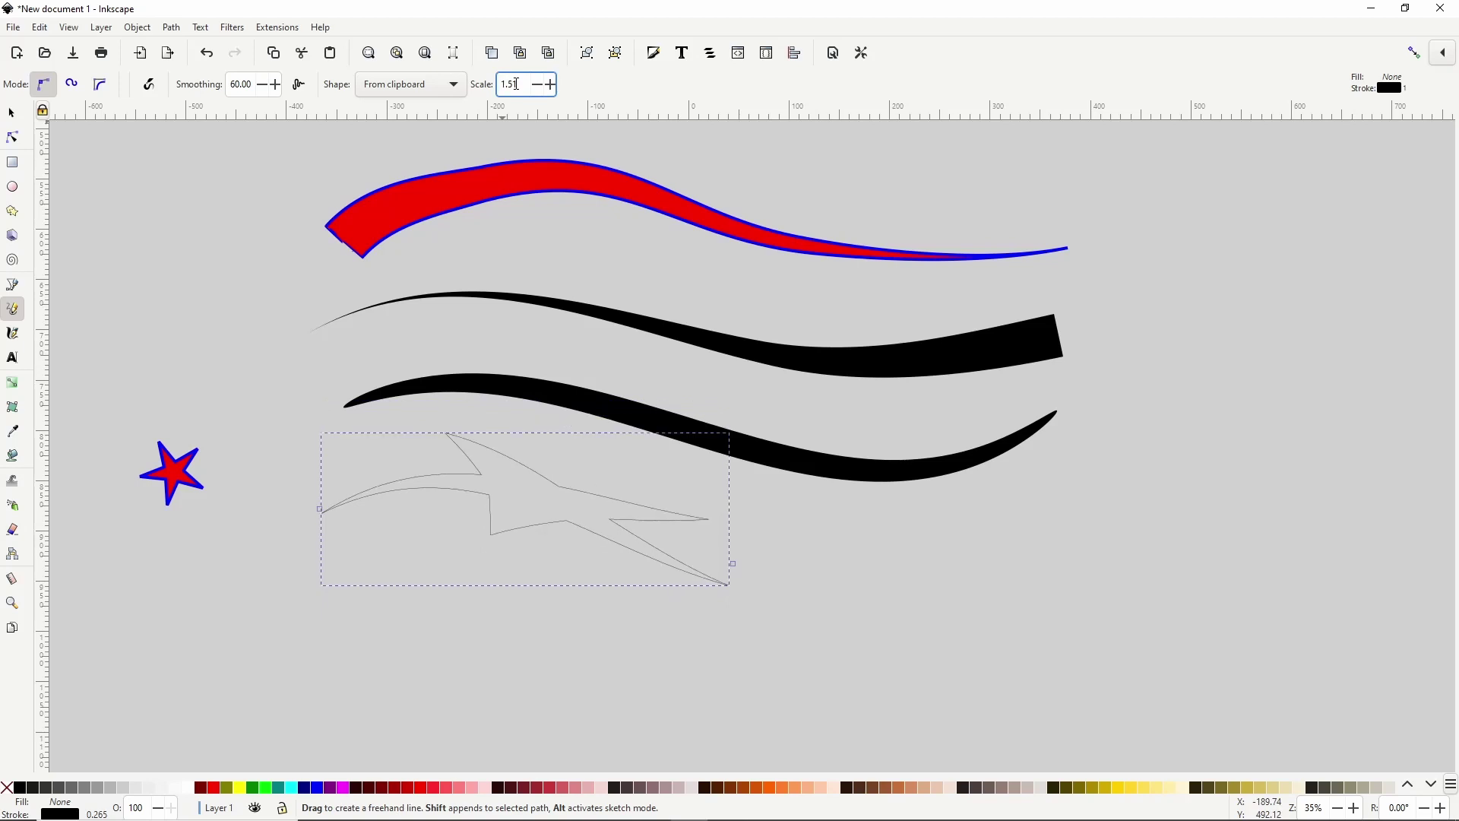
Widen the star-shaped From clipboard stroke slightly by moving its width handle outward with the Node tool
left_click(12, 137)
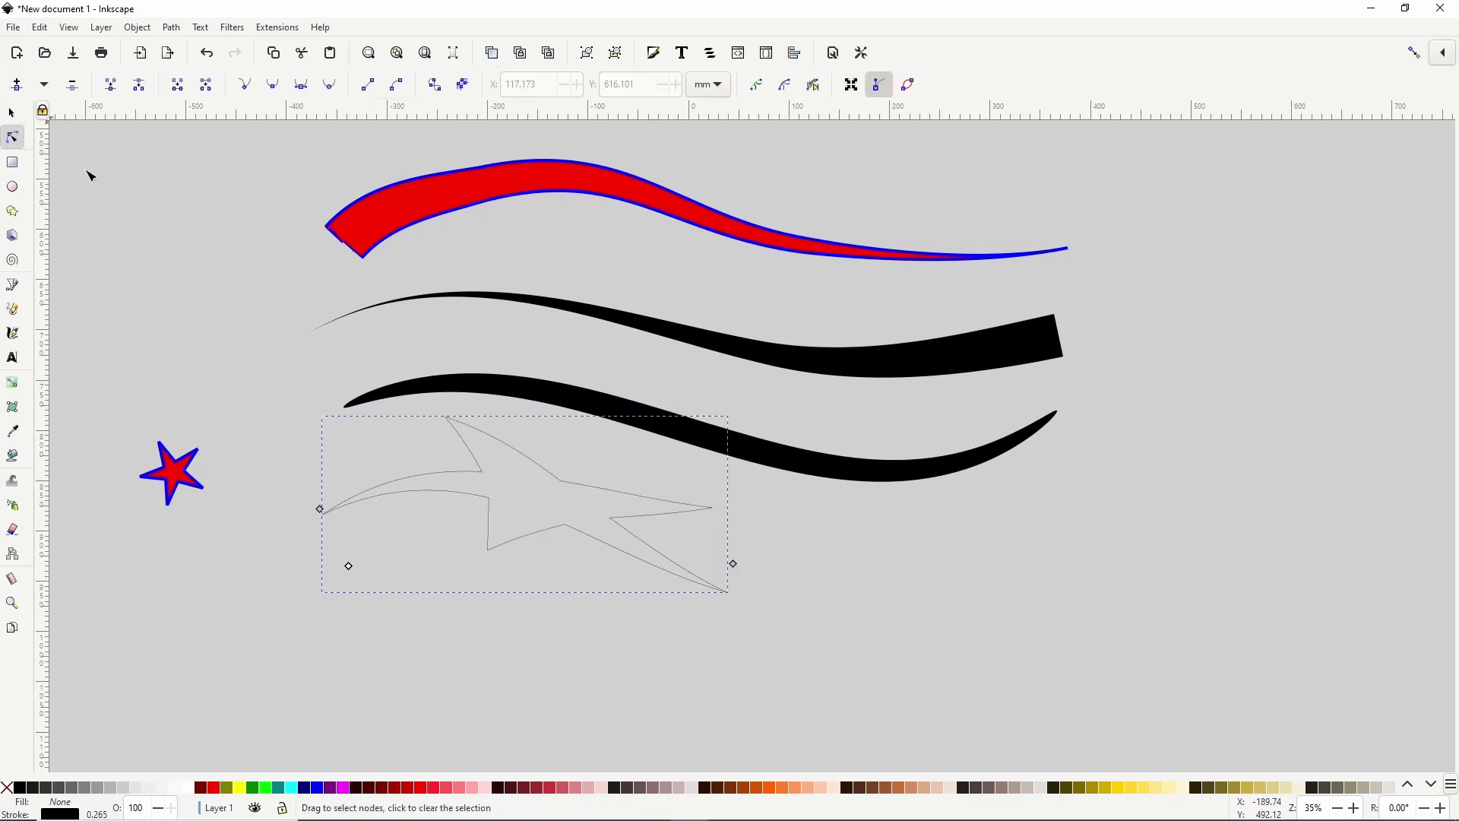
mouse_move(320, 508)
left_mouse_down()
mouse_move(338, 561)
mouse_move(364, 576)
left_mouse_up()
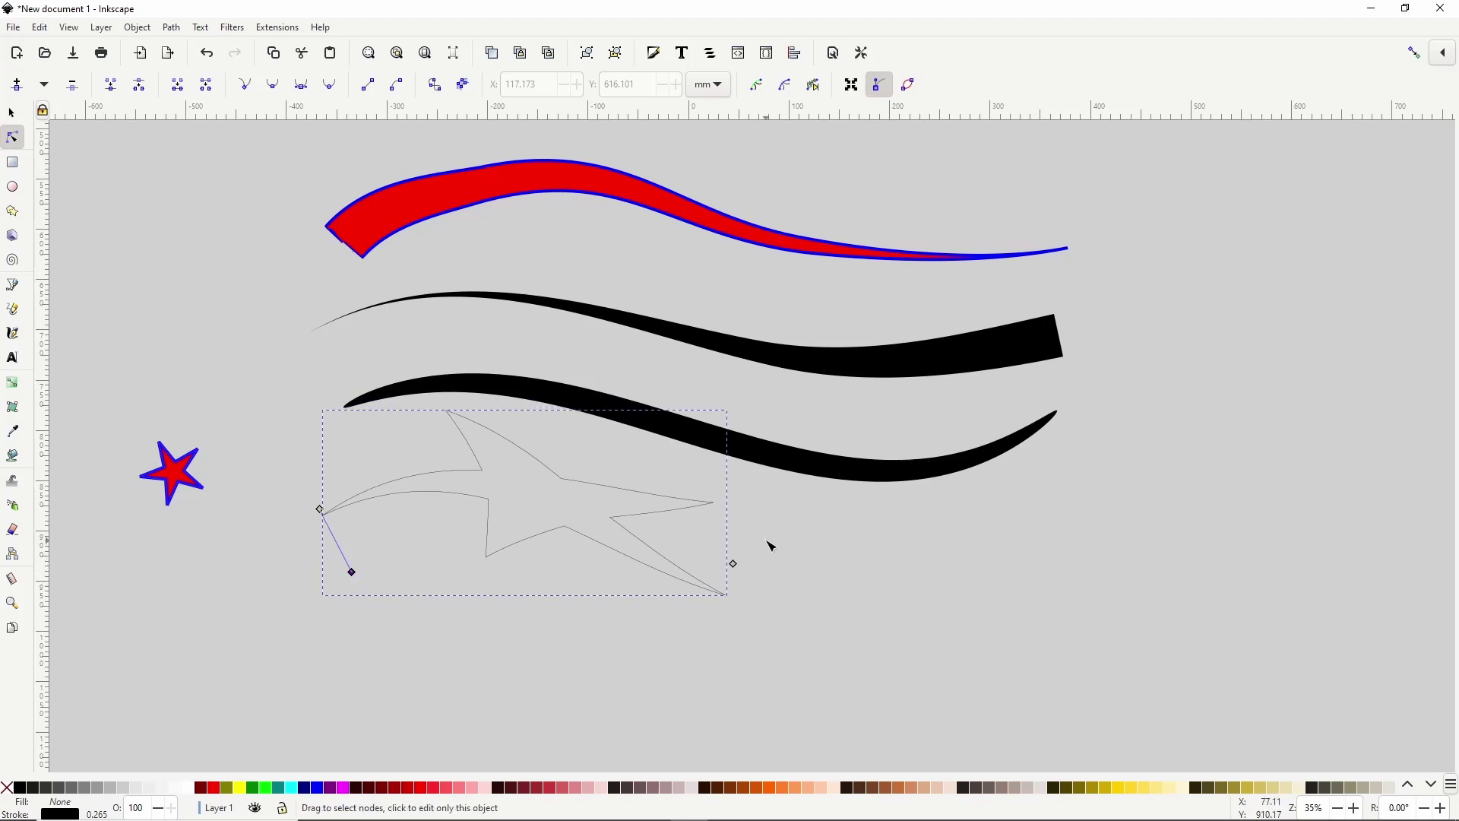
Lengthen the star-shaped stroke by moving its end node and curve handle, and give it a lime fill and a yellow outline 3 wide
left_click_drag(735, 564, 777, 582)
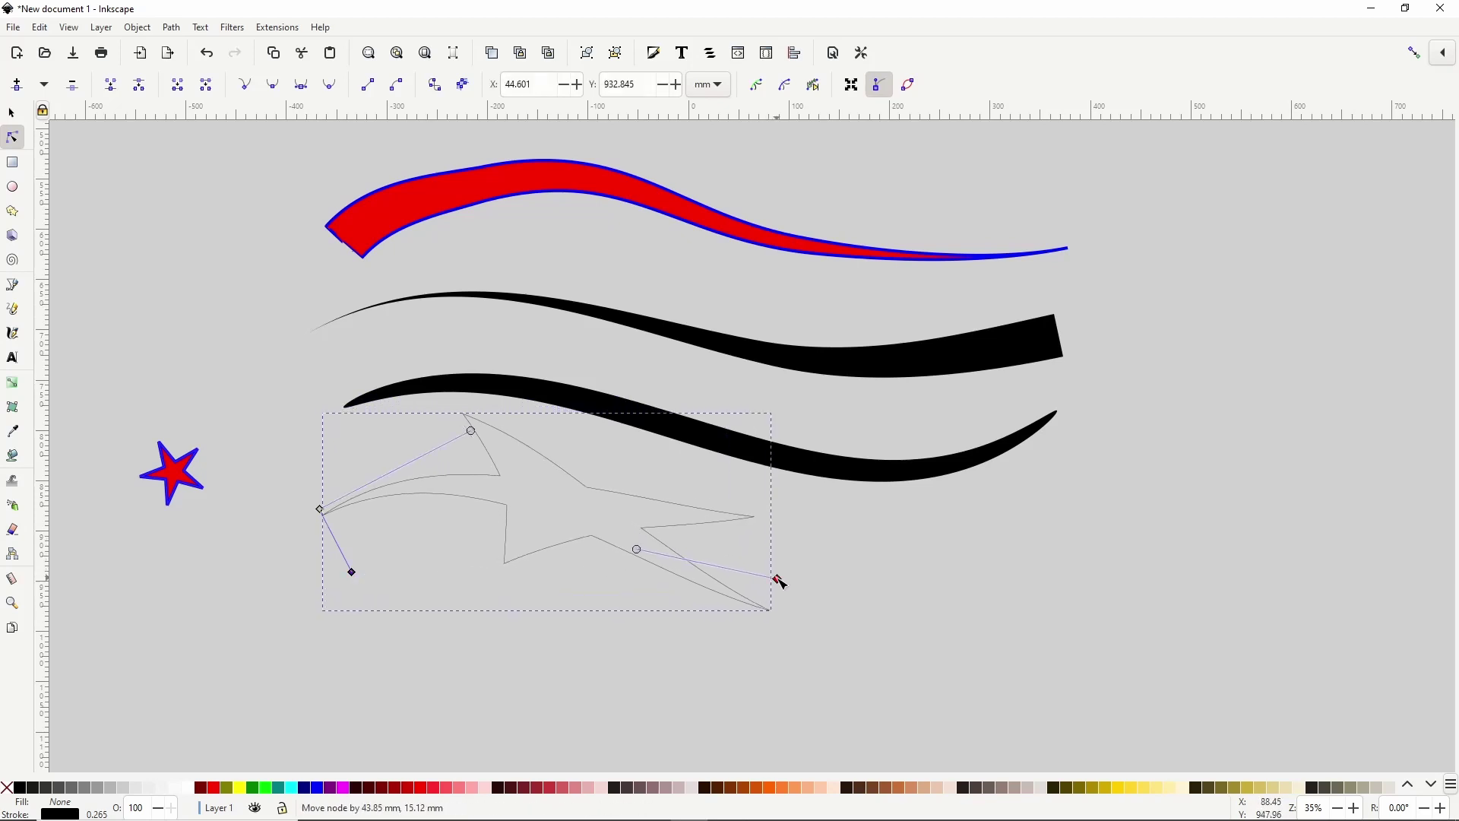
left_click_drag(645, 555, 639, 538)
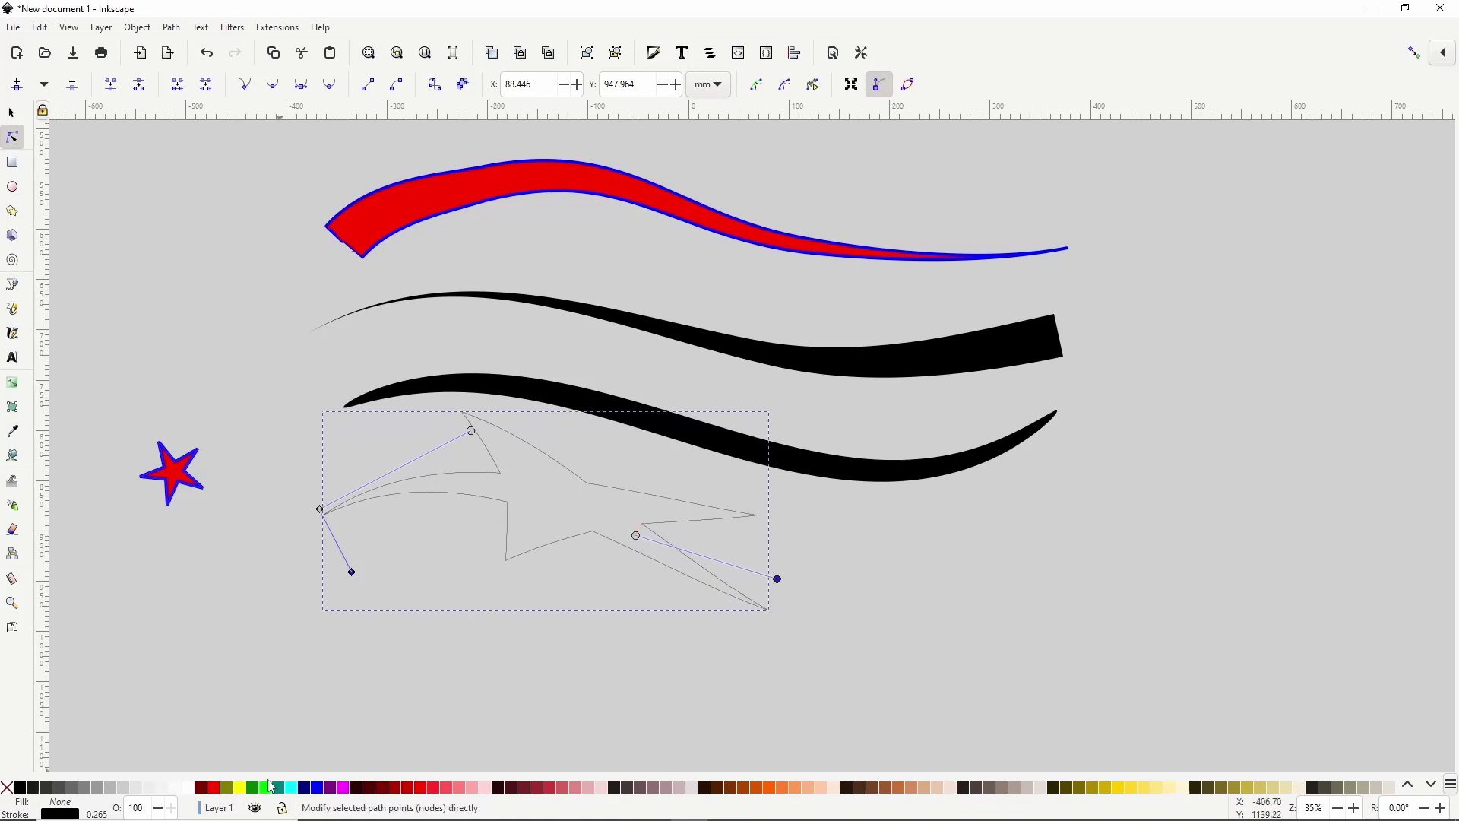
left_click(262, 787)
left_click(240, 787, "shift")
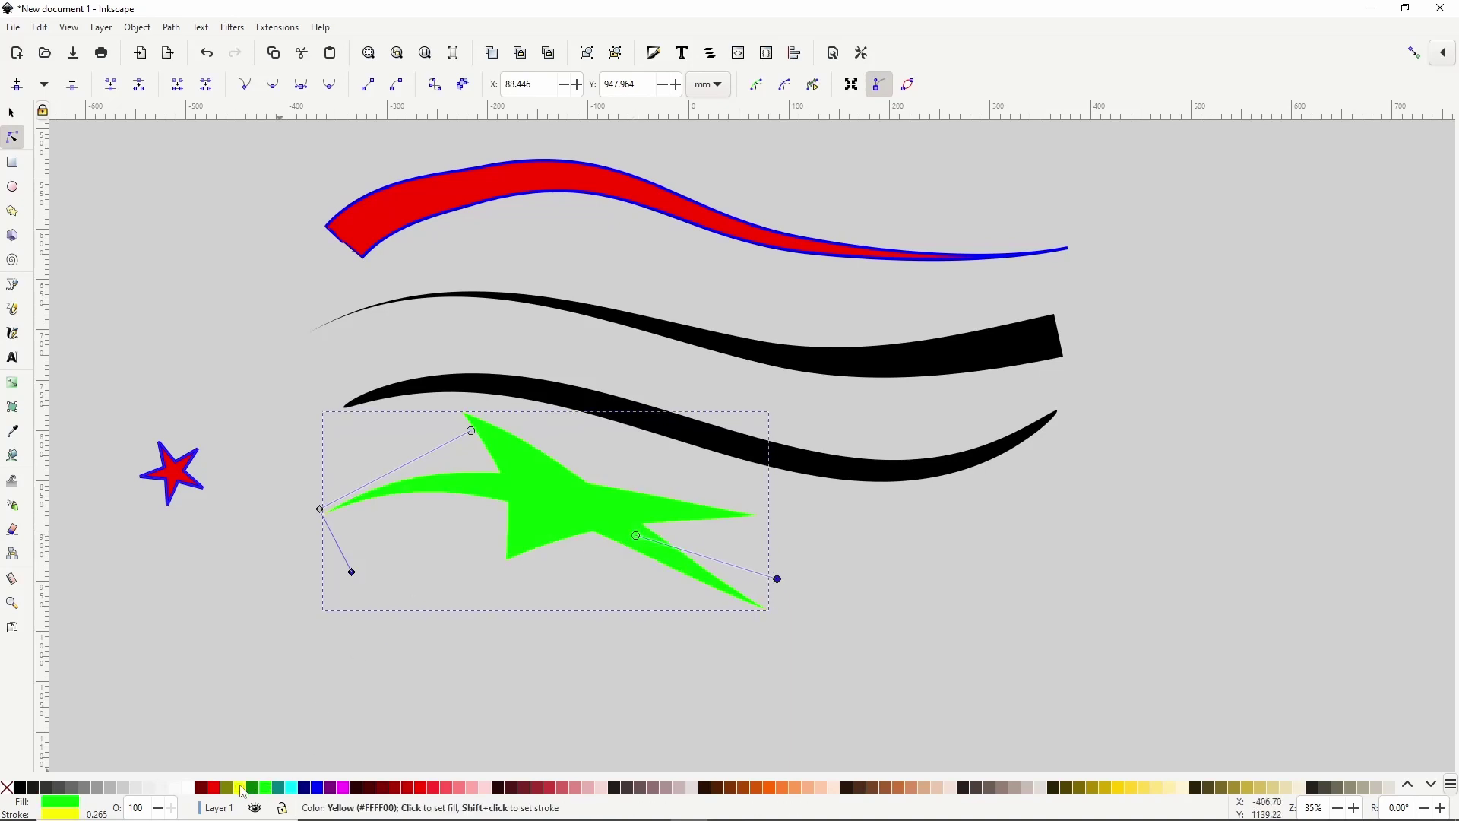
right_click(114, 815)
left_click(139, 681)
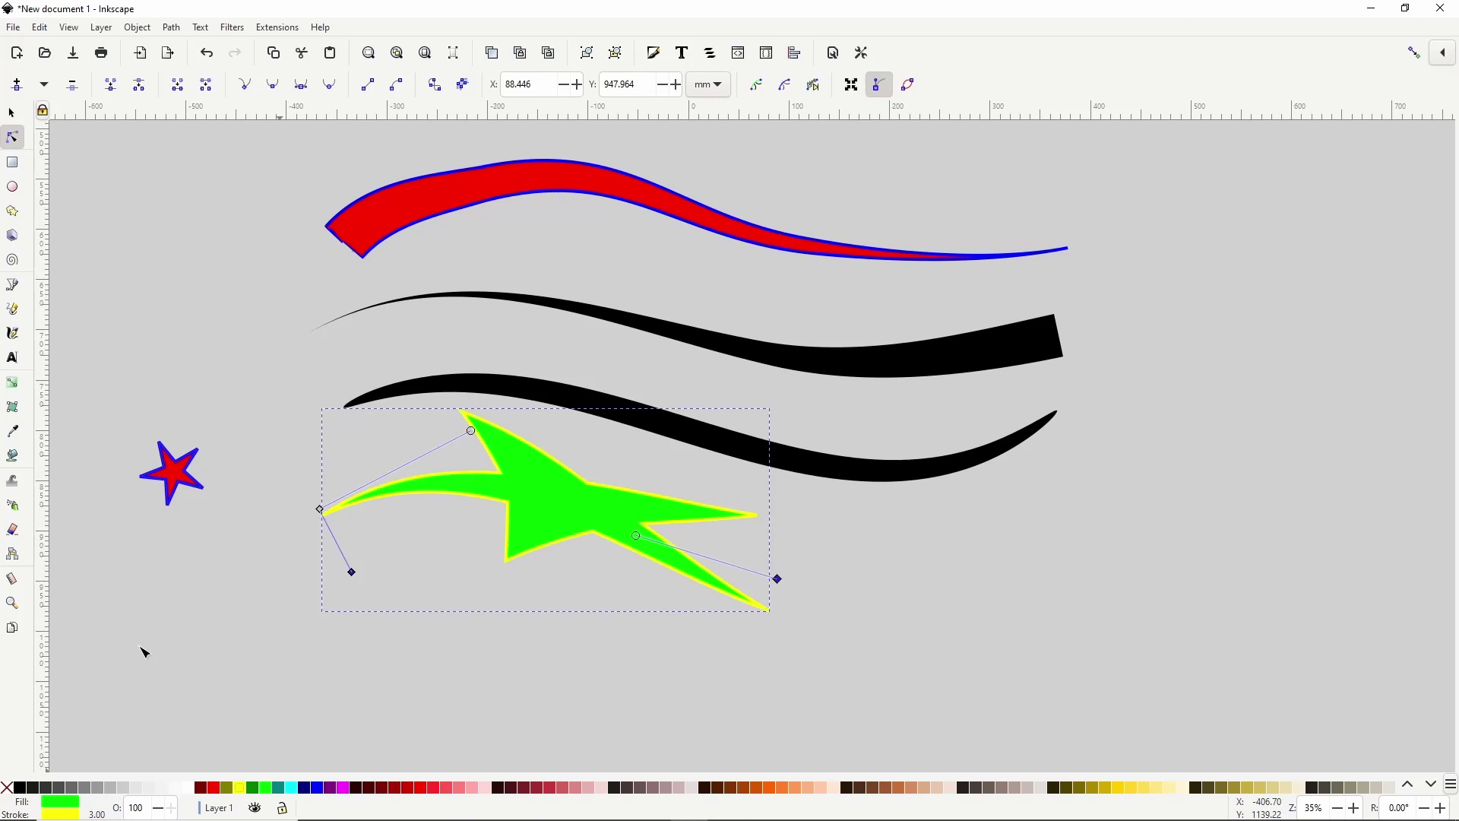
Draw another From clipboard star stroke to the right of the green one, with a magenta fill and a blue outline 4 wide
left_click(12, 309)
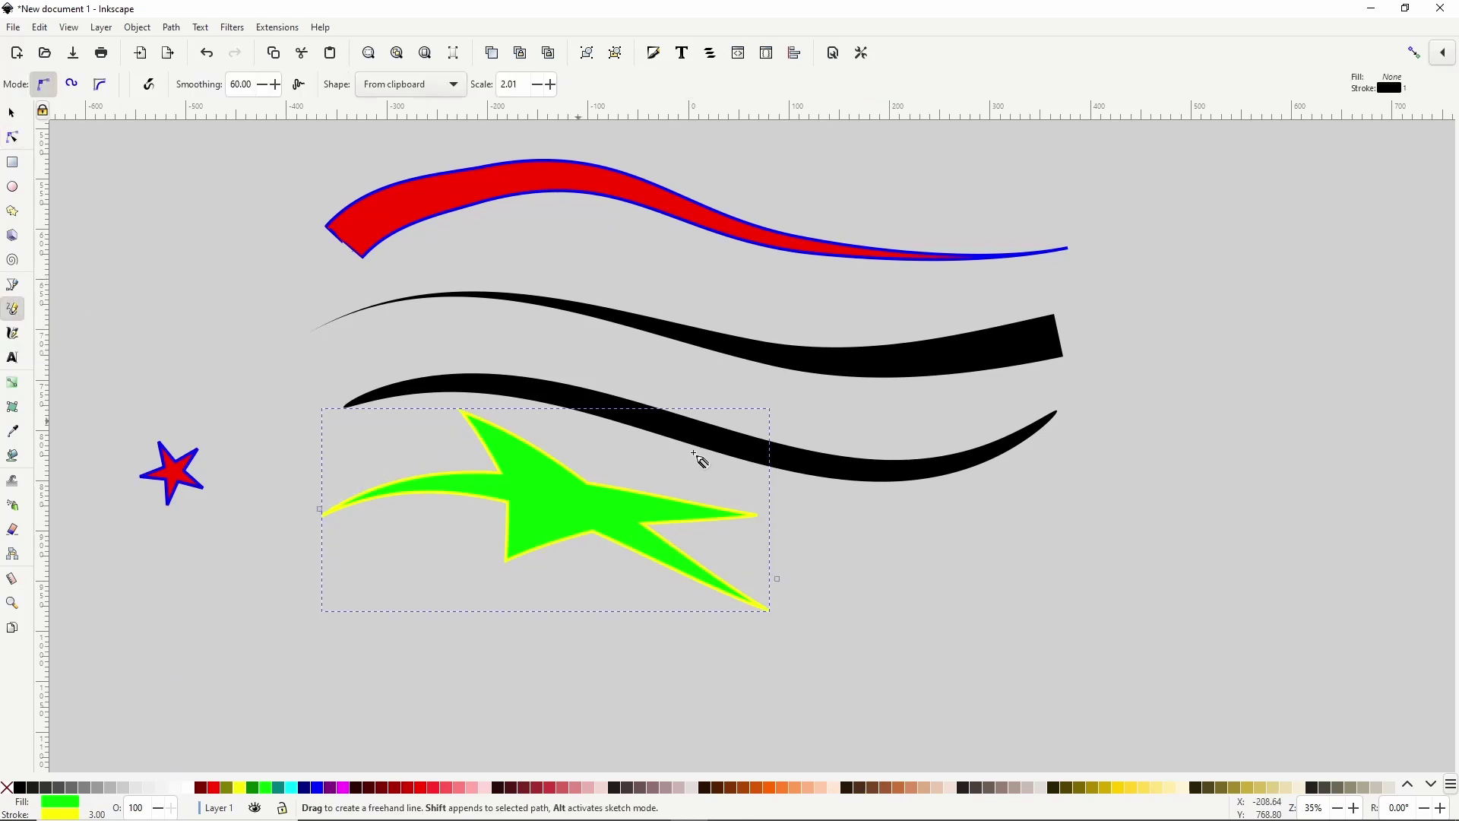
left_click_drag(846, 545, 1157, 553)
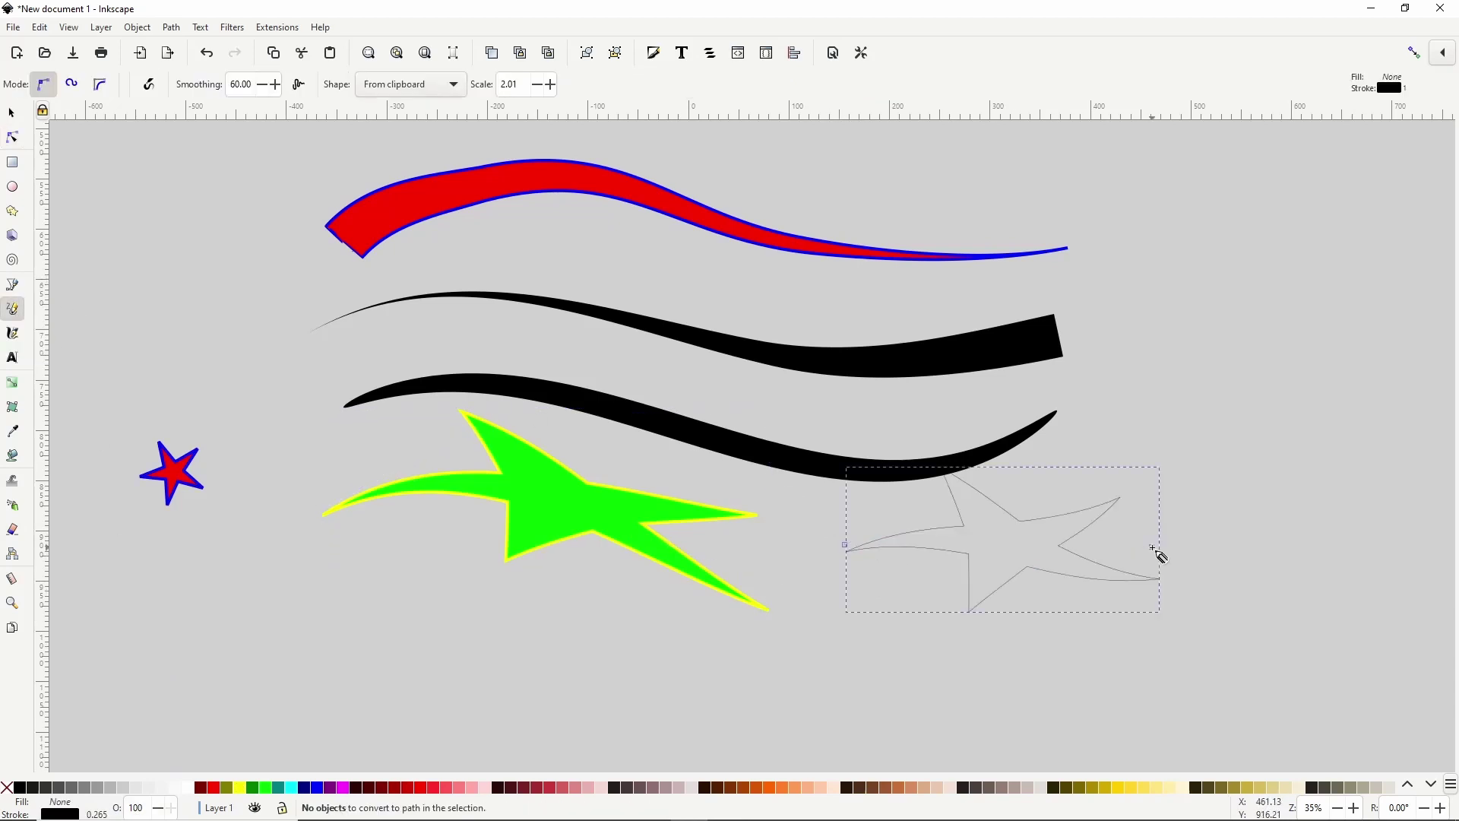
left_click(346, 788)
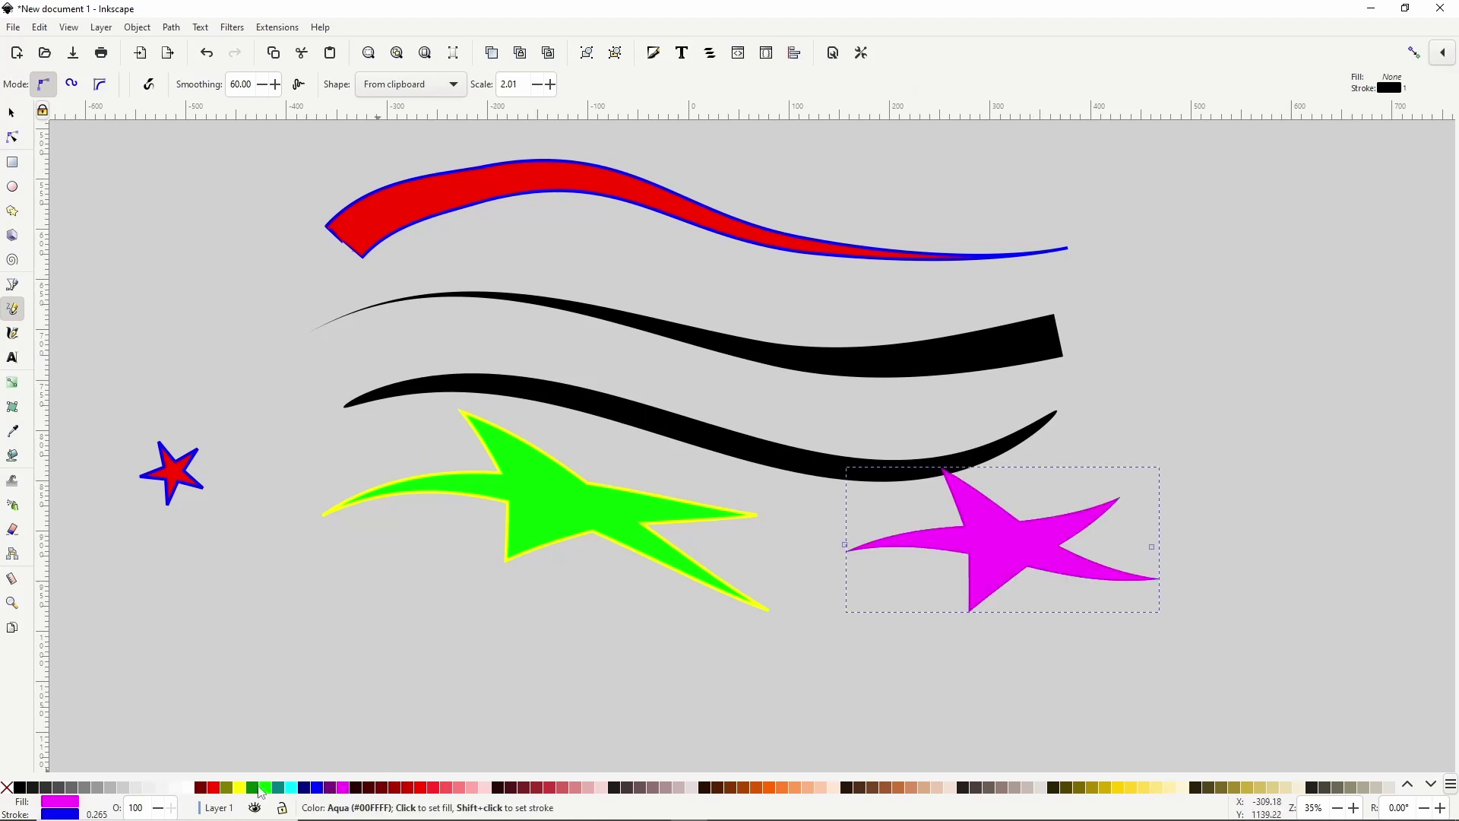
right_click(97, 815)
left_click(146, 637)
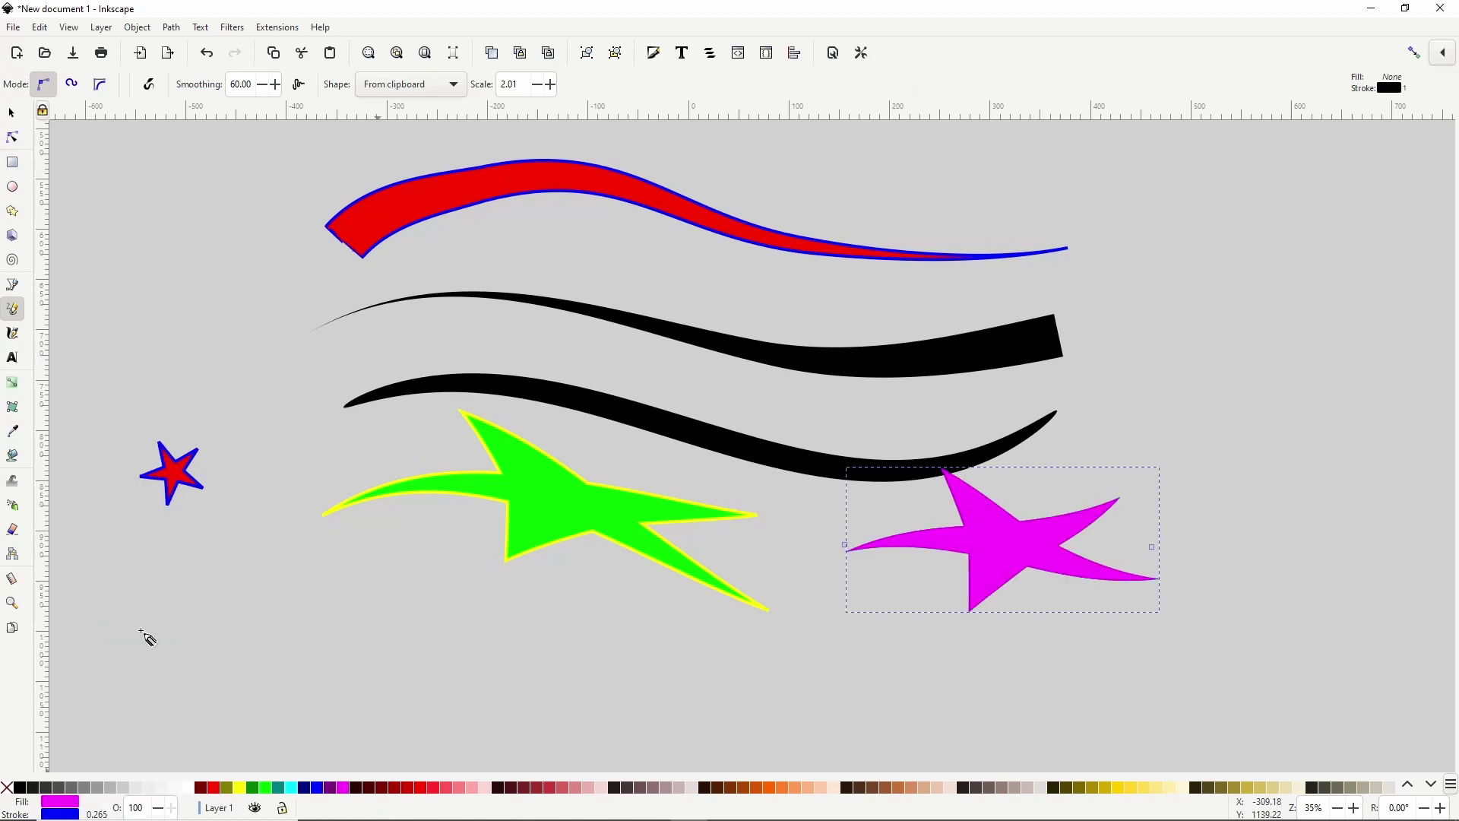
Set the Pencil tool's style of new objects to Last used style in the preferences
left_click(862, 55)
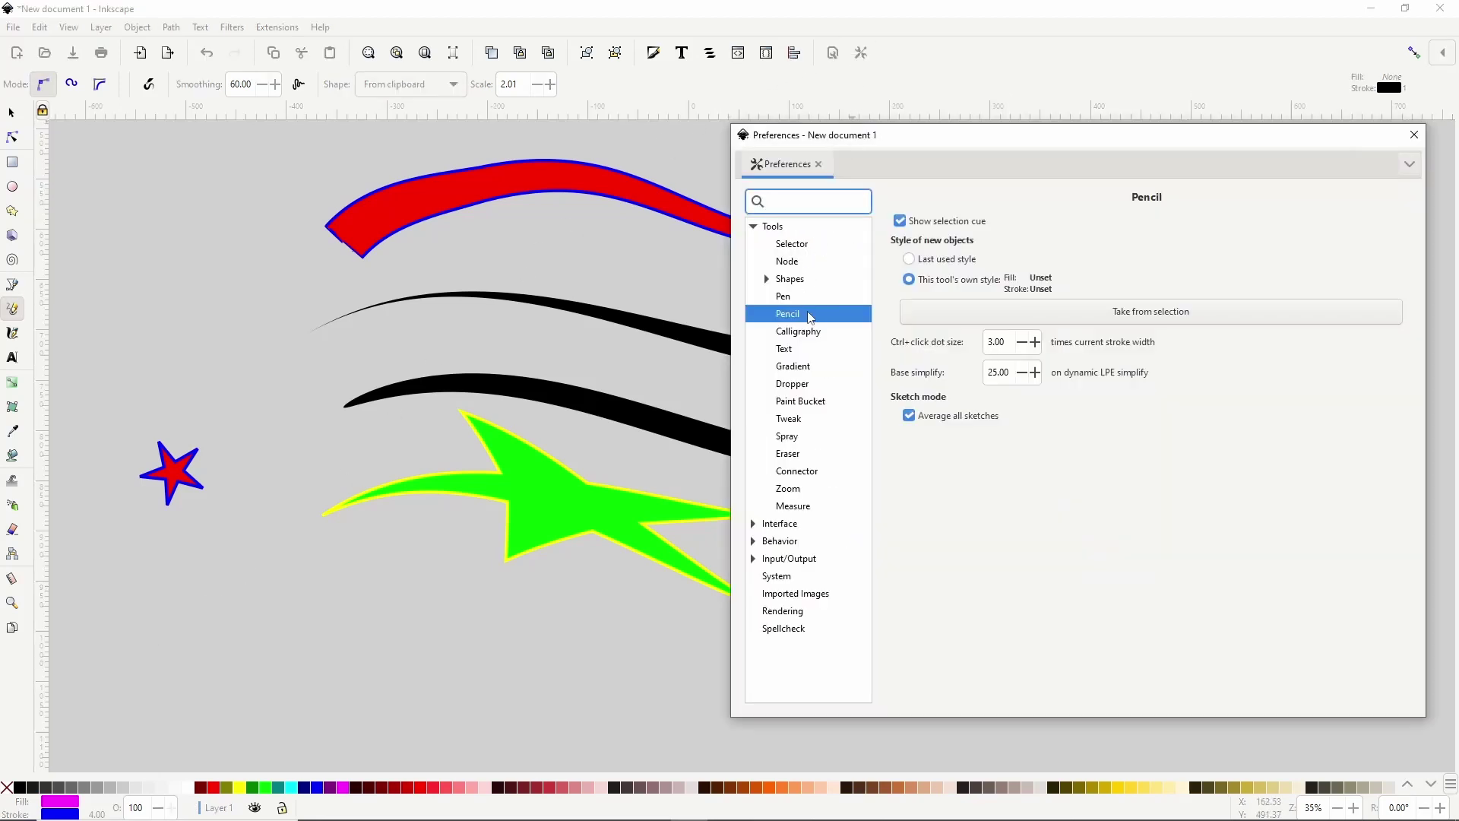
left_click(918, 261)
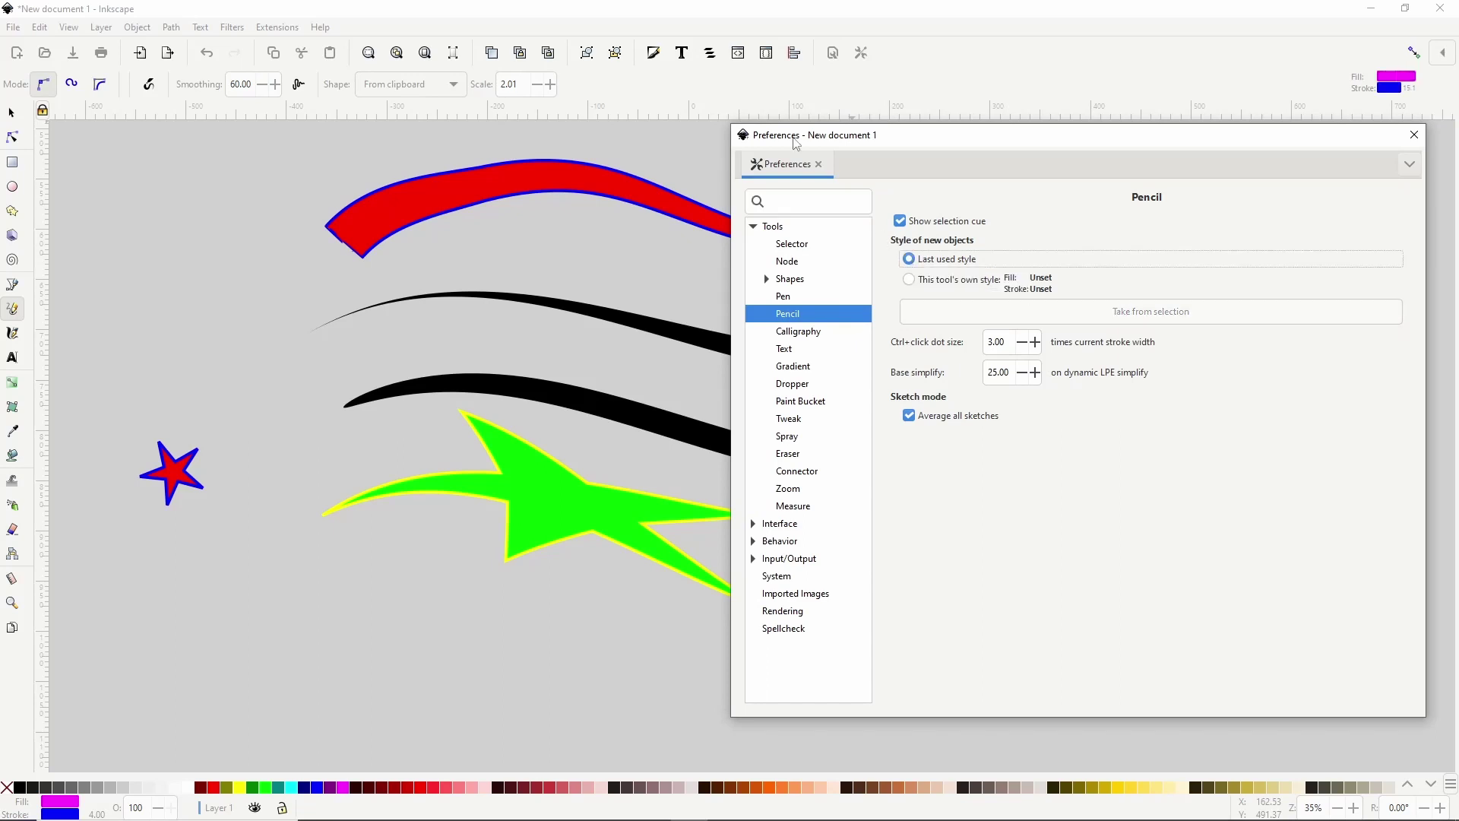
left_click_drag(796, 144, 1357, 161)
Draw a star stroke below the green one, fill it with aqua, and draw a second star stroke to its right
scroll(729, 525, "down", 4)
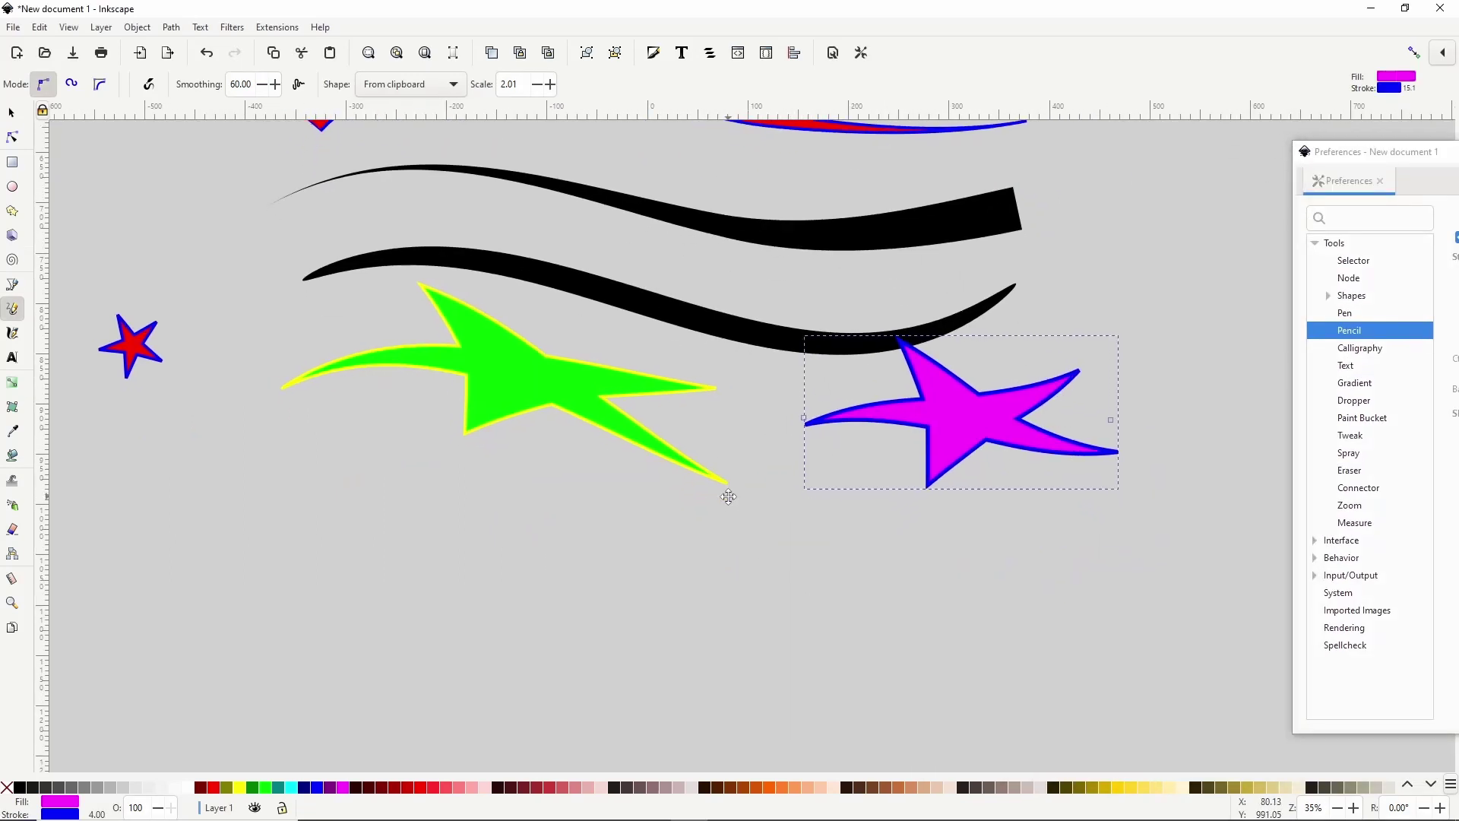
mouse_move(365, 535)
left_mouse_down()
mouse_move(438, 521)
mouse_move(612, 547)
left_mouse_up()
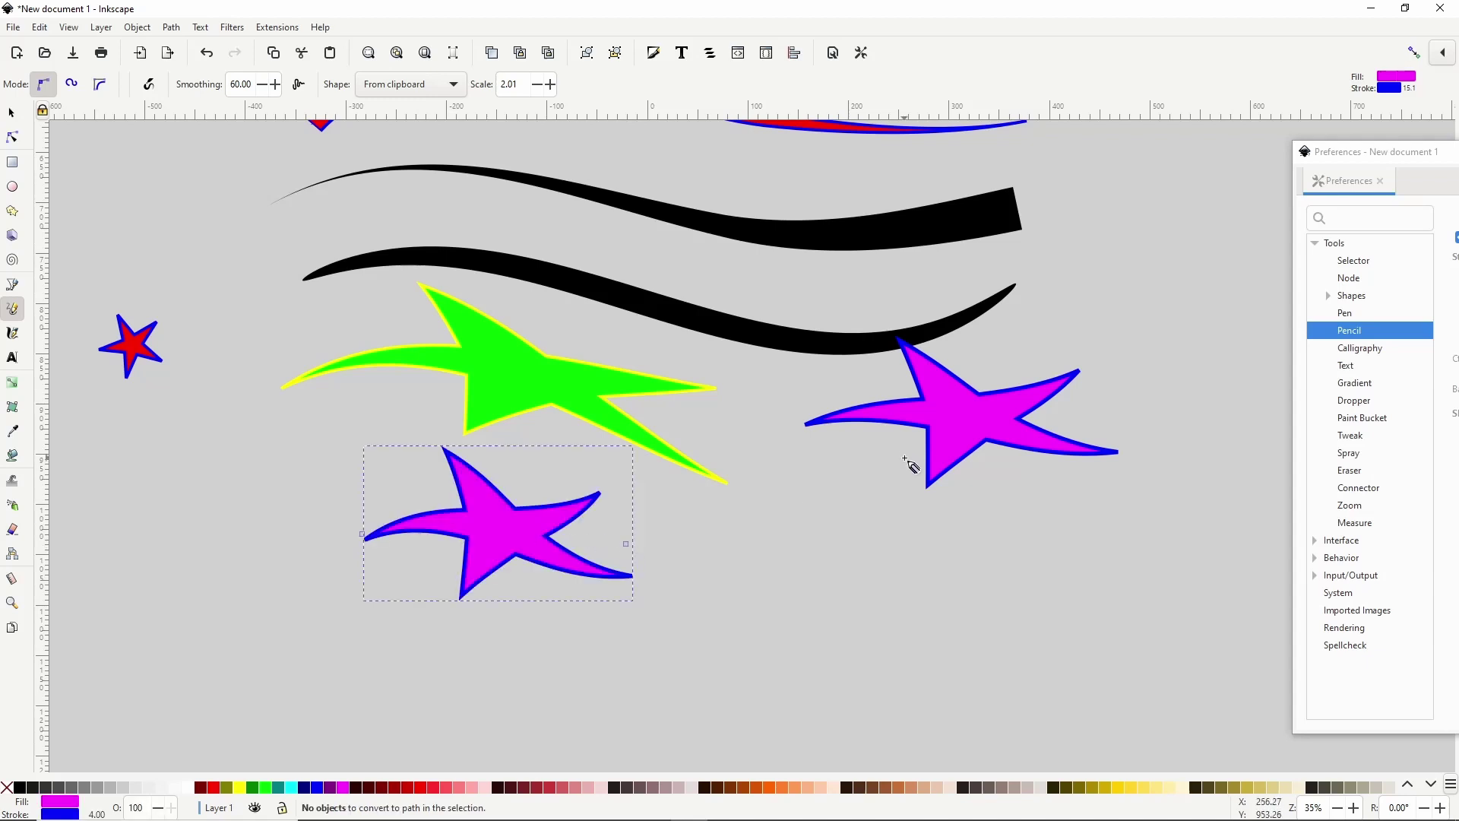
left_click(291, 788)
left_click_drag(703, 537, 894, 532)
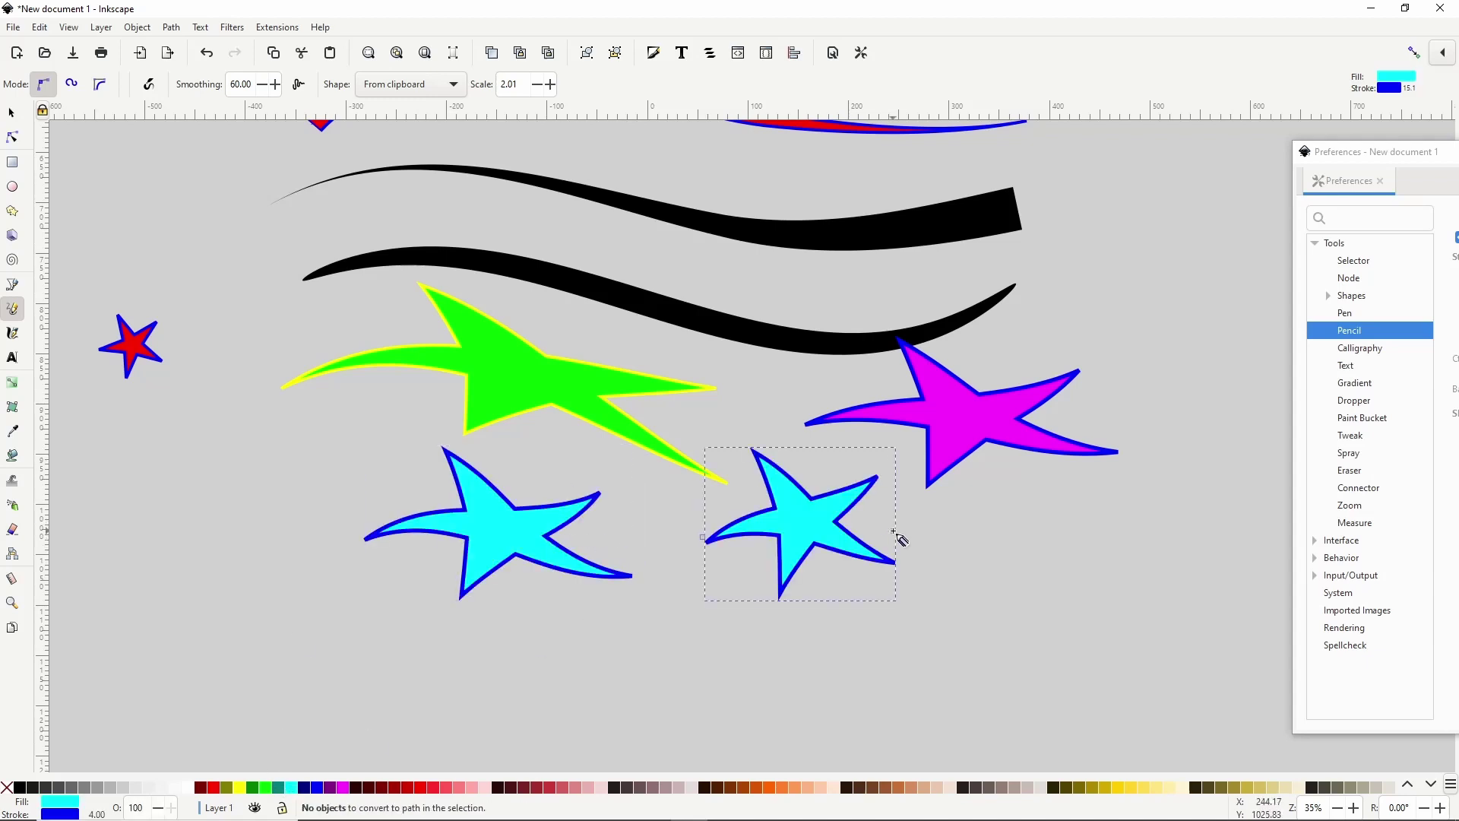
Switch the Pencil preferences back to the tool's own style and draw another star stroke below the magenta one
left_click_drag(1354, 158, 1085, 154)
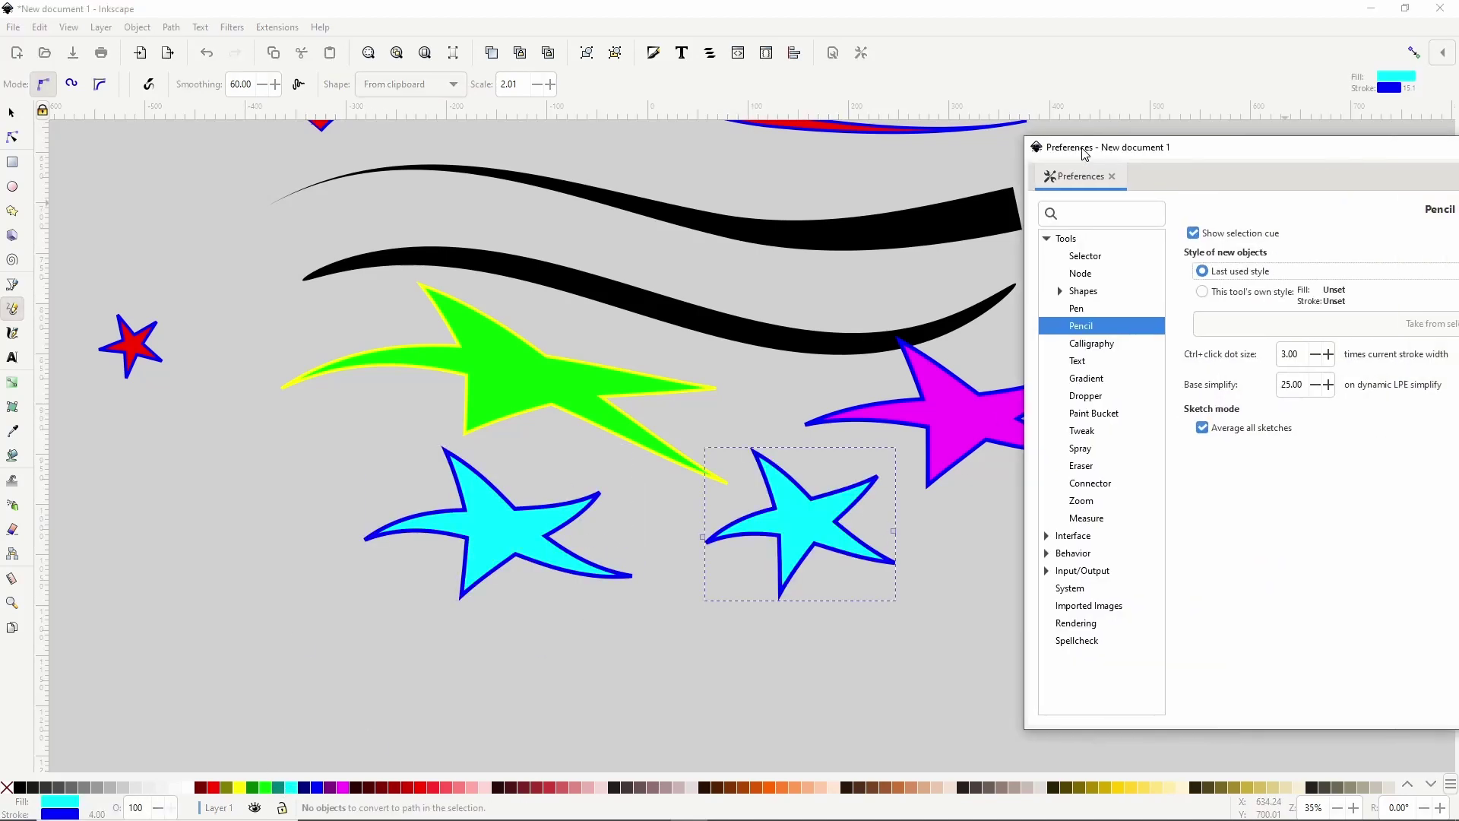
left_click(1203, 291)
left_click_drag(1217, 147, 843, 147)
left_click(1348, 142)
left_click_drag(981, 544, 1235, 555)
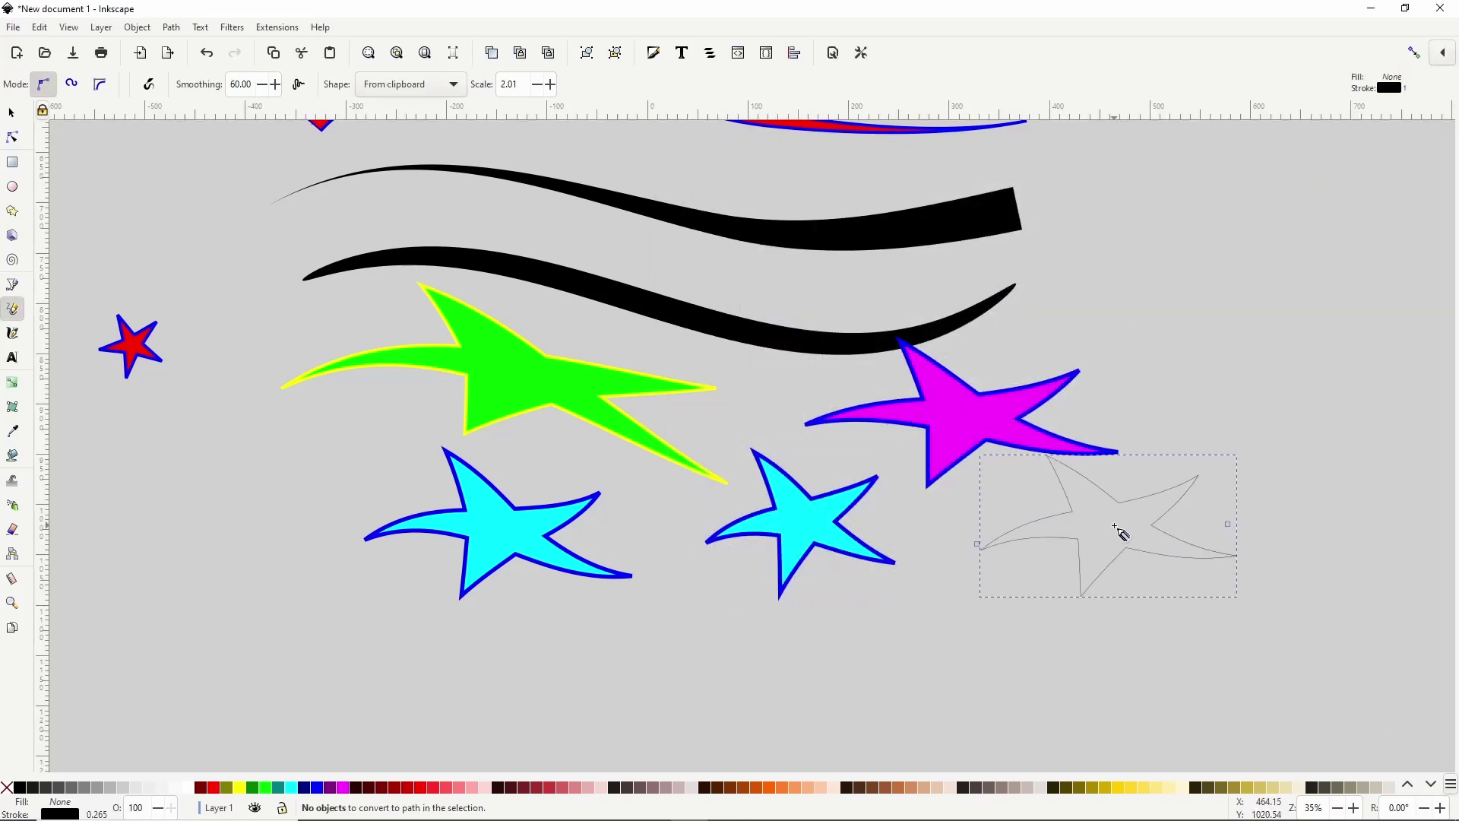
Draw a wavy stroke with the Bend from clipboard shape below the first aqua star and fill it with yellow
left_click(430, 86)
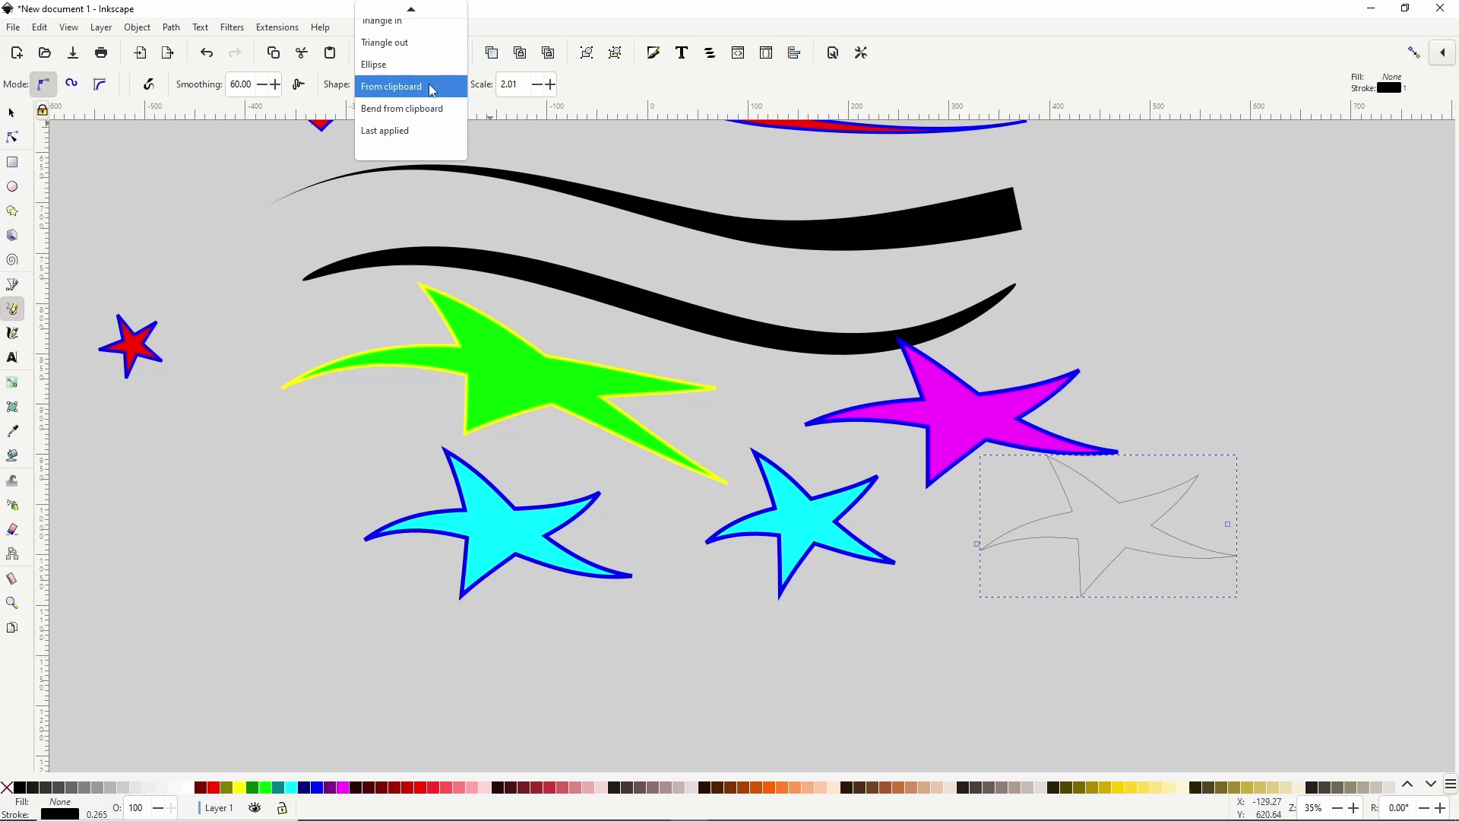
left_click(430, 108)
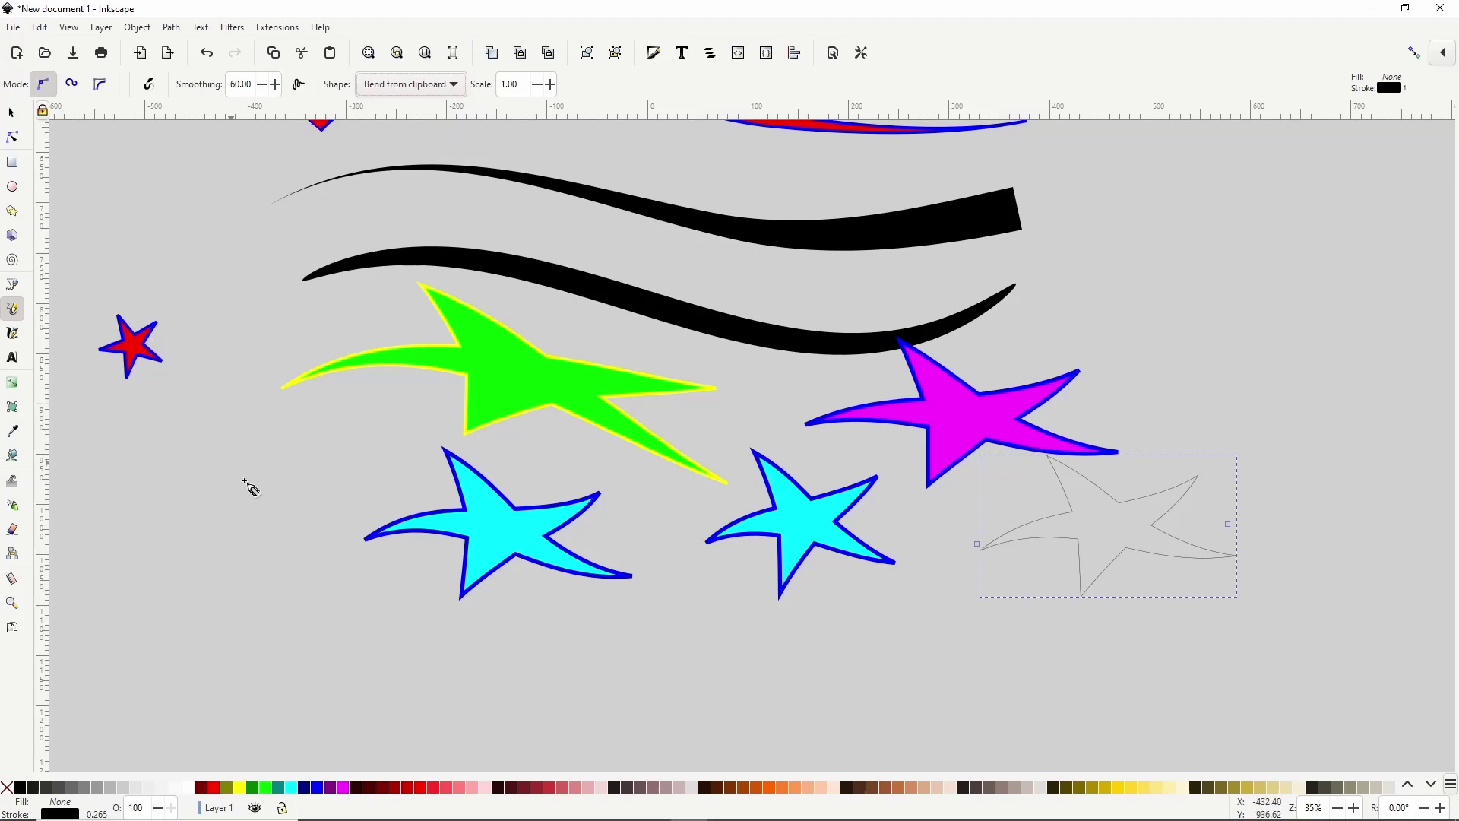
left_click_drag(274, 502, 317, 403)
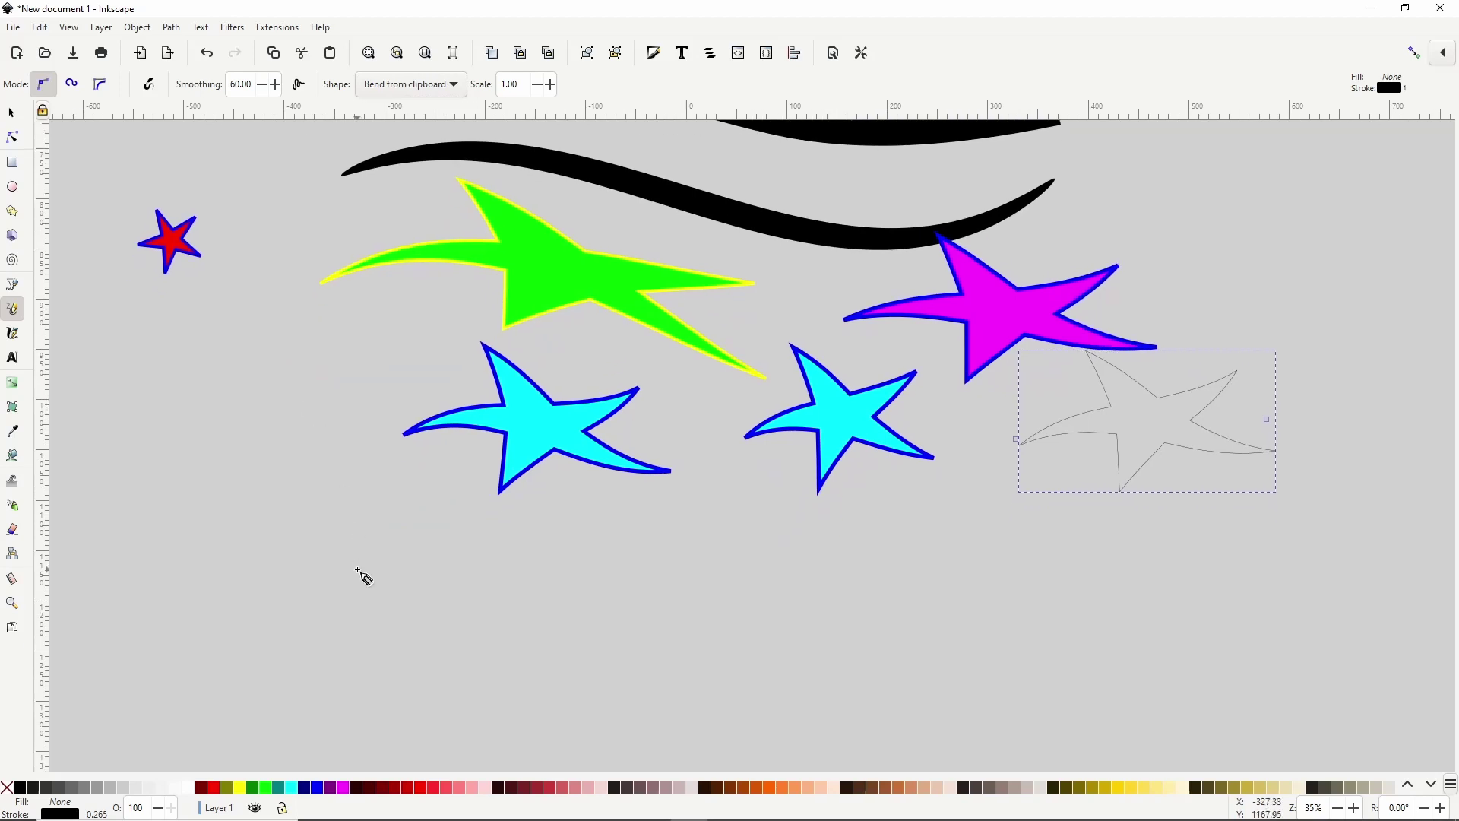
left_click_drag(358, 572, 652, 587)
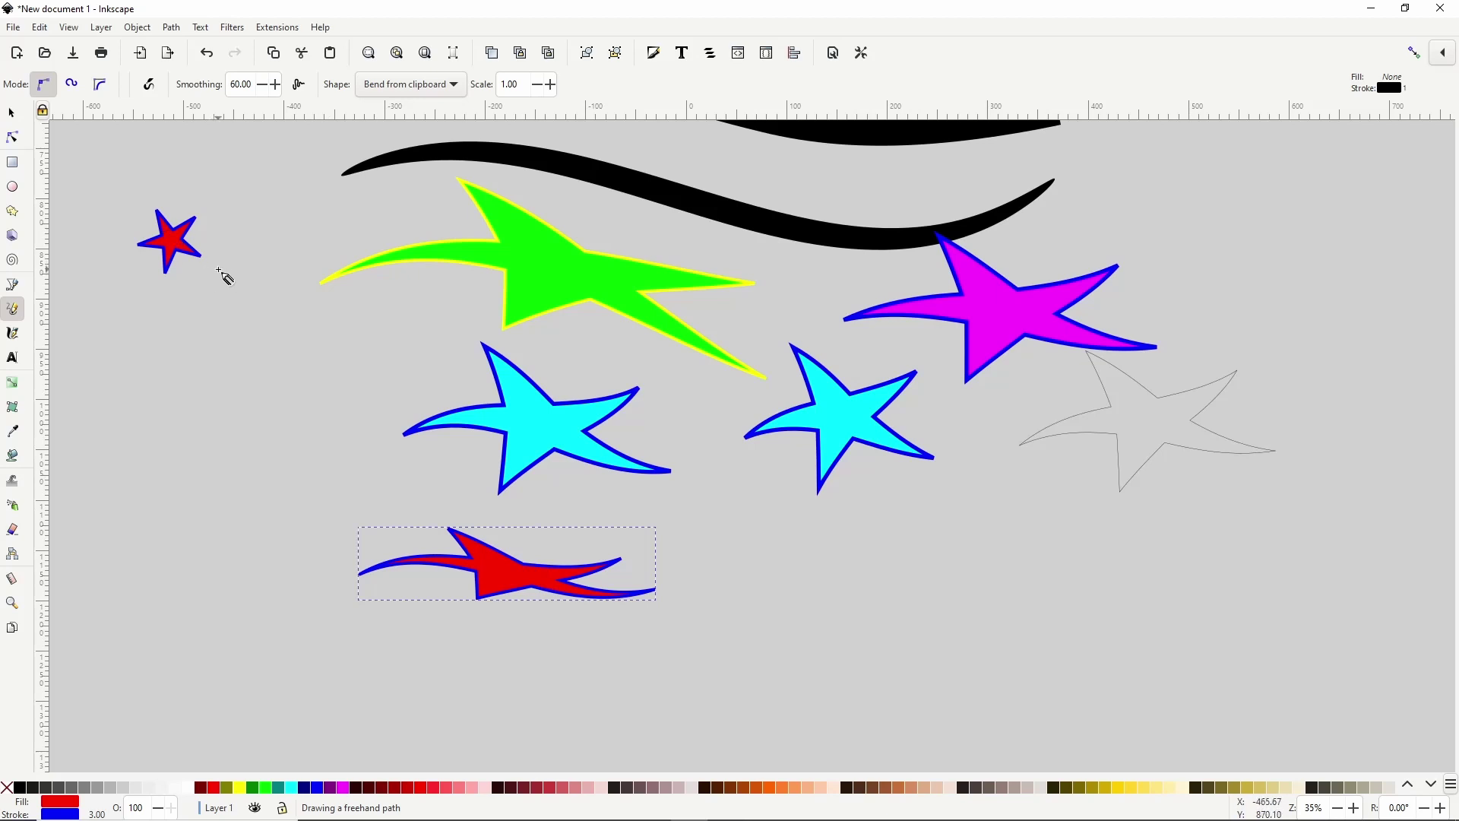
left_click(247, 789)
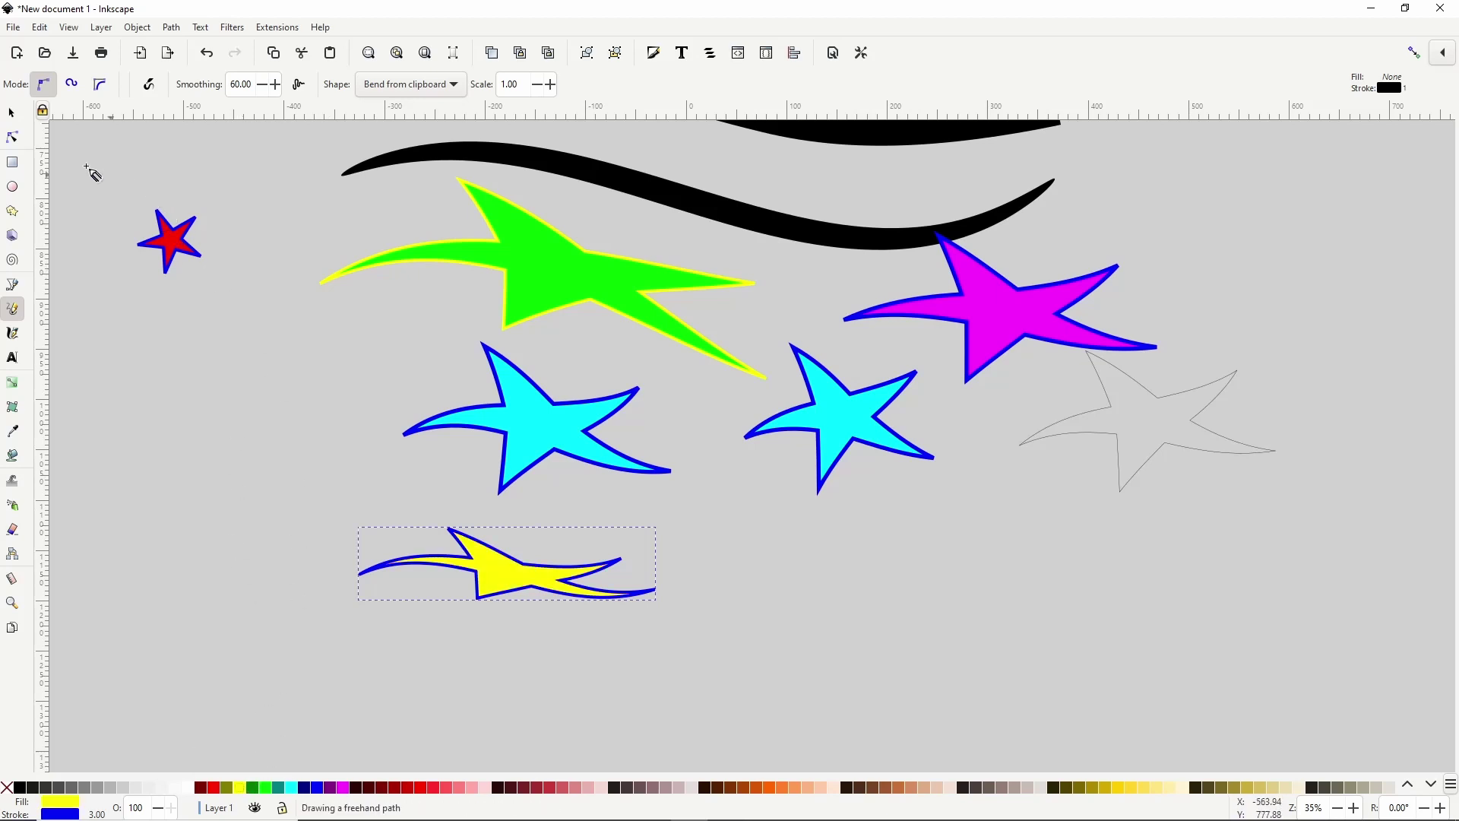
Reshape the yellow bent stroke by adjusting the tip and inner radius handles at its source star with the Node tool
left_click(12, 137)
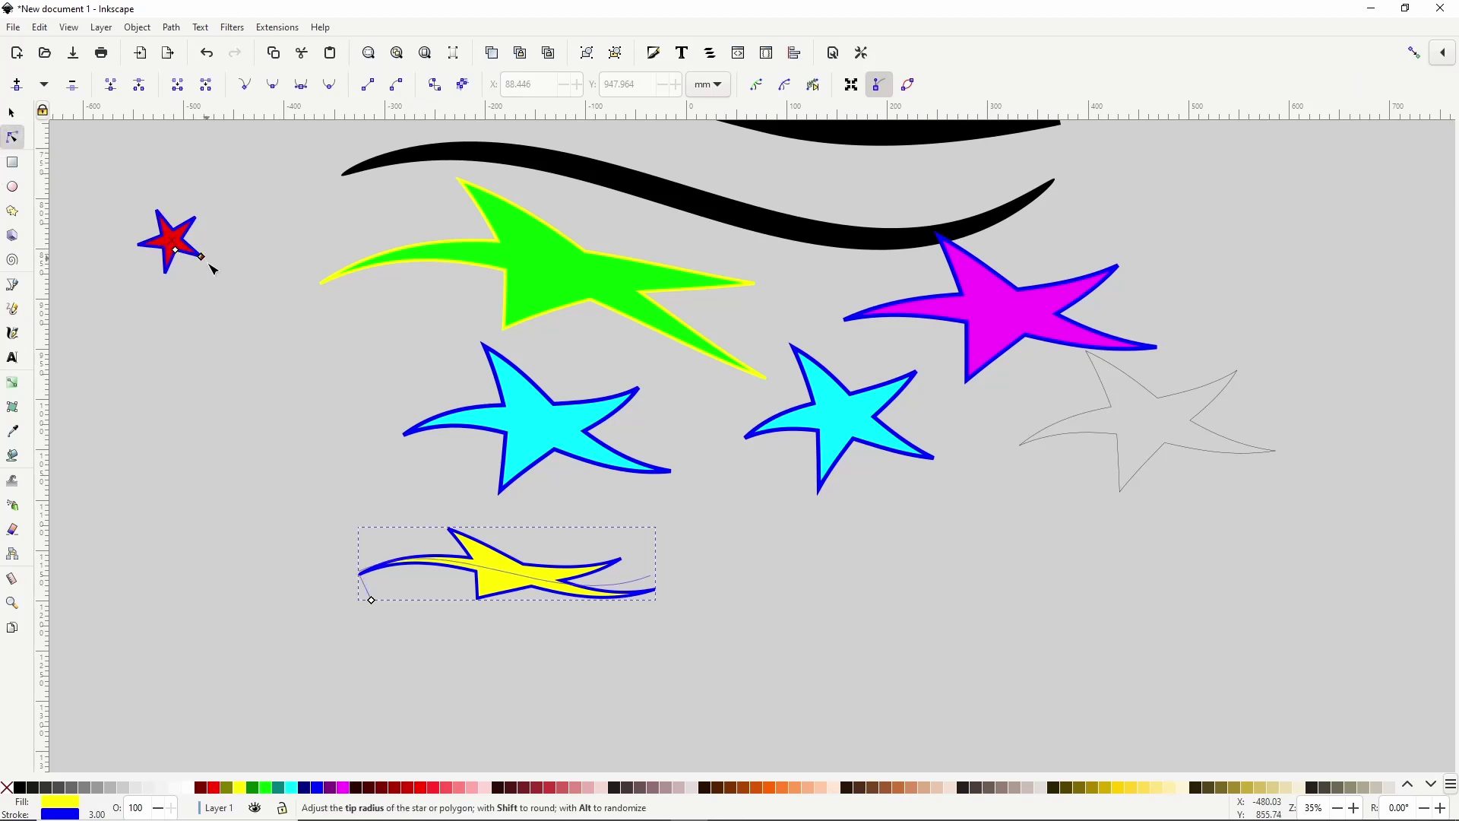
key("ctrl+z")
key("ctrl+z")
key("ctrl+z")
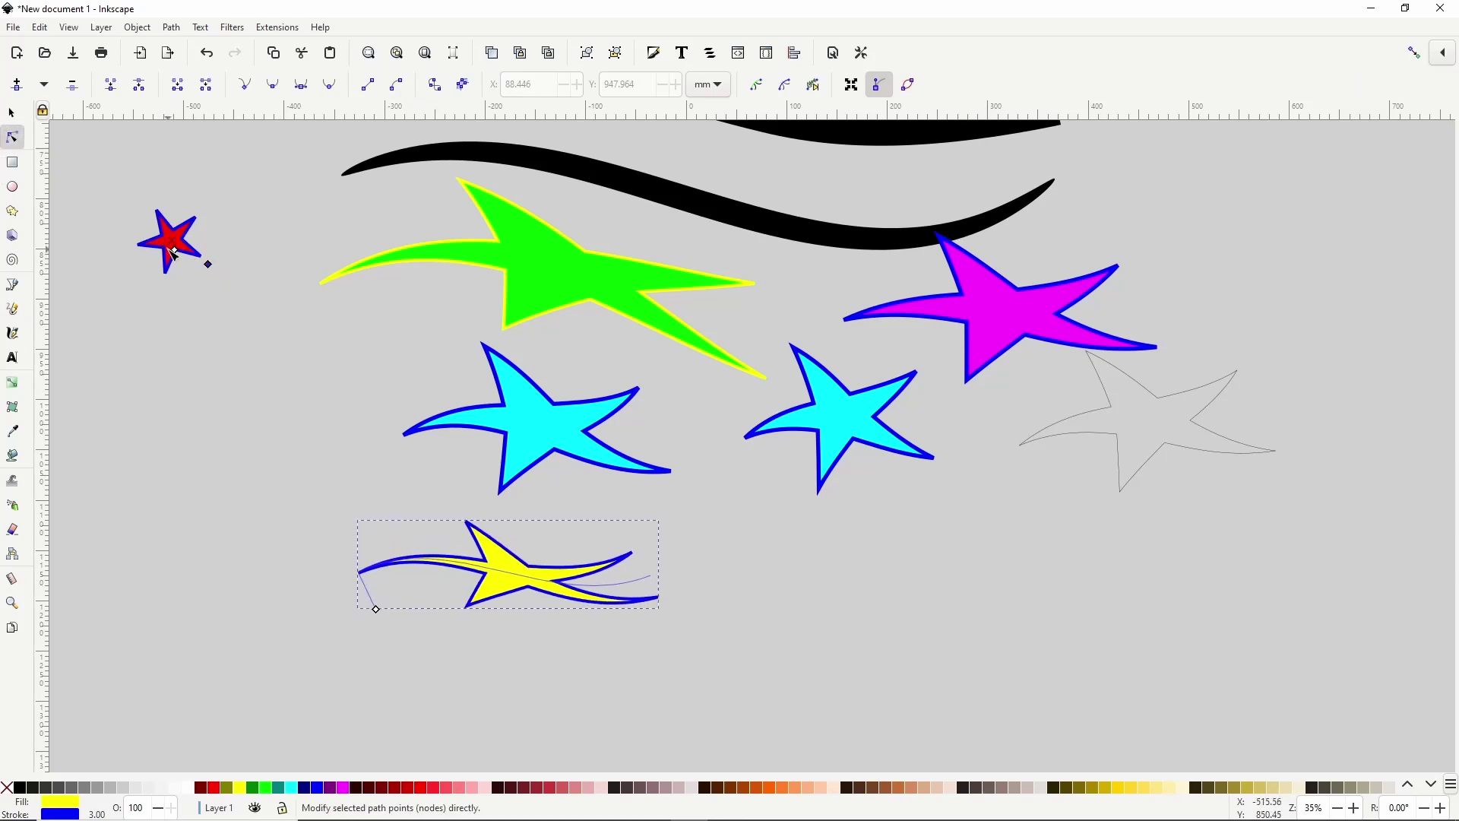
key("ctrl+z")
key("ctrl+z")
key("ctrl+z")
key("ctrl+z")
key("ctrl+z")
key("ctrl+z")
key("ctrl+z")
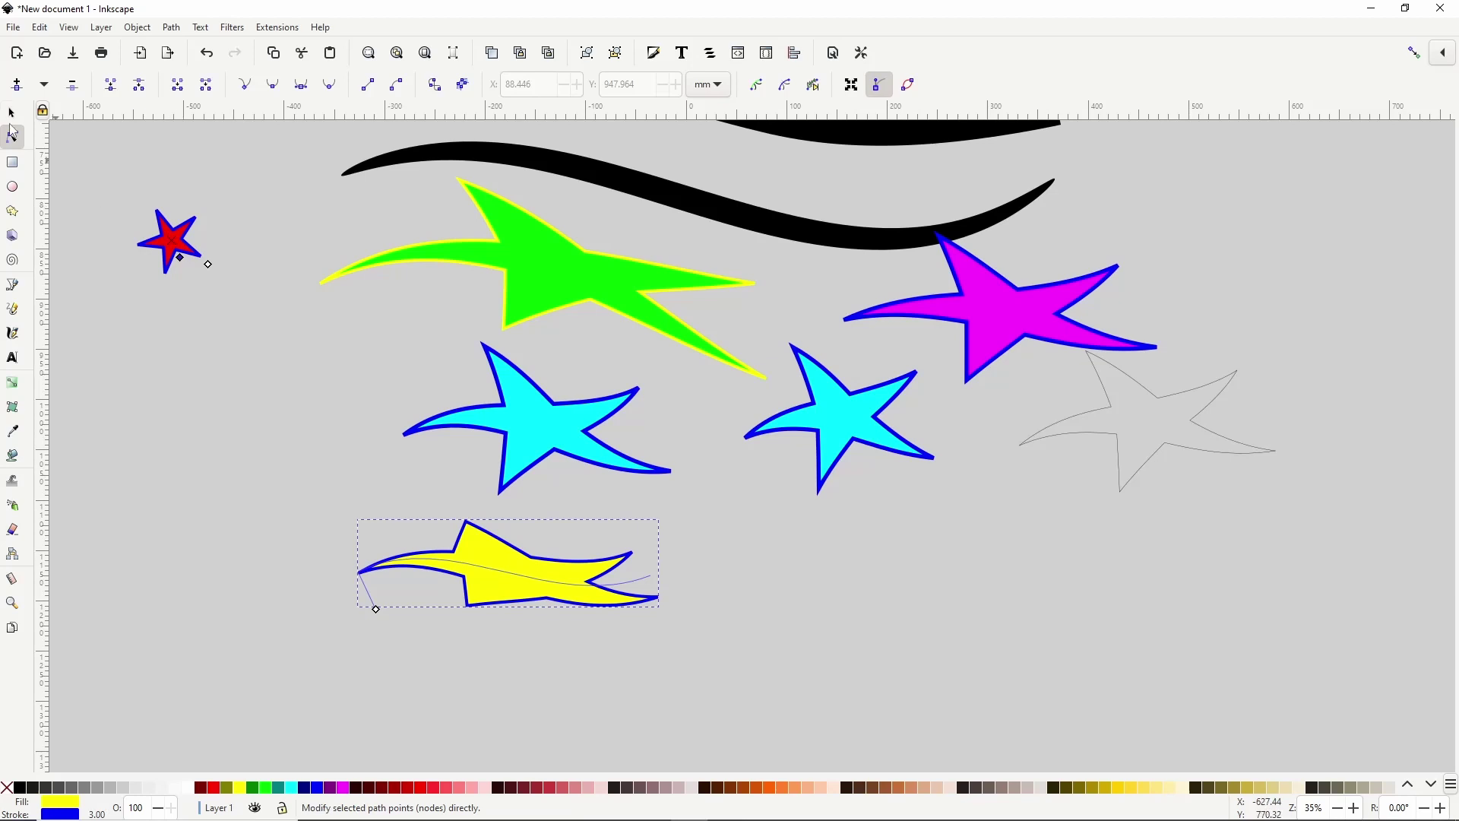
Delete the original small red star
left_click(11, 113)
left_click(176, 245)
key("Delete")
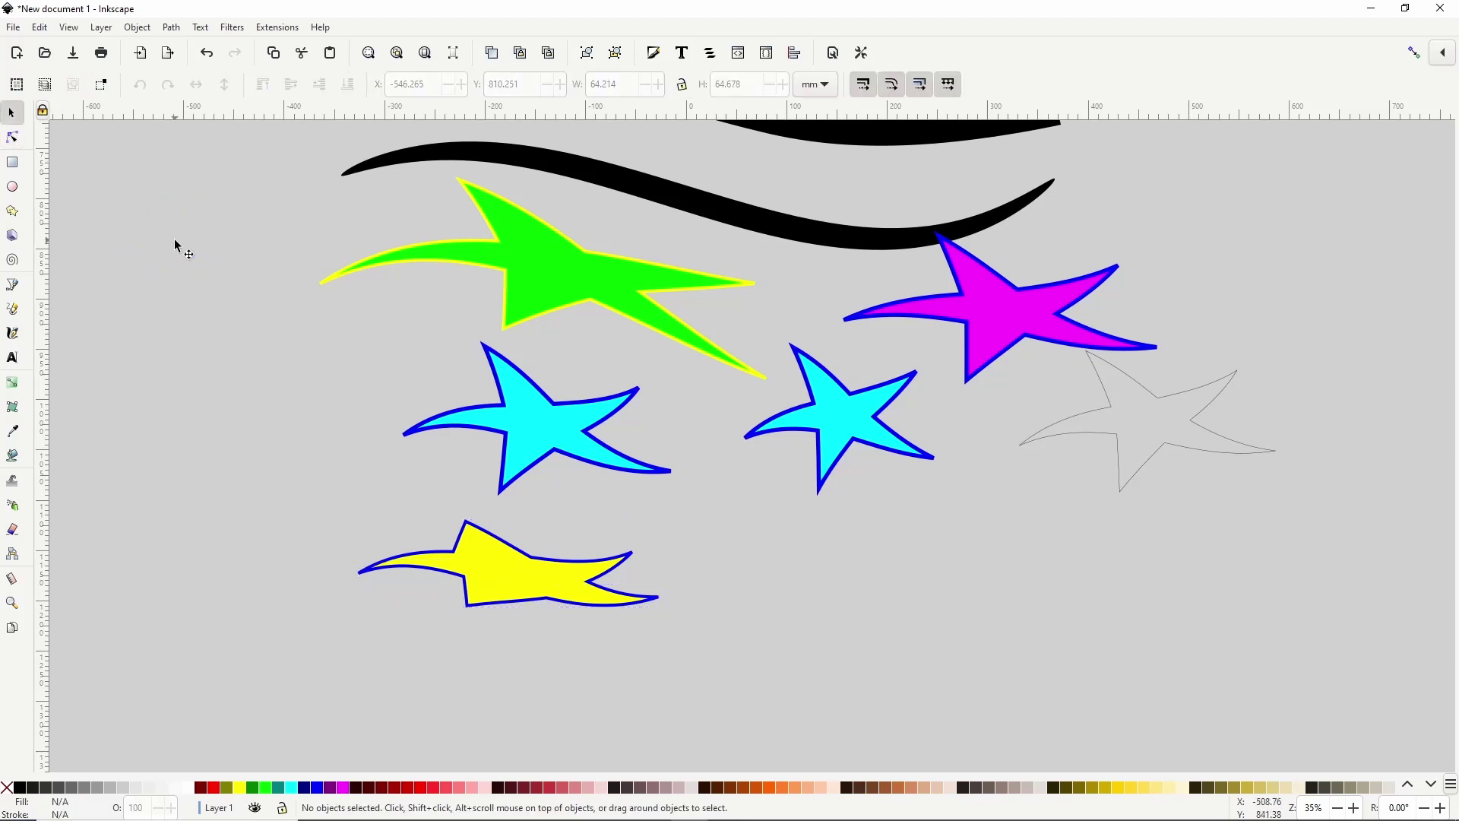
Adjust the star tip handle and the width handle of the yellow bent stroke with the Node tool
left_click(12, 138)
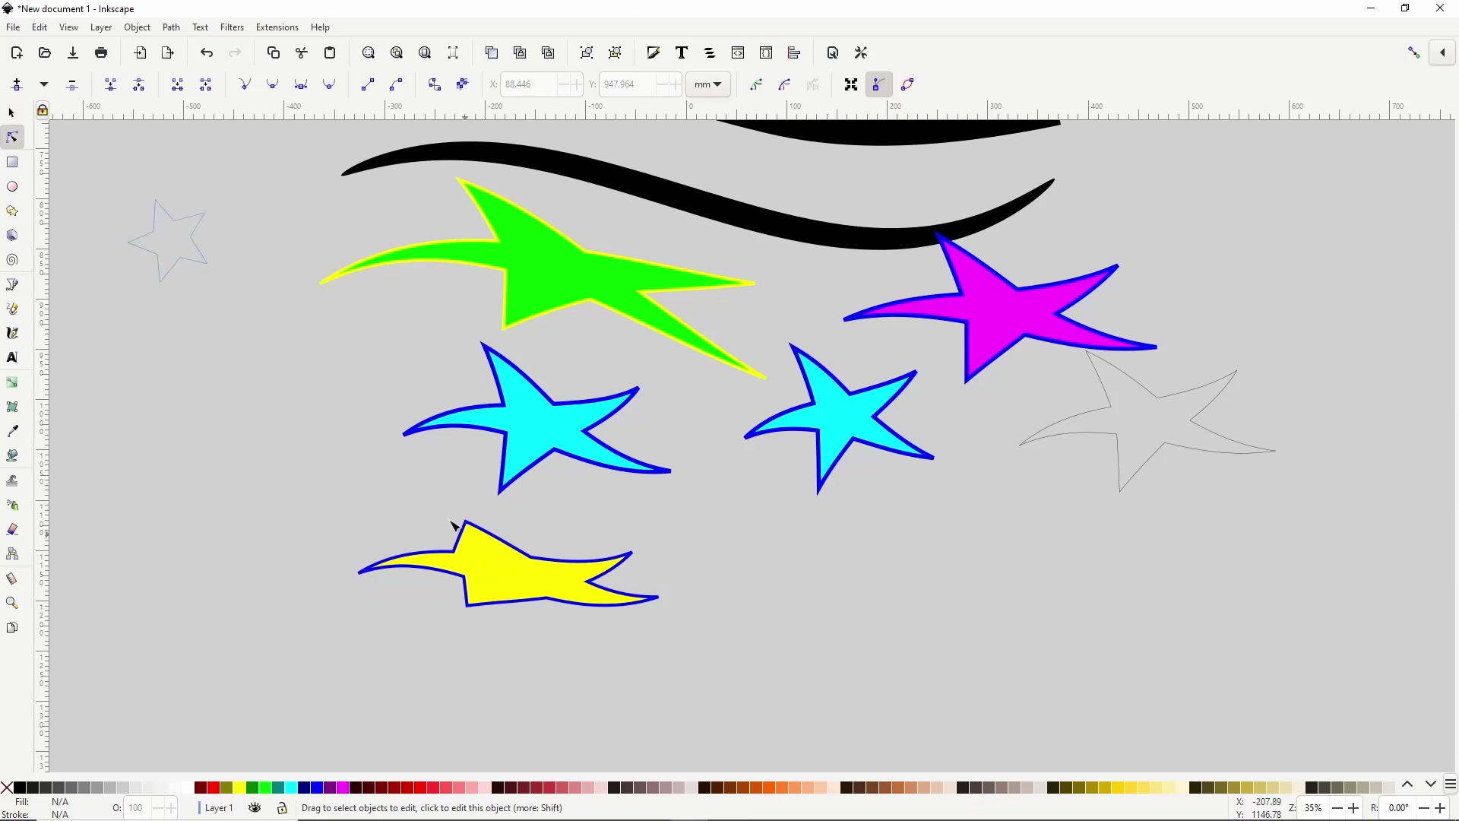
left_click(488, 567)
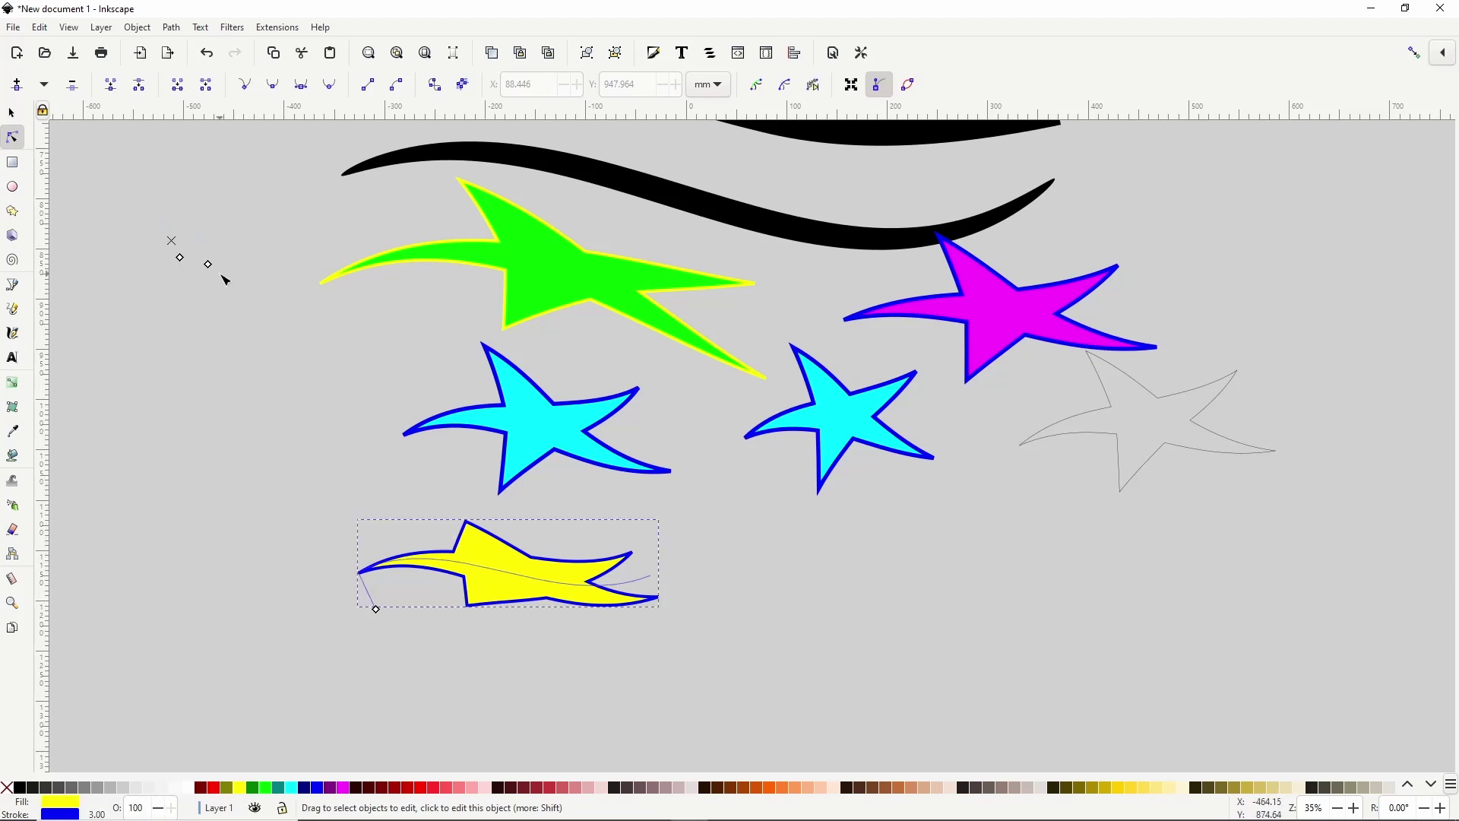
left_click_drag(207, 264, 210, 270)
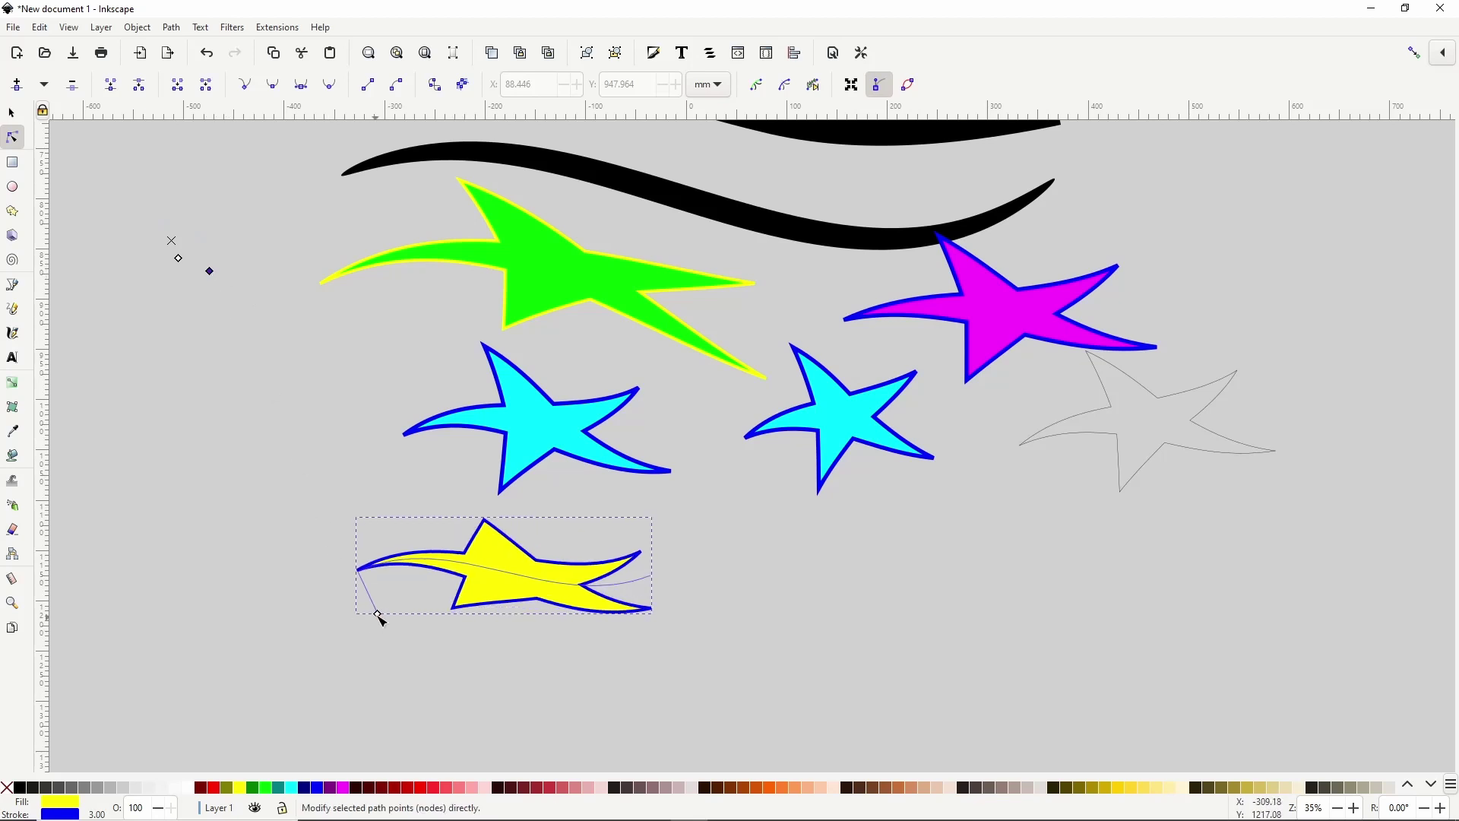
left_click_drag(379, 617, 383, 621)
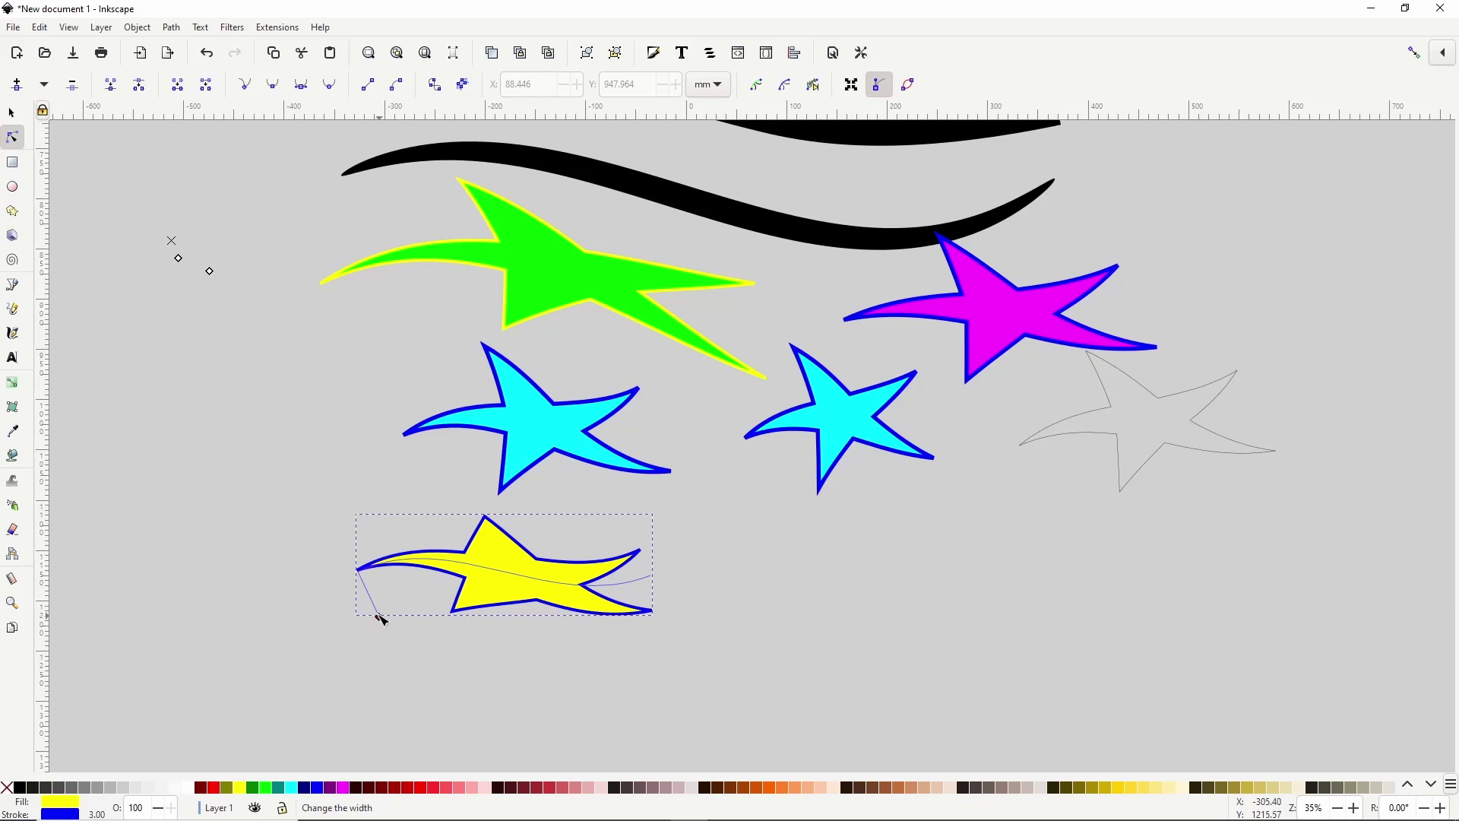
Draw a small yellow rectangle with a blue outline and, beside it, a lime ellipse with a red outline
key("r")
left_click_drag(114, 278, 212, 318)
left_click(13, 188)
left_click(267, 791)
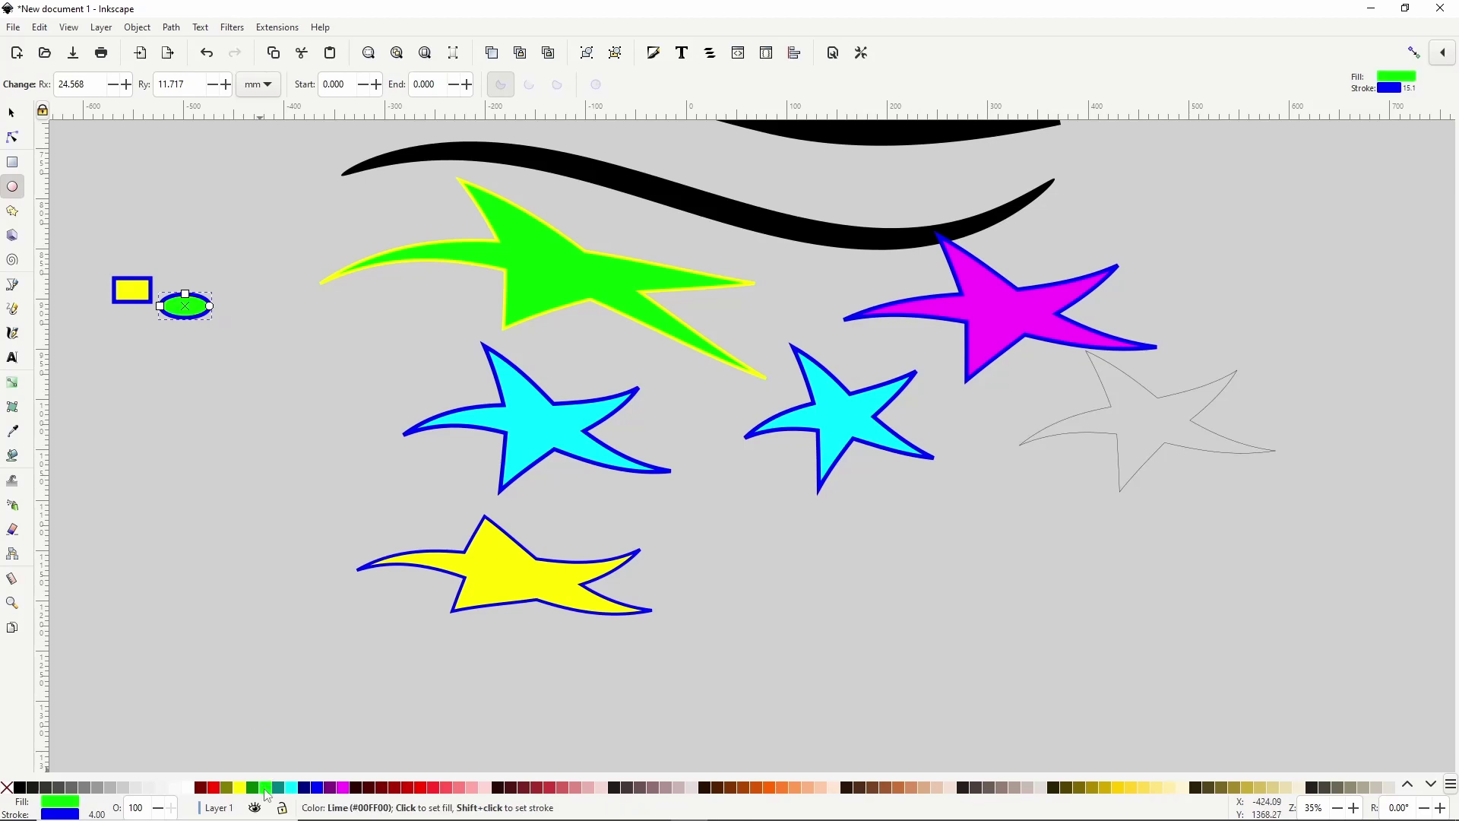
left_click(214, 788, "shift")
Group the small rectangle and ellipse and copy the group to the clipboard
left_click(13, 113)
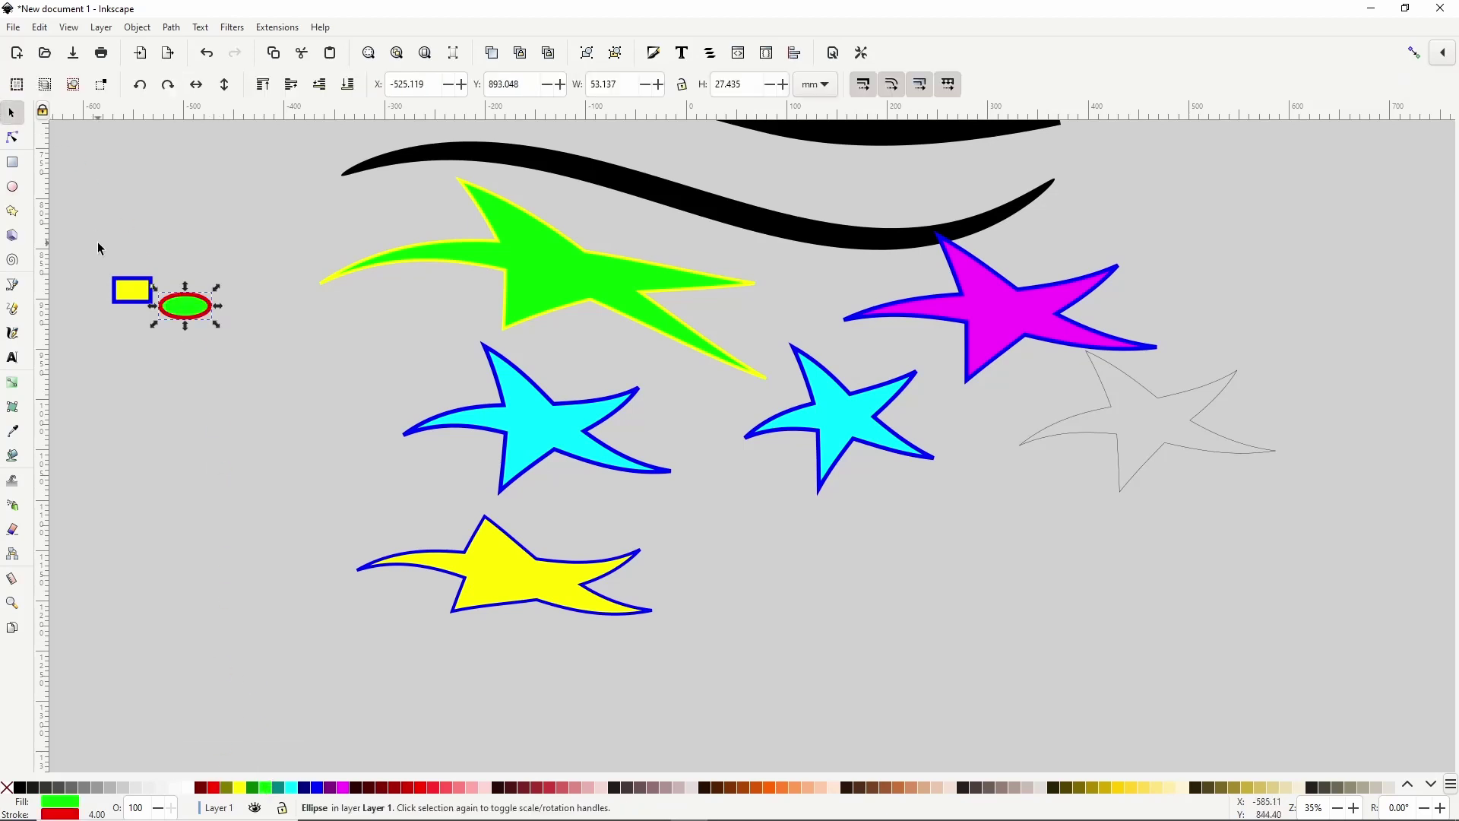
left_click_drag(99, 248, 250, 378)
right_click(202, 309)
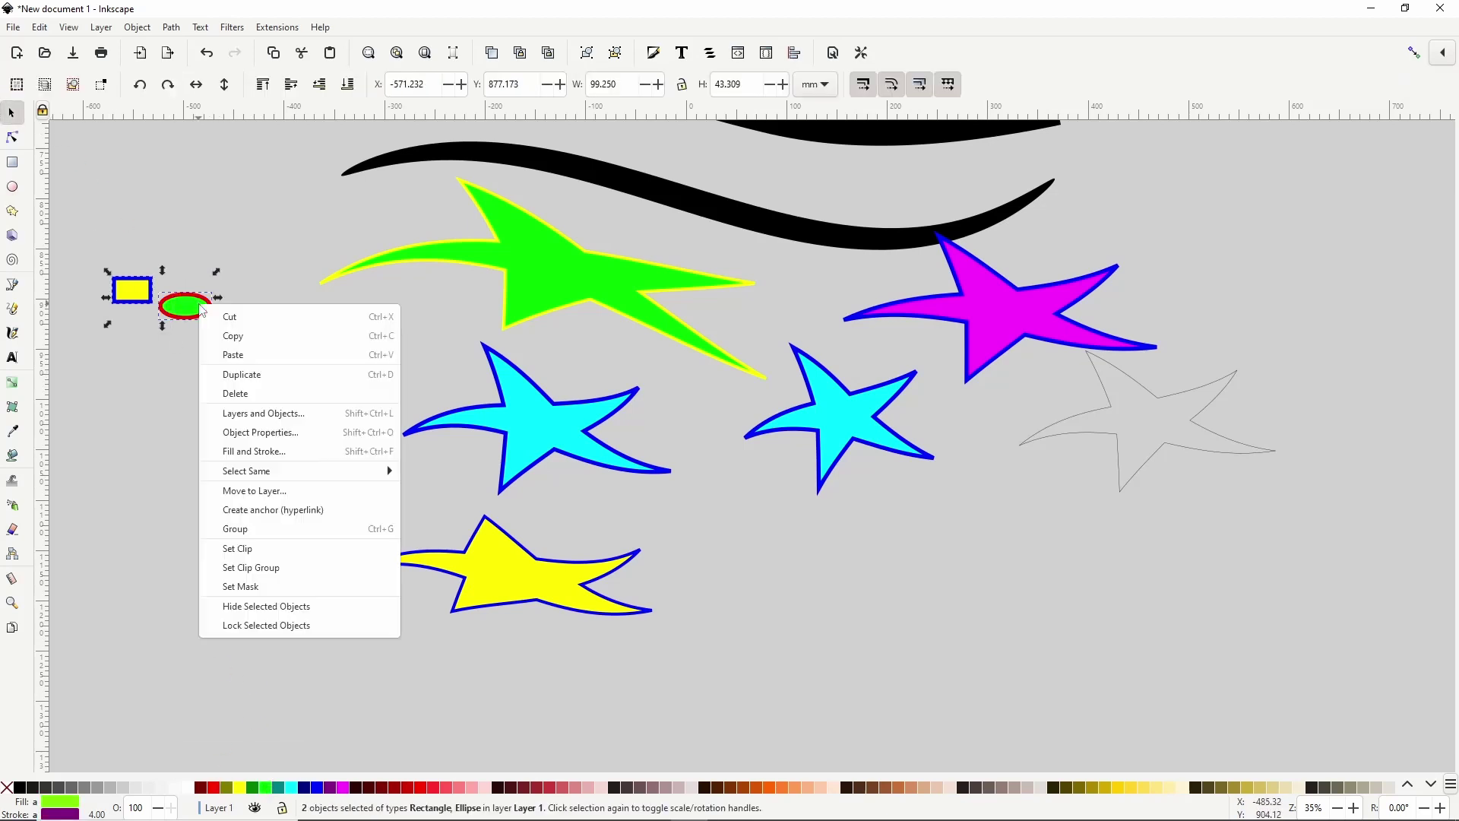
left_click(245, 528)
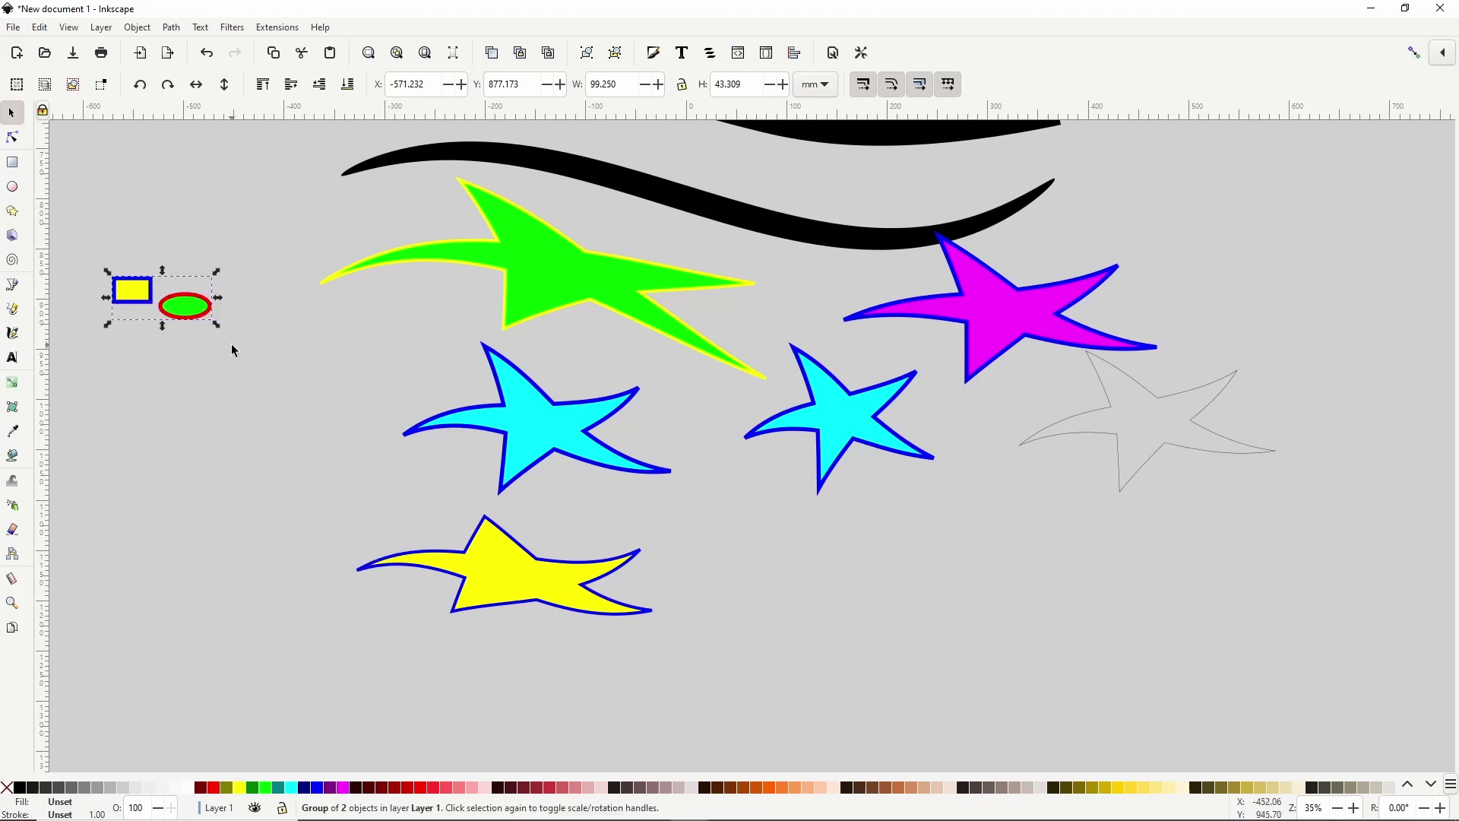
Draw two Bend from clipboard pencil strokes to the right of the yellow one, one rightward and one leftward
left_click(13, 309)
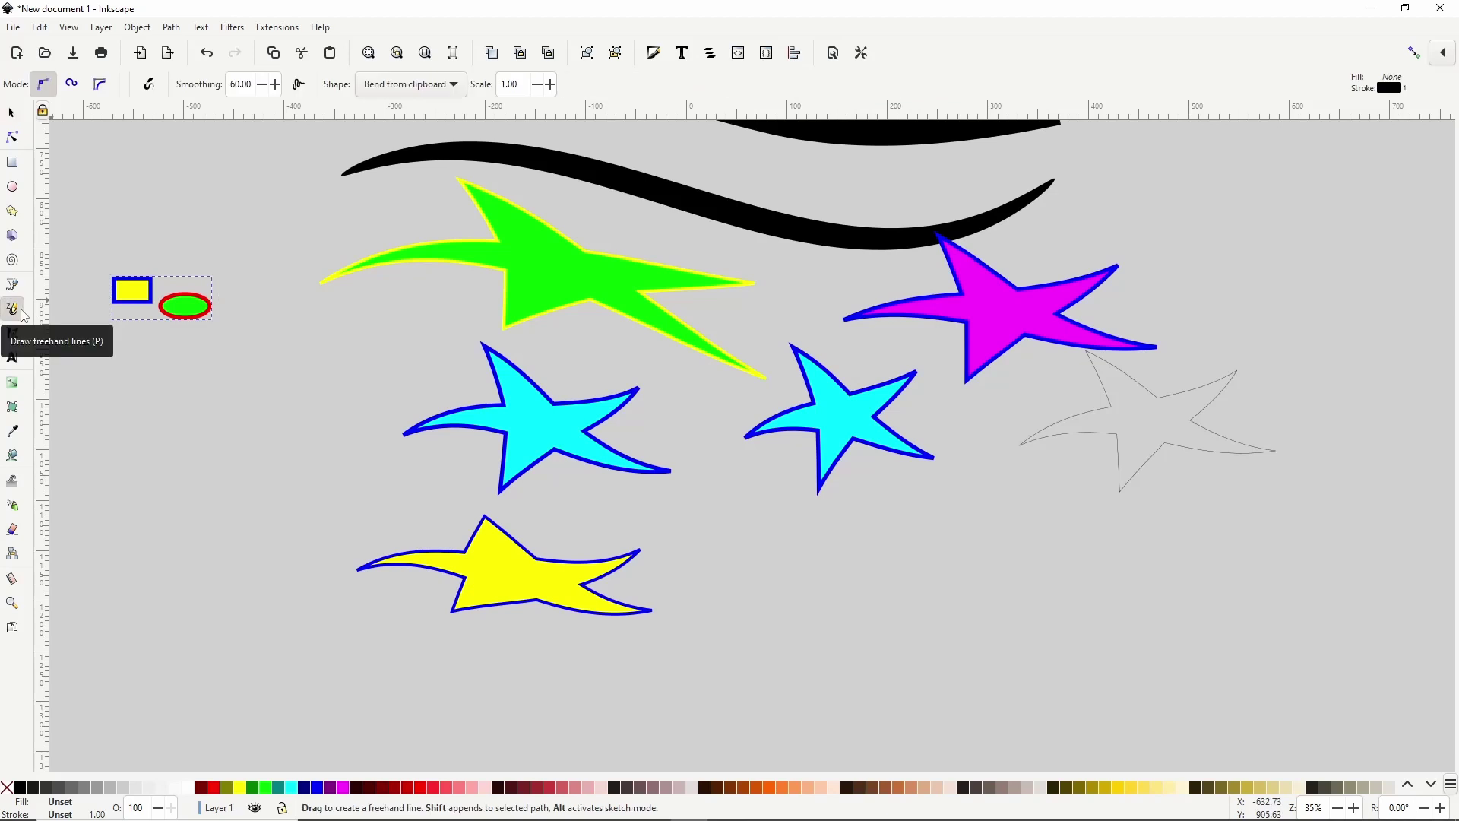
mouse_move(724, 582)
left_mouse_down()
mouse_move(809, 559)
mouse_move(928, 586)
left_mouse_up()
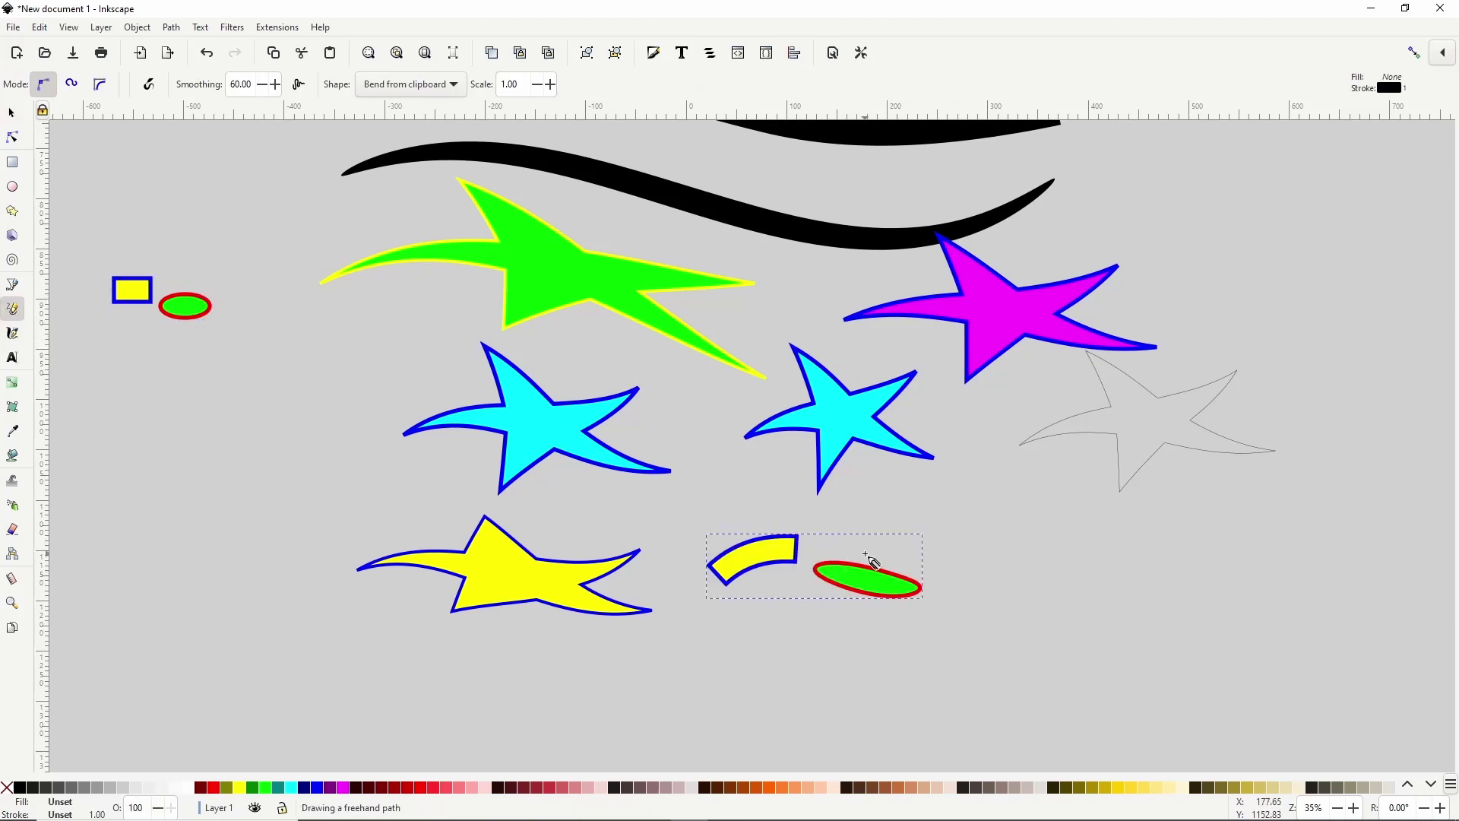
left_click_drag(1179, 548, 979, 582)
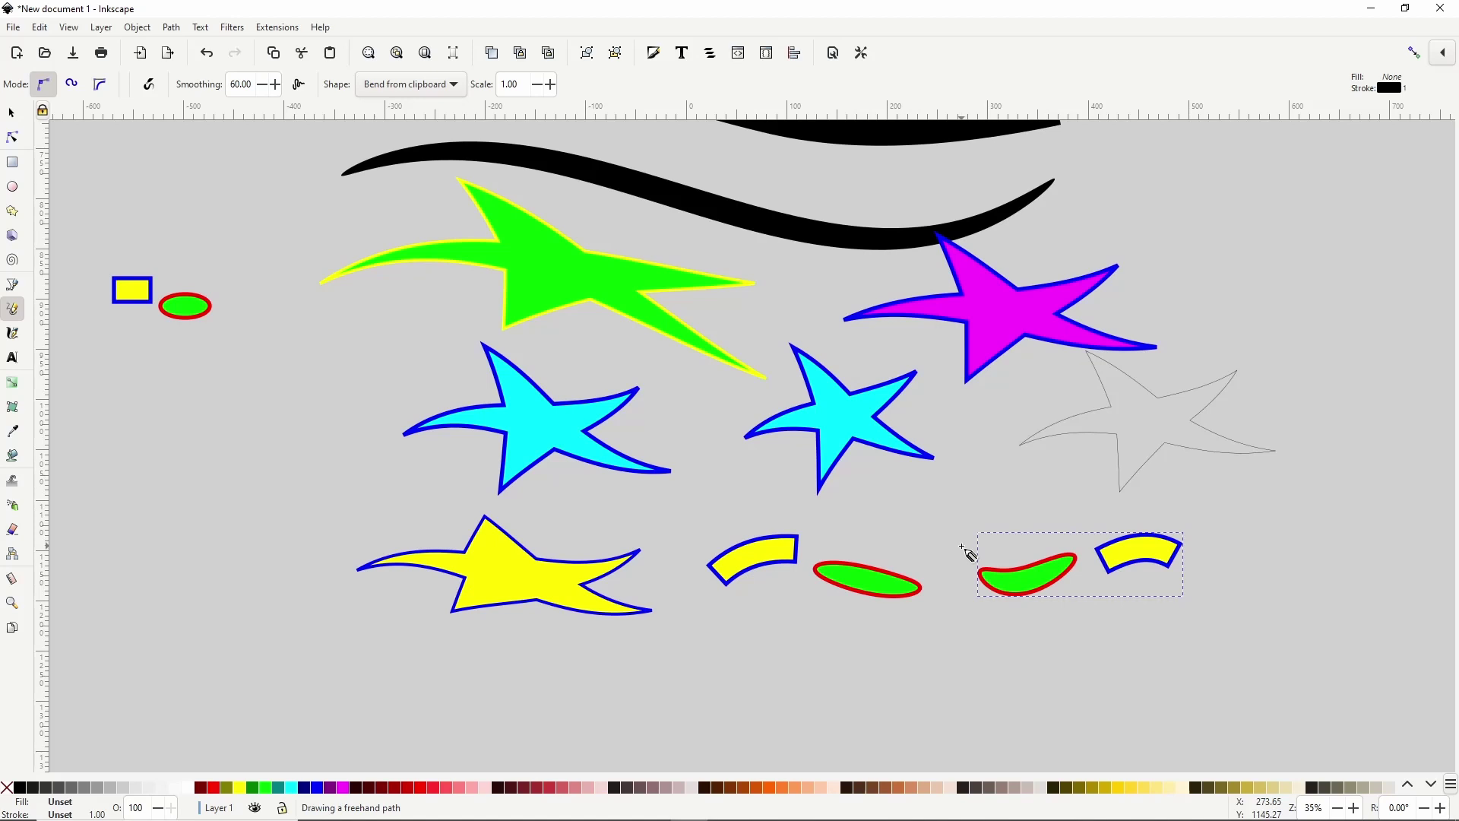
Draw a rightward pencil stroke with the Last applied shape below the bent strokes
left_click(416, 84)
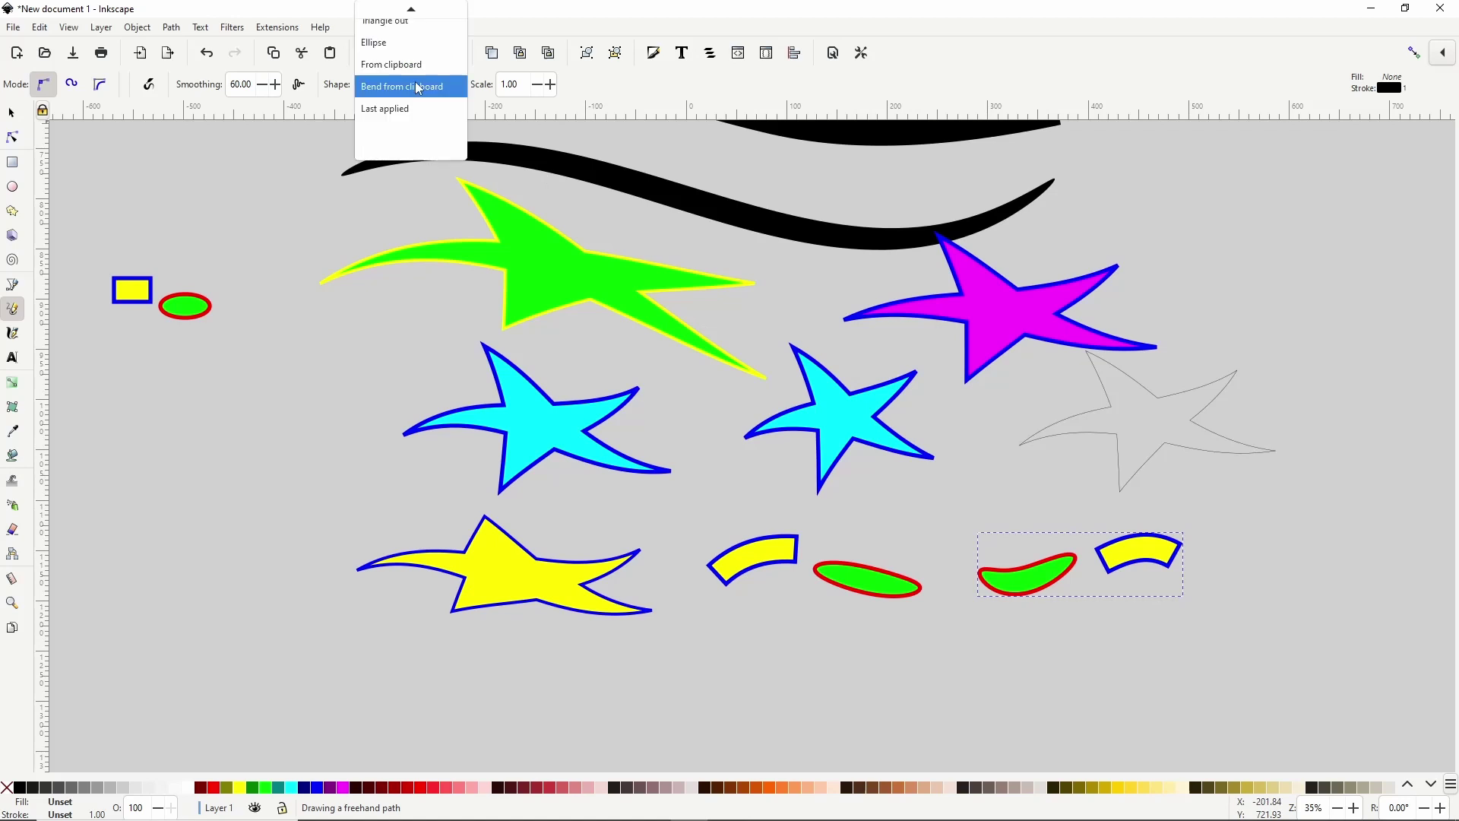
left_click(416, 110)
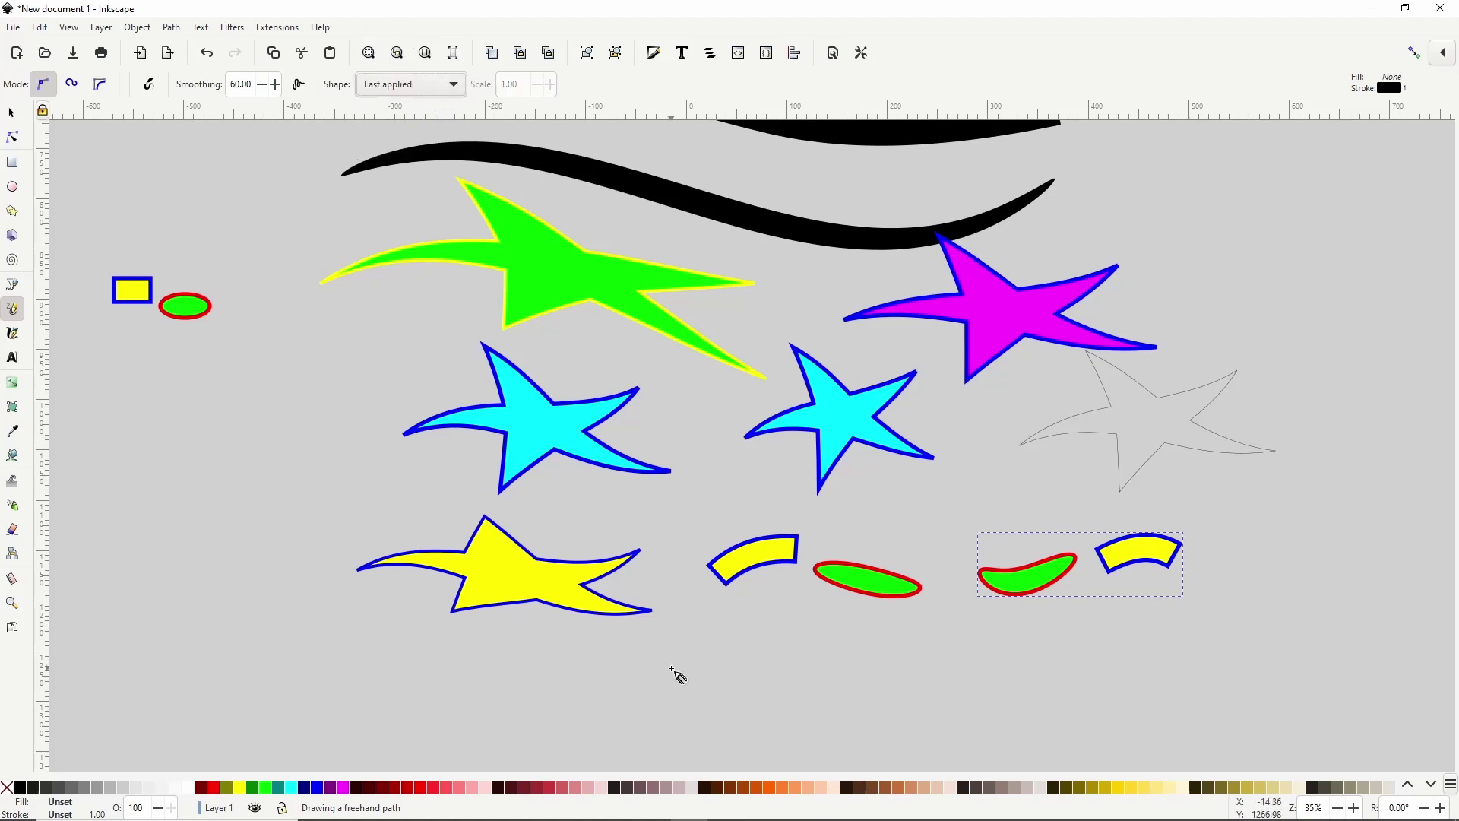
mouse_move(670, 668)
left_mouse_down()
mouse_move(744, 647)
mouse_move(896, 674)
left_mouse_up()
key("Delete")
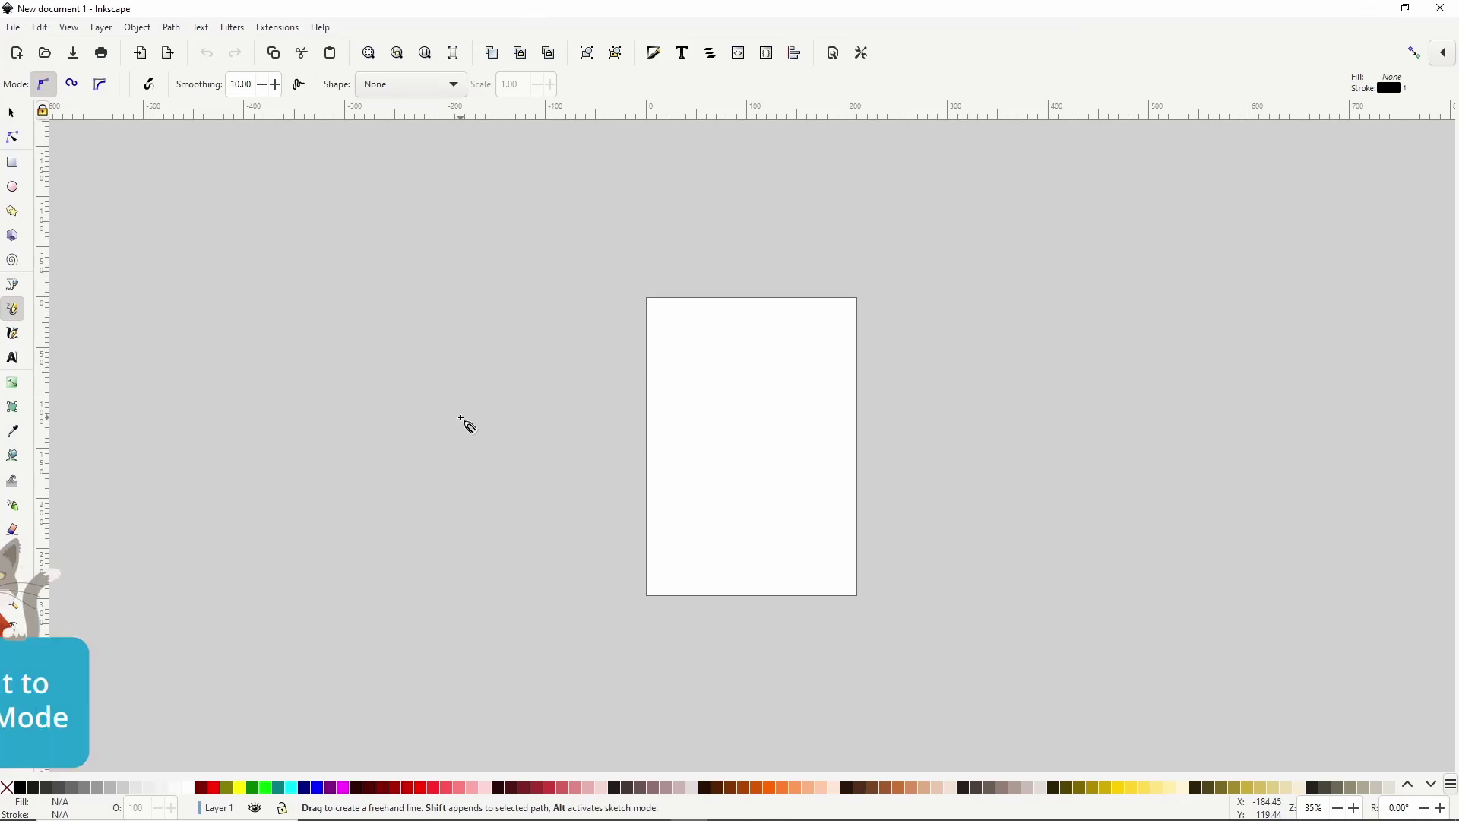
In sketch mode, draw five roughly parallel S-curved vertical strokes beside the page and merge them into one averaged path
mouse_move(360, 309)
left_mouse_down()
mouse_move(337, 362)
mouse_move(359, 442)
mouse_move(335, 481)
left_mouse_up()
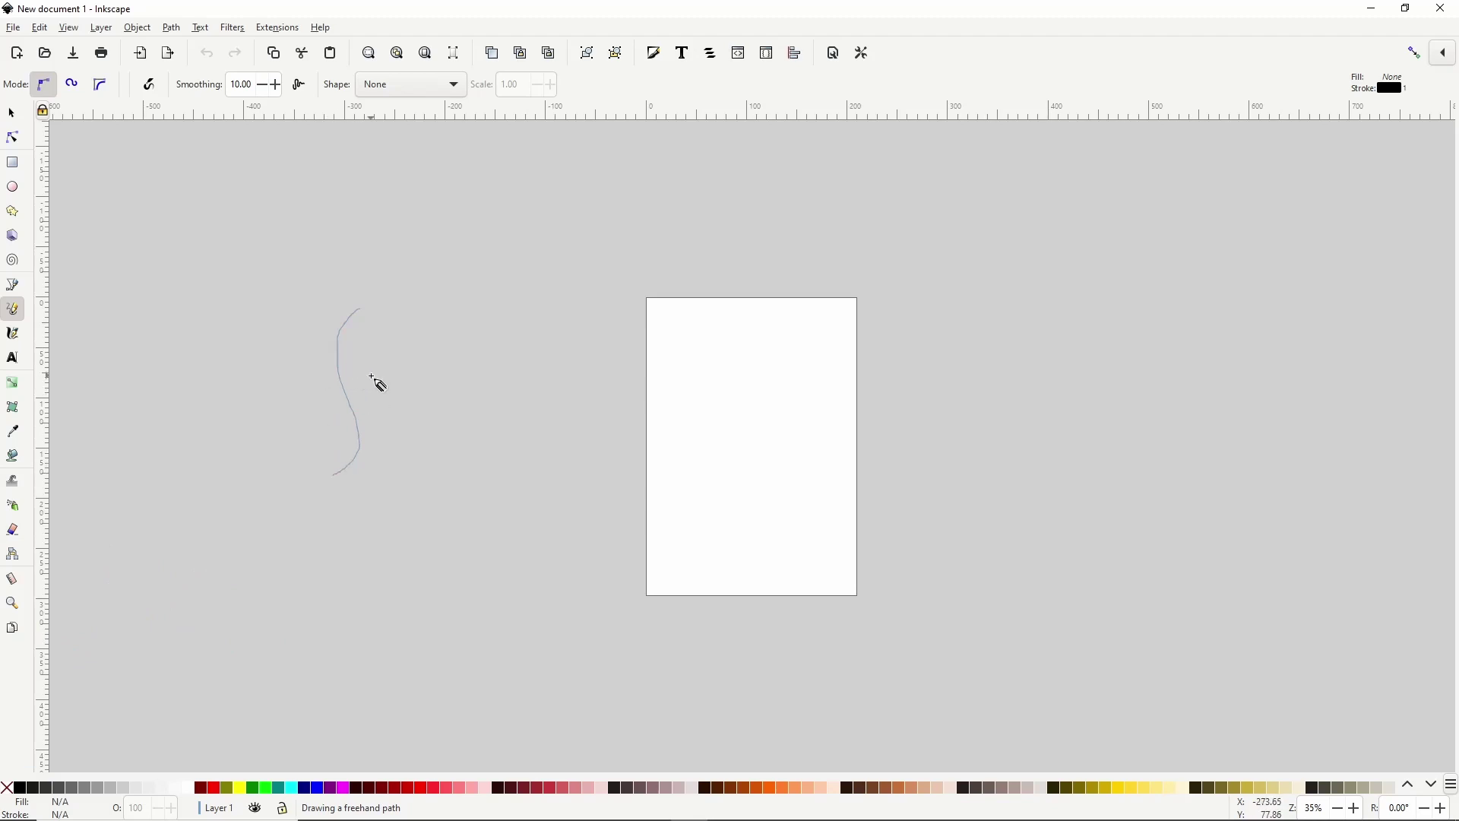
mouse_move(431, 307)
left_mouse_down()
mouse_move(413, 331)
mouse_move(423, 479)
left_mouse_up()
left_click_drag(406, 315, 403, 478)
left_click_drag(377, 311, 367, 475)
left_click_drag(390, 316, 377, 470)
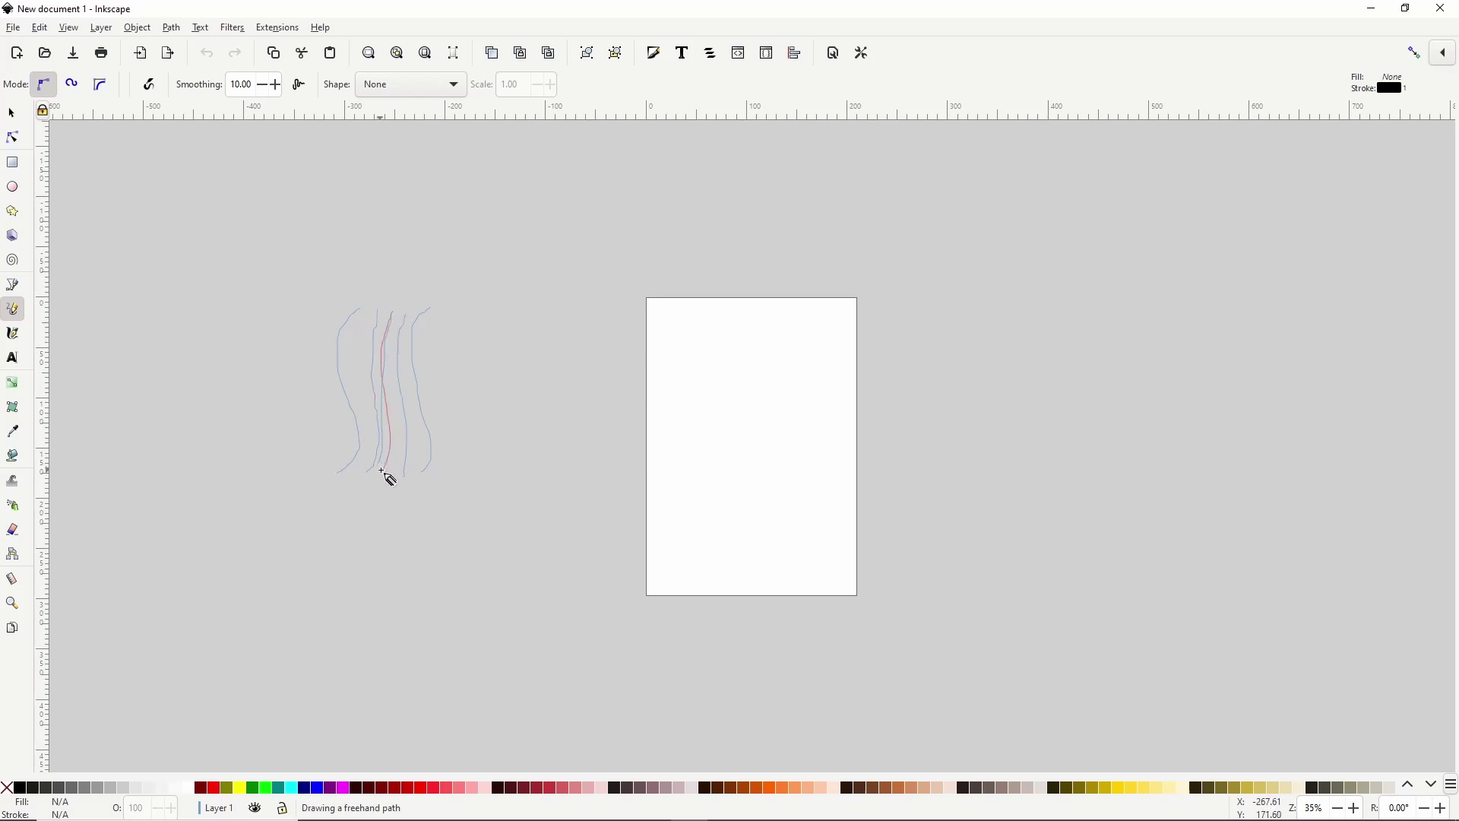
key("alt")
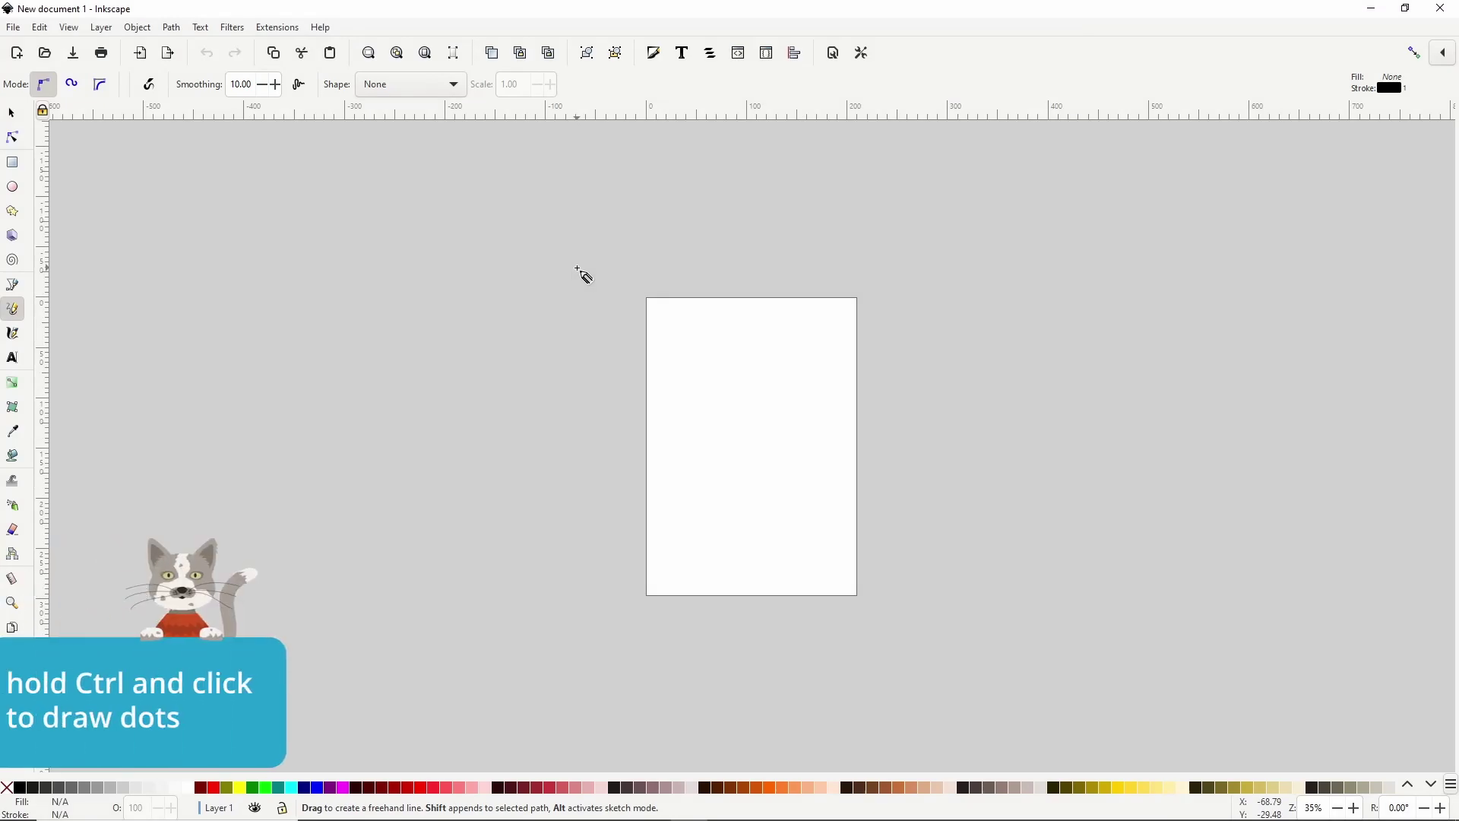
Place nine standard-size single dots scattered across the page with the Pencil tool
left_click(725, 383, "ctrl")
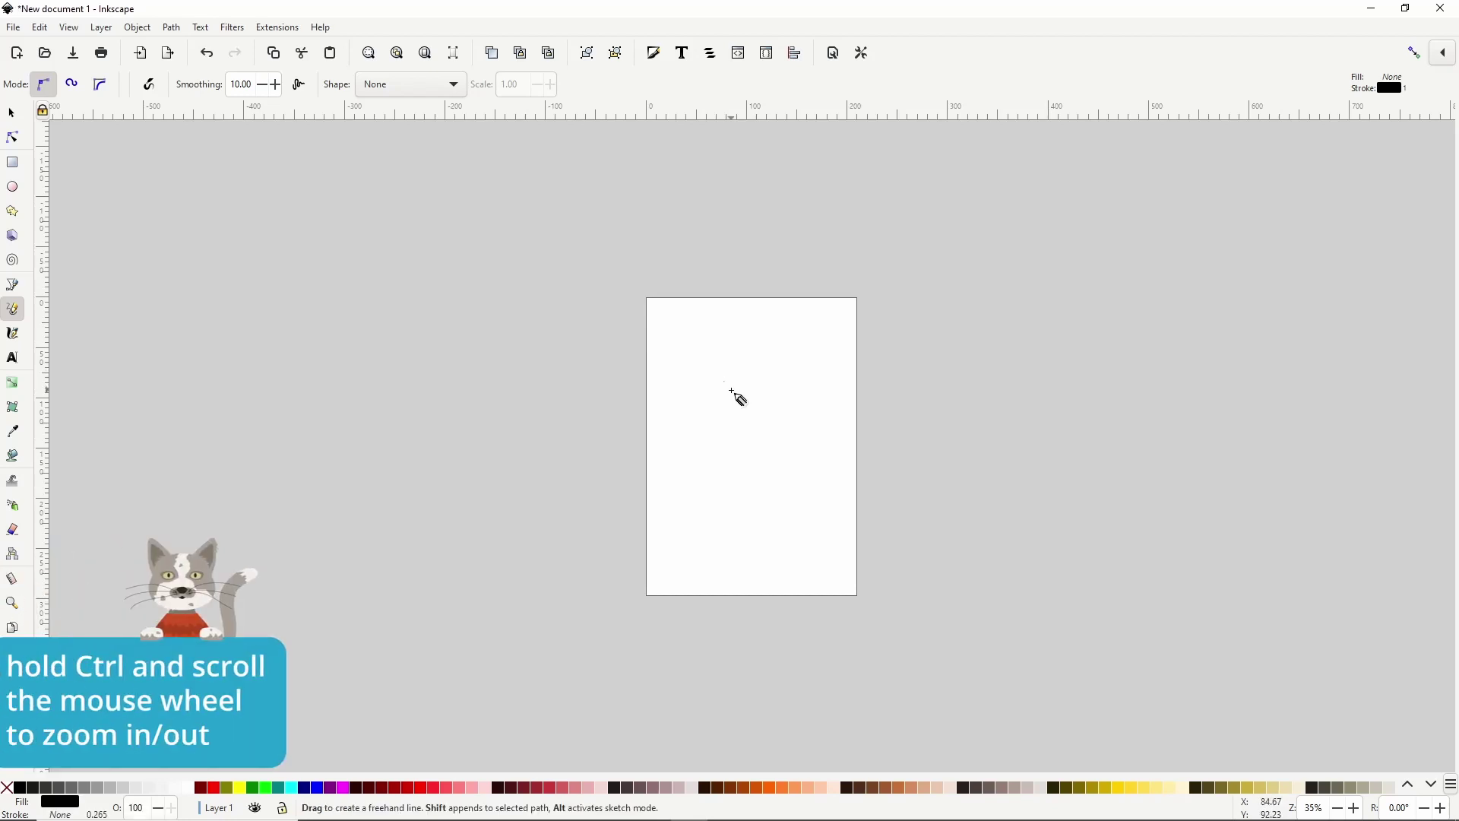
scroll(732, 391, "up", 6, "ctrl")
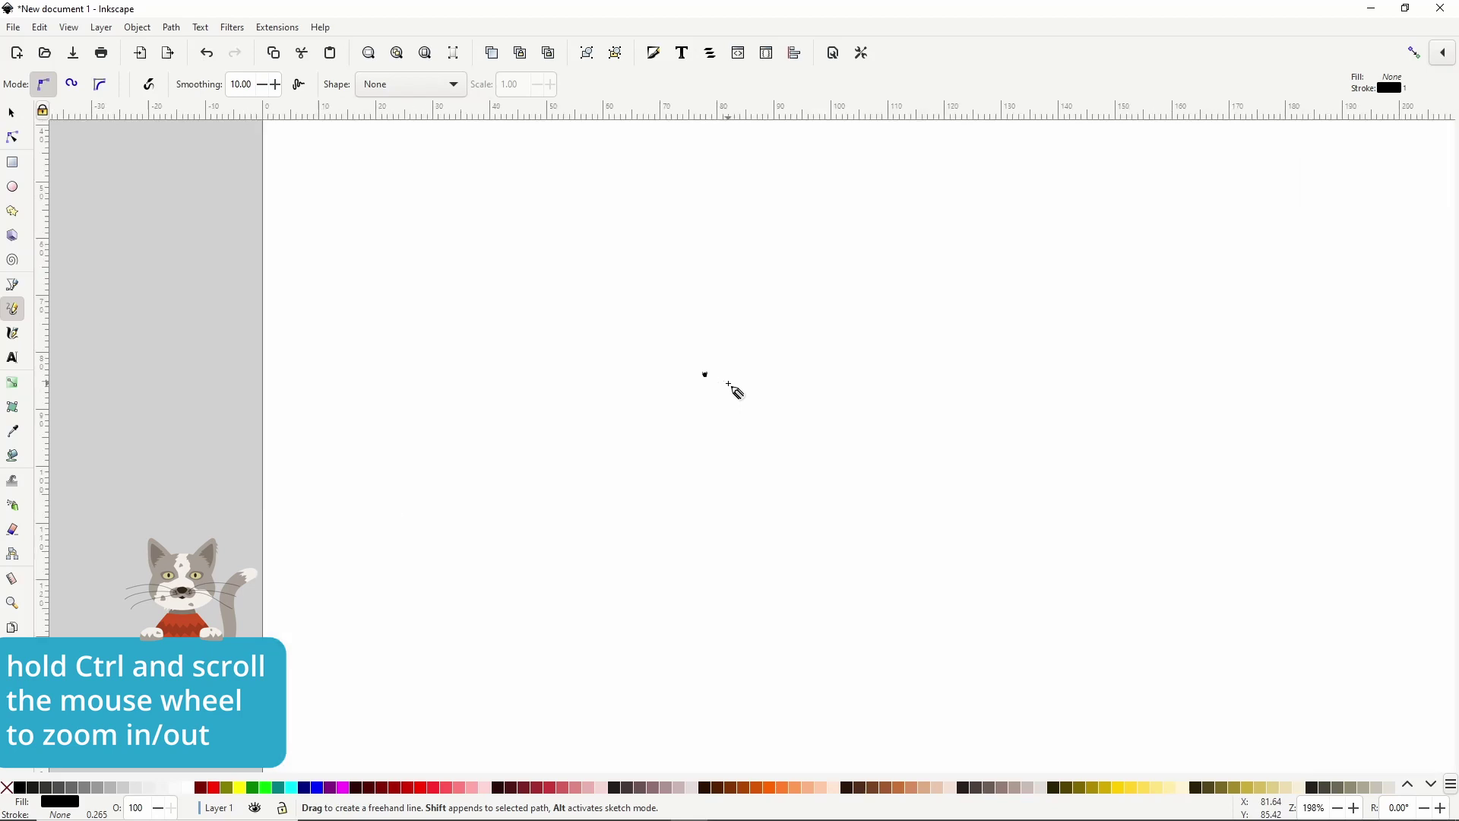
scroll(733, 389, "up", 1, "ctrl")
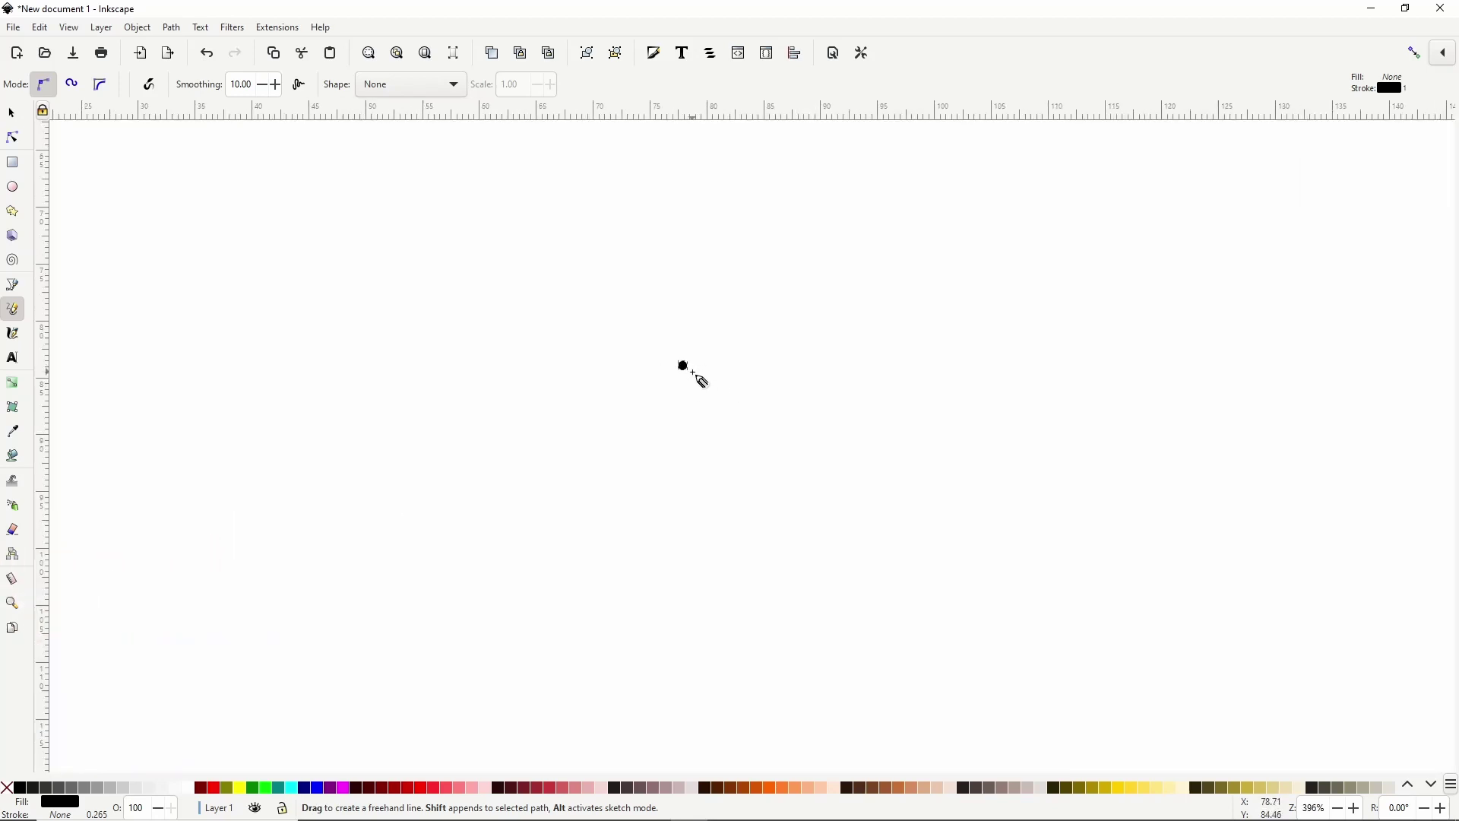
scroll(684, 376, "up", 2)
left_click(725, 338, "ctrl")
left_click(745, 428, "ctrl")
left_click(829, 463, "ctrl")
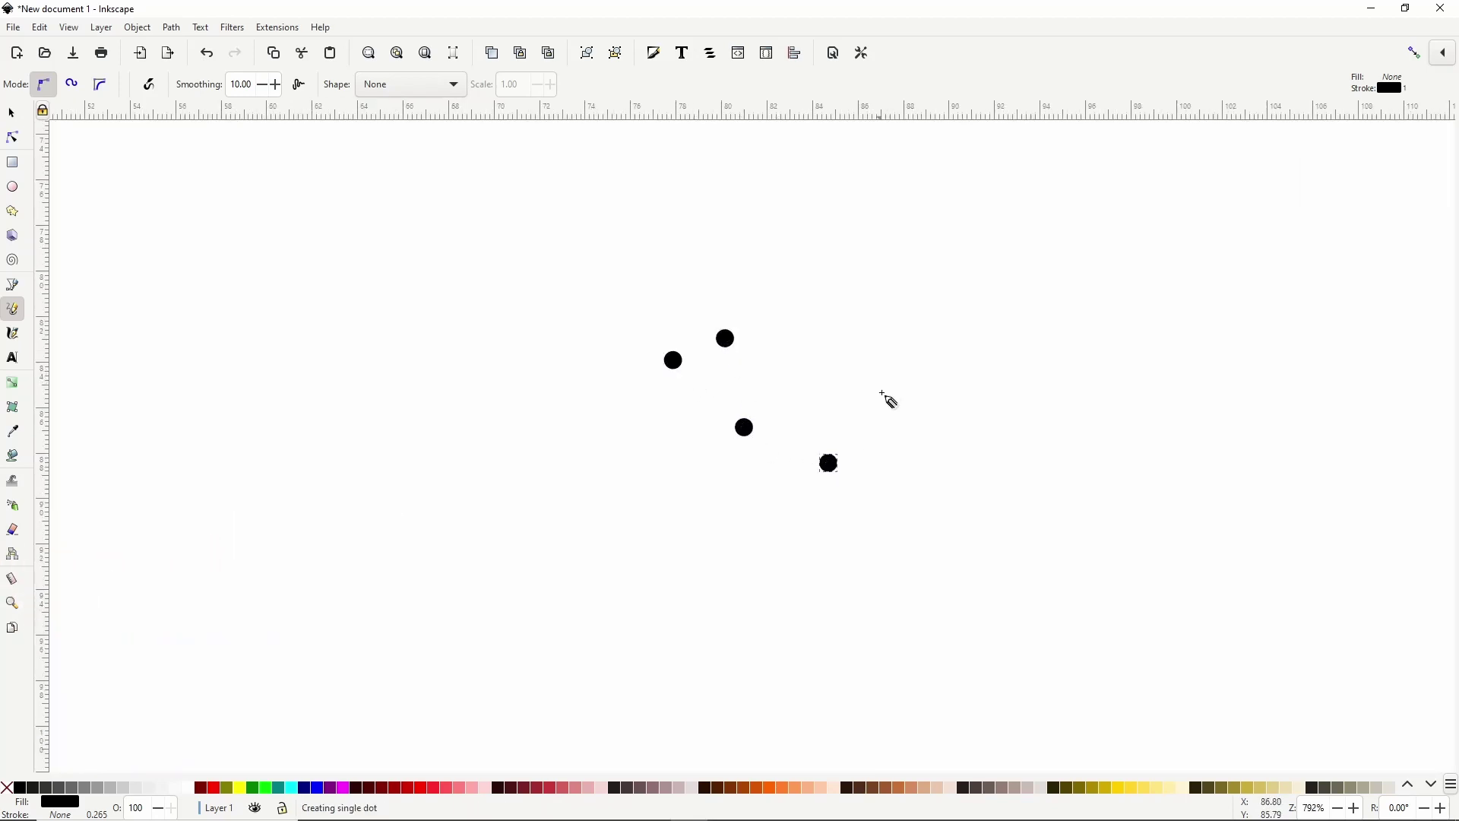
left_click(884, 388, "ctrl")
left_click(815, 372, "ctrl")
left_click(803, 270, "ctrl")
left_click(638, 263, "ctrl")
left_click(556, 349, "ctrl")
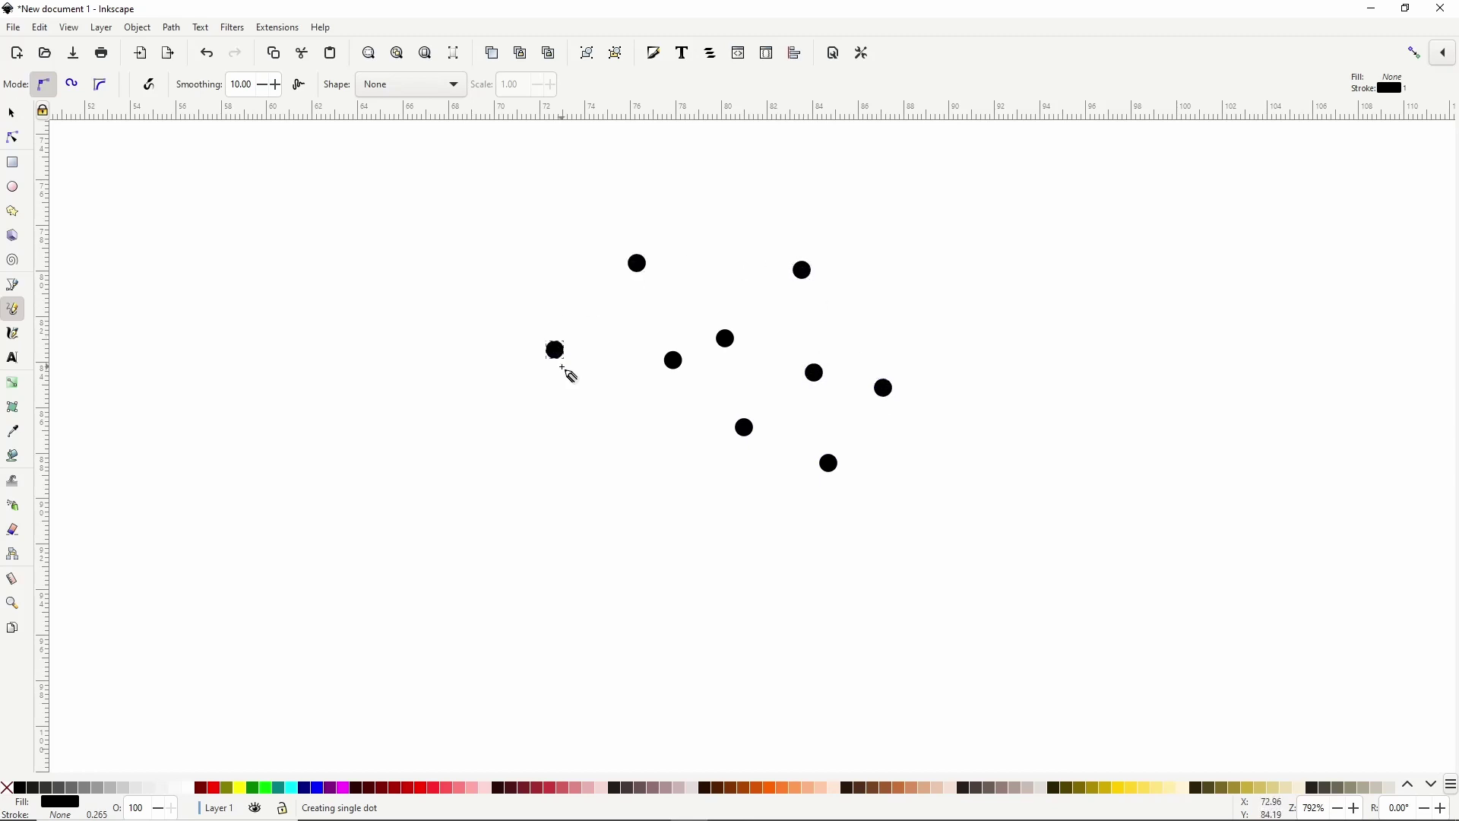
Add five double-size single dots below and to the left of the standard-size dots
left_click(535, 451, "ctrl+shift")
left_click(567, 552, "ctrl+shift")
left_click(665, 524, "ctrl+shift")
left_click(646, 453, "ctrl+shift")
left_click(758, 533, "ctrl+shift")
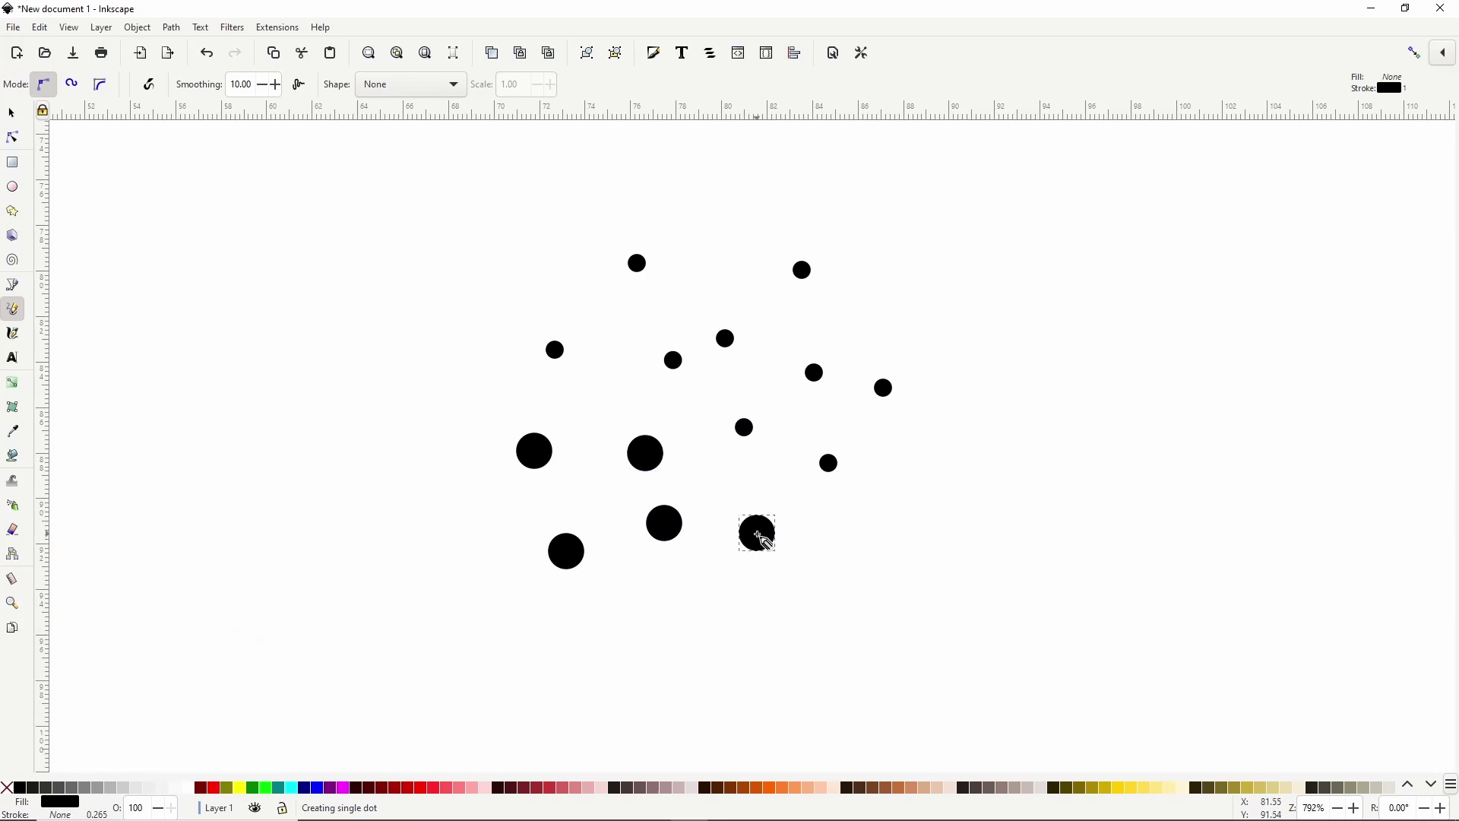
Add four randomly sized small dots around the lower middle of the dot cluster
left_click(726, 489, "ctrl+alt")
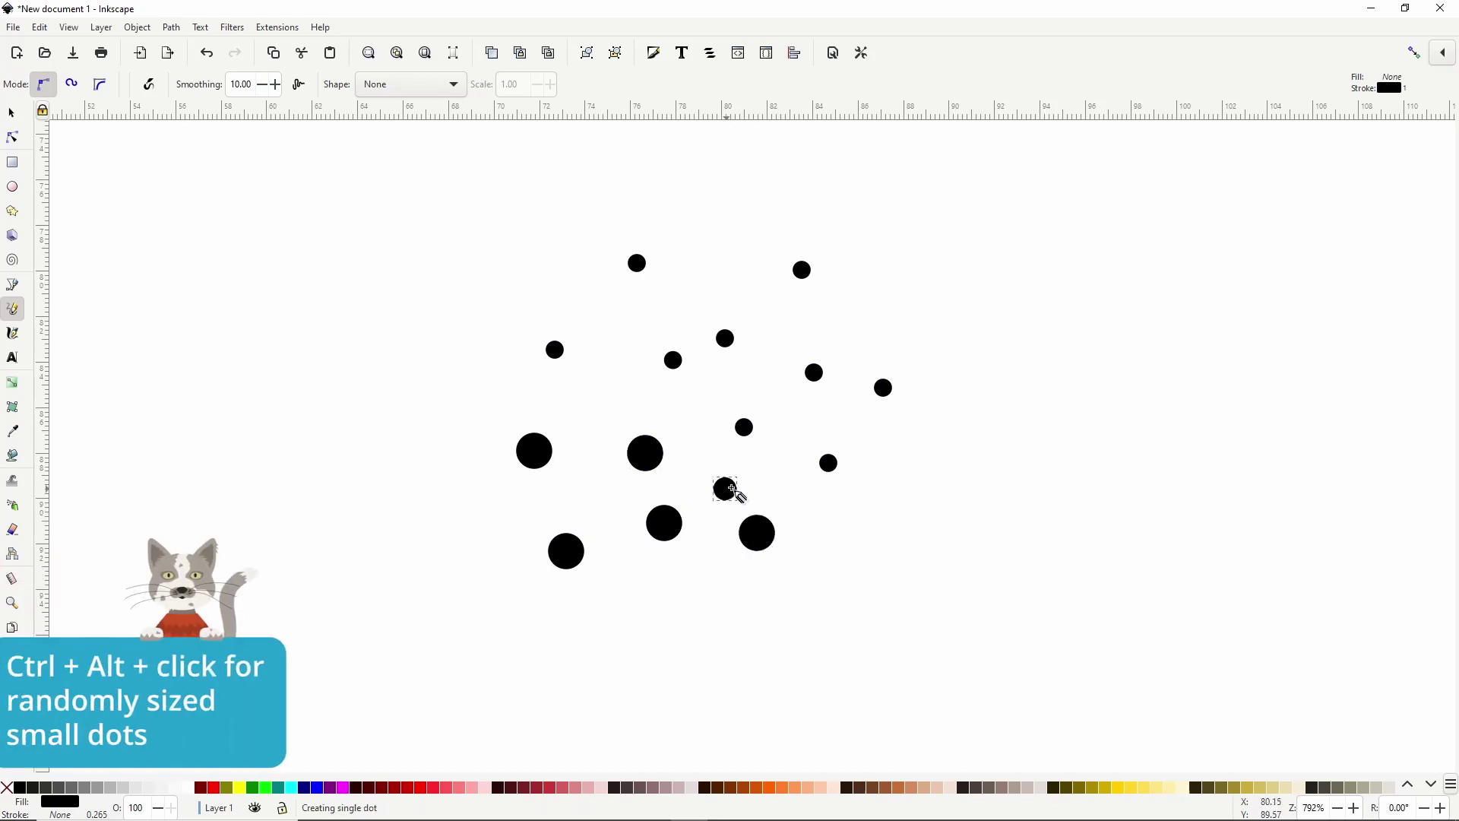
left_click(781, 481, "ctrl+alt")
left_click(844, 555, "ctrl+alt")
left_click(903, 508, "ctrl+alt")
Add larger randomly sized dots around the right and lower edges of the dot cluster
left_click(863, 468, "ctrl+alt+shift")
left_click(920, 452, "ctrl+alt+shift")
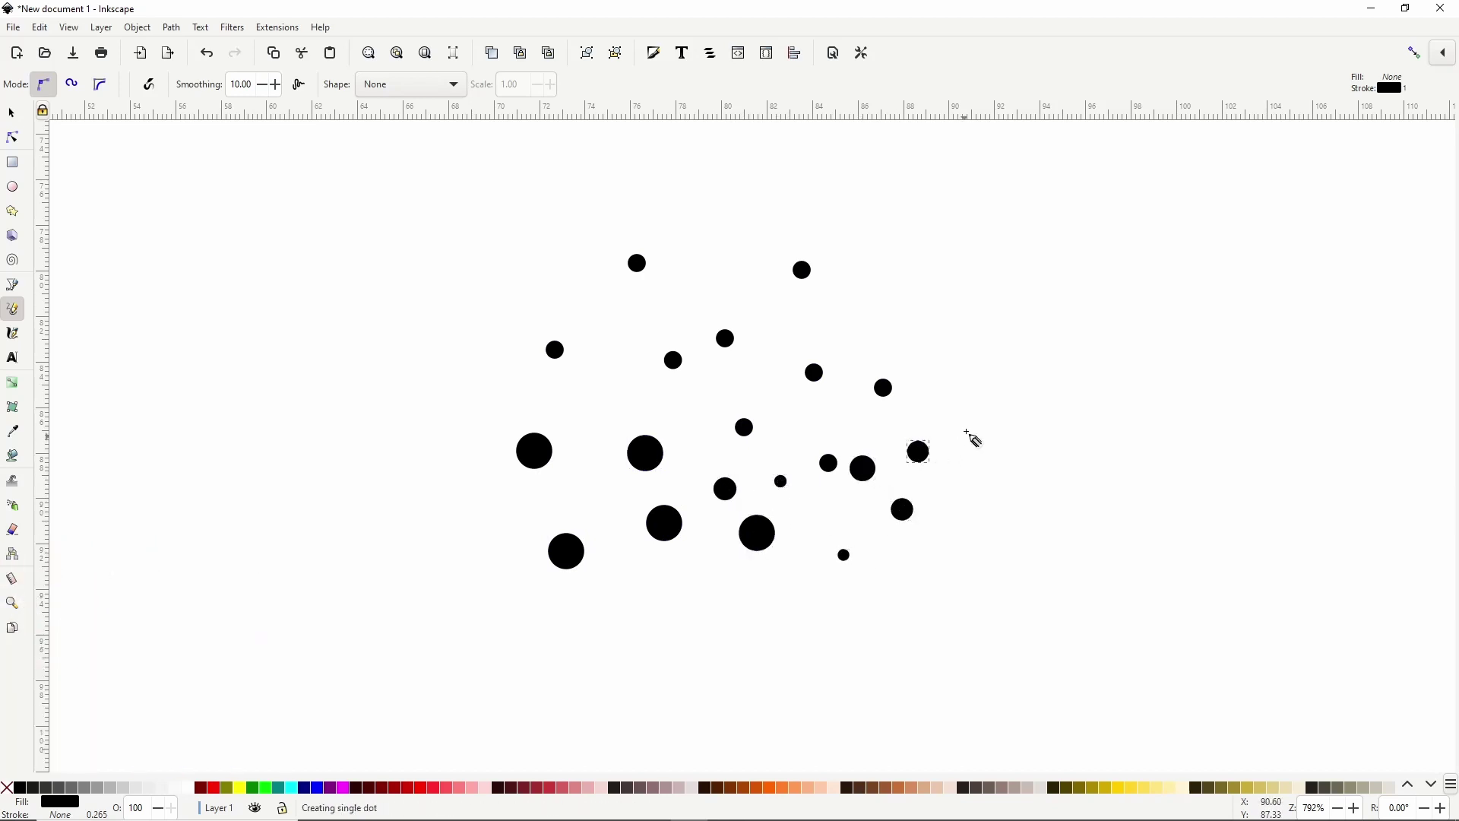
left_click(906, 326, "ctrl+alt+shift")
left_click(984, 355, "ctrl+alt+shift")
left_click(1027, 443, "ctrl+alt+shift")
left_click(988, 504, "ctrl+alt+shift")
left_click(943, 571, "ctrl+alt+shift")
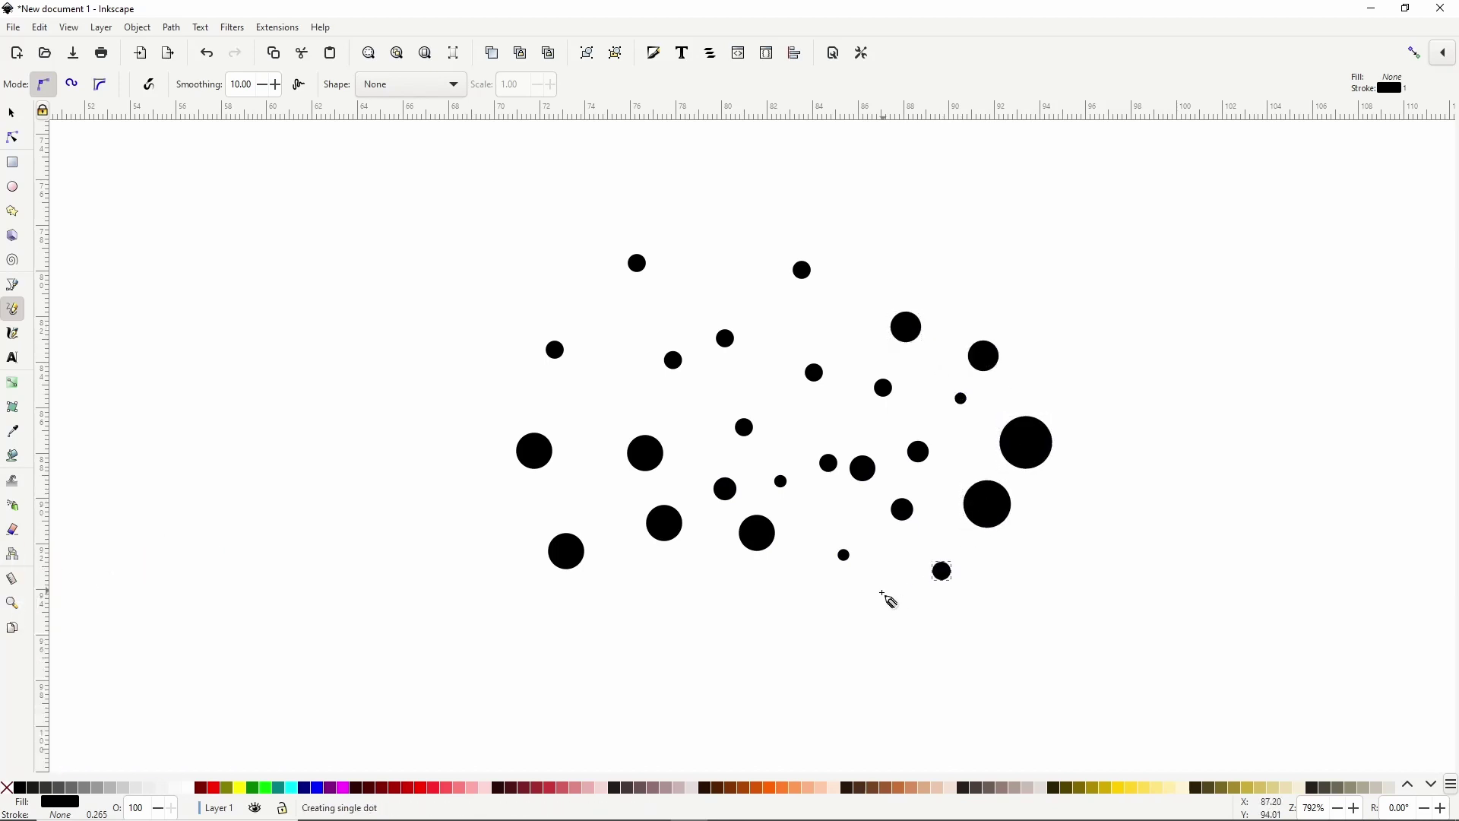
left_click(883, 592, "ctrl+alt+shift")
left_click(772, 608, "ctrl+alt+shift")
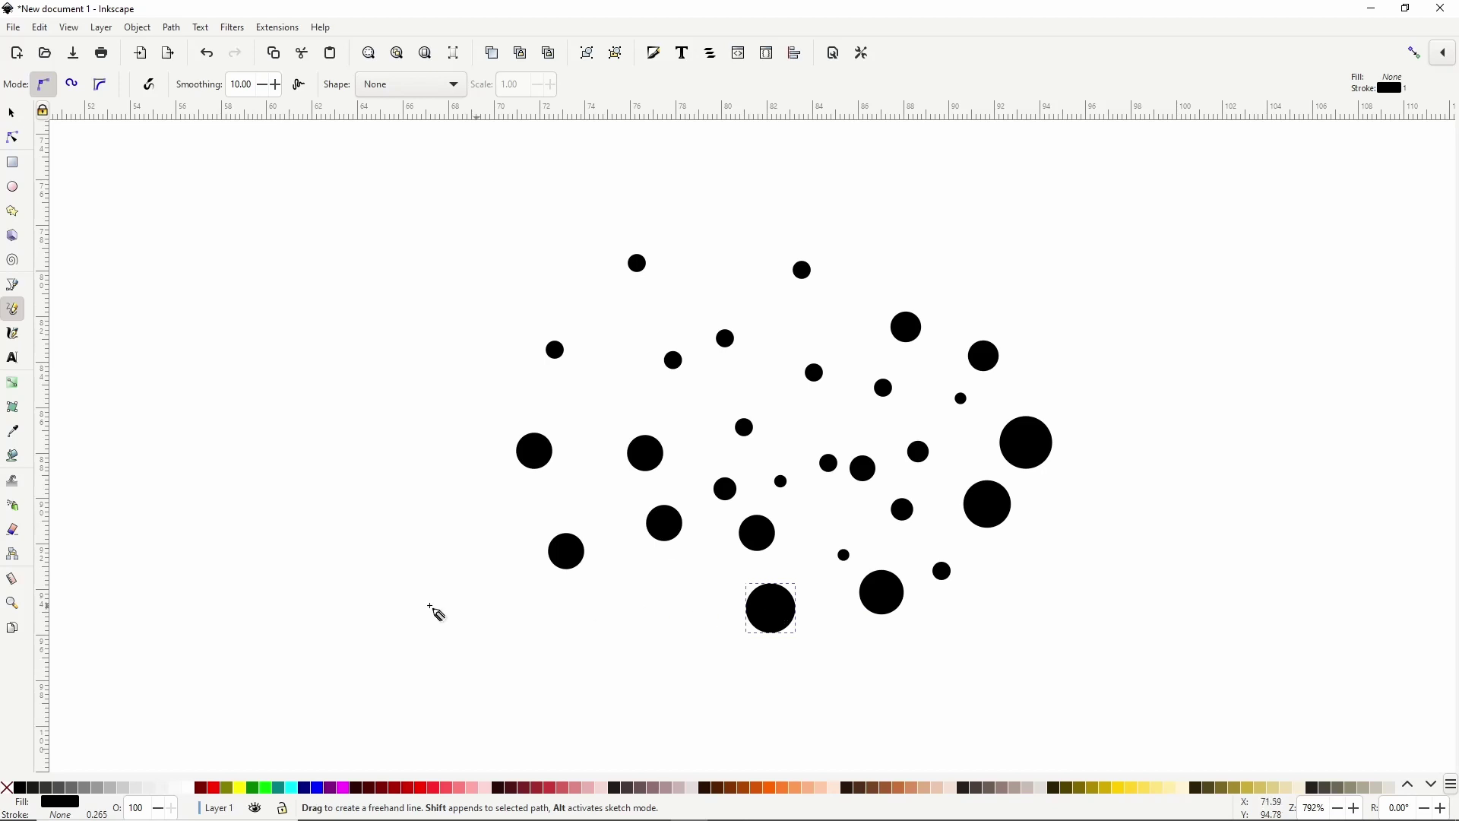
Give the lowest dot a red fill and lime outline, and open it into a slice ending at about 302° with the Ellipse tool
left_click(213, 791)
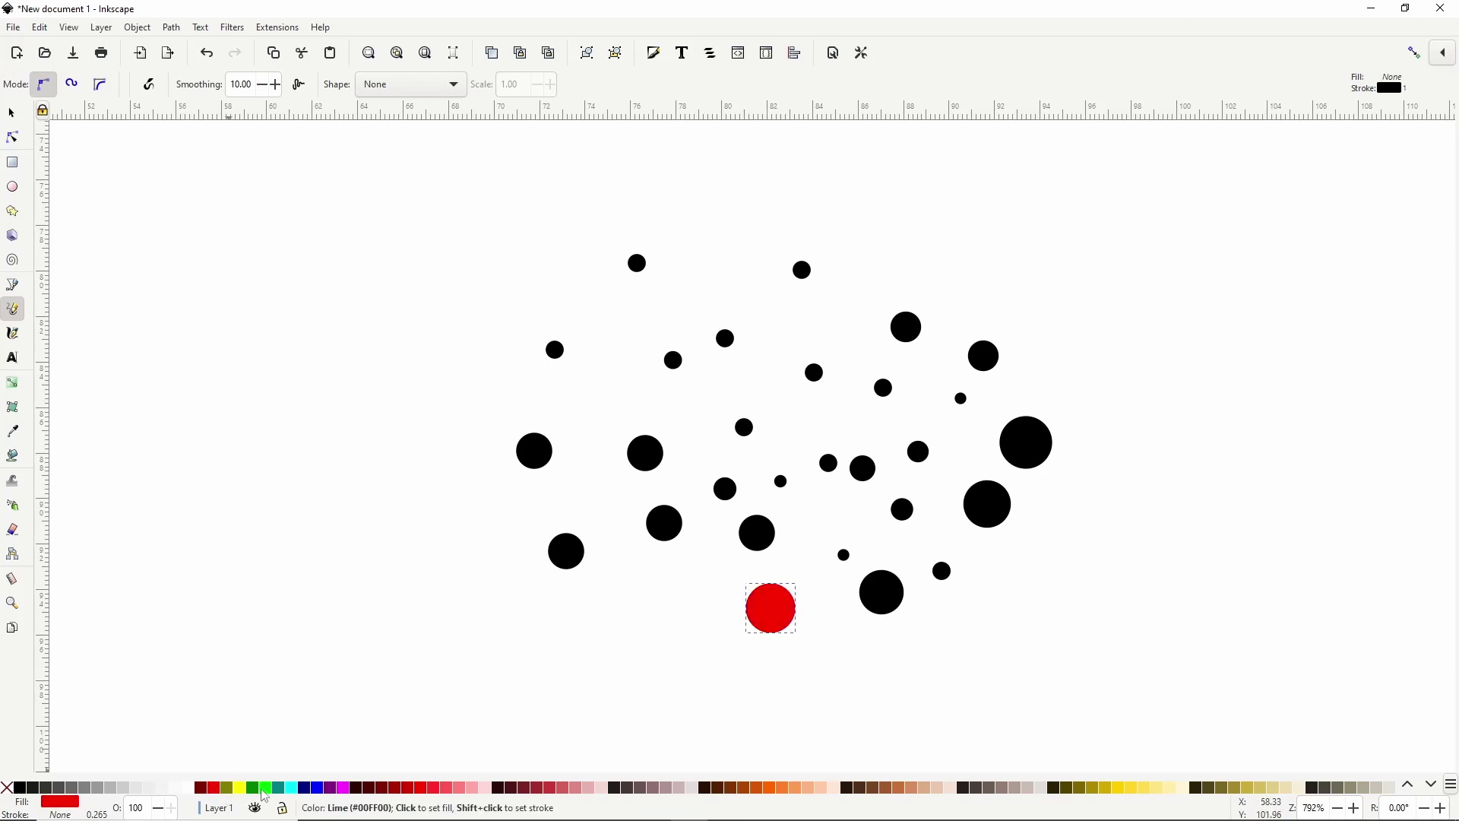
left_click(266, 789, "shift")
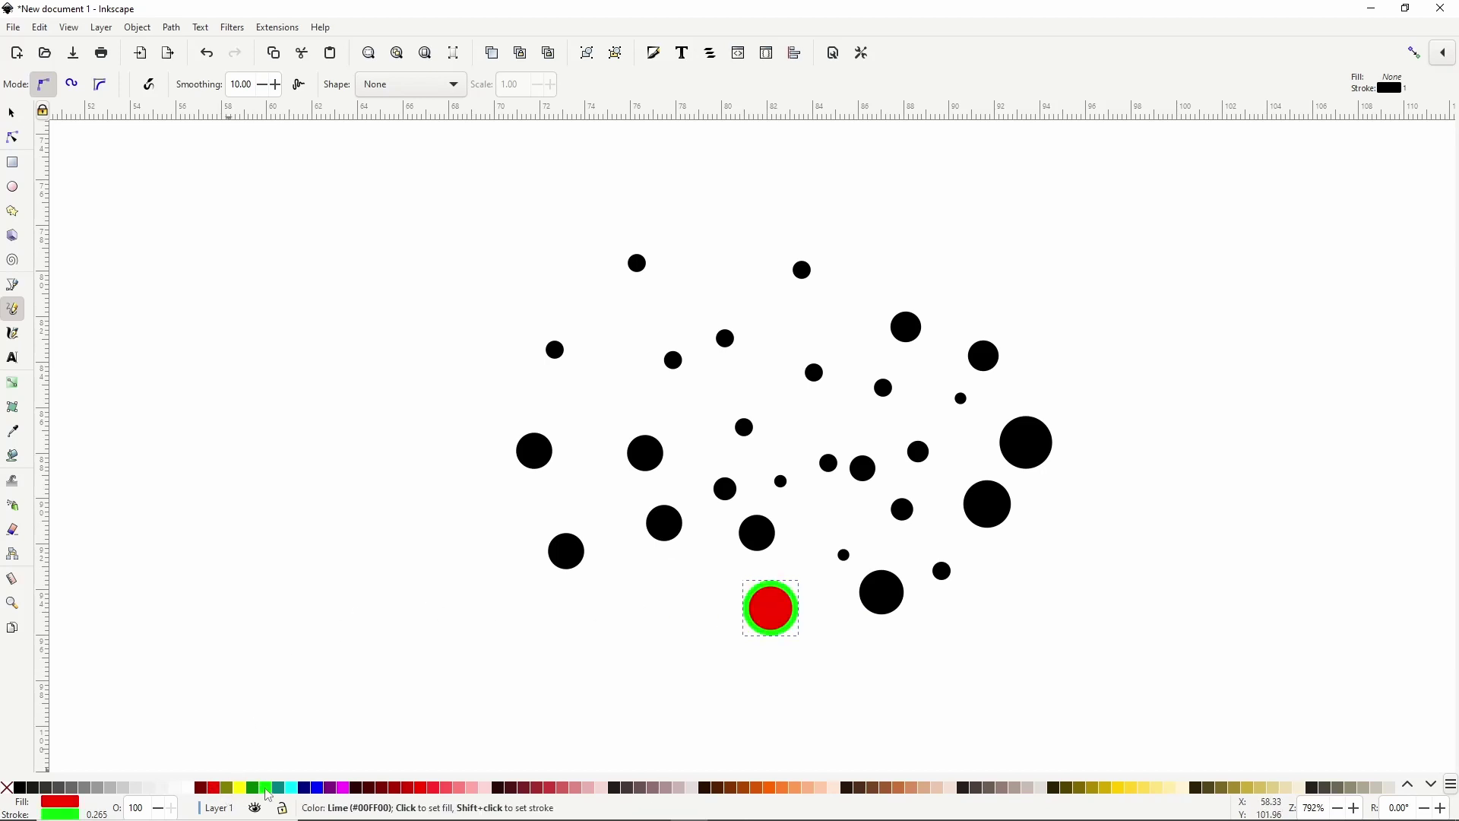
left_click(13, 187)
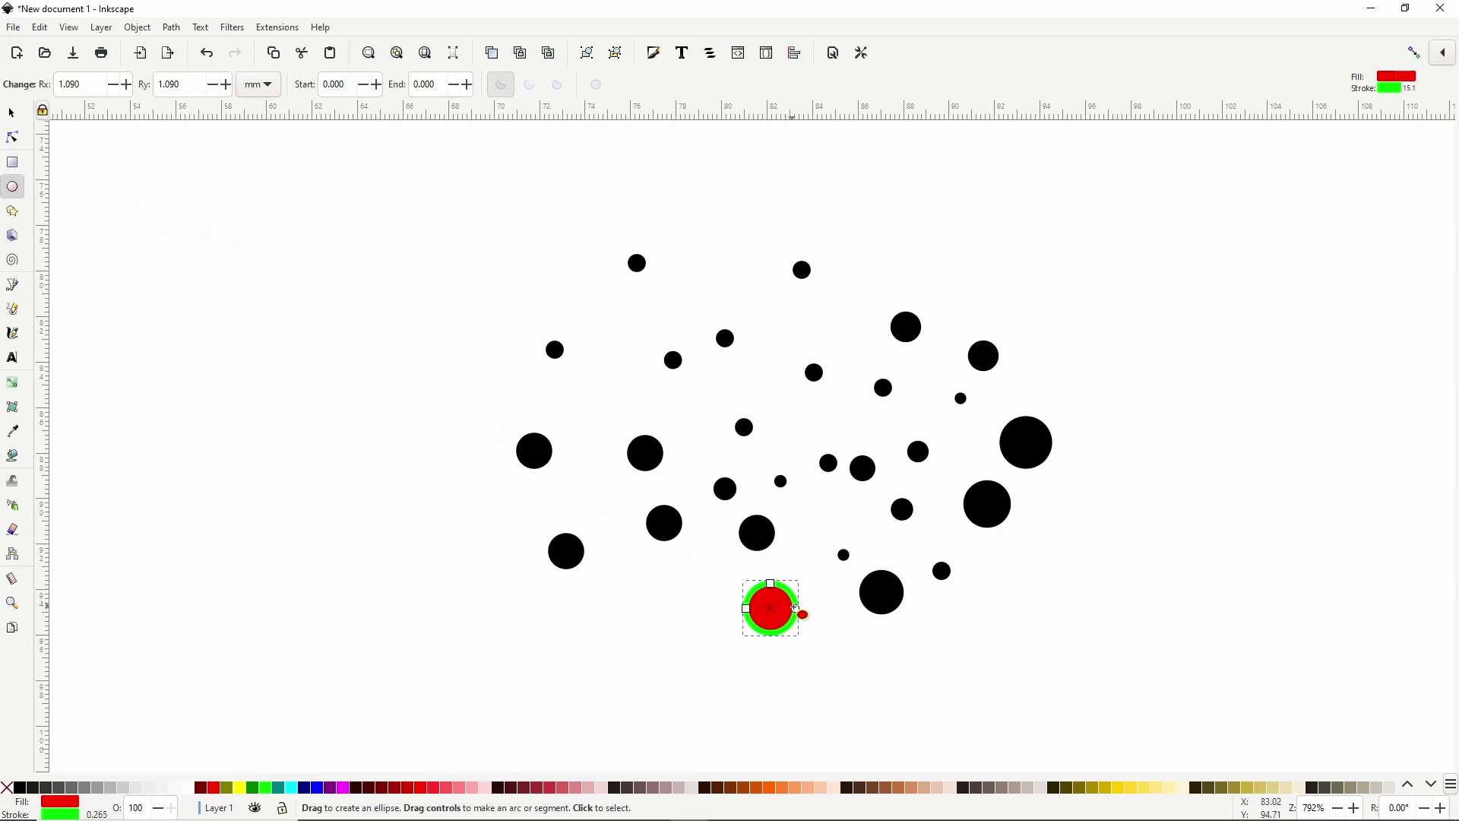
left_click_drag(796, 608, 796, 578)
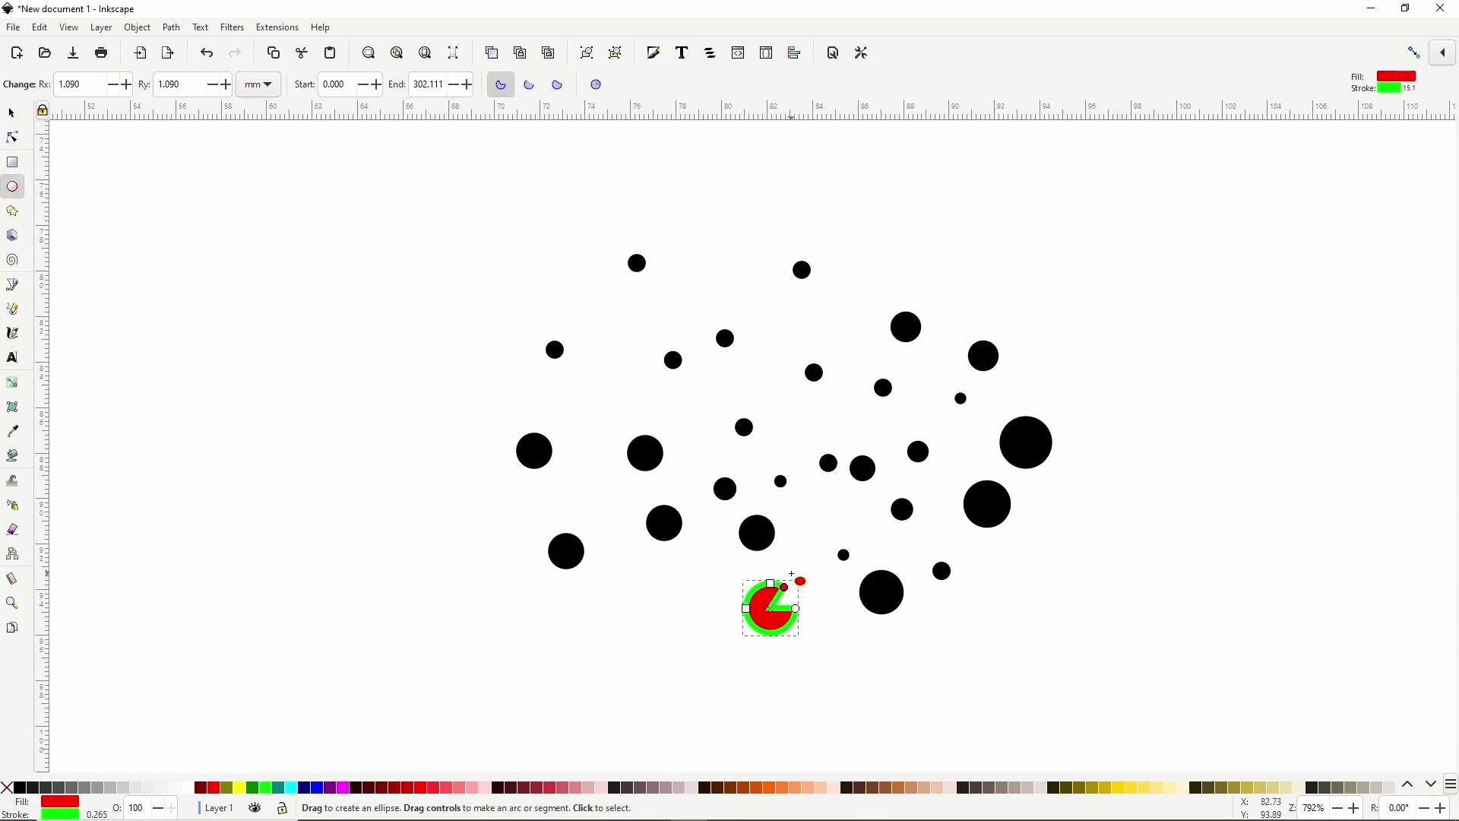
Enter a larger Ctrl+click dot size in the Pencil preferences and move the preferences window clear of the drawing
left_click(862, 54)
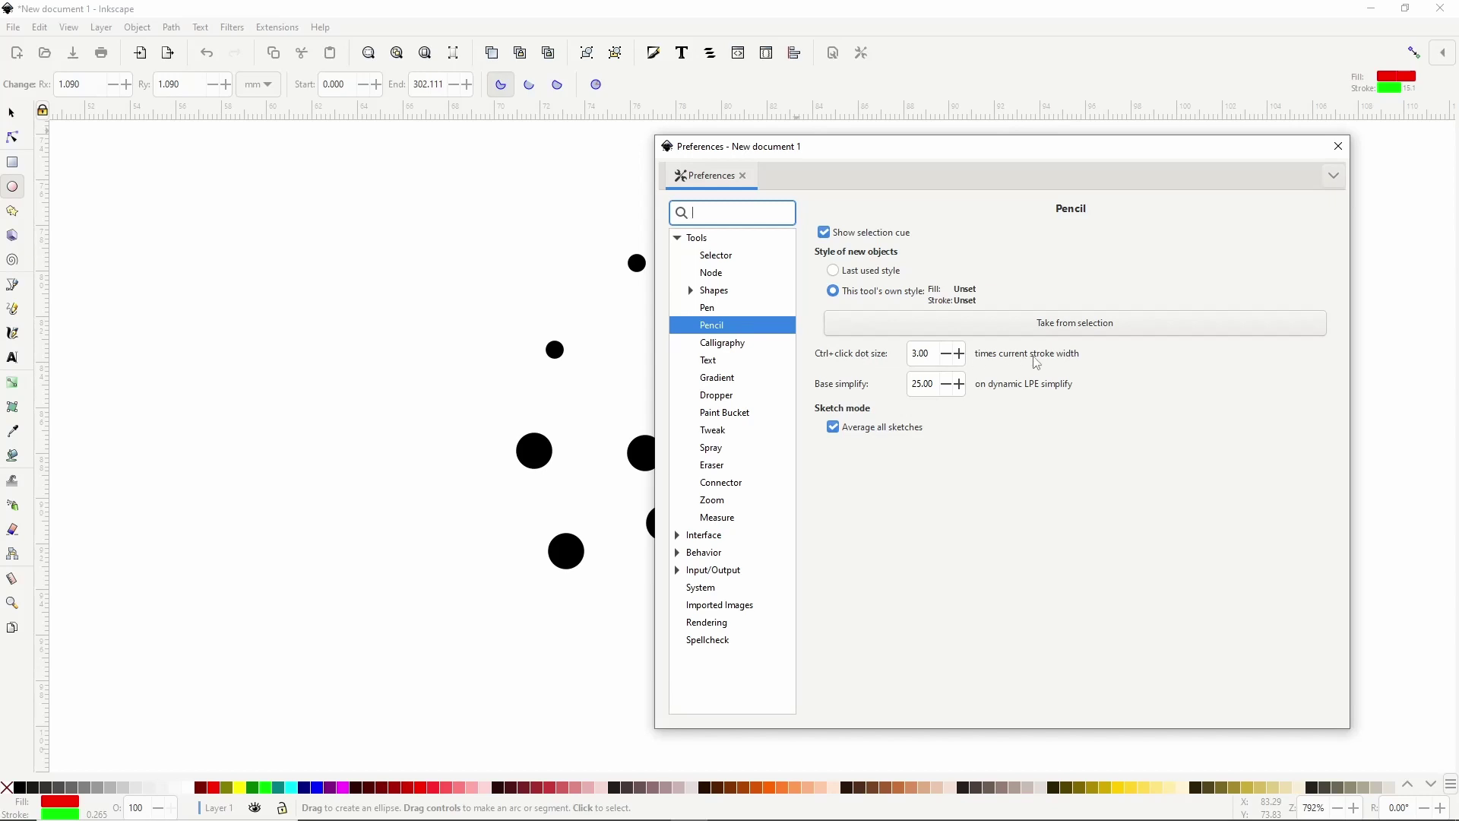
double_click(934, 350)
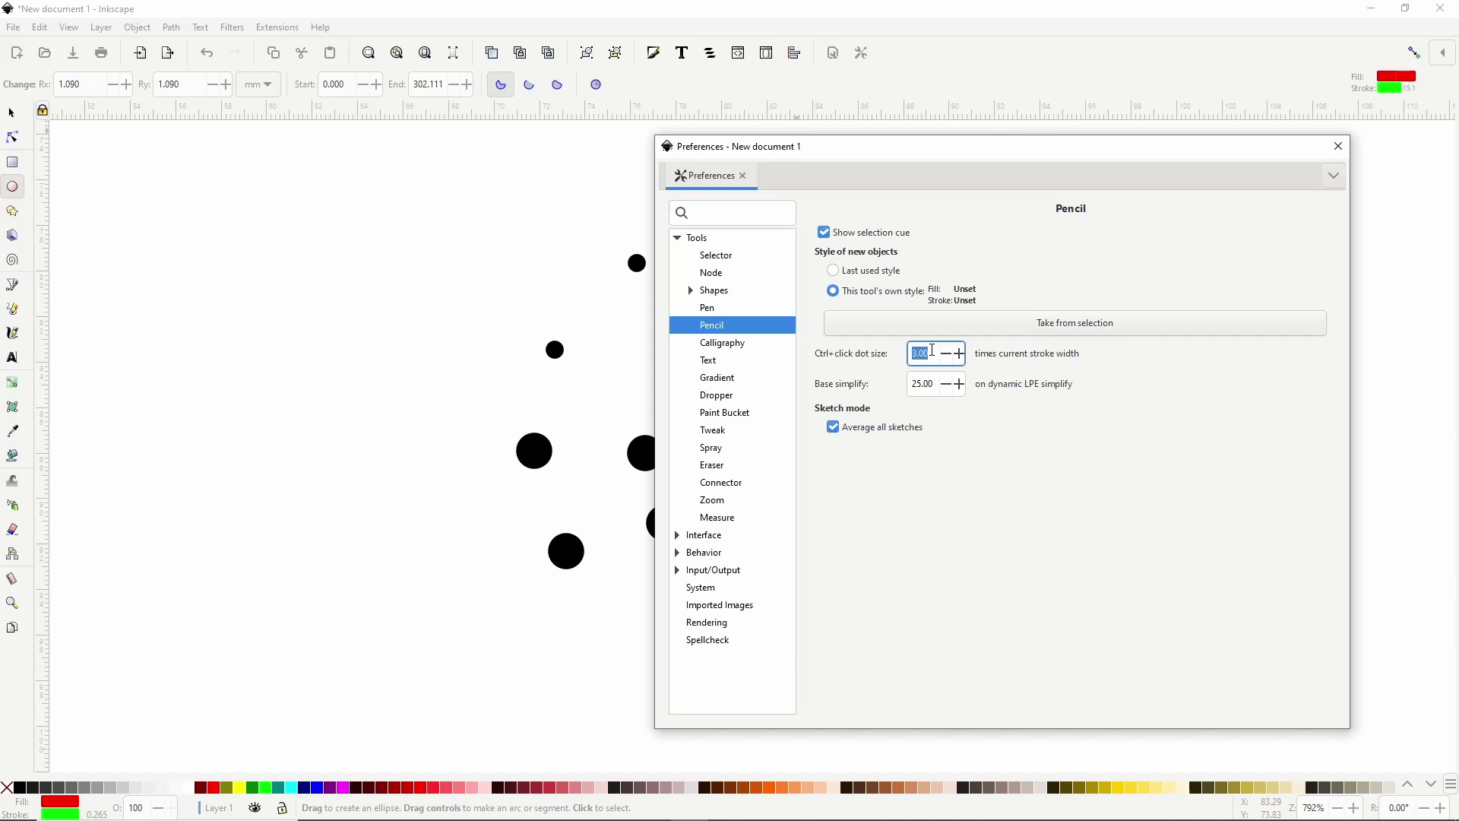
key("Tab")
left_click_drag(797, 155, 1360, 148)
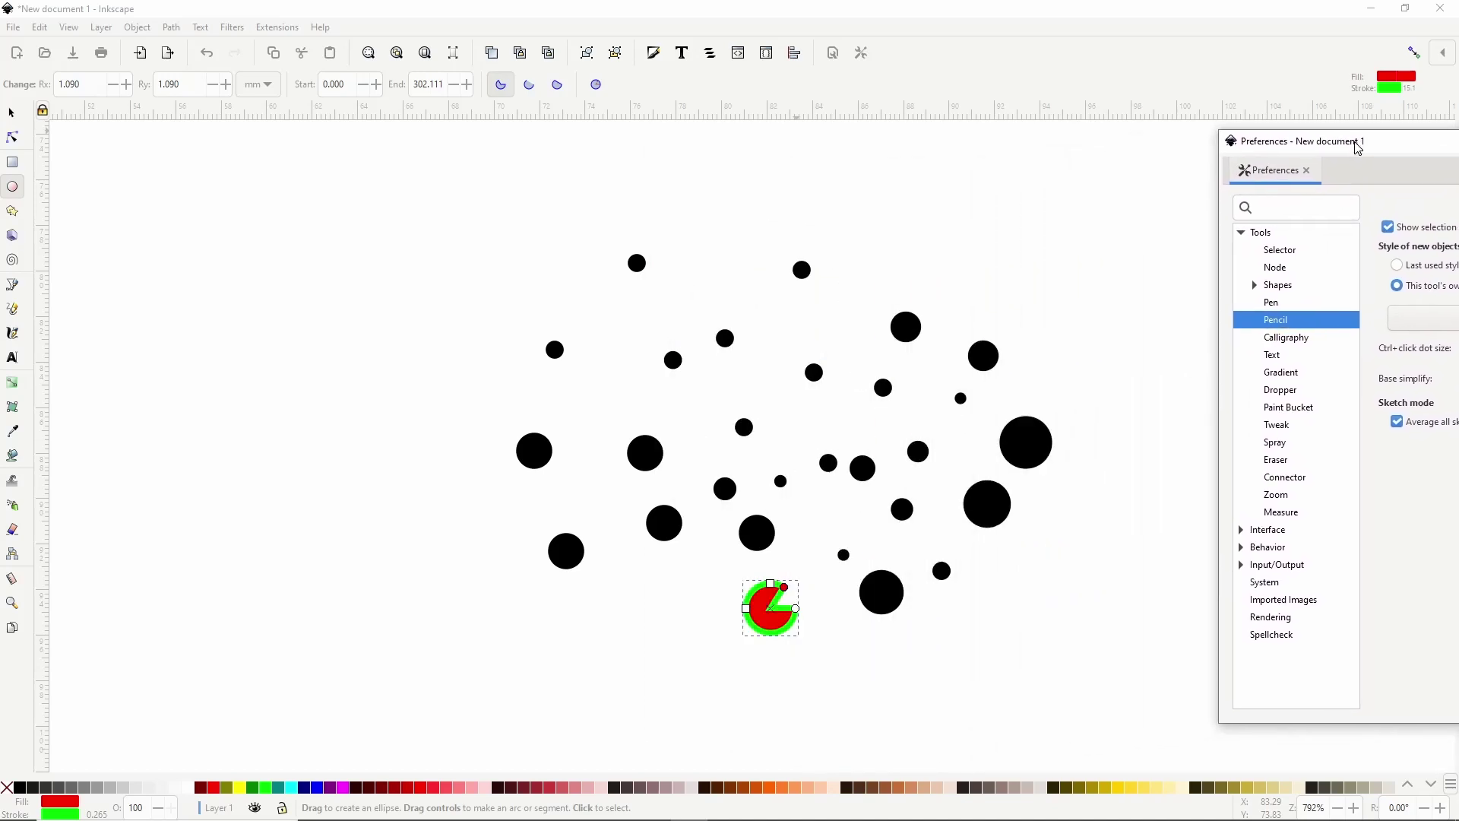
Place four equal single dots with the Pencil tool's enlarged dot size to the left of the existing cluster
key("p")
left_click(318, 275, "ctrl")
left_click(256, 417, "ctrl")
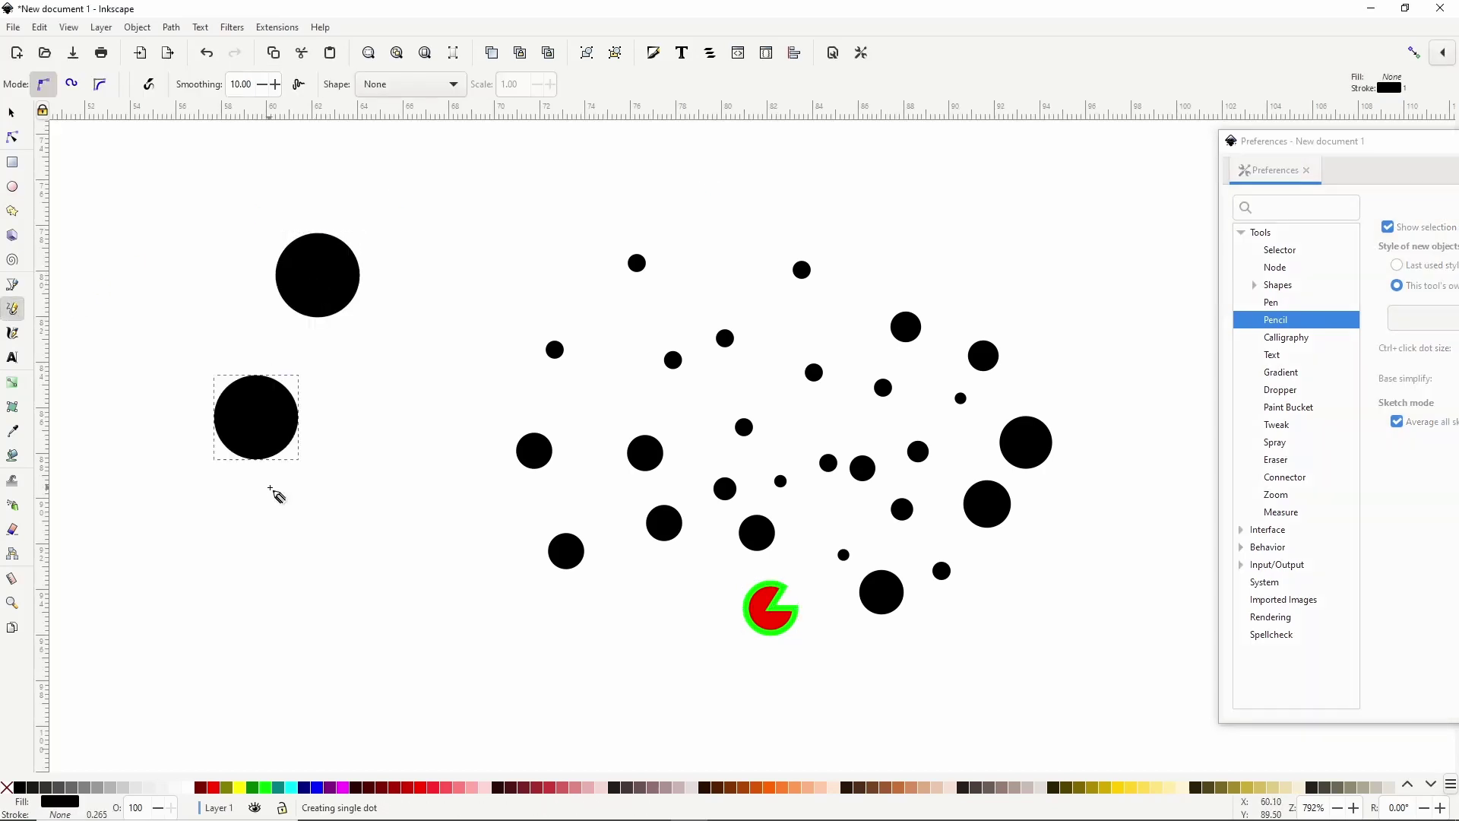
left_click(310, 488, "ctrl")
left_click(399, 398, "ctrl")
Surround the dot cluster with seven randomly sized enlarged dots, including very large ones at the upper right and lower right
left_click(468, 267, "ctrl")
left_click(592, 215, "ctrl")
left_click(412, 586, "ctrl")
left_click(535, 659, "ctrl")
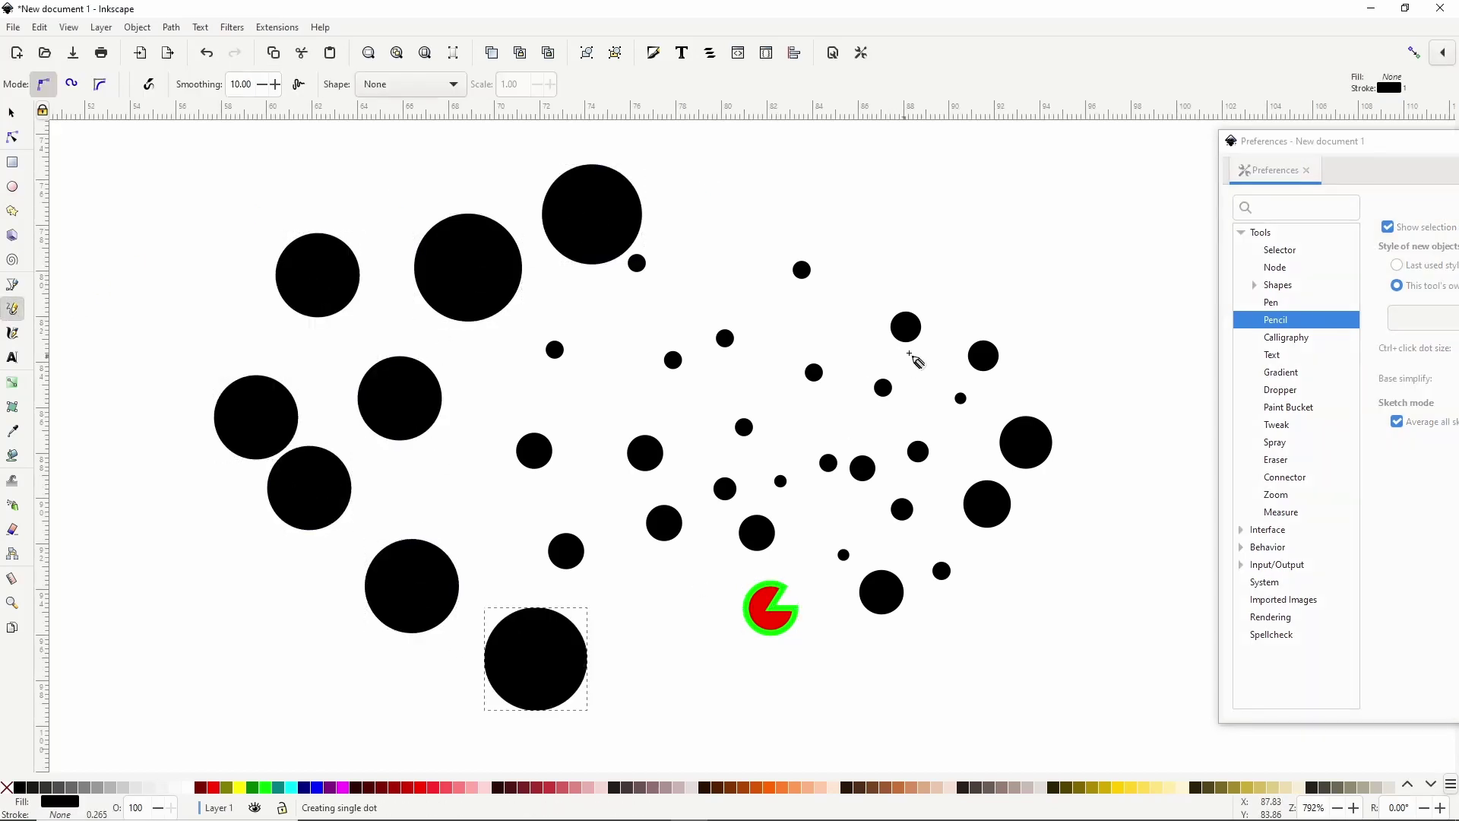
left_click(1046, 247, "ctrl")
left_click(888, 197, "ctrl")
left_click(1041, 657, "ctrl")
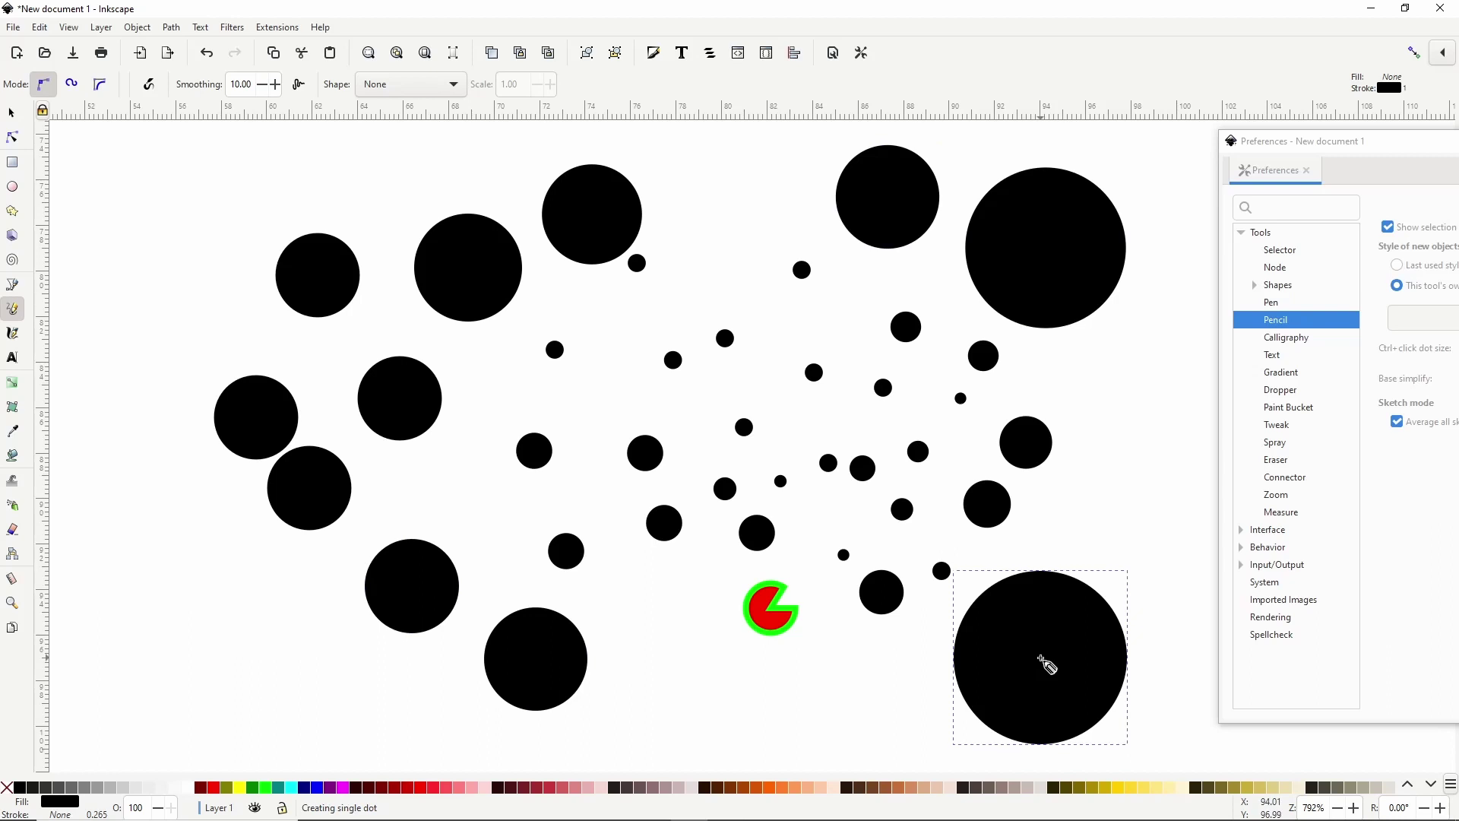